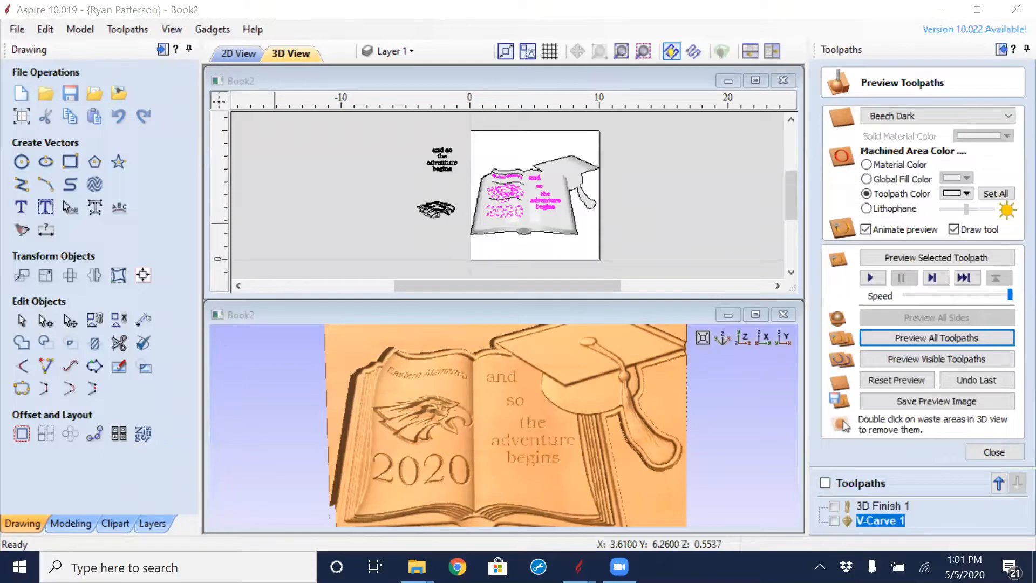
# - Switch from Book2 to the blank New file window and start a new file without saving the changes
pyautogui.moveTo(456, 380); pyautogui.dragTo(568, 420)
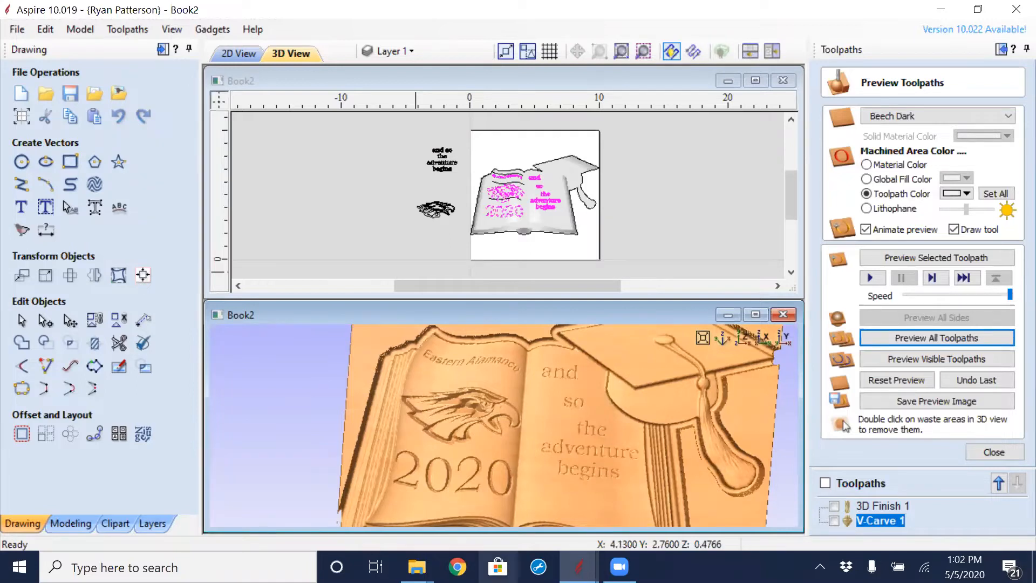
pyautogui.moveTo(579, 567)
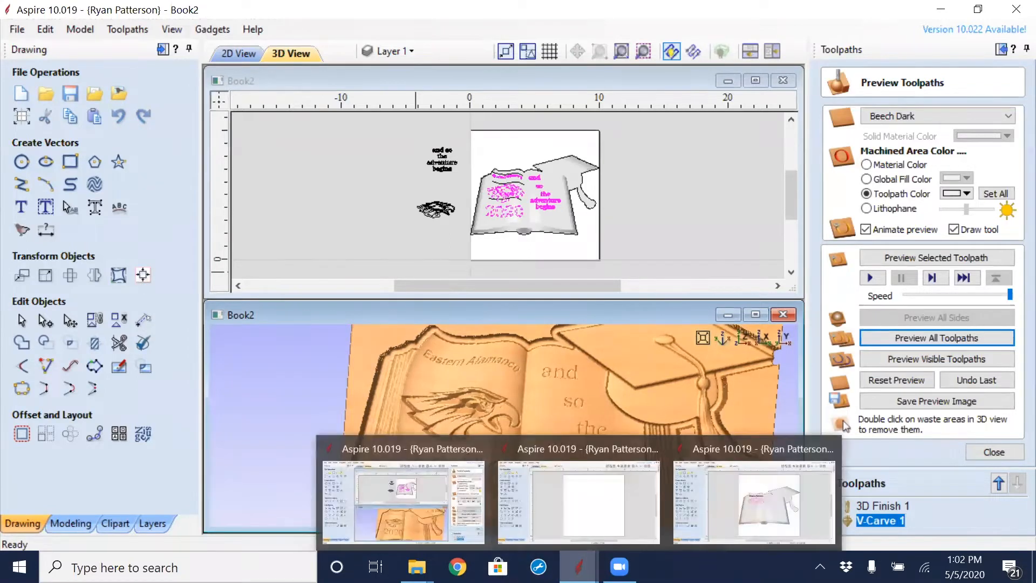
pyautogui.click(585, 520)
pyautogui.click(21, 94)
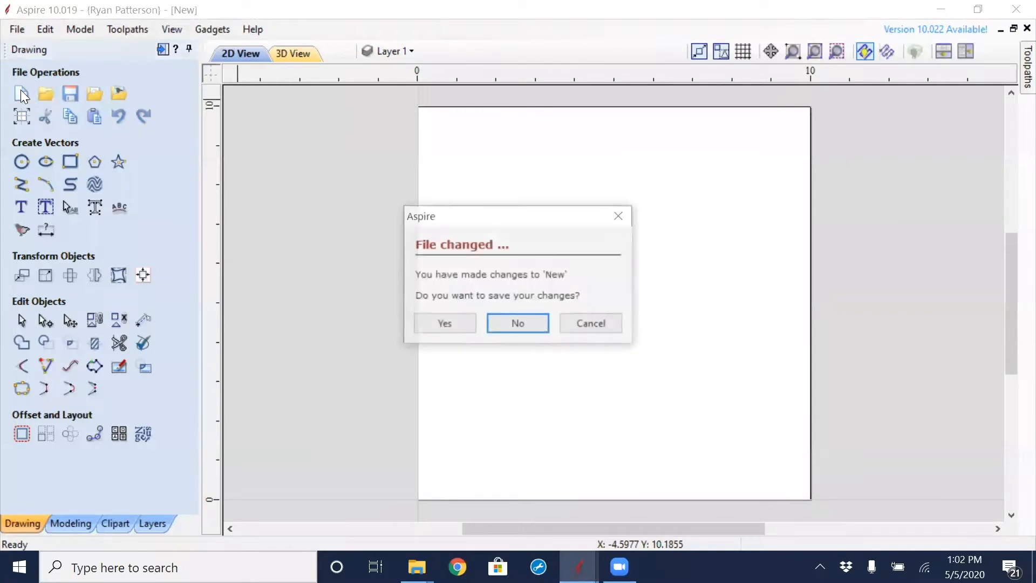
pyautogui.click(519, 324)
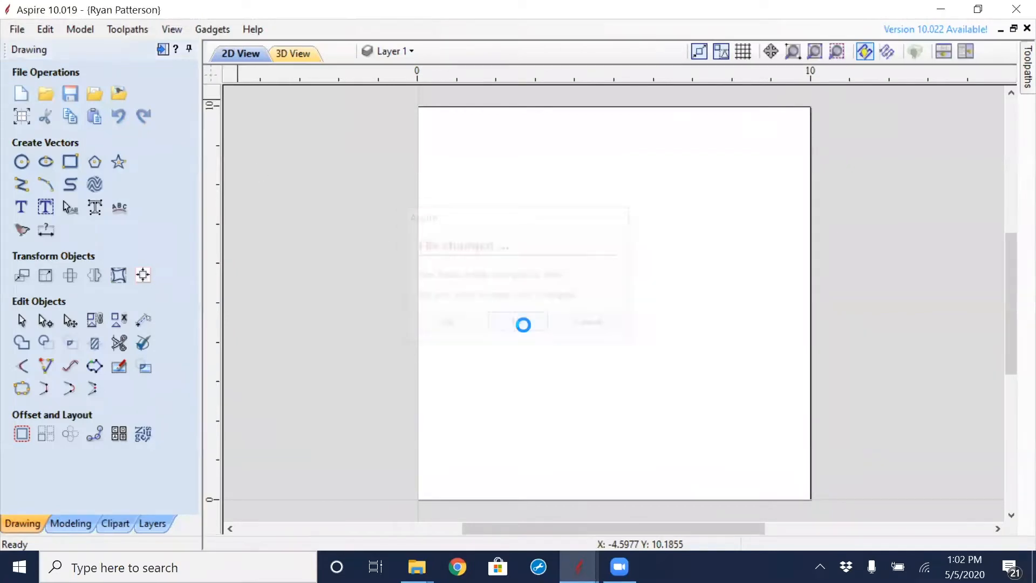
# - Set up a 12 by 12 inch job, 0.75 inches thick, with Z zero at the material surface
pyautogui.write('12')
pyautogui.press('Tab')
pyautogui.click(142, 210)
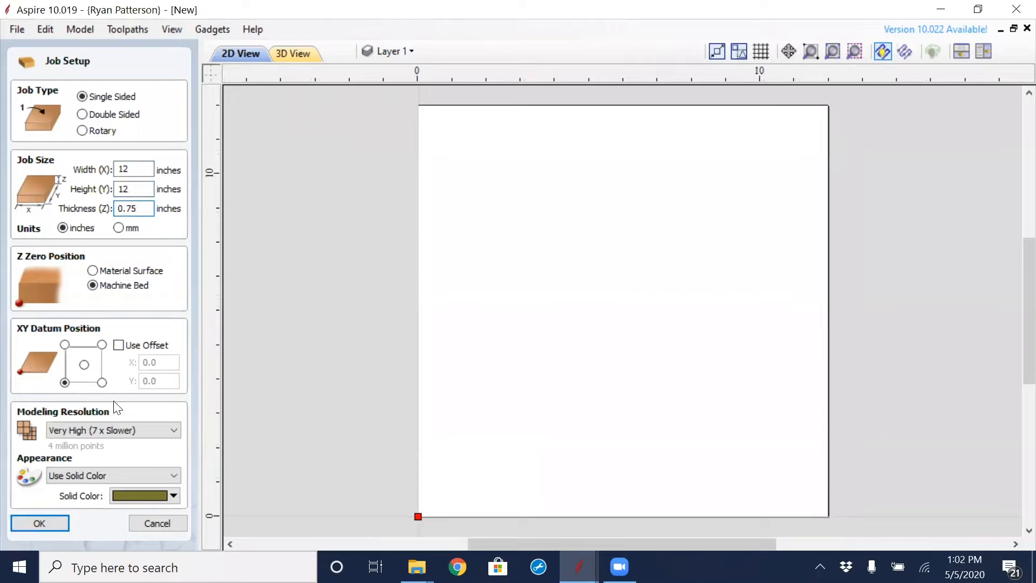
pyautogui.click(115, 271)
pyautogui.click(108, 274)
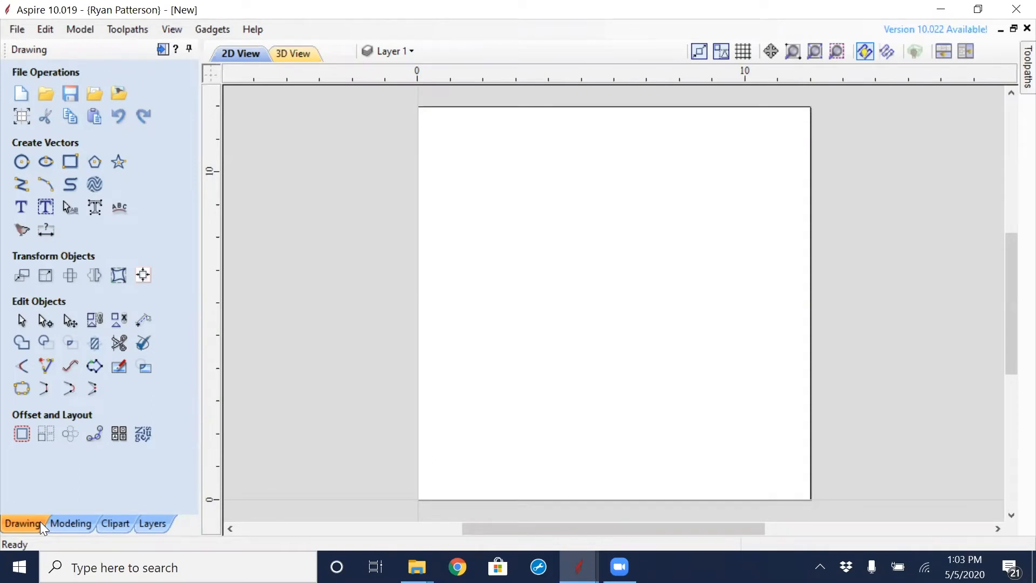
# - Open the Objects & People folder of the Clipart library
pyautogui.click(115, 523)
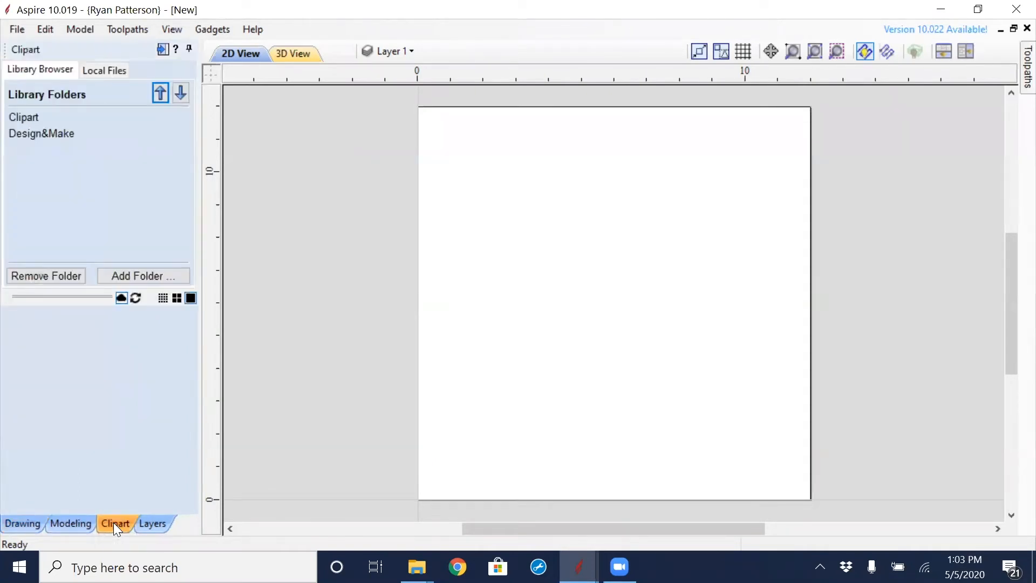
pyautogui.doubleClick(29, 117)
pyautogui.scroll(-1, 75, 186)
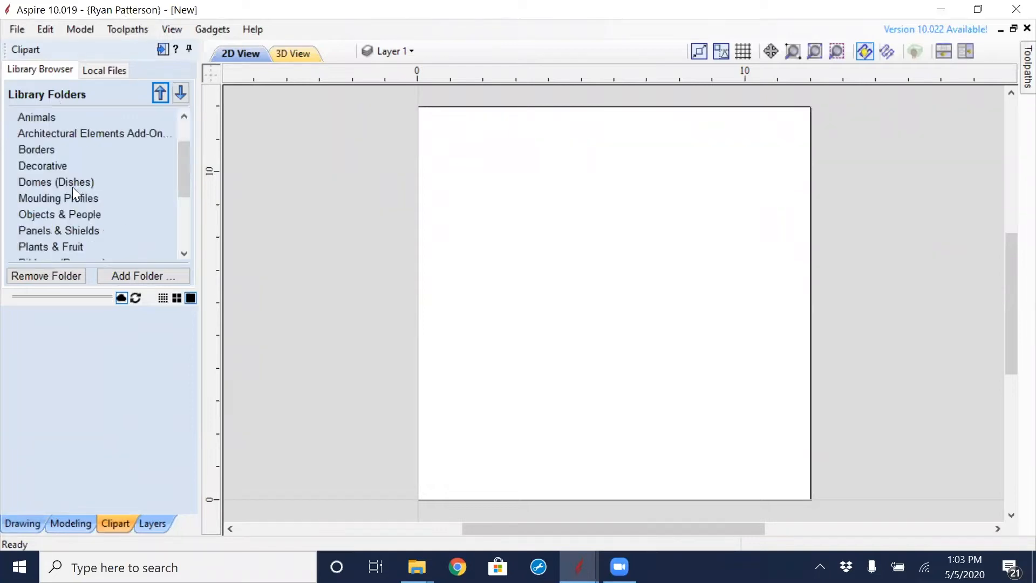
pyautogui.scroll(-1, 72, 186)
pyautogui.click(68, 166)
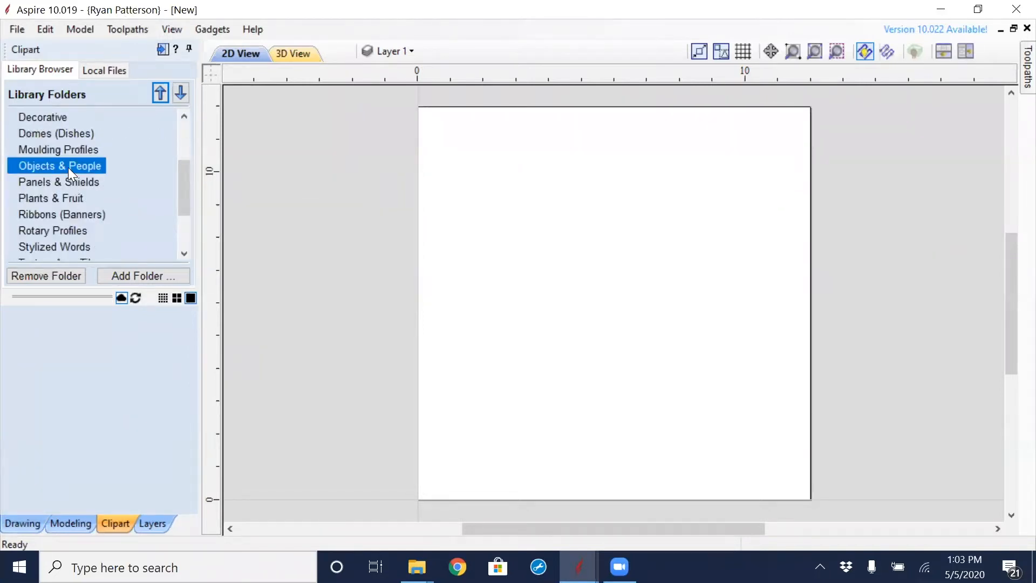
# - Find the Graduation_Cap clipart and place it in the upper-right area of the material
pyautogui.scroll(-1, 82, 410)
pyautogui.scroll(-5, 84, 409)
pyautogui.scroll(-5, 83, 408)
pyautogui.scroll(-5, 83, 408)
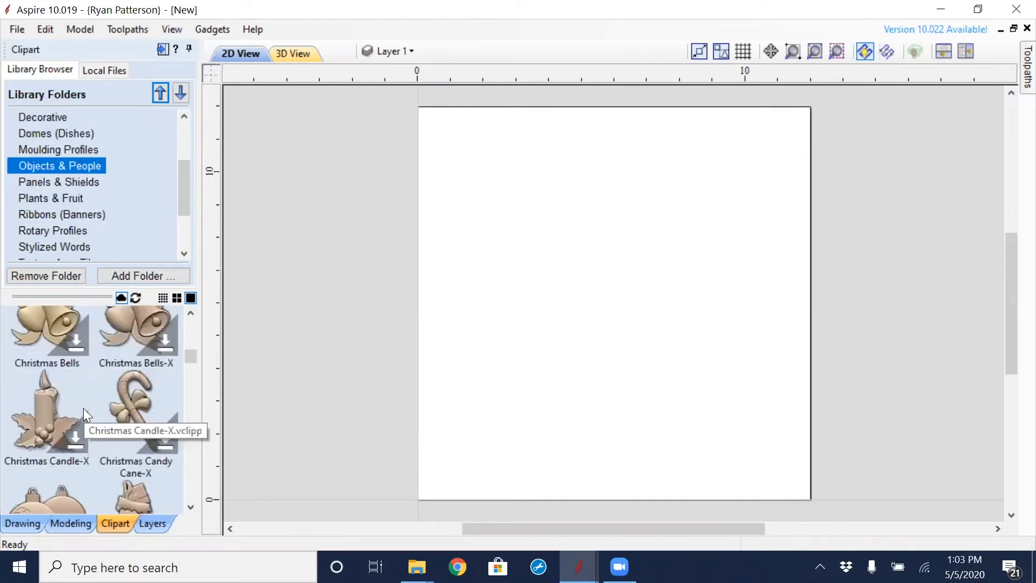
pyautogui.scroll(-6, 83, 408)
pyautogui.scroll(-6, 83, 408)
pyautogui.scroll(-6, 83, 407)
pyautogui.doubleClick(152, 399)
pyautogui.moveTo(141, 413); pyautogui.dragTo(740, 201)
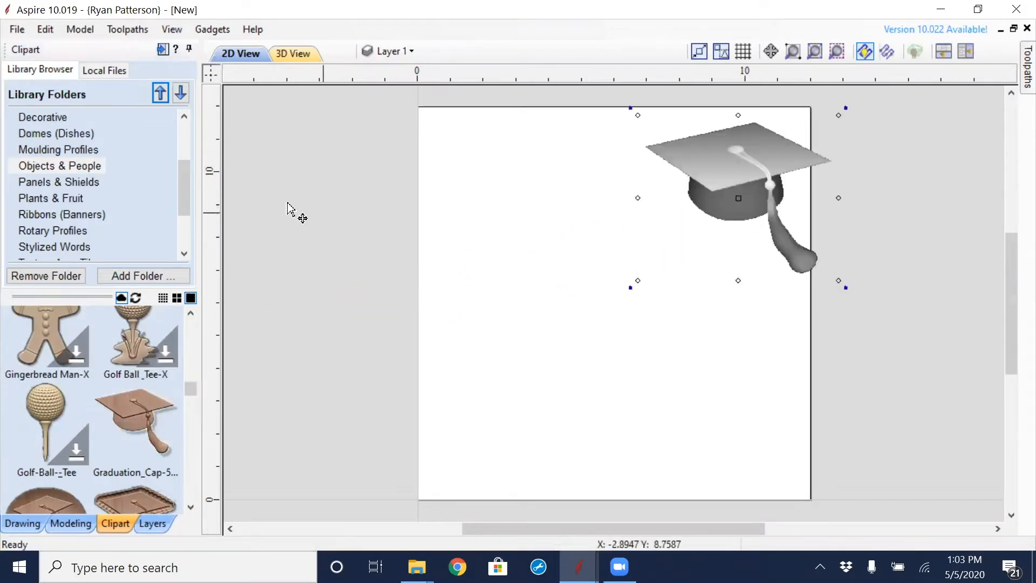
# - Place the Open_Book clipart near the middle of the material and shift the graduation cap inside the material's right edge
pyautogui.moveTo(192, 387); pyautogui.dragTo(607, 356)
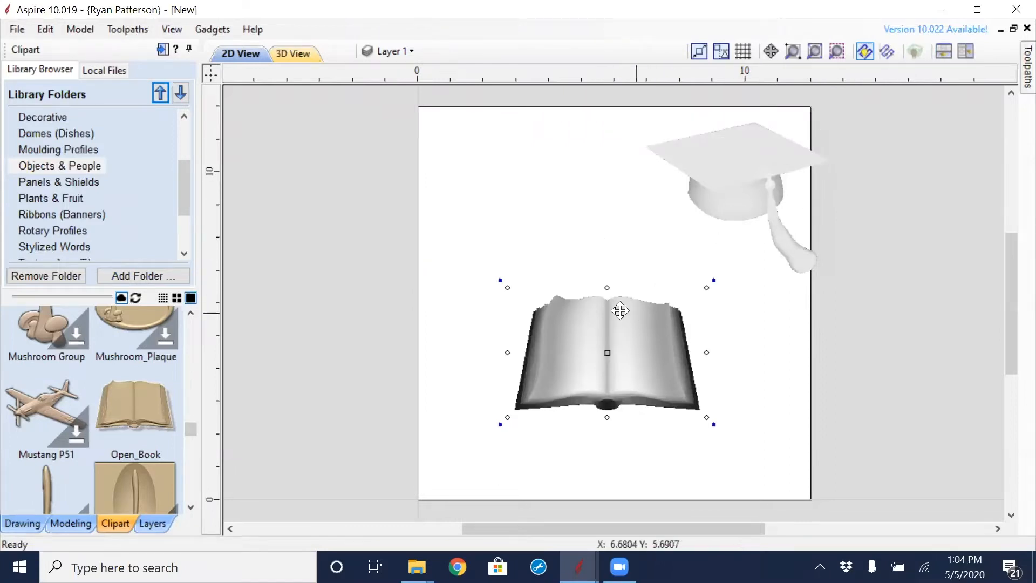
pyautogui.moveTo(606, 329); pyautogui.dragTo(607, 306)
pyautogui.moveTo(727, 161); pyautogui.dragTo(681, 227)
pyautogui.click(746, 151)
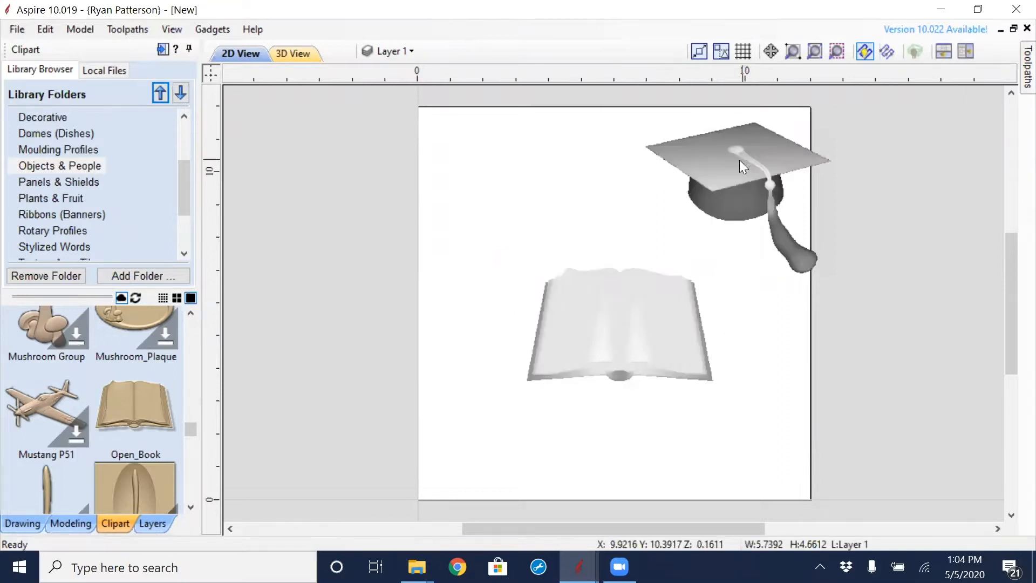
pyautogui.click(727, 233)
pyautogui.click(737, 163)
pyautogui.moveTo(737, 163); pyautogui.dragTo(717, 170)
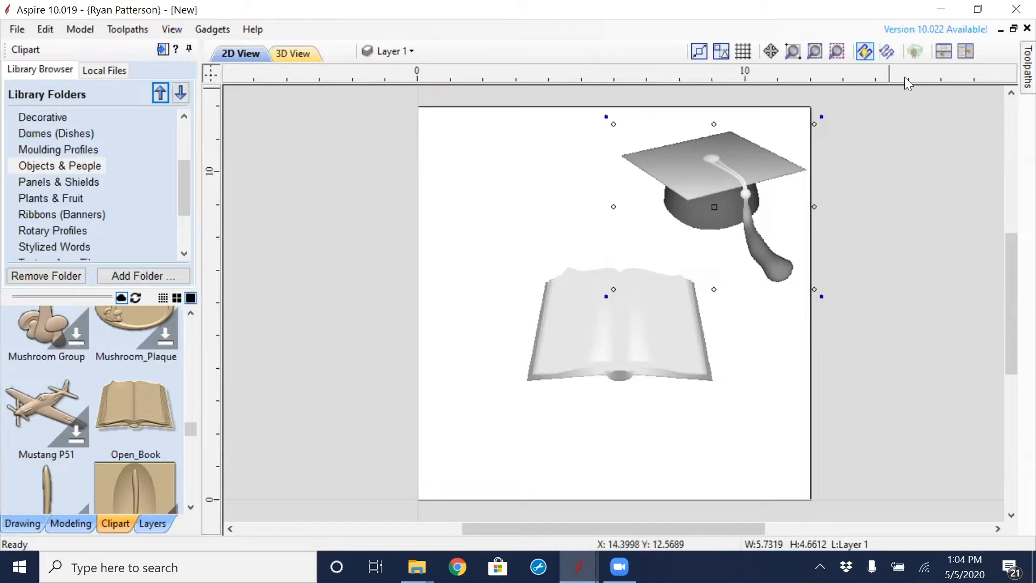
# - Arrange the 2D and 3D views as horizontal, non-overlapping windows, one above the other
pyautogui.click(944, 51)
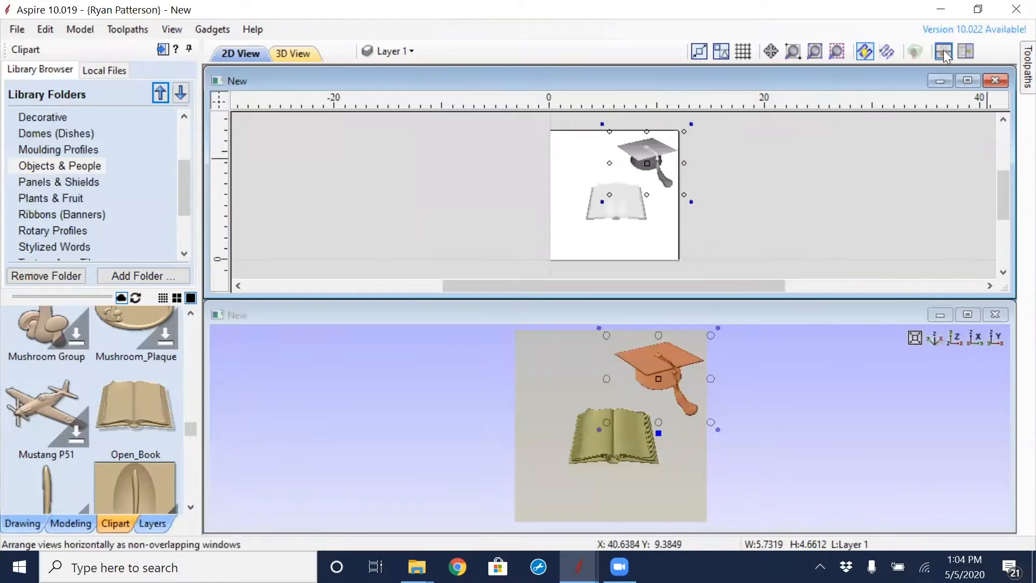
pyautogui.click(962, 53)
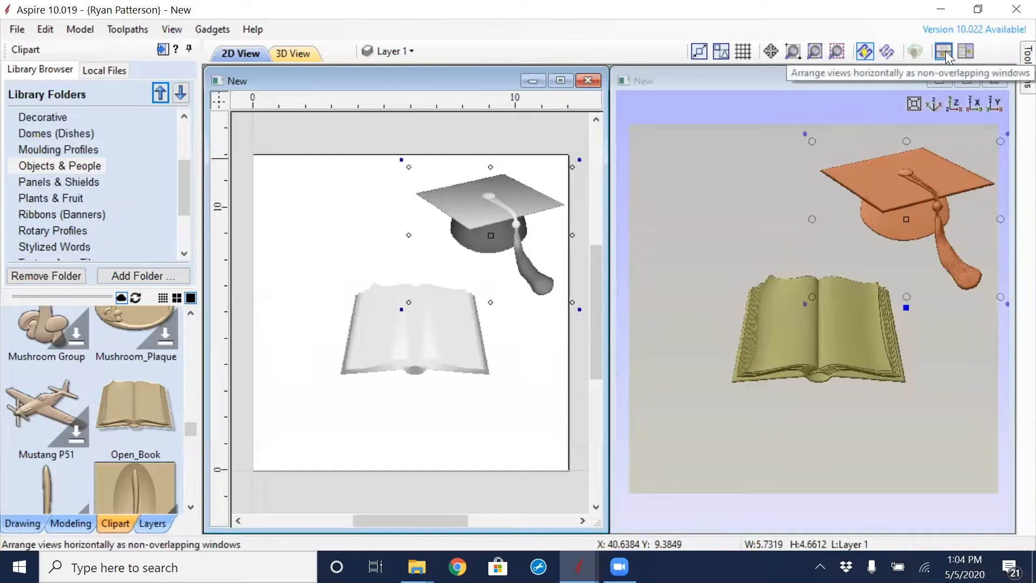
pyautogui.click(946, 52)
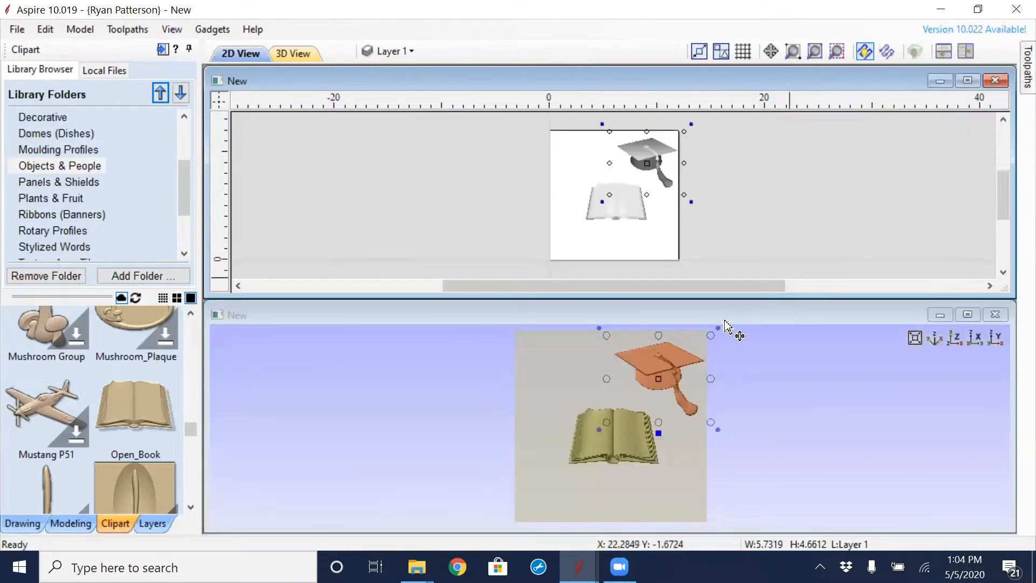
pyautogui.scroll(3, 646, 399)
pyautogui.scroll(-2, 675, 372)
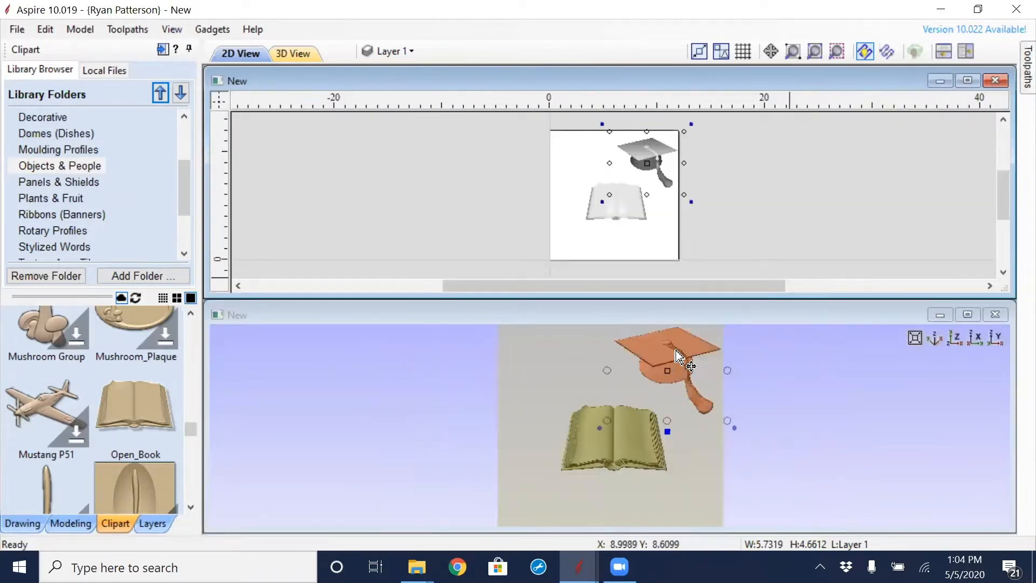
# - Move the graduation cap over the open book to inspect the overlap in 3D, and return it to the upper-right area
pyautogui.click(676, 349)
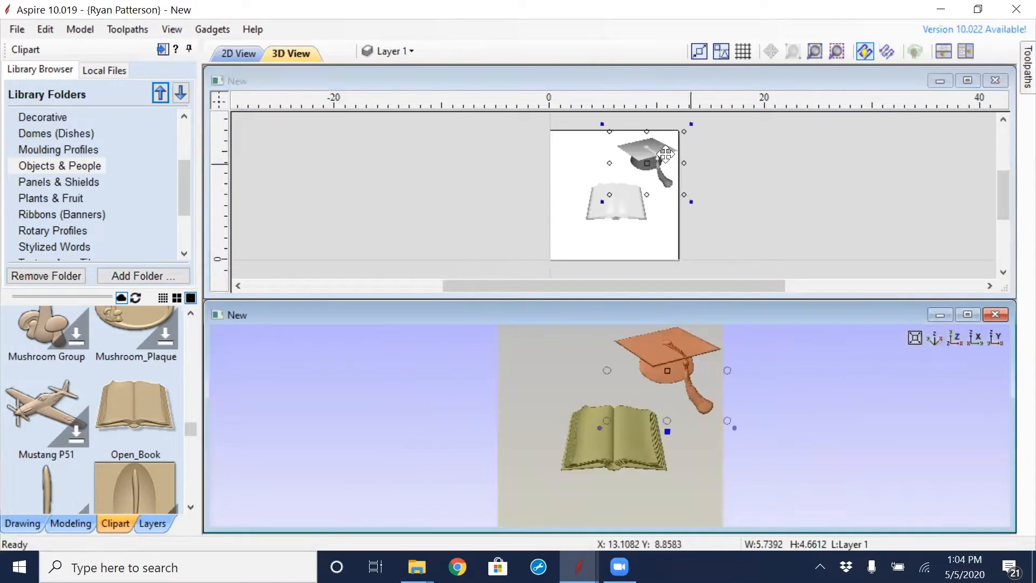
pyautogui.moveTo(651, 163); pyautogui.dragTo(625, 205)
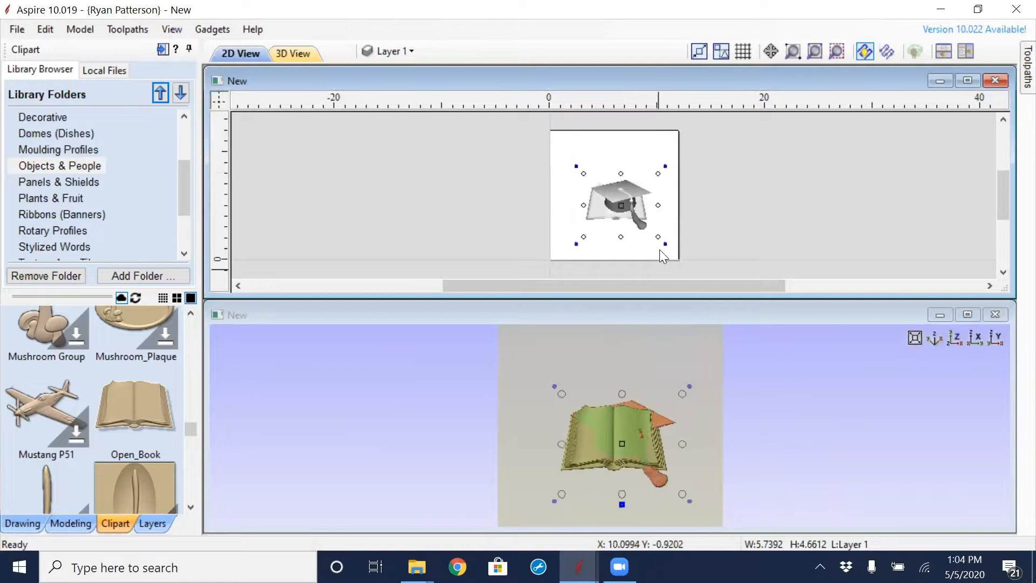
pyautogui.scroll(5, 619, 460)
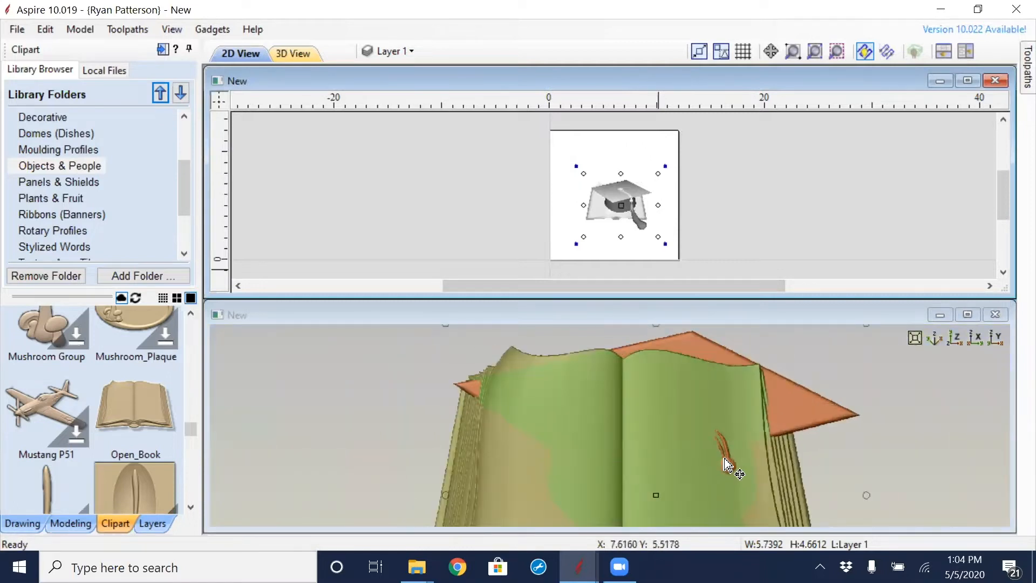
pyautogui.scroll(-5, 713, 388)
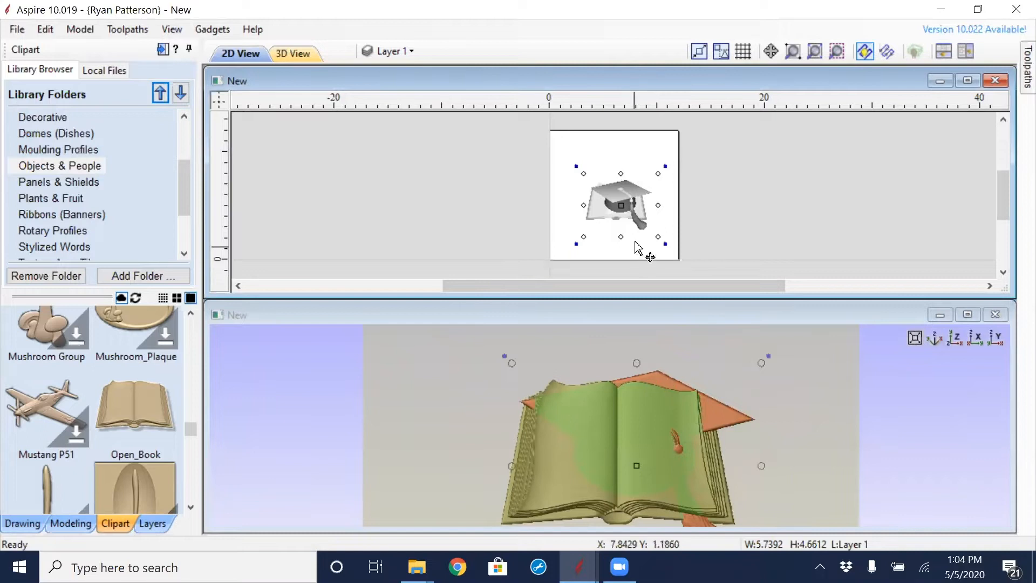
pyautogui.moveTo(621, 194); pyautogui.dragTo(642, 164)
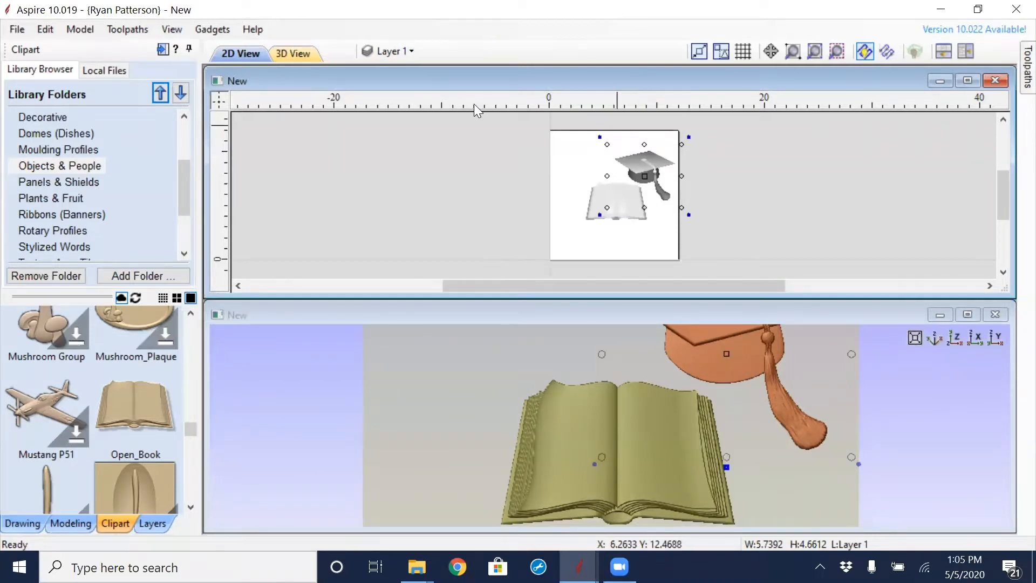
pyautogui.click(496, 169)
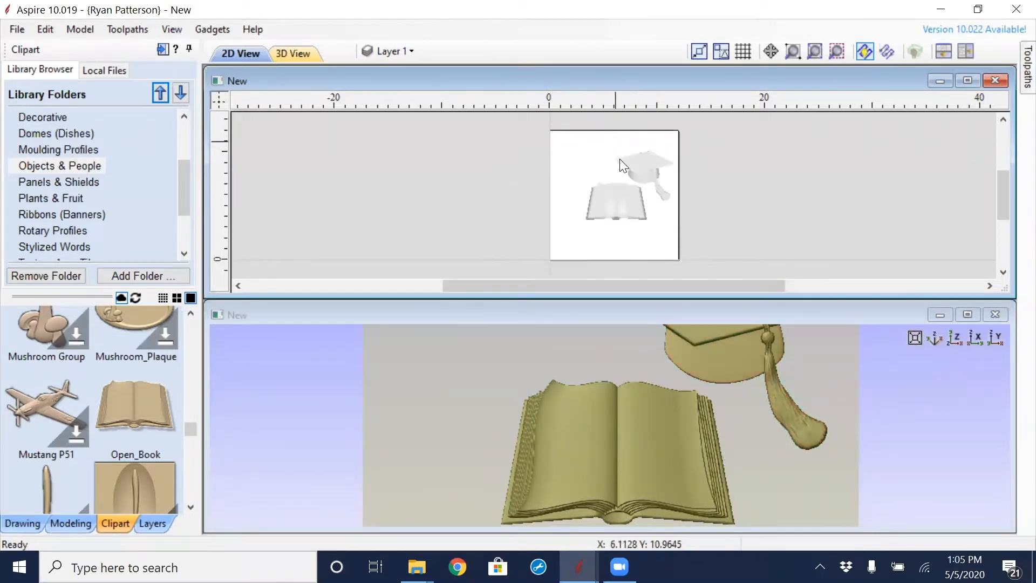
# - Enlarge the open book to about 8.8 by 5.5 inches and shift it slightly to the right
pyautogui.click(607, 213)
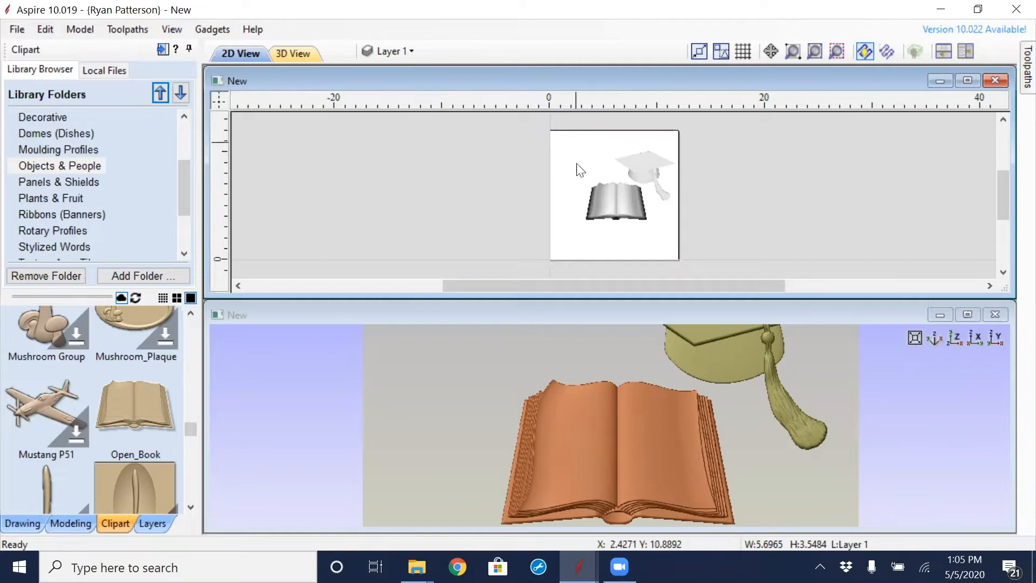
pyautogui.click(613, 206)
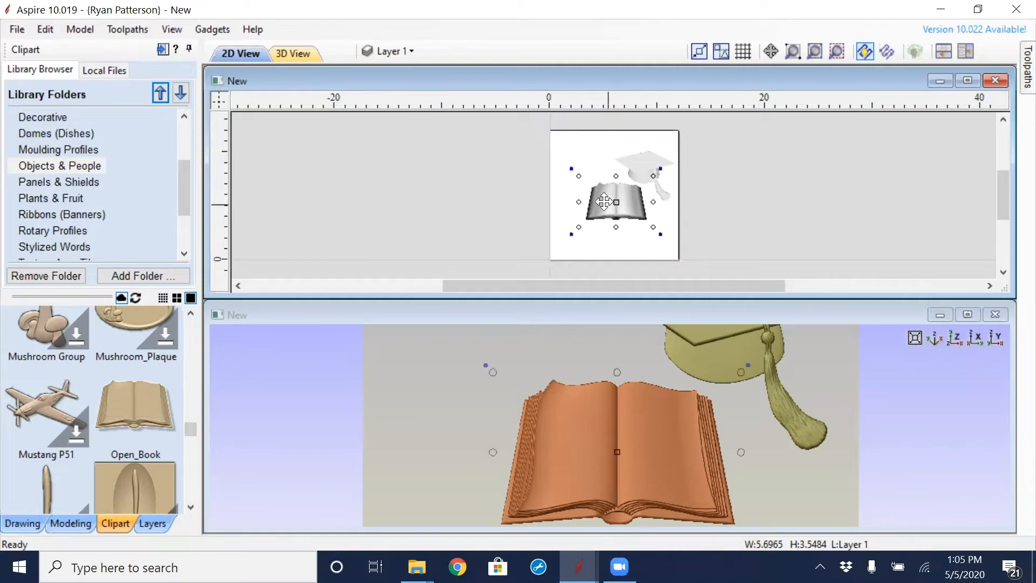
pyautogui.click(64, 521)
pyautogui.click(17, 526)
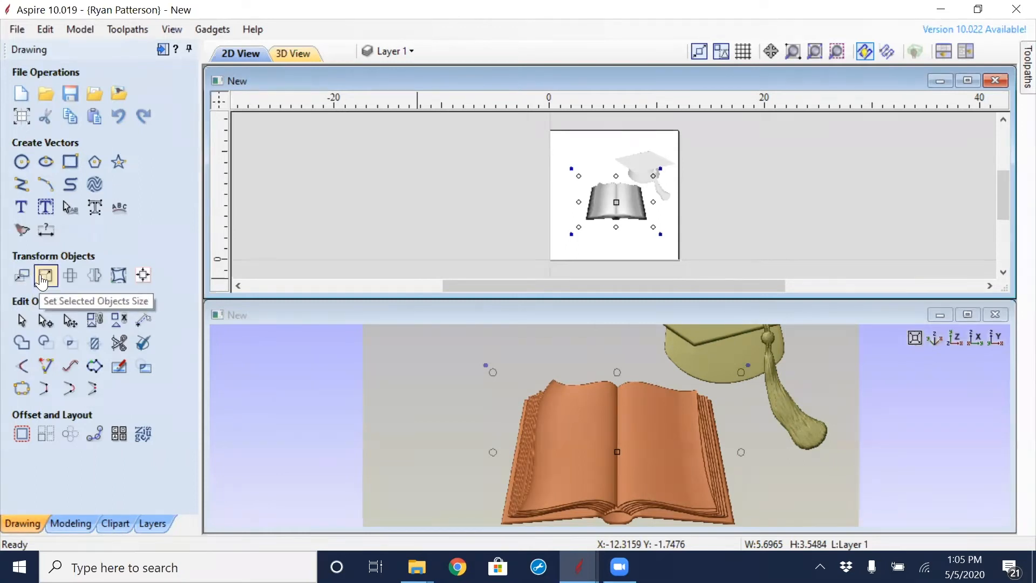
pyautogui.moveTo(577, 229); pyautogui.dragTo(550, 245)
pyautogui.moveTo(617, 208); pyautogui.dragTo(625, 208)
pyautogui.scroll(1, 624, 208)
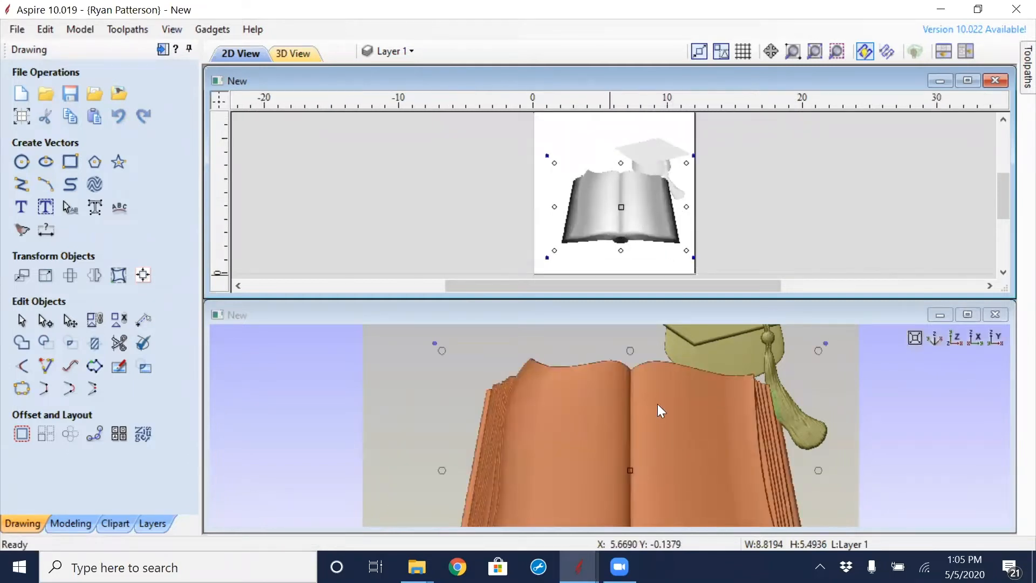
# - Enlarge the open book further to about 10.7 by 6.7 inches and position it within the material's width
pyautogui.moveTo(602, 217); pyautogui.dragTo(600, 164, button='middle')
pyautogui.moveTo(549, 220); pyautogui.dragTo(535, 225)
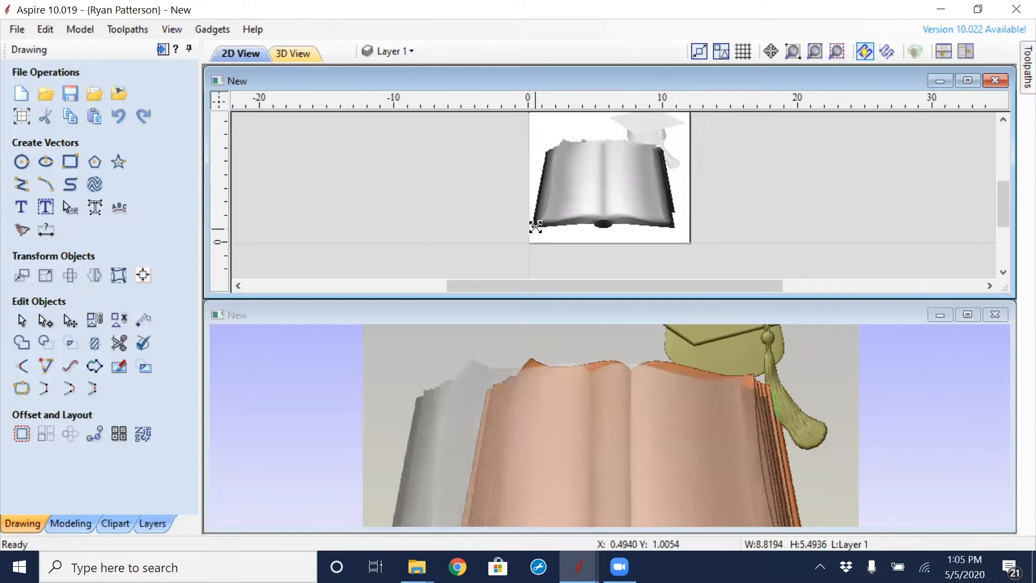
pyautogui.moveTo(598, 178); pyautogui.dragTo(602, 172)
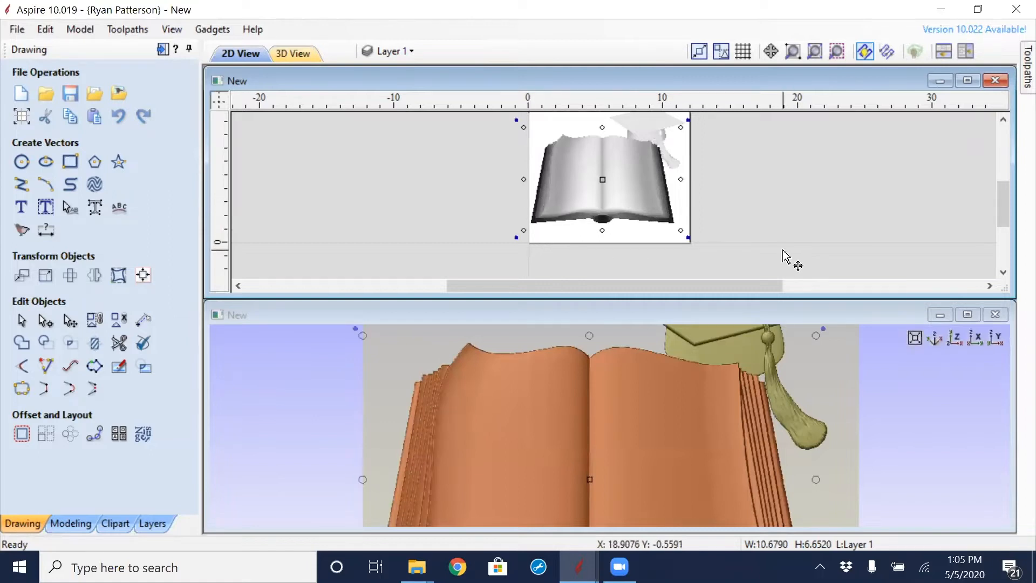
pyautogui.click(744, 201)
pyautogui.scroll(-1, 742, 197)
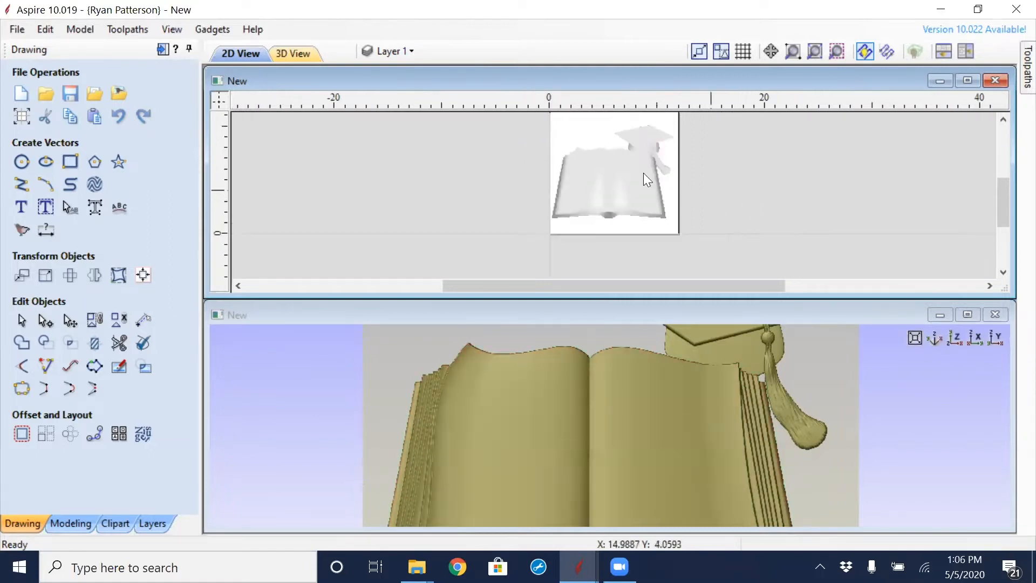
# - Center the open book horizontally on the material with the alignment tools
pyautogui.click(611, 186)
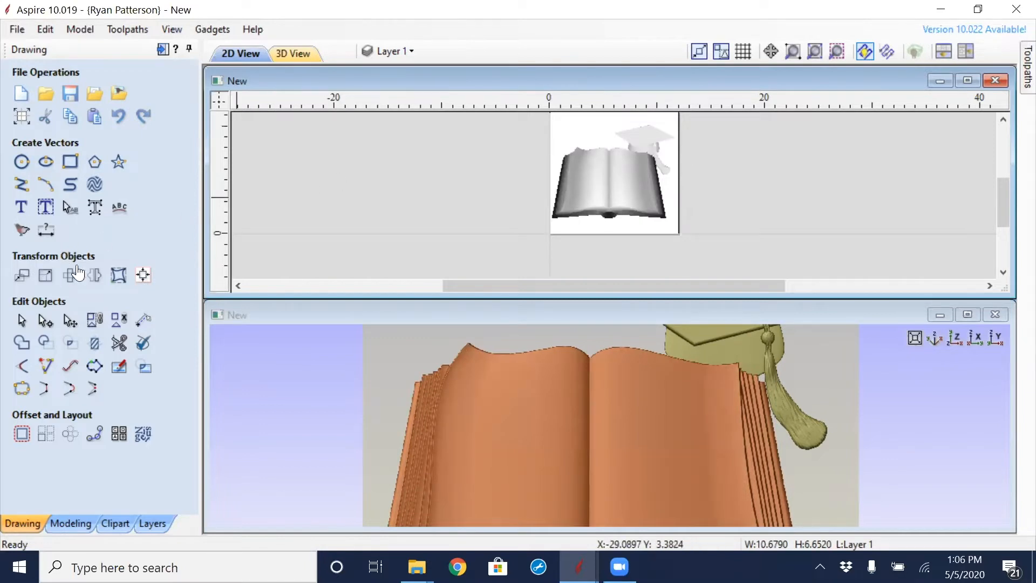
pyautogui.click(143, 274)
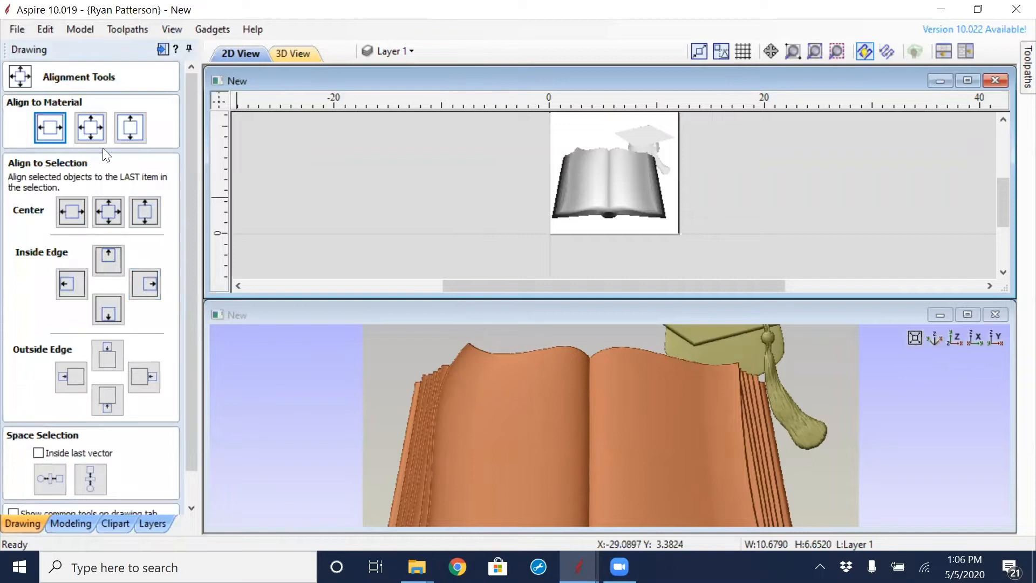
pyautogui.click(55, 123)
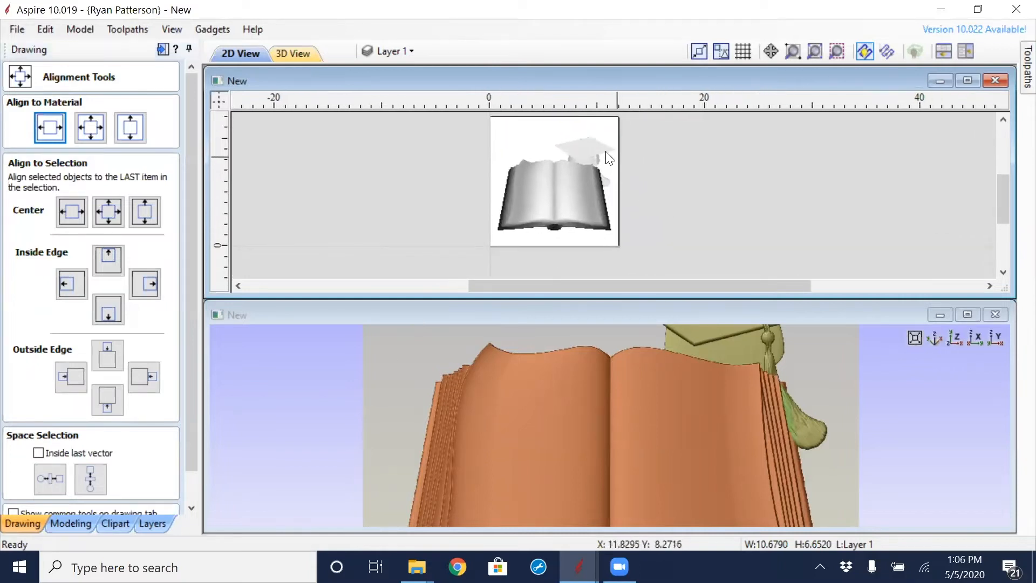
# - Move the graduation cap down and right so it overlaps the upper-right corner of the open book
pyautogui.click(598, 148)
pyautogui.moveTo(586, 149); pyautogui.dragTo(609, 167)
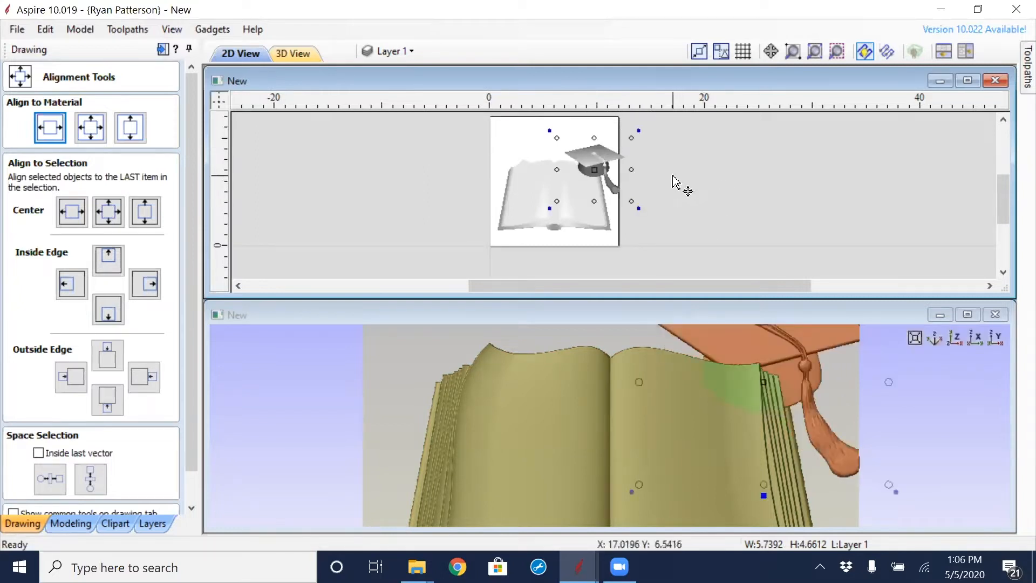
# - Shrink the open book proportionally to about 9.7 by 6.1 inches, pulling its lower-right corner inward
pyautogui.scroll(-2, 674, 183)
pyautogui.scroll(3, 652, 170)
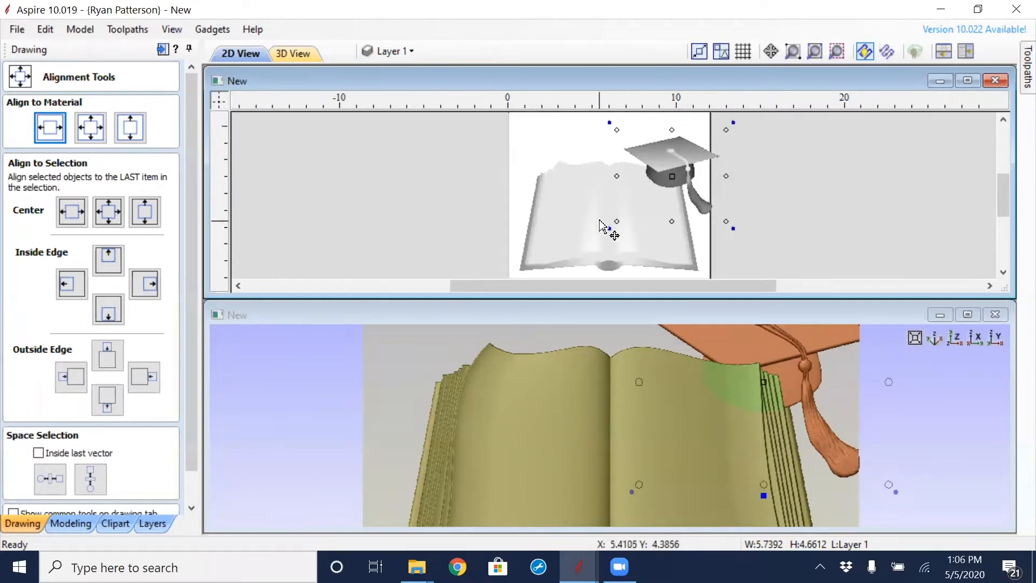
pyautogui.click(596, 219)
pyautogui.click(601, 218)
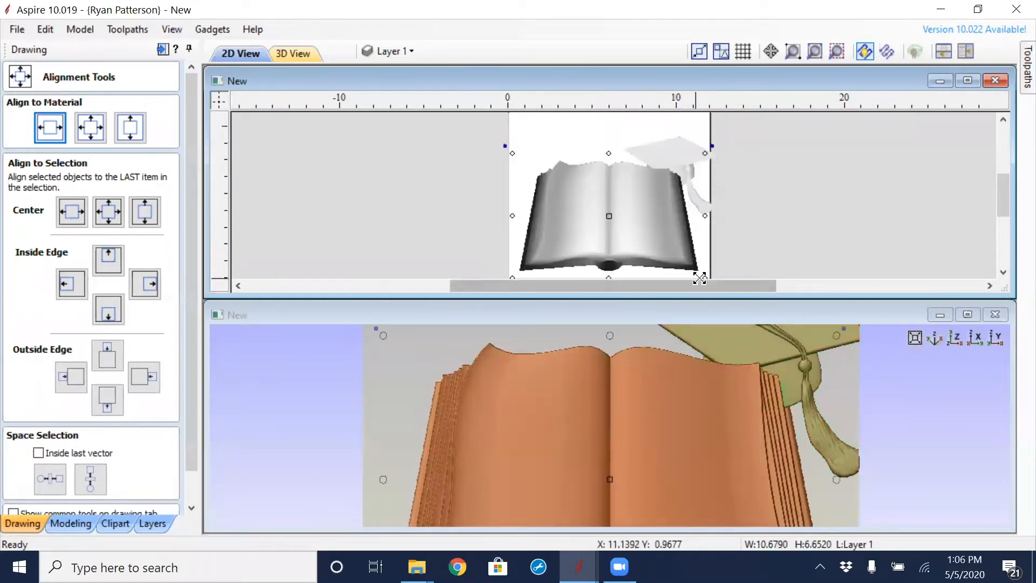
pyautogui.scroll(-1, 702, 237)
pyautogui.scroll(1, 677, 251)
pyautogui.moveTo(689, 255); pyautogui.dragTo(667, 240)
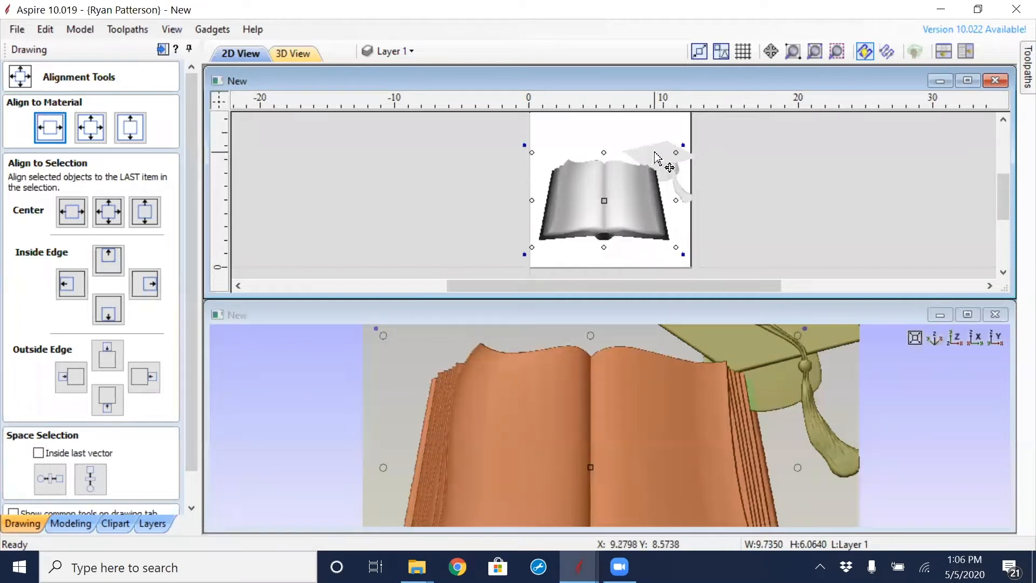
# - Center the open book and graduation cap together on the material and close the alignment tools
pyautogui.keyDown('shift'); pyautogui.click(650, 146); pyautogui.keyUp('shift')
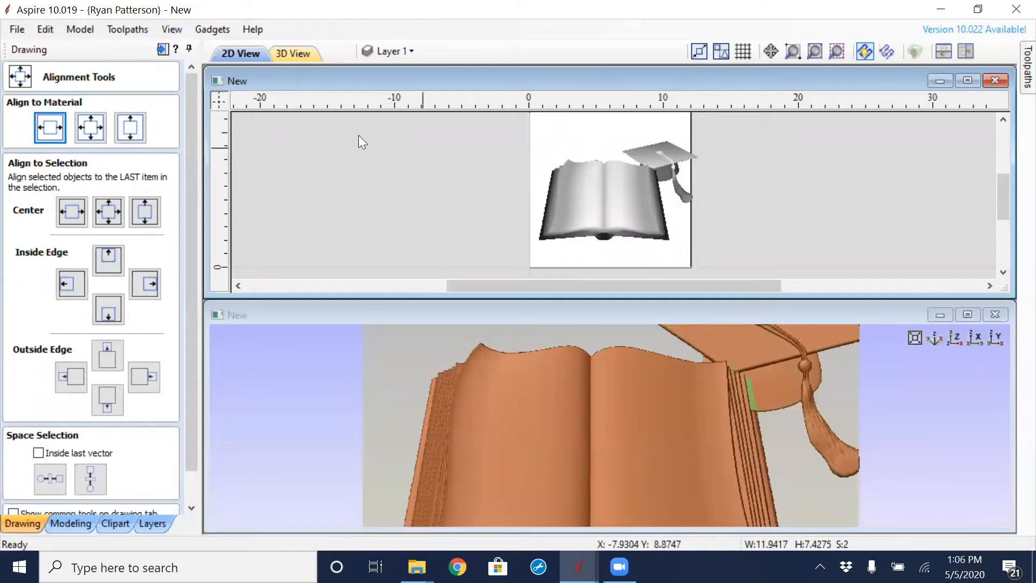
pyautogui.click(100, 139)
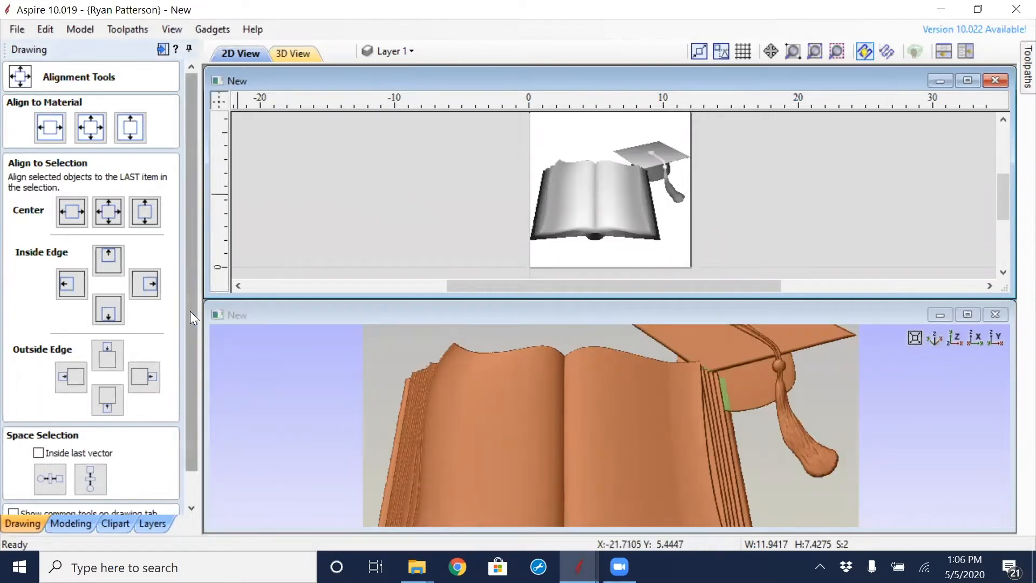
pyautogui.moveTo(190, 311); pyautogui.dragTo(186, 417)
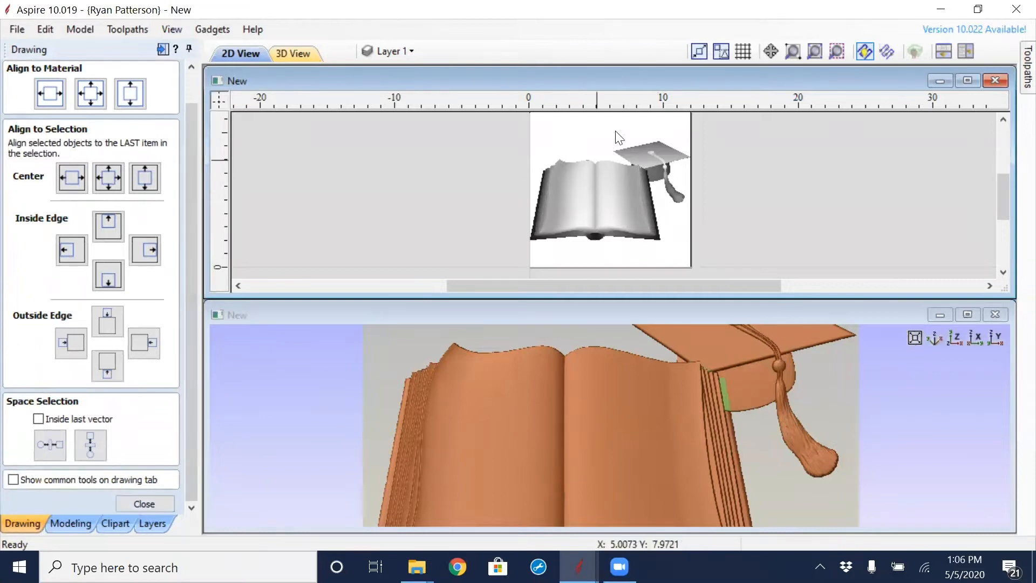
pyautogui.scroll(3, 621, 136)
pyautogui.scroll(-3, 573, 241)
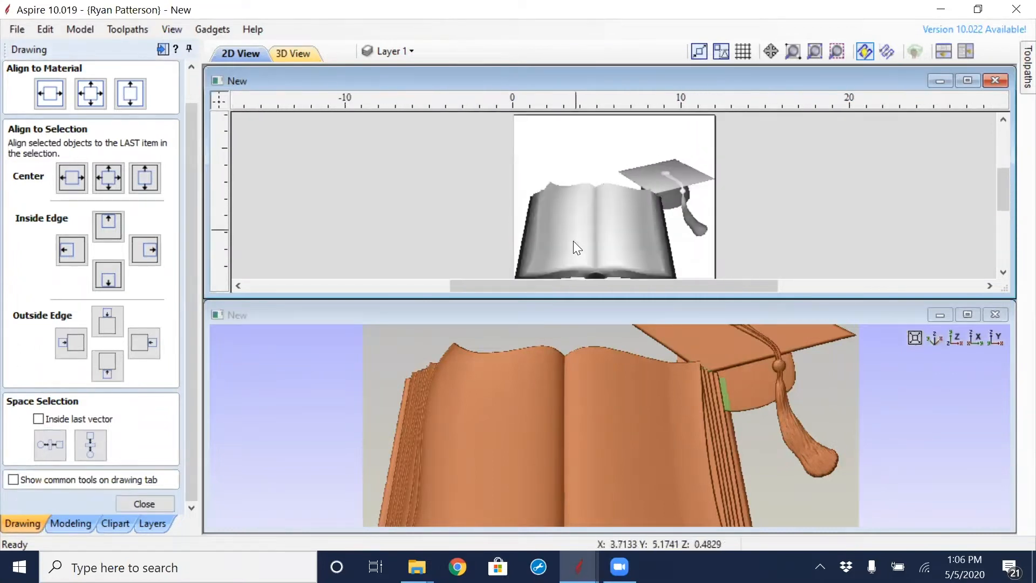
pyautogui.click(148, 504)
# - Set the job width to 15 inches in the job setup and apply it
pyautogui.click(20, 116)
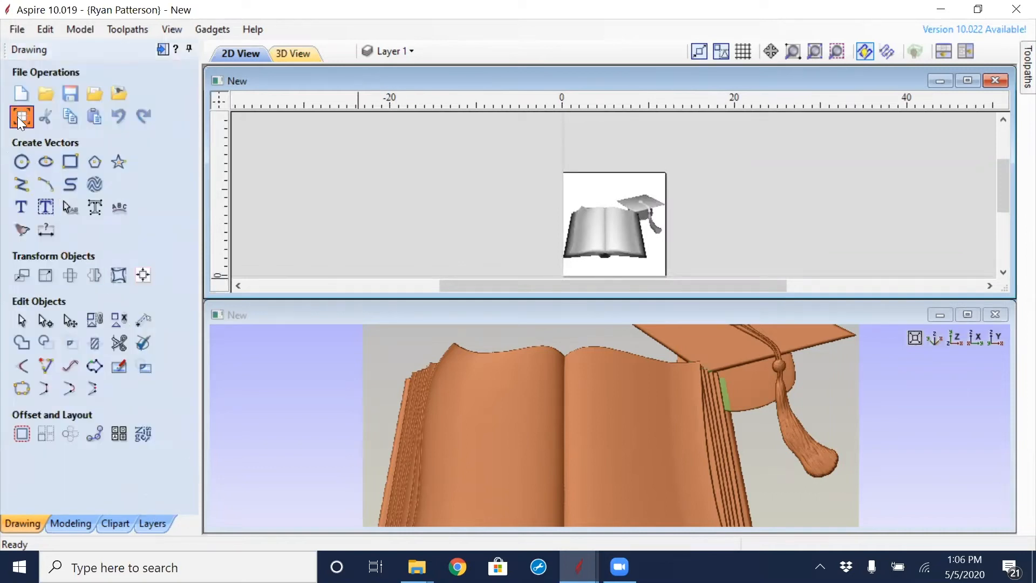
pyautogui.doubleClick(130, 184)
pyautogui.write('15')
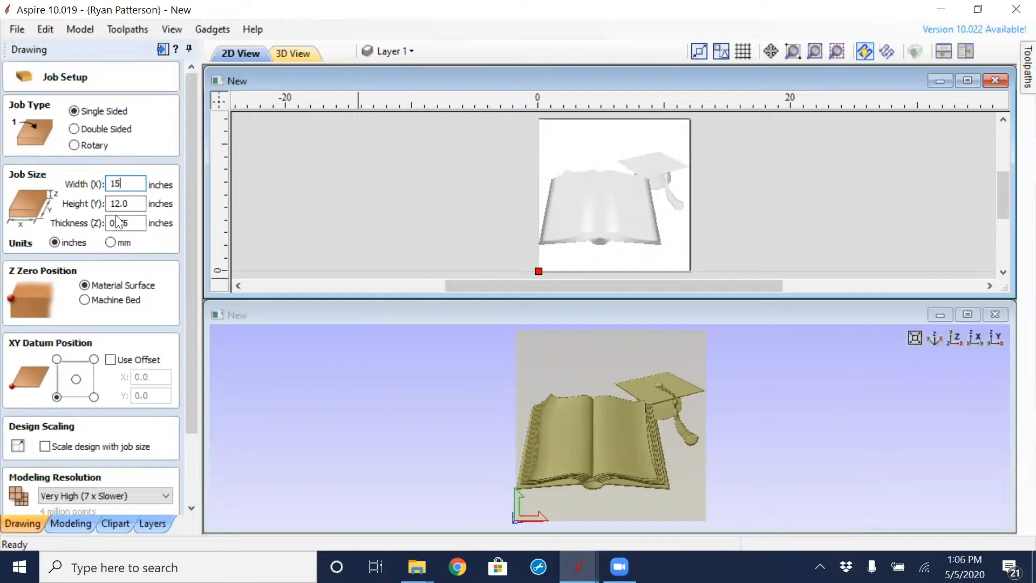
pyautogui.moveTo(192, 393); pyautogui.dragTo(155, 466)
pyautogui.click(56, 499)
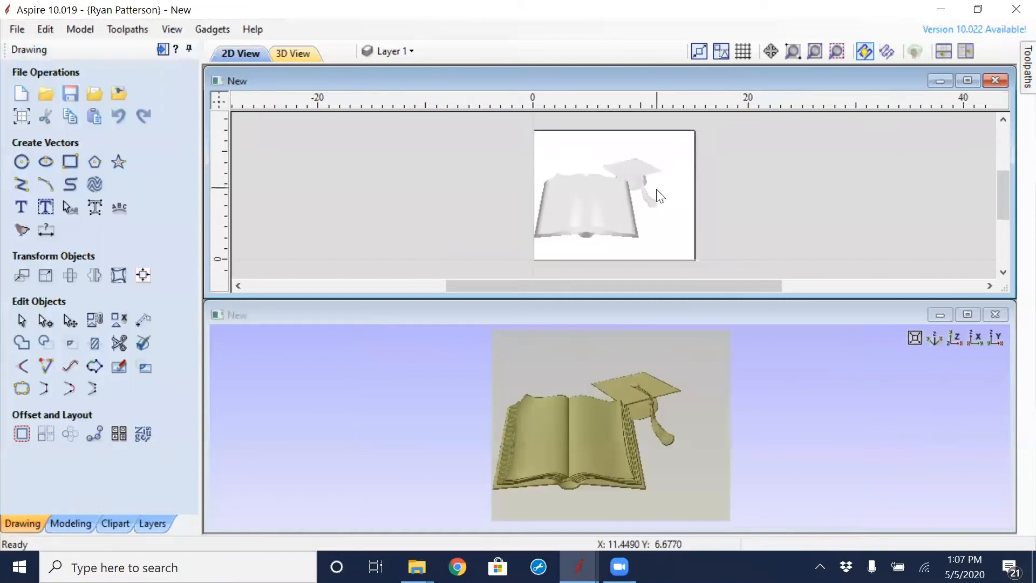
# - Nudge the open book and graduation cap together to the right, away from the material's left edge
pyautogui.click(631, 171)
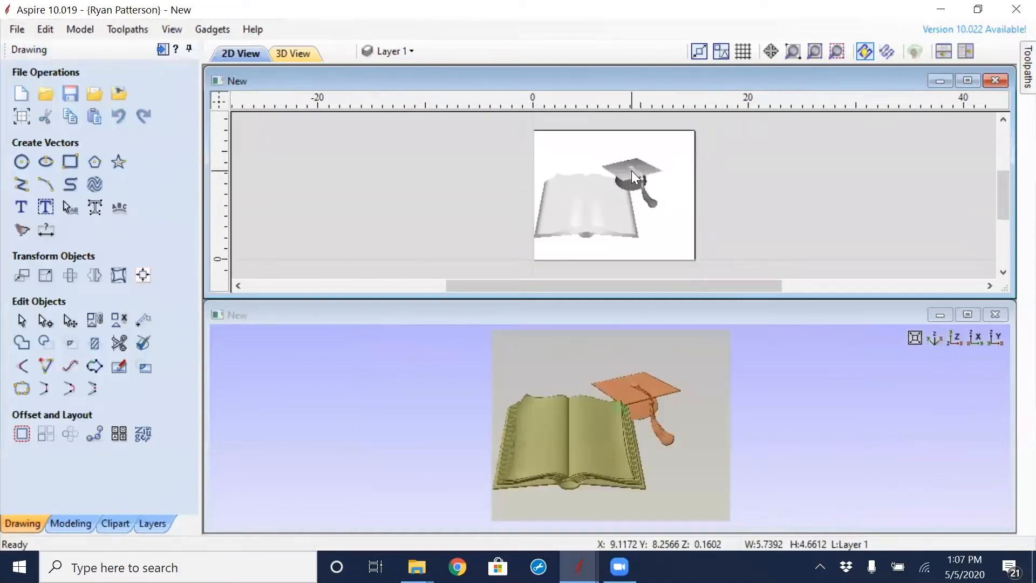
pyautogui.keyDown('shift'); pyautogui.click(599, 227); pyautogui.keyUp('shift')
pyautogui.press('Right')
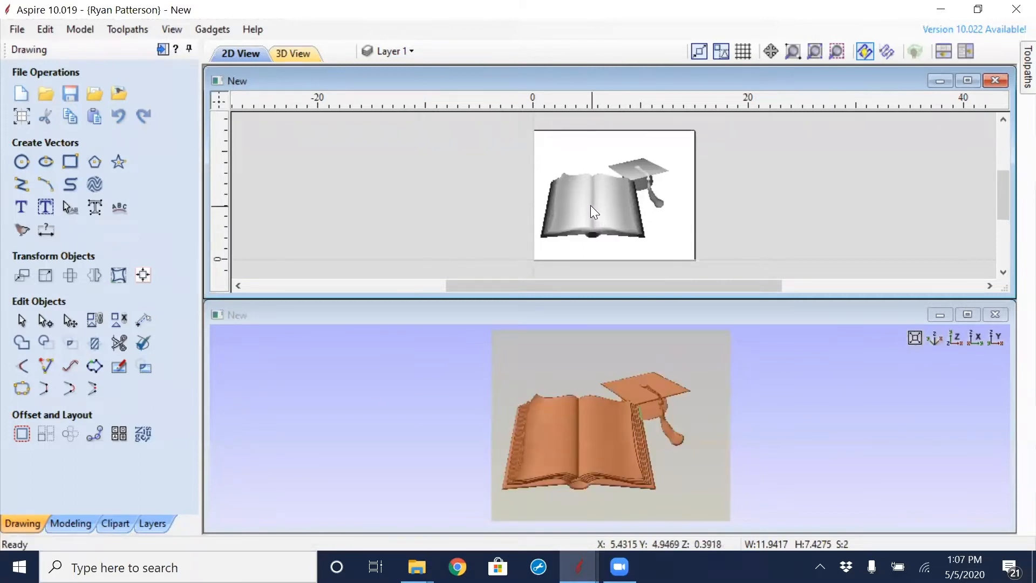
pyautogui.press('Right')
pyautogui.press('Right')
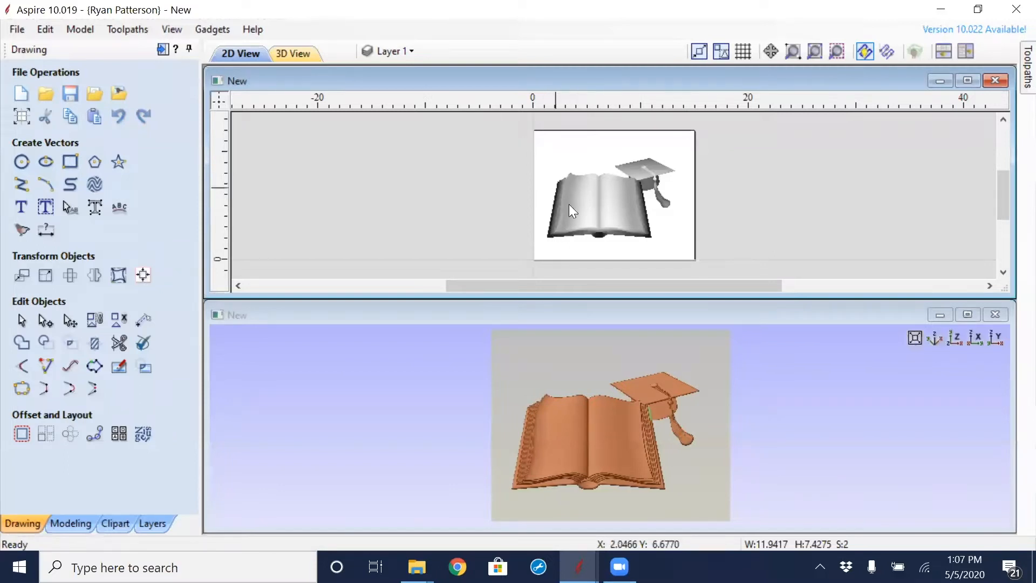
# - Move only the graduation cap slightly down and left so it overlaps more of the book's upper-right corner
pyautogui.scroll(3, 648, 173)
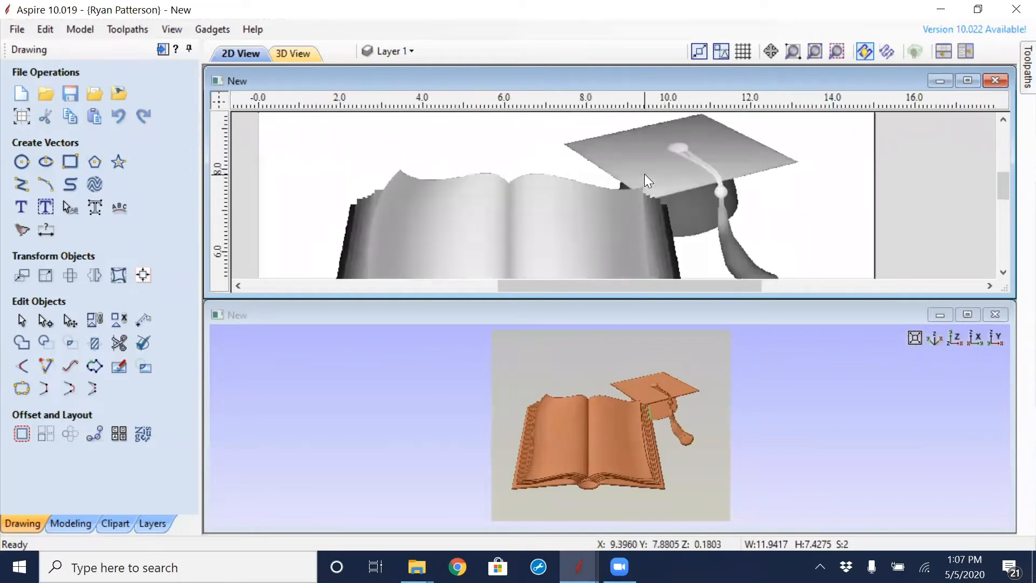
pyautogui.click(684, 152)
pyautogui.moveTo(686, 149)
pyautogui.mouseDown()
pyautogui.moveTo(672, 166)
pyautogui.moveTo(682, 151)
pyautogui.mouseUp()
pyautogui.click(813, 188)
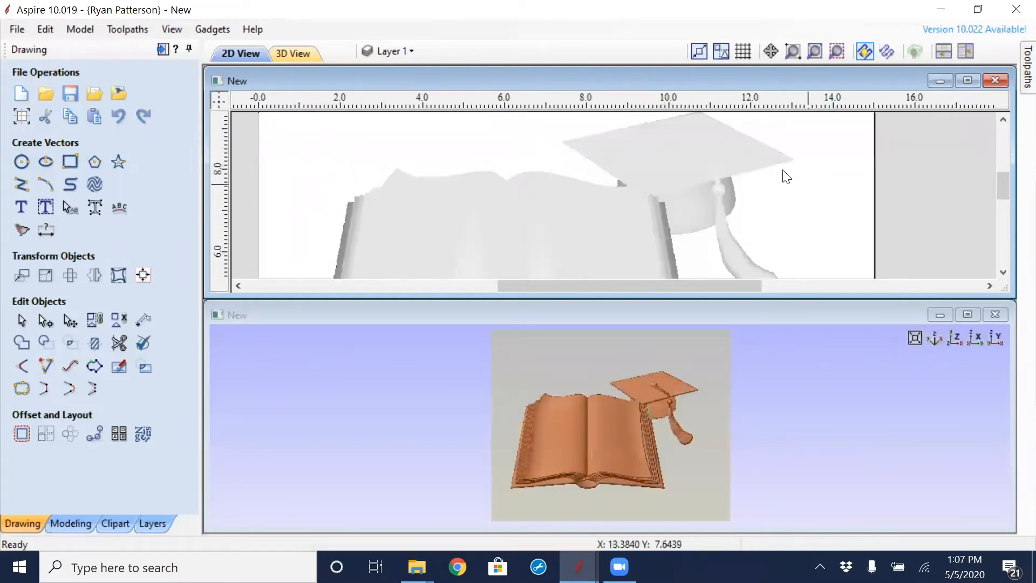
pyautogui.click(706, 150)
pyautogui.click(689, 164)
pyautogui.click(689, 159)
pyautogui.click(688, 158)
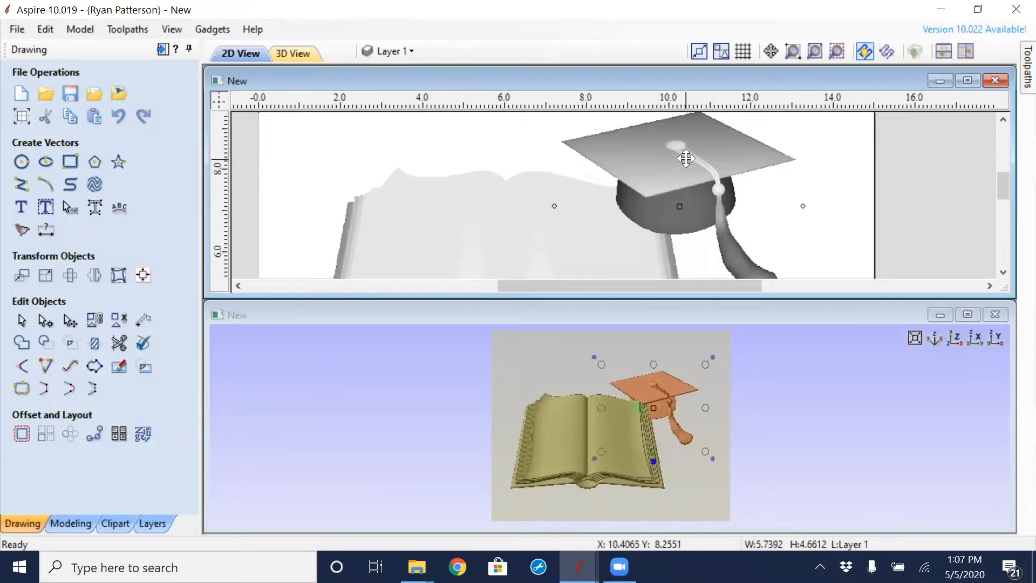
pyautogui.moveTo(687, 159); pyautogui.dragTo(674, 171)
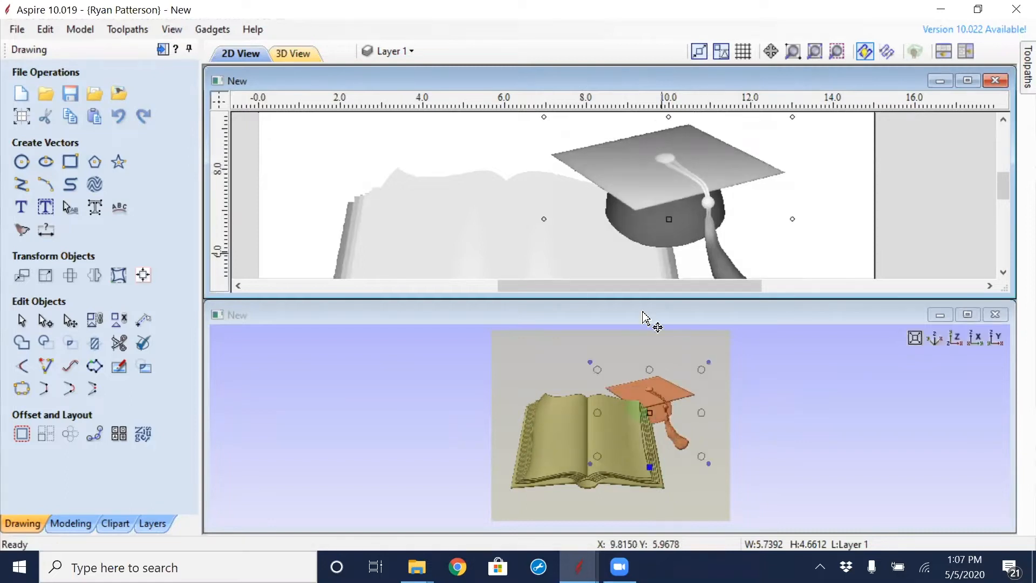
# - Enable Tilt on the graduation cap component and set its direction from the tassel's knot toward the cap board's lower-left corner
pyautogui.scroll(5, 651, 423)
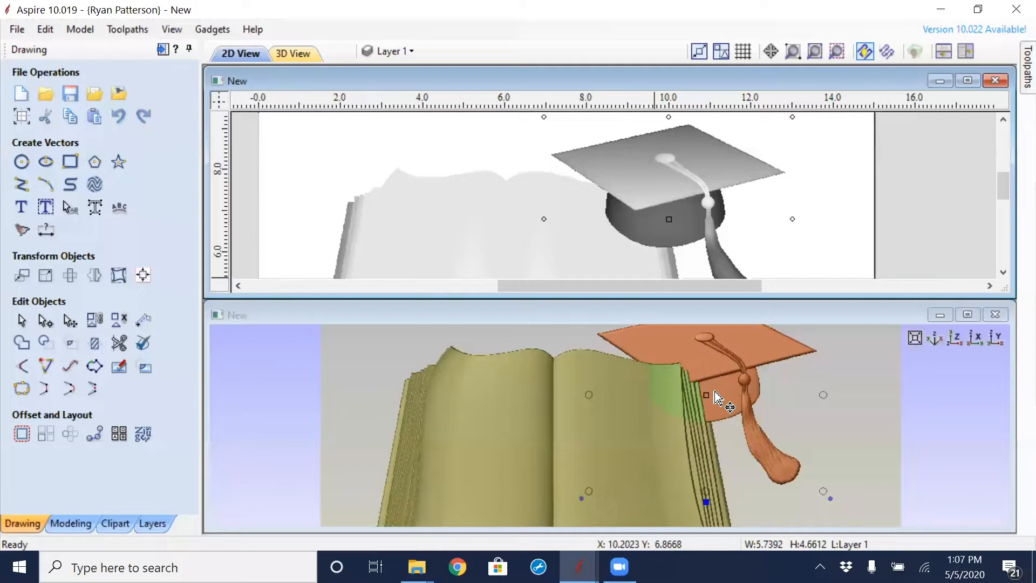
pyautogui.scroll(-2, 717, 399)
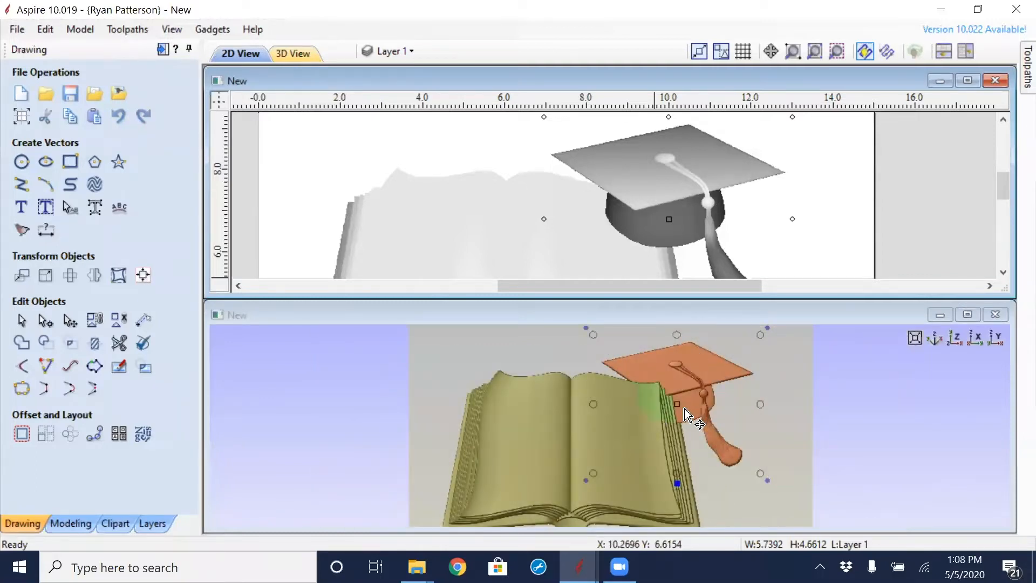
pyautogui.scroll(3, 693, 413)
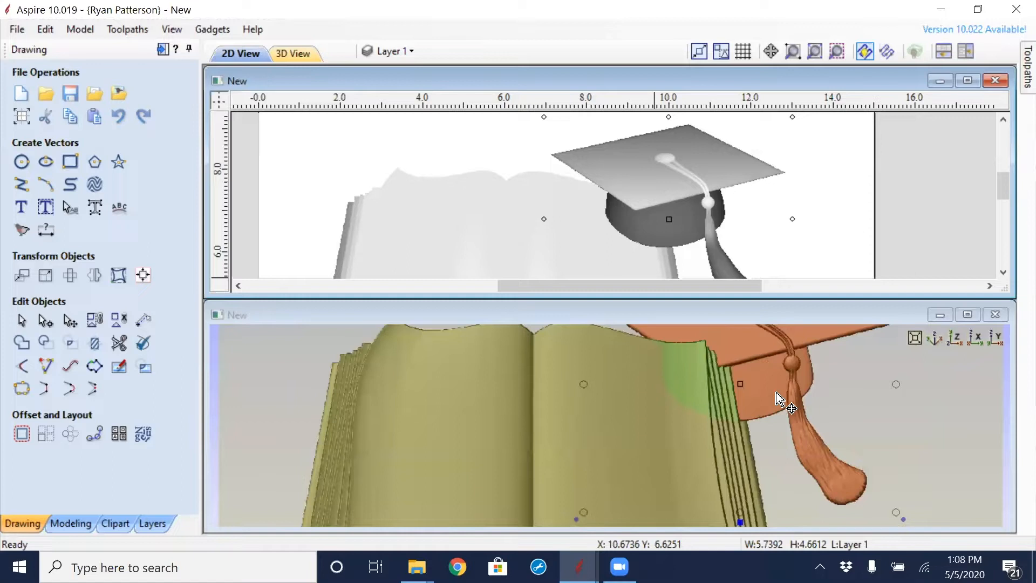
pyautogui.scroll(-2, 701, 380)
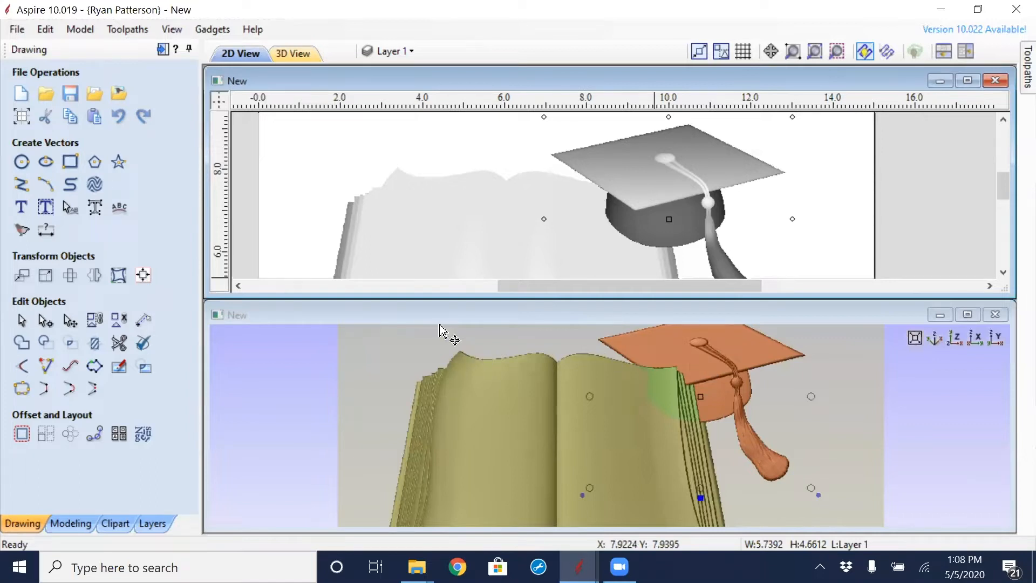
pyautogui.click(70, 523)
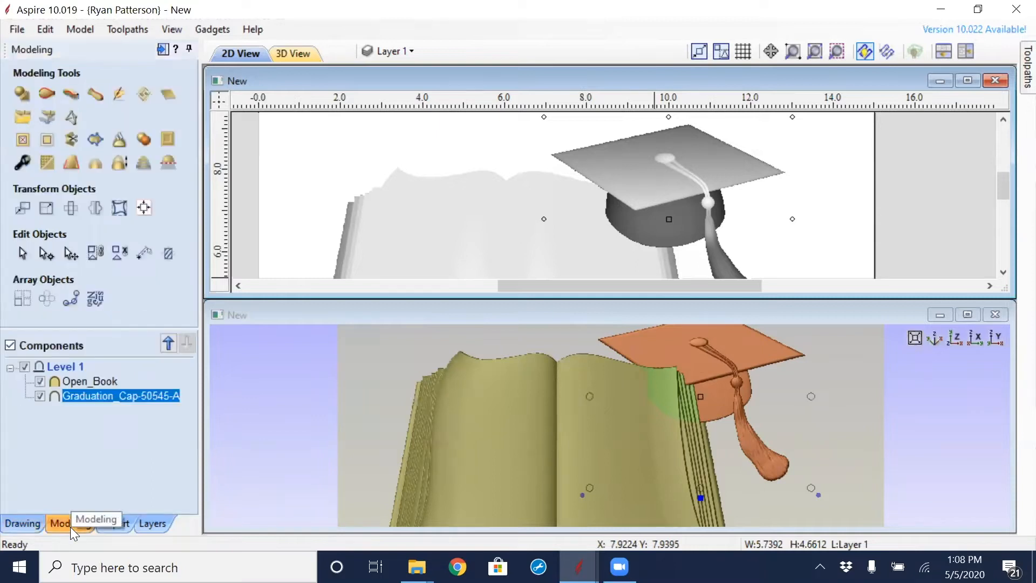
pyautogui.doubleClick(107, 397)
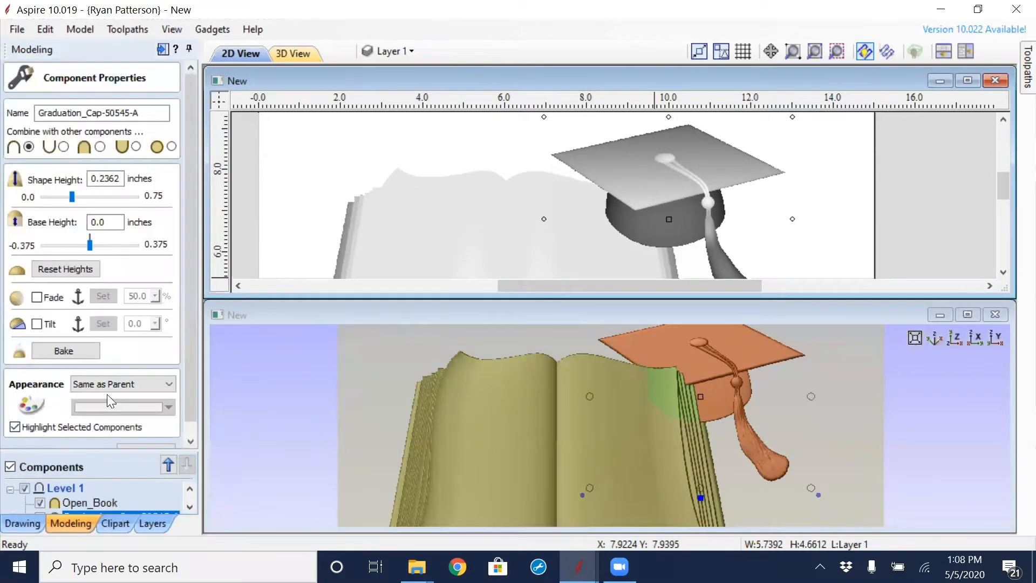
pyautogui.click(36, 324)
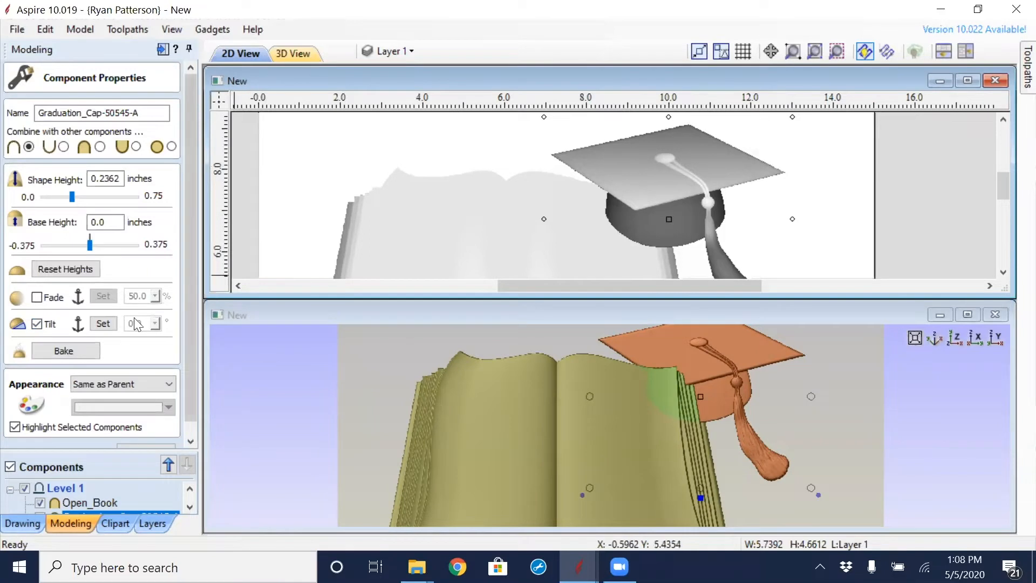
pyautogui.click(95, 326)
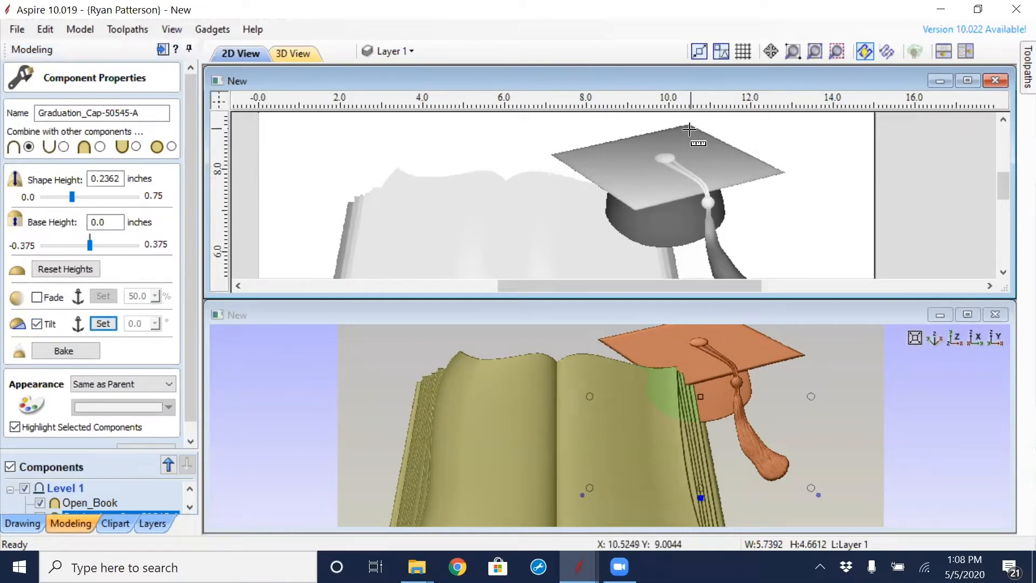
pyautogui.moveTo(665, 158); pyautogui.dragTo(625, 209)
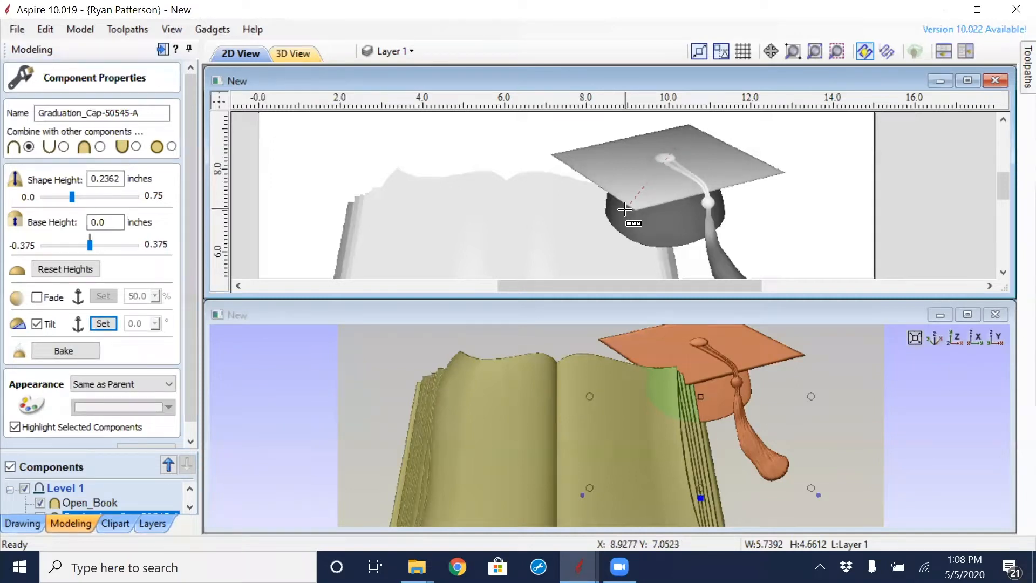
pyautogui.moveTo(624, 209); pyautogui.dragTo(620, 208)
pyautogui.click(623, 205)
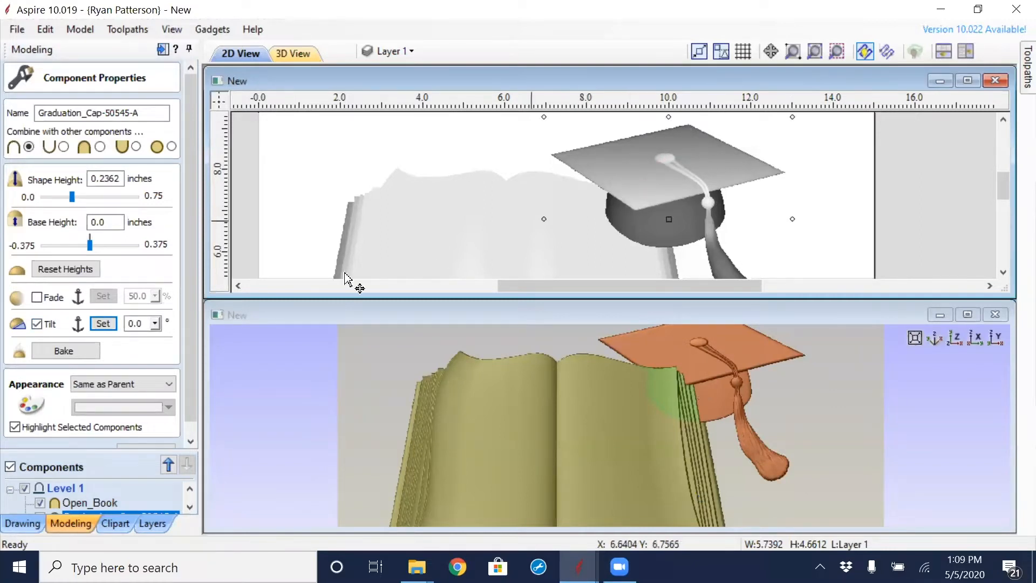
# - Set the graduation cap's tilt angle to 10 degrees, check it in 3D, and close its component properties
pyautogui.moveTo(142, 322); pyautogui.dragTo(127, 323)
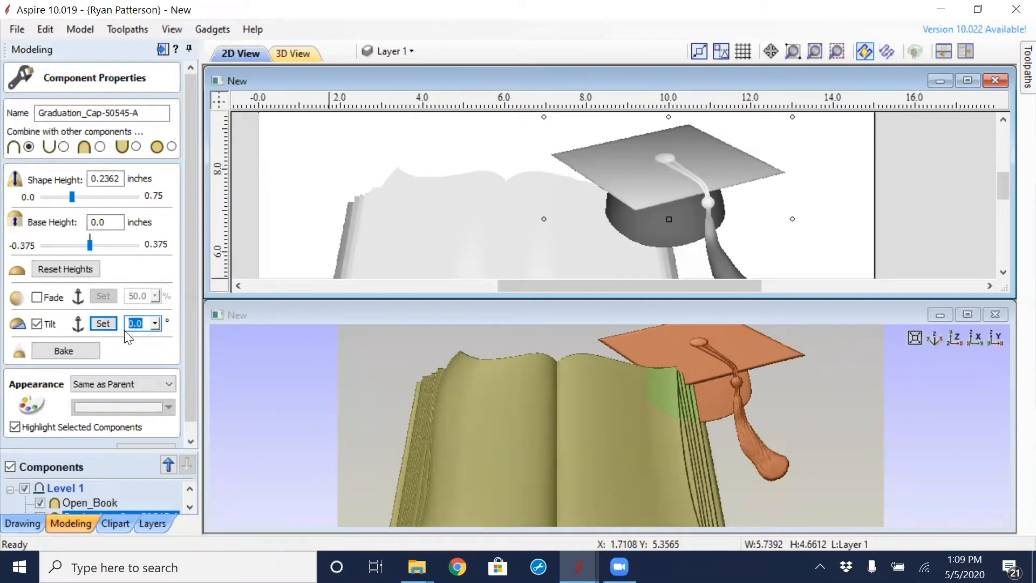
pyautogui.write('10')
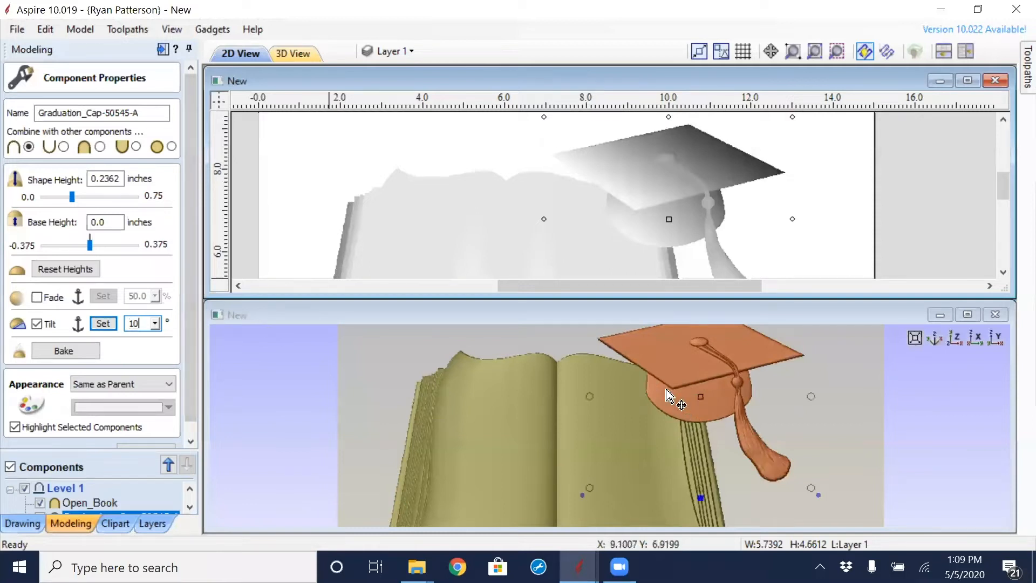
pyautogui.moveTo(717, 448); pyautogui.dragTo(697, 390)
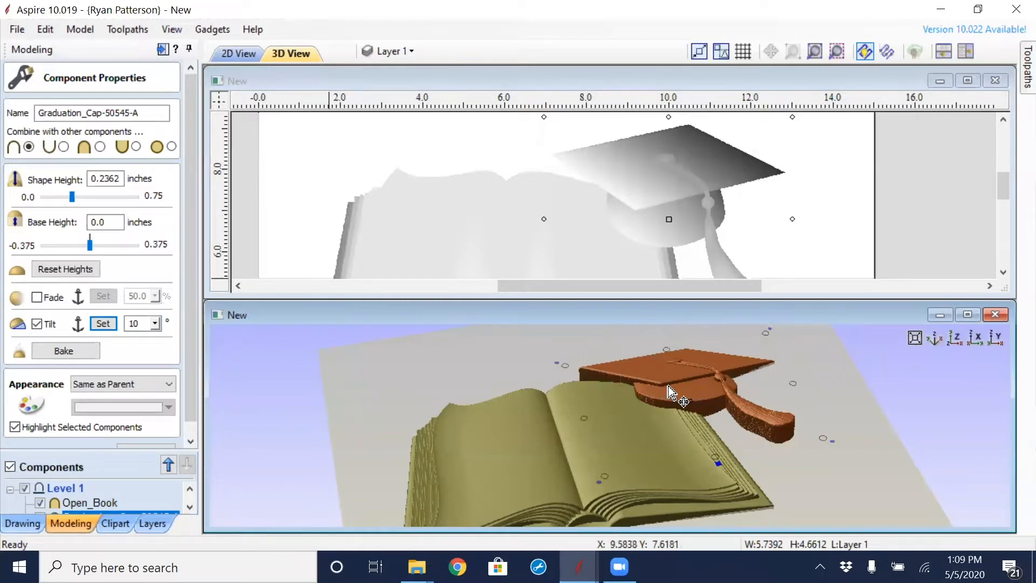
pyautogui.scroll(-1, 684, 423)
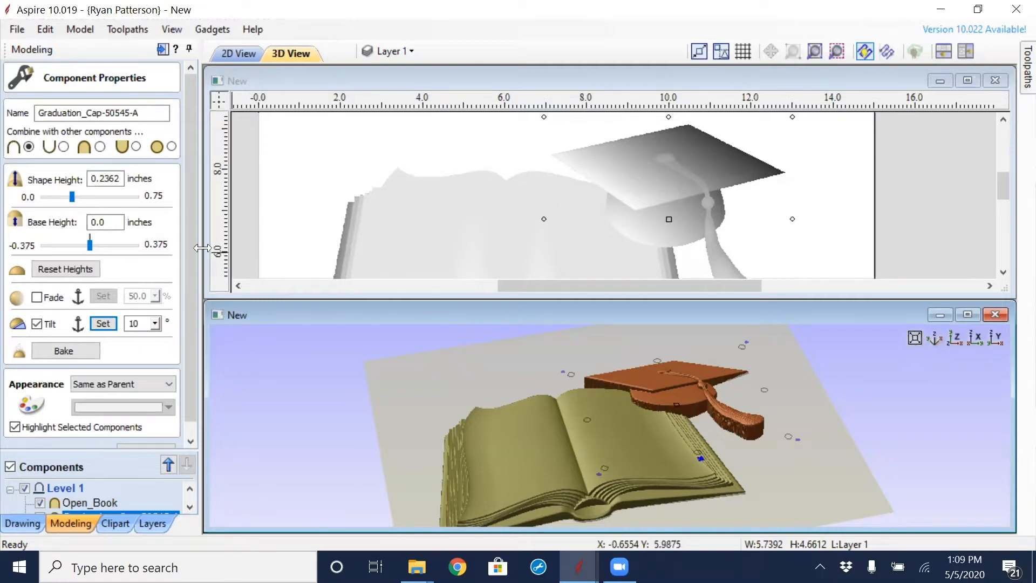
pyautogui.scroll(-1, 175, 367)
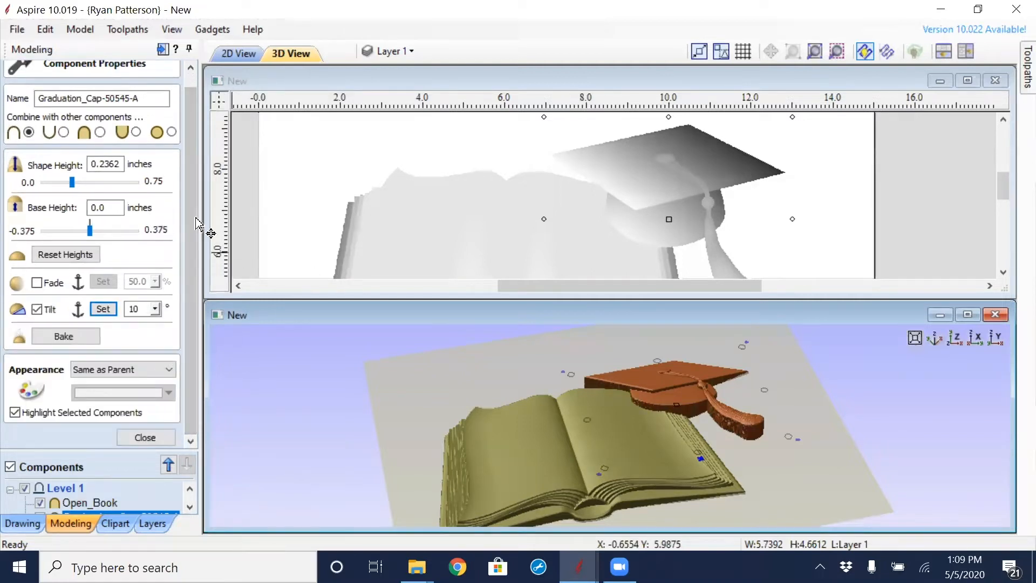
pyautogui.click(149, 440)
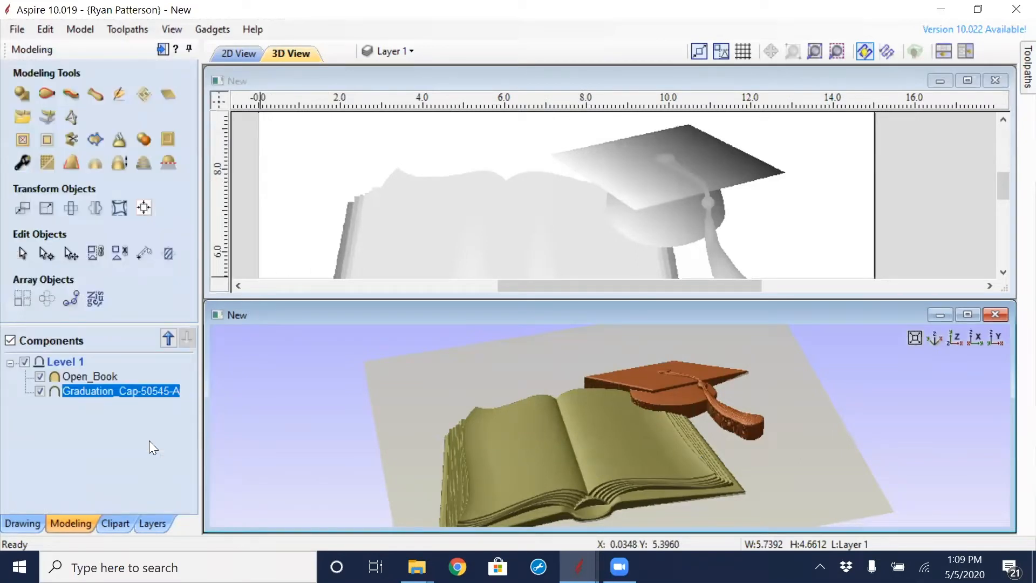
pyautogui.scroll(-4, 507, 215)
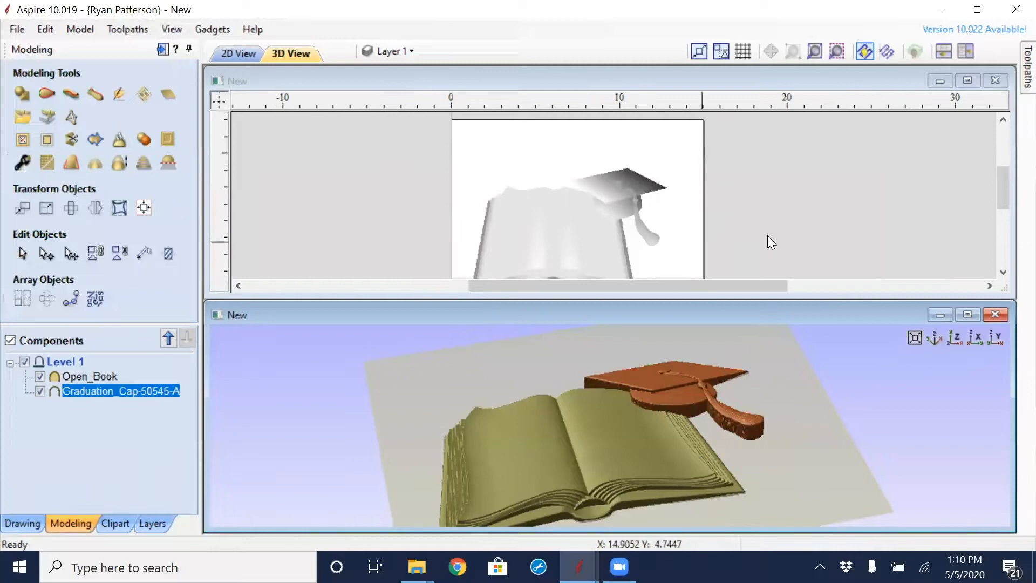
pyautogui.click(734, 216)
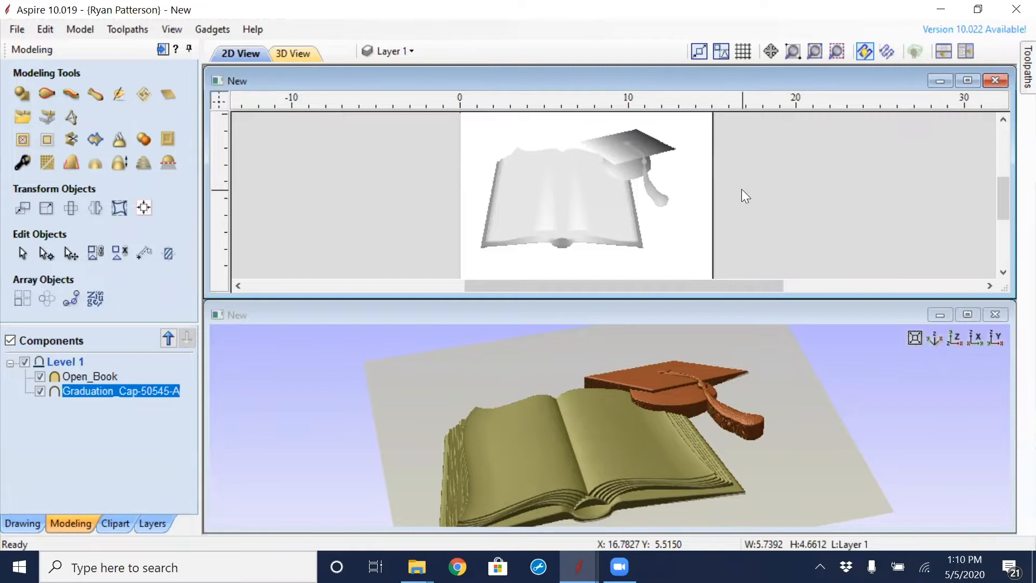
# - Select the graduation cap and open book together and center them horizontally in the material
pyautogui.scroll(-1, 703, 186)
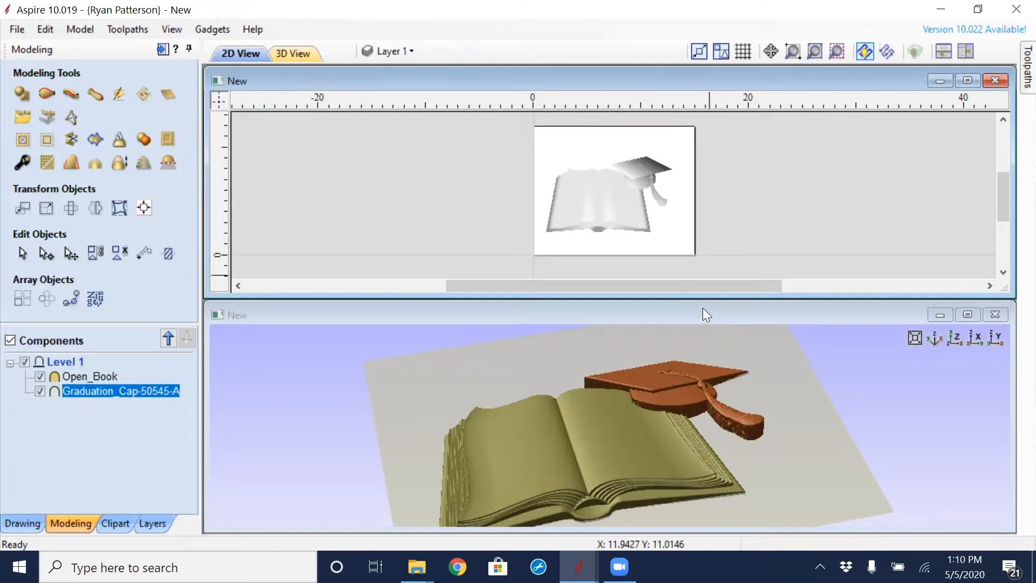
pyautogui.click(637, 166)
pyautogui.keyDown('shift'); pyautogui.click(580, 188); pyautogui.keyUp('shift')
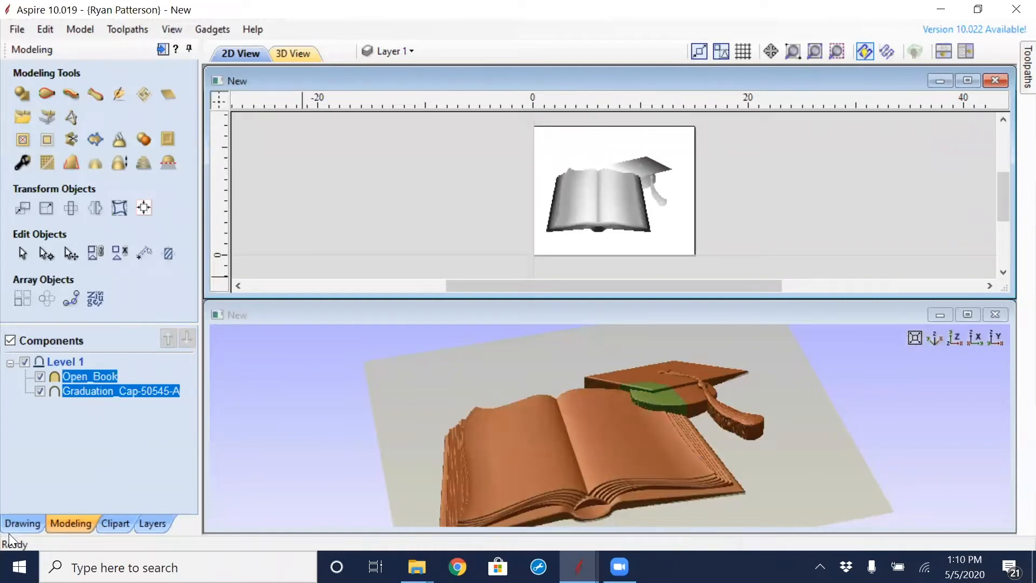
pyautogui.click(21, 523)
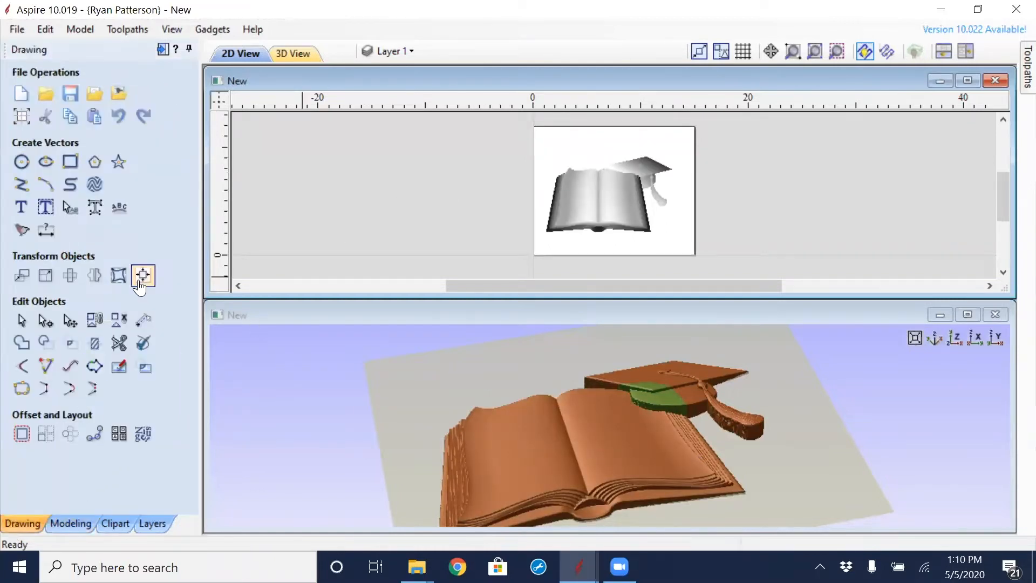
pyautogui.click(141, 276)
pyautogui.click(58, 131)
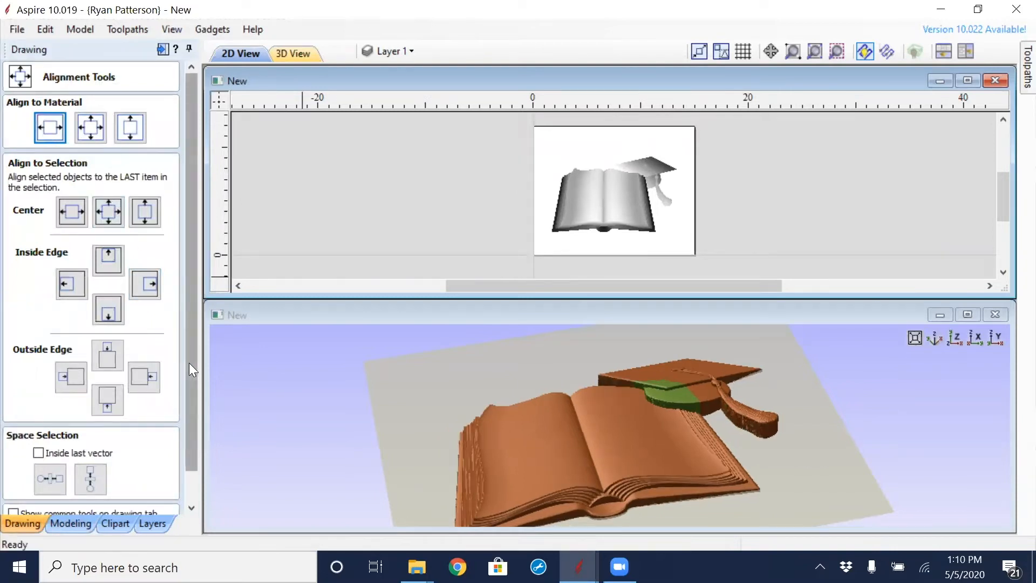
pyautogui.moveTo(191, 347); pyautogui.dragTo(191, 411)
pyautogui.click(146, 501)
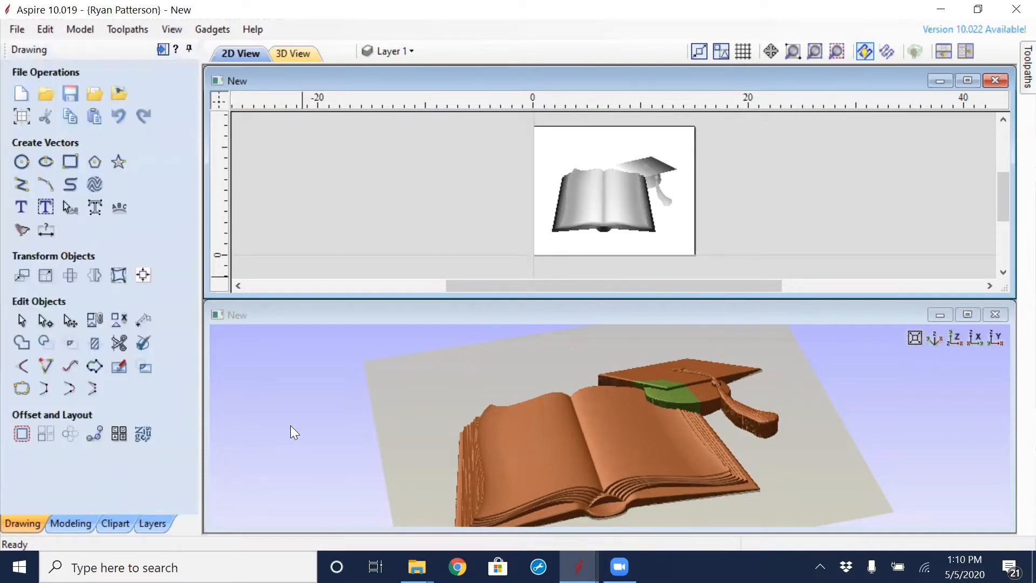
# - Draw a square-cornered rectangle about 13 by 8.3 inches around the open book and graduation cap
pyautogui.click(70, 170)
pyautogui.scroll(1, 633, 209)
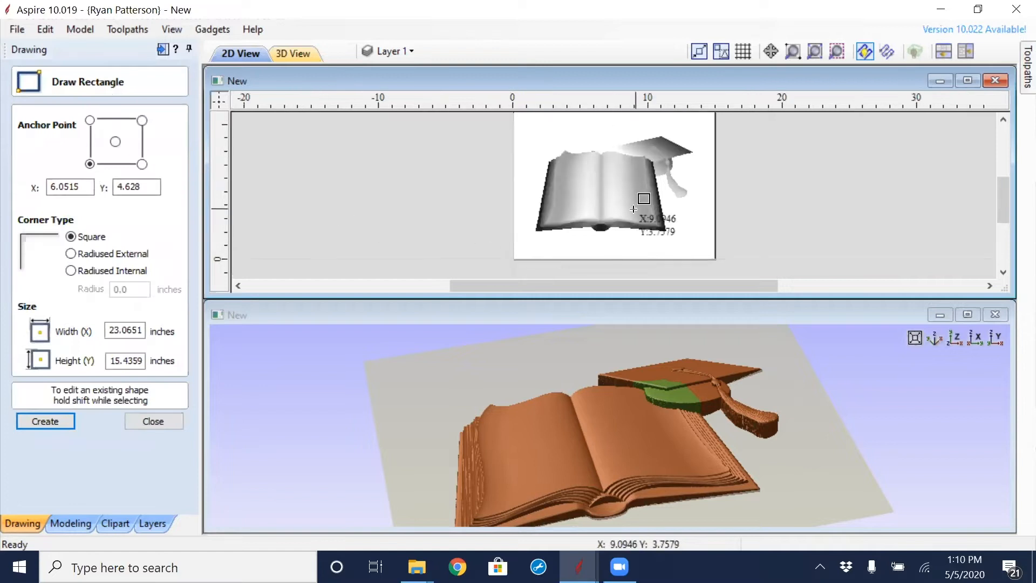
pyautogui.moveTo(633, 209); pyautogui.dragTo(568, 214, button='middle')
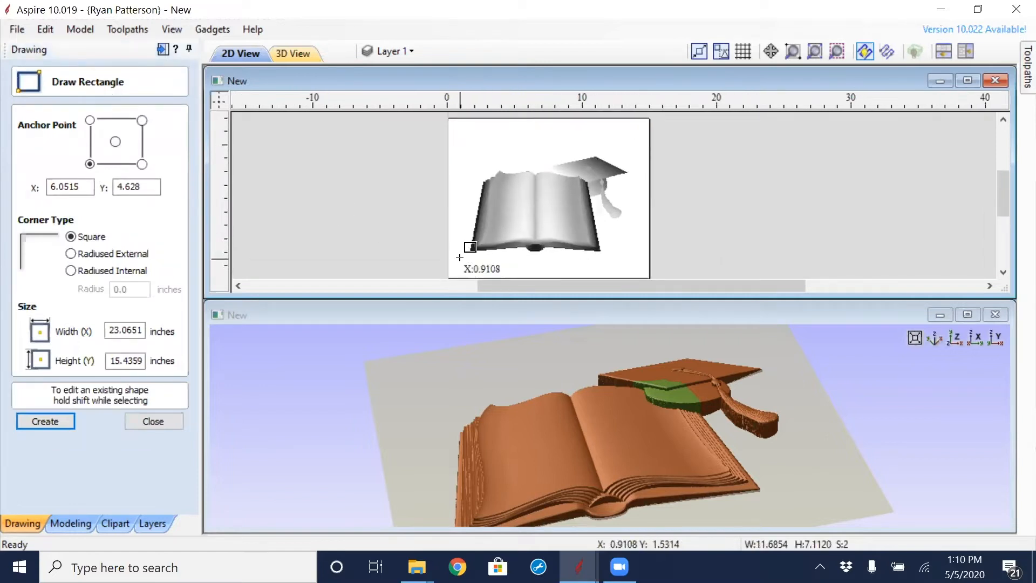
pyautogui.moveTo(459, 260); pyautogui.dragTo(635, 148)
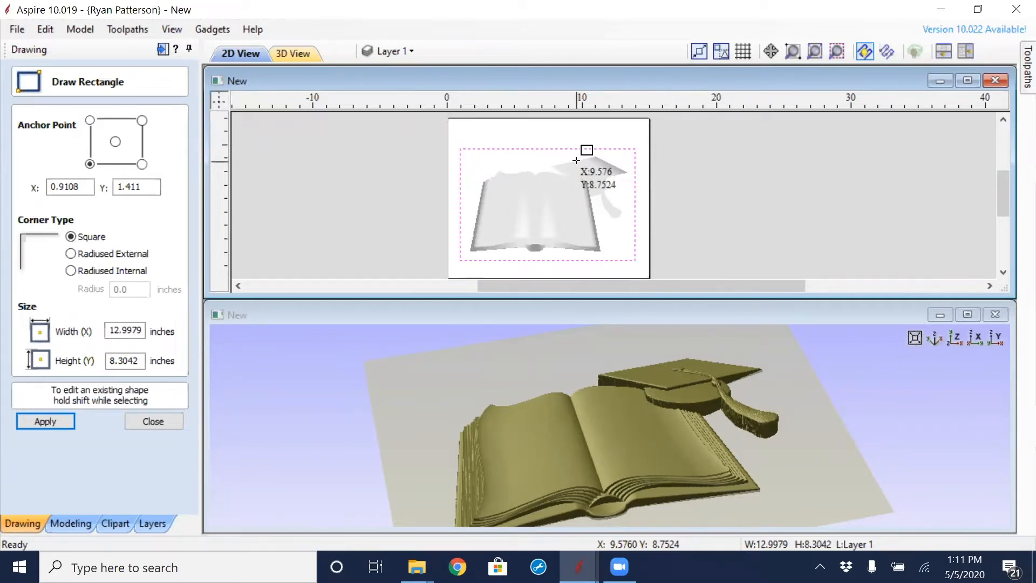
pyautogui.click(159, 421)
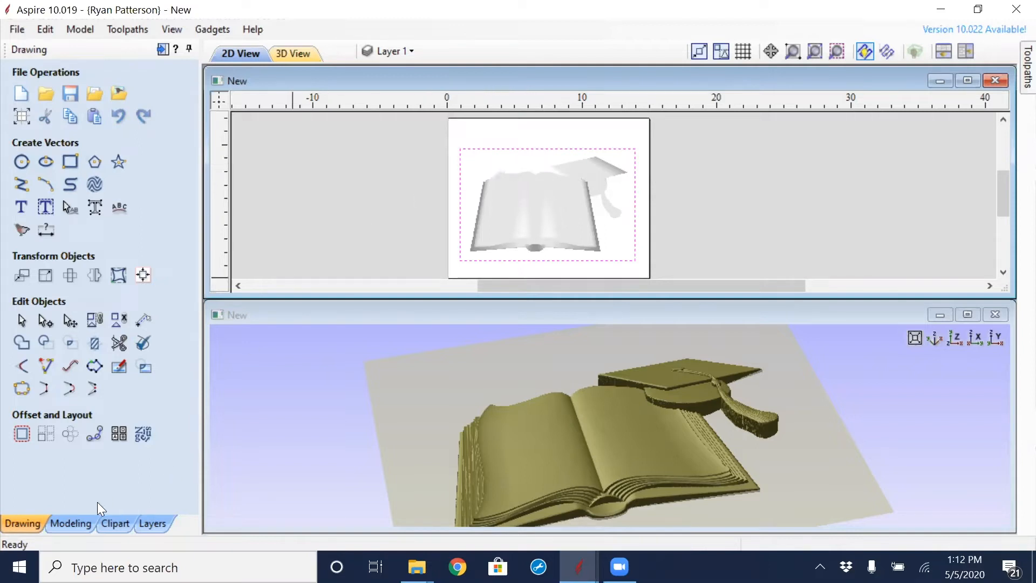
# - Create a vector boundary around the combined silhouette of the open book and graduation cap, inspect it, and deselect it
pyautogui.click(68, 527)
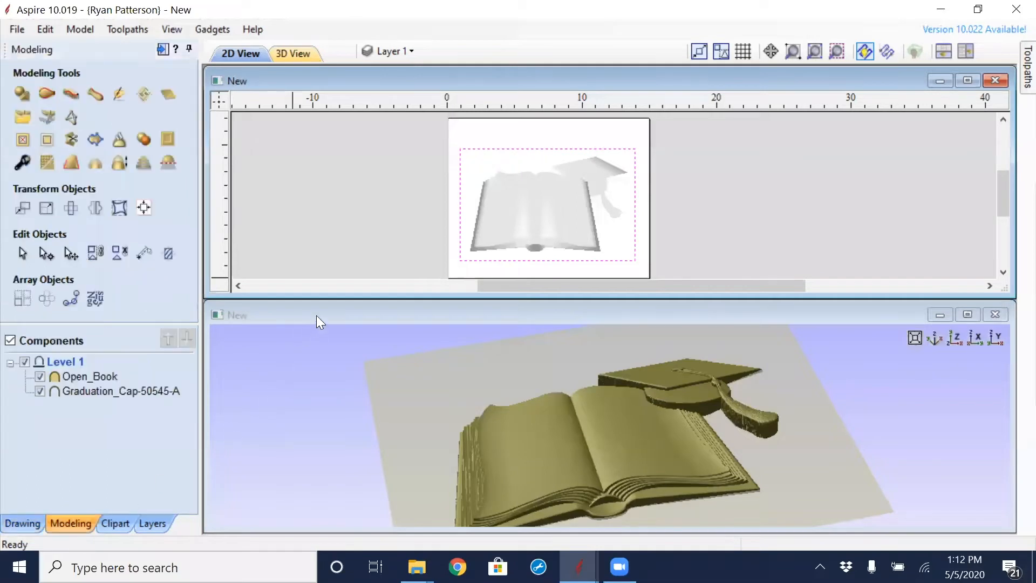
pyautogui.click(507, 221)
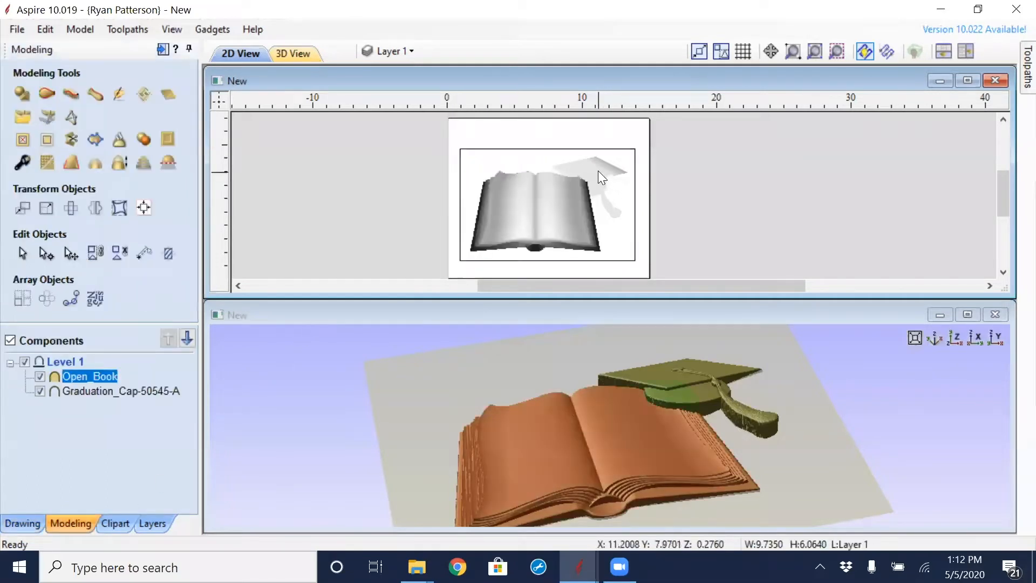
pyautogui.keyDown('shift'); pyautogui.click(597, 171); pyautogui.keyUp('shift')
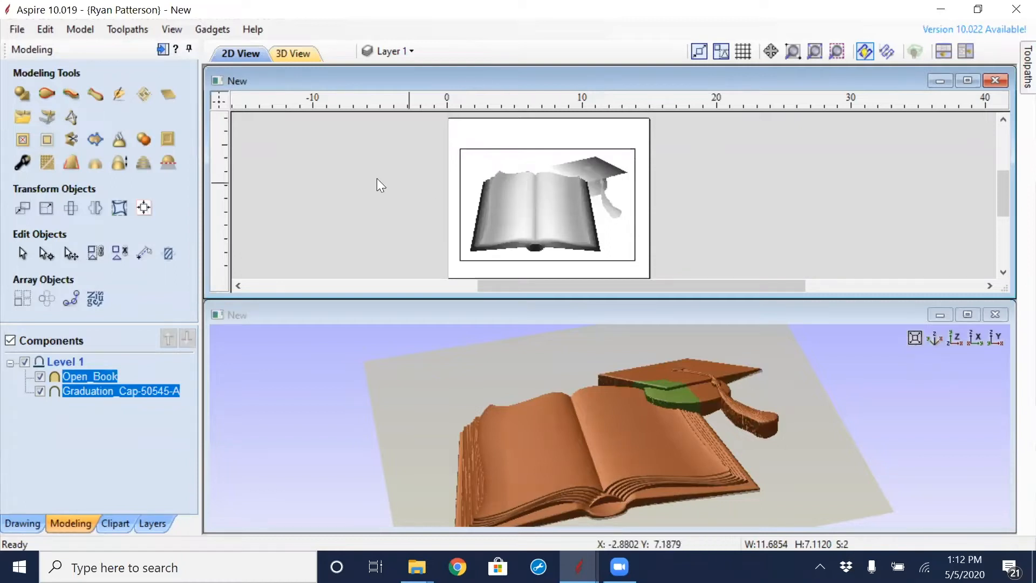
pyautogui.click(96, 142)
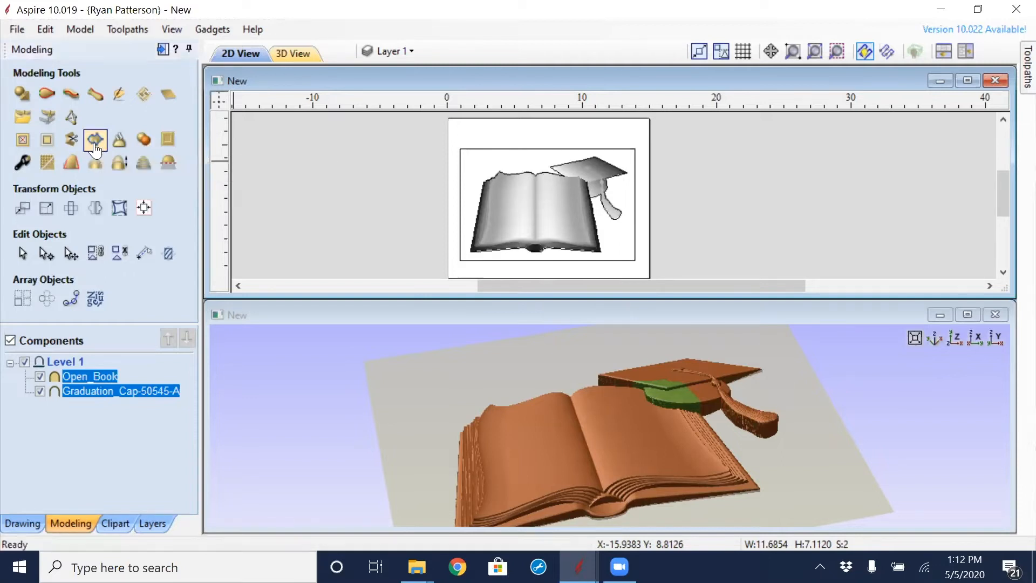
pyautogui.scroll(4, 507, 167)
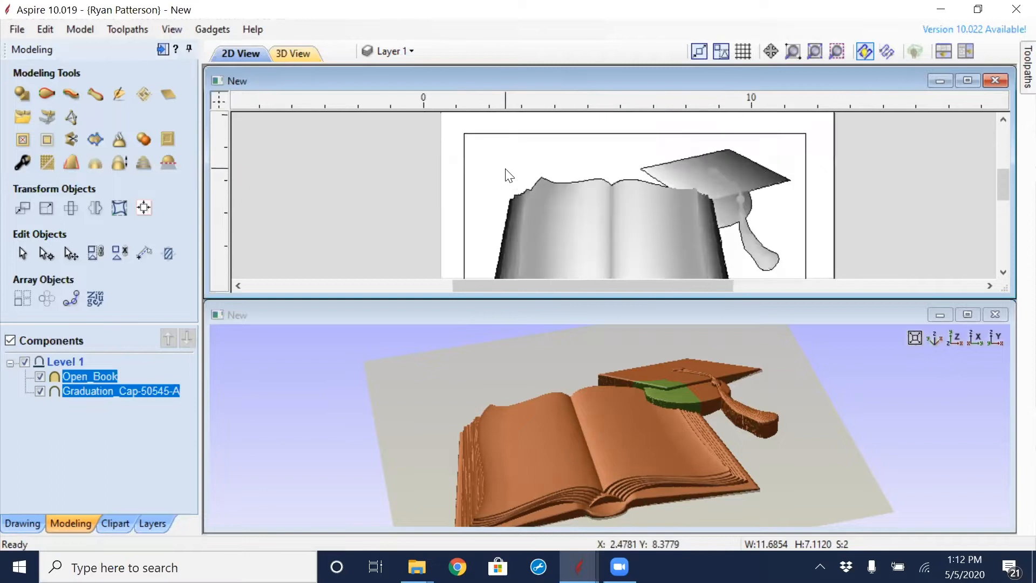
pyautogui.click(581, 191)
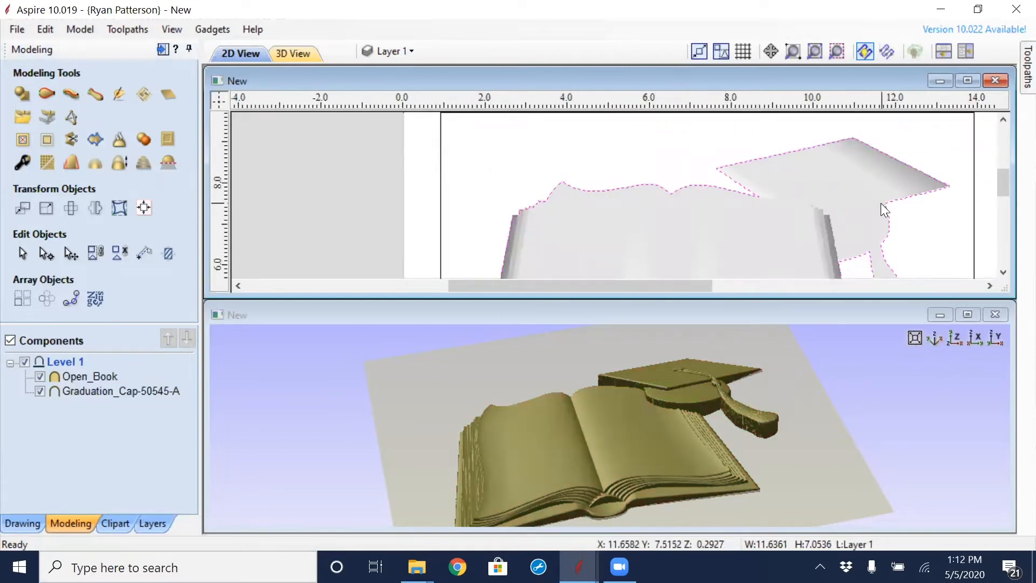
pyautogui.scroll(-3, 931, 216)
pyautogui.scroll(-1, 788, 238)
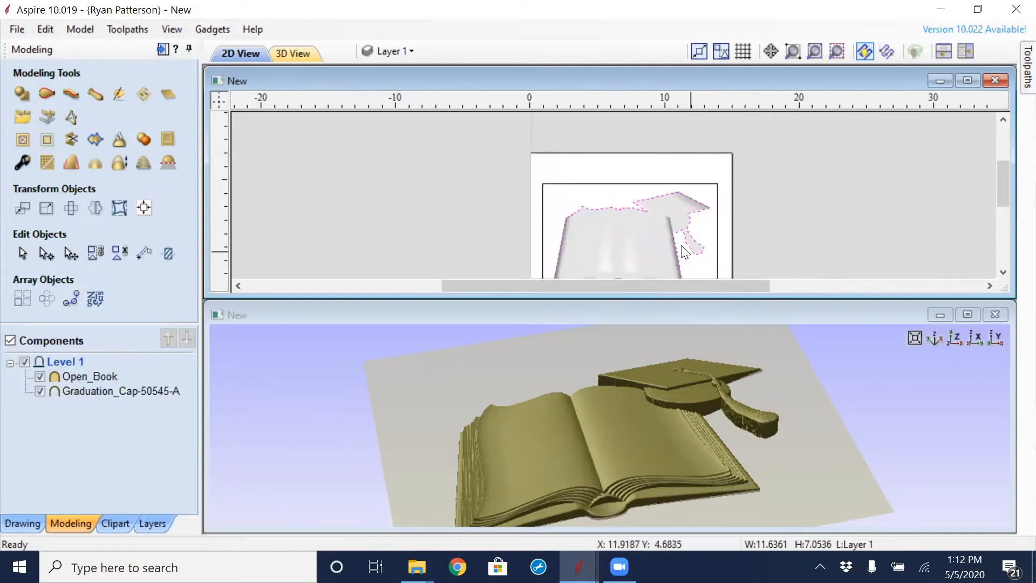
pyautogui.moveTo(710, 228); pyautogui.dragTo(678, 191, button='middle')
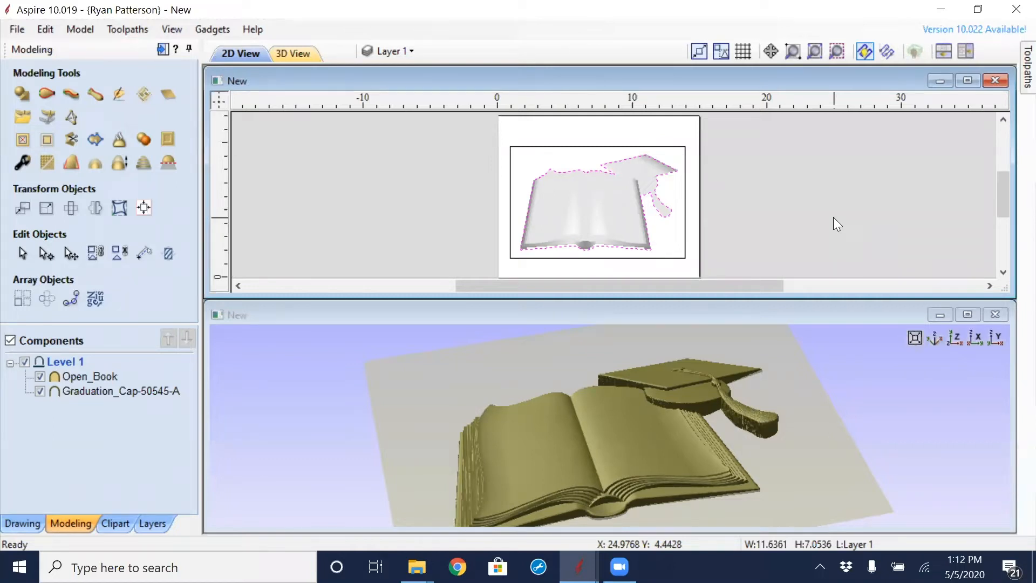
pyautogui.click(792, 184)
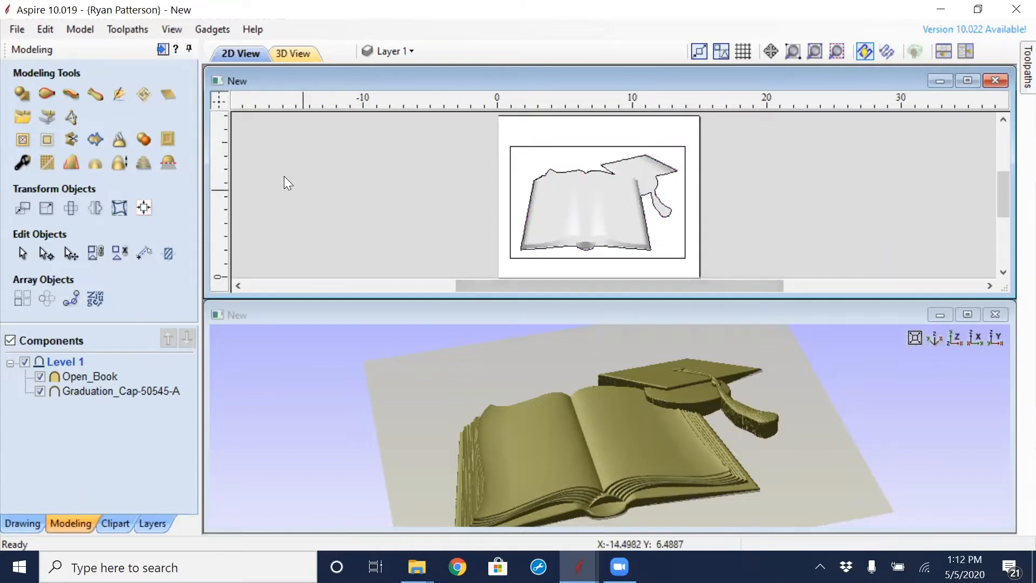
# - In the toolpath material setup, position the model at the top of the material with a 0.0 inch gap above it and accept
pyautogui.click(162, 49)
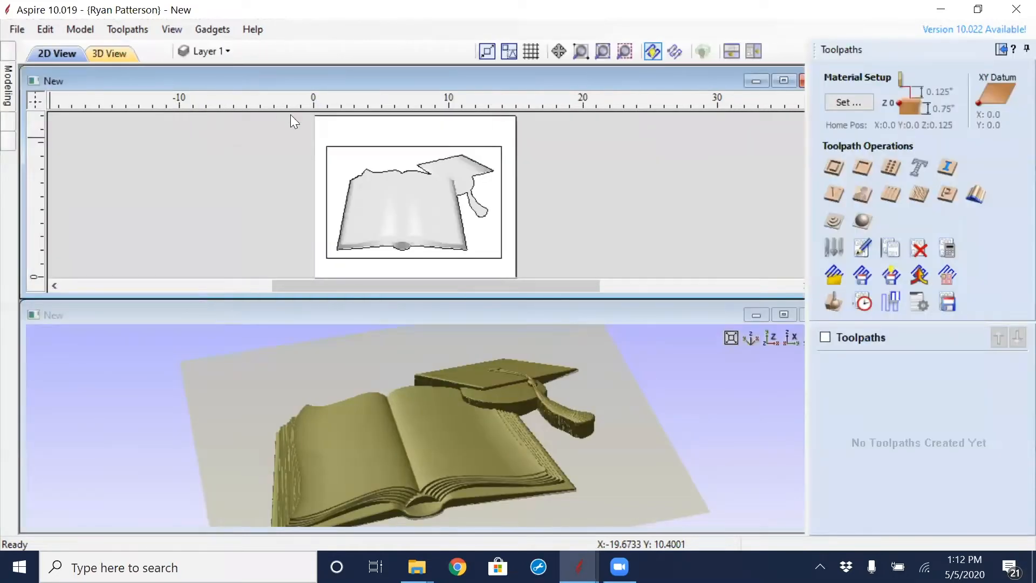
pyautogui.click(838, 226)
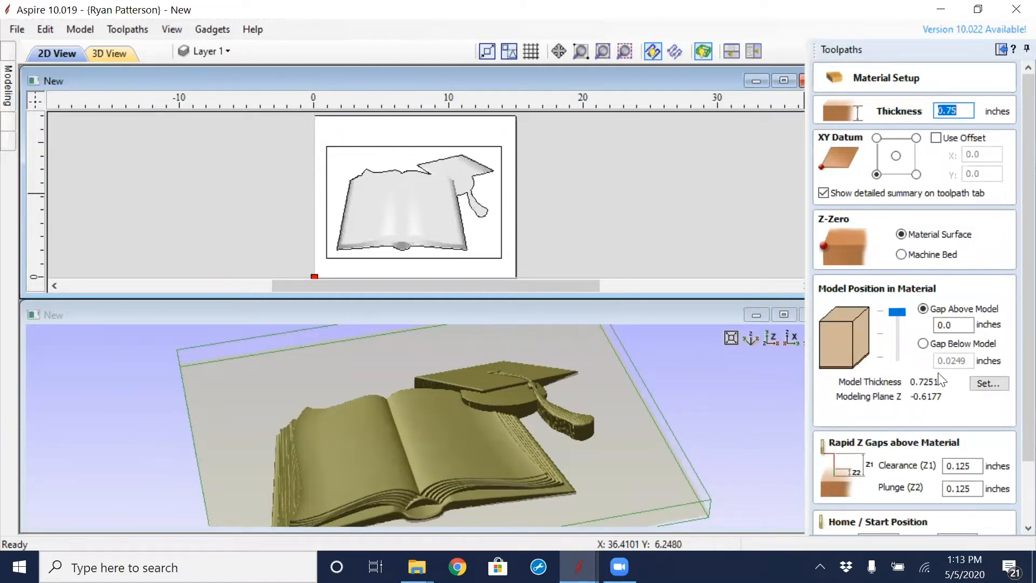
pyautogui.moveTo(901, 315); pyautogui.dragTo(897, 312)
pyautogui.click(898, 312)
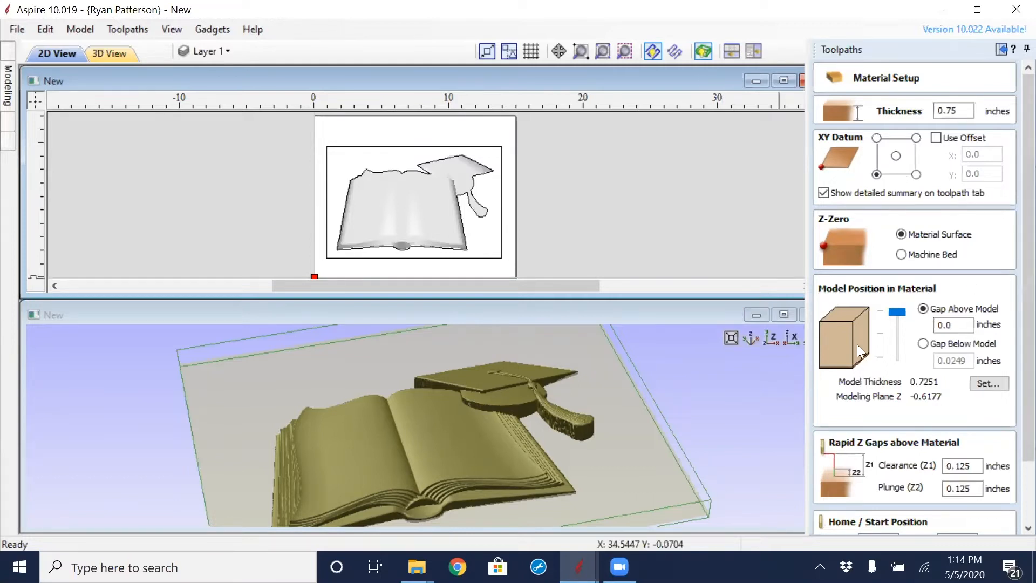
pyautogui.moveTo(897, 313)
pyautogui.mouseDown()
pyautogui.moveTo(897, 327)
pyautogui.moveTo(897, 316)
pyautogui.mouseUp()
pyautogui.moveTo(899, 310); pyautogui.dragTo(899, 308)
pyautogui.moveTo(956, 328); pyautogui.dragTo(944, 328)
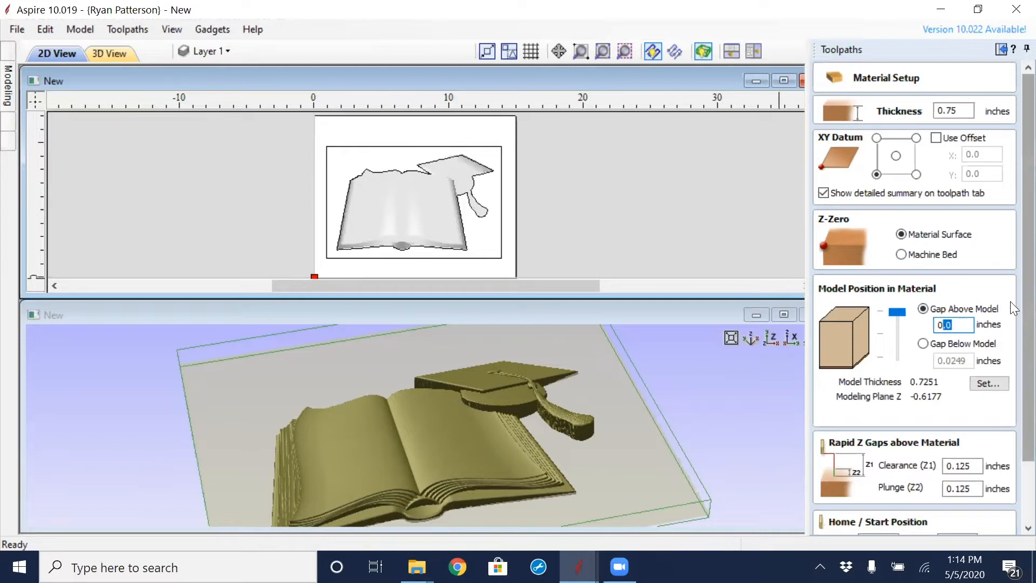
pyautogui.scroll(-3, 1010, 301)
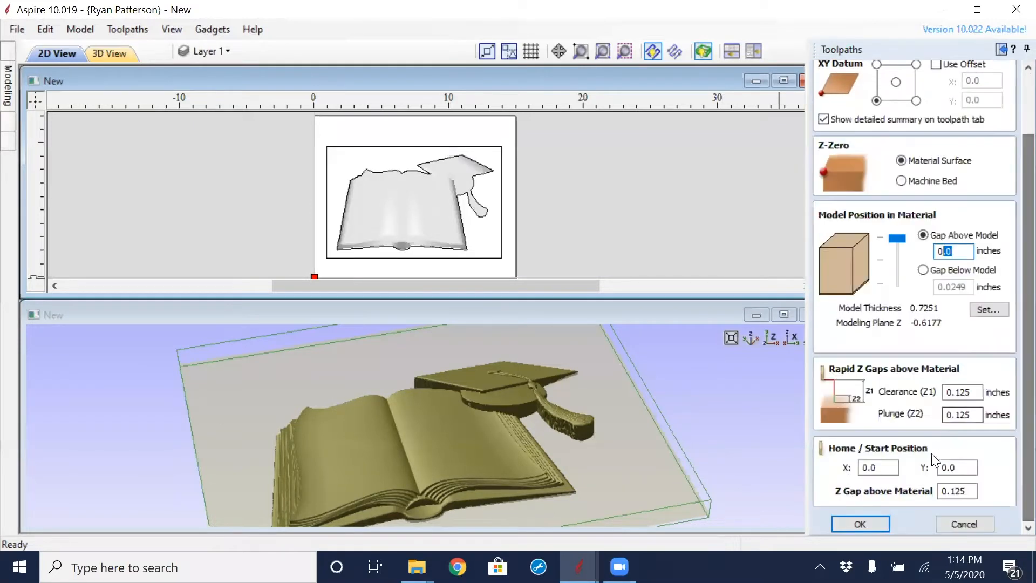
pyautogui.click(864, 525)
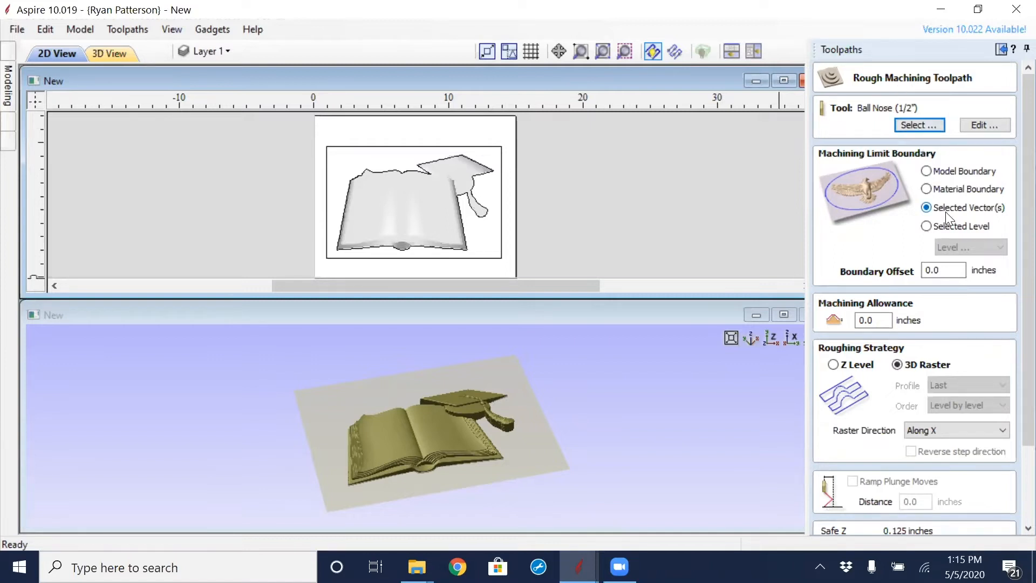
# - Use the rectangle around the book and cap as the roughing toolpath's boundary and pick the Ball Nose (1/4") tool
pyautogui.click(409, 148)
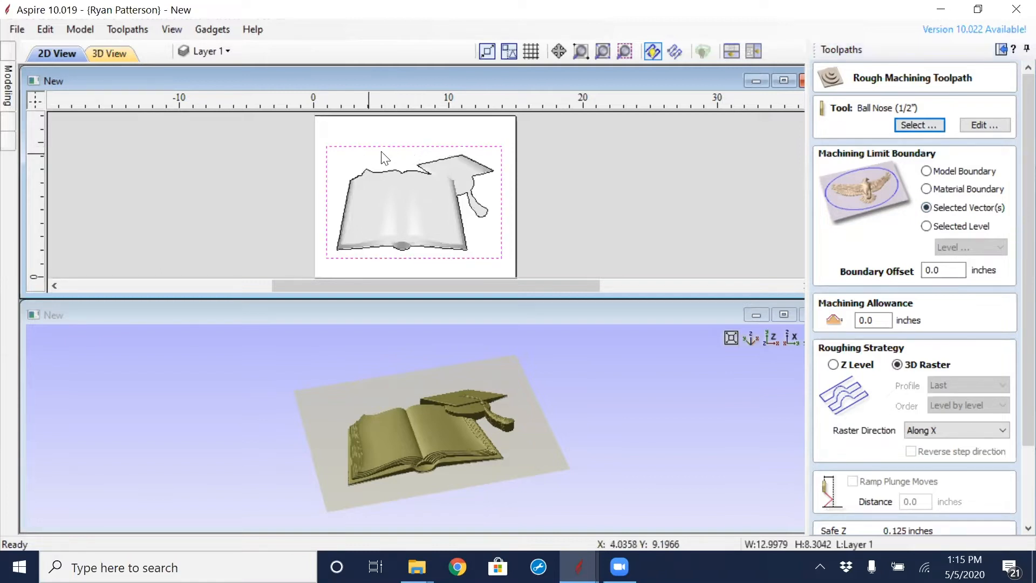
pyautogui.click(913, 125)
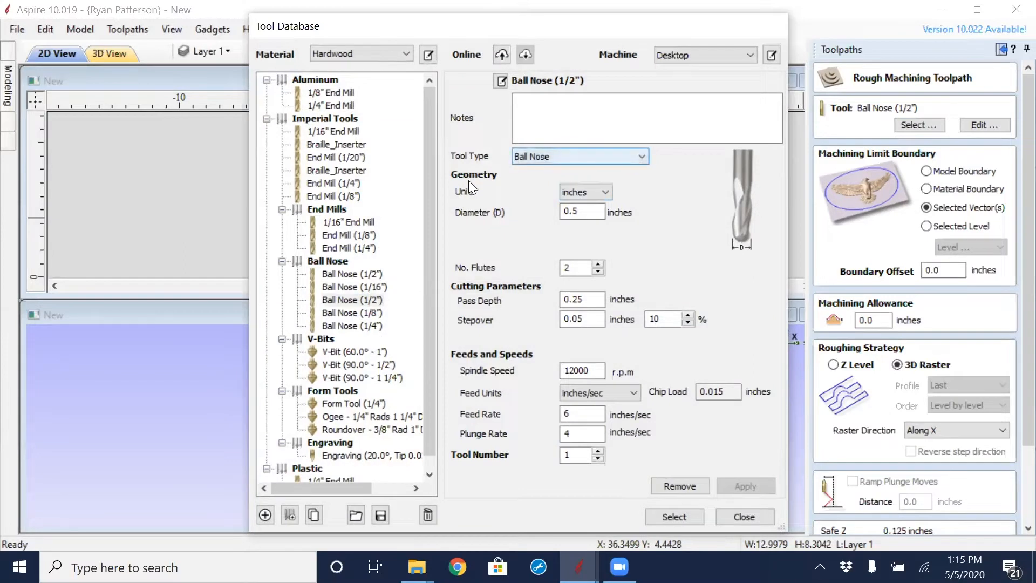
pyautogui.click(349, 326)
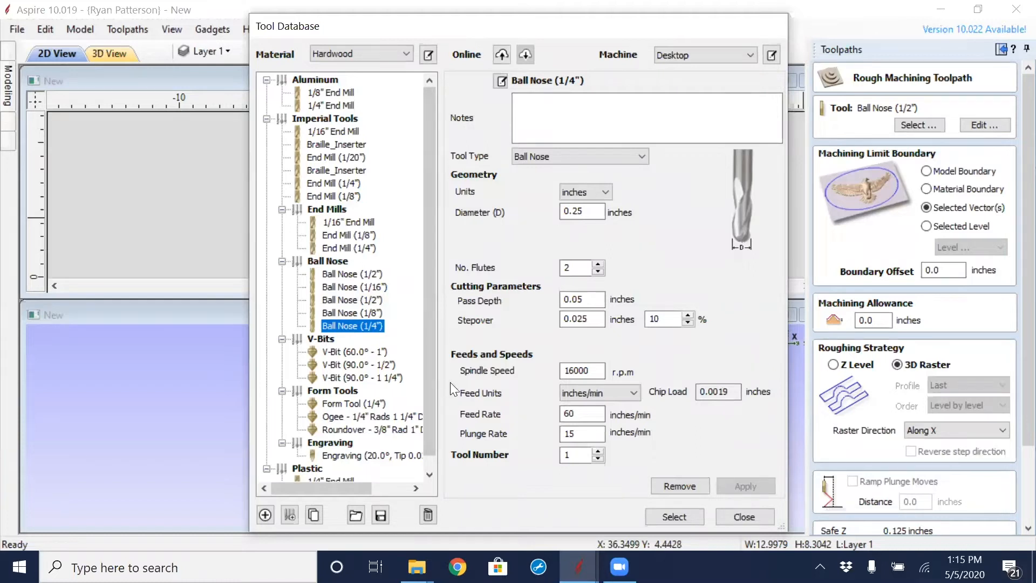
# - Set the 1/4" ball nose's feed units to inches/sec with feed and plunge rates of 4, and use it for roughing
pyautogui.click(634, 392)
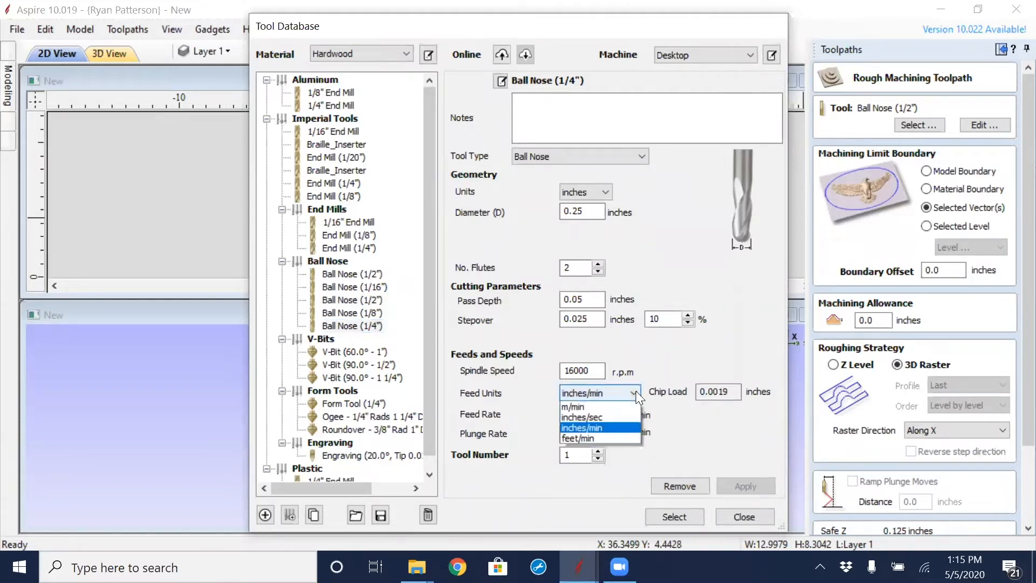
pyautogui.click(601, 438)
pyautogui.moveTo(577, 414); pyautogui.dragTo(566, 437)
pyautogui.write('44')
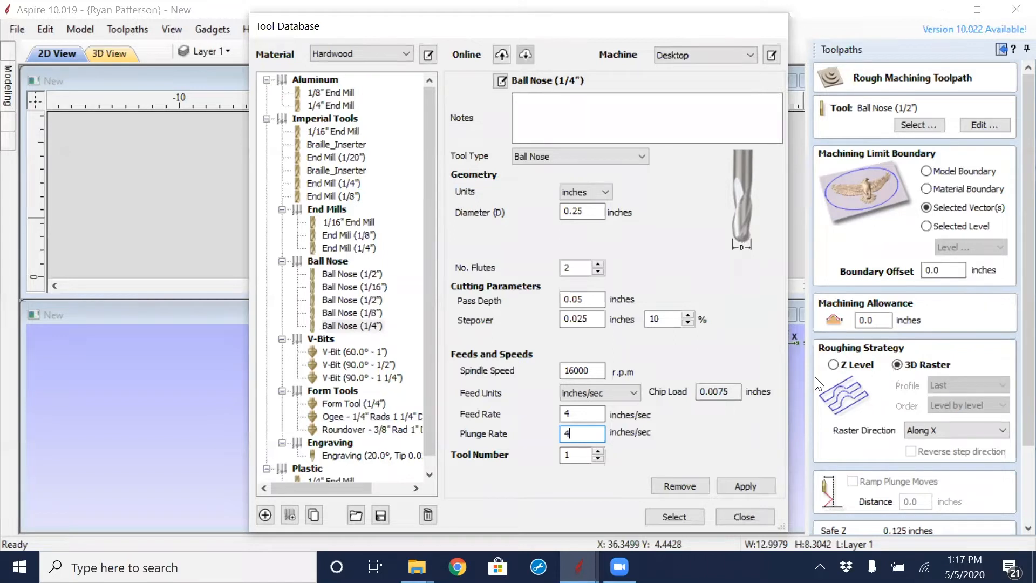
pyautogui.click(835, 367)
pyautogui.click(675, 517)
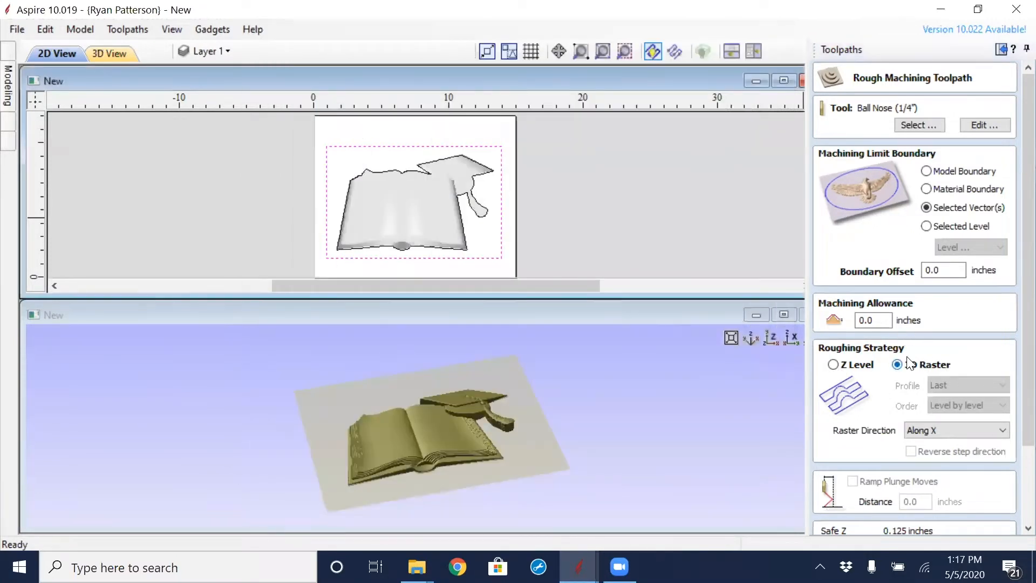
# - Compare the Z Level roughing strategy, settle on 3D Raster, and set the machining allowance to .06 inches
pyautogui.click(836, 365)
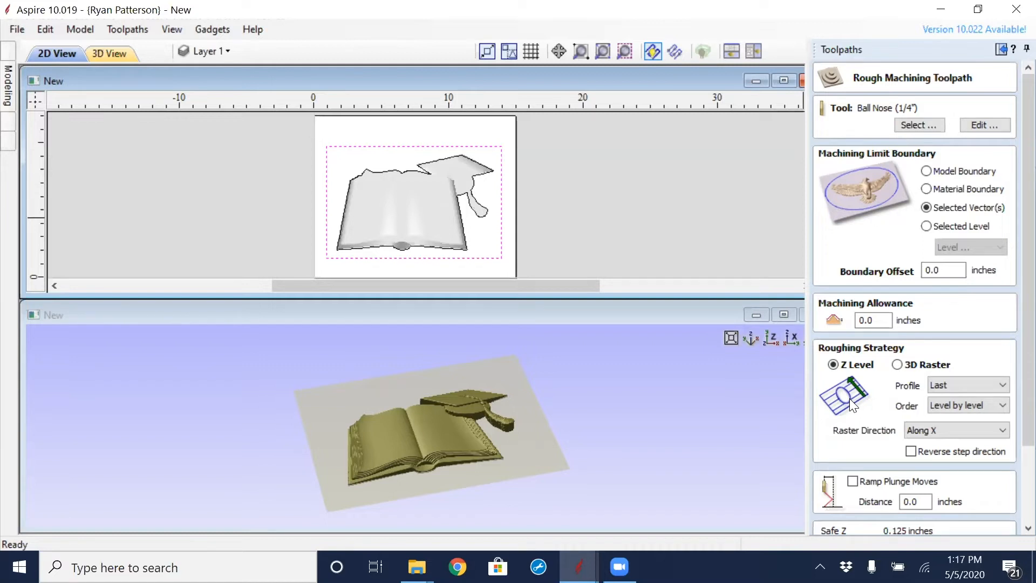
pyautogui.click(897, 365)
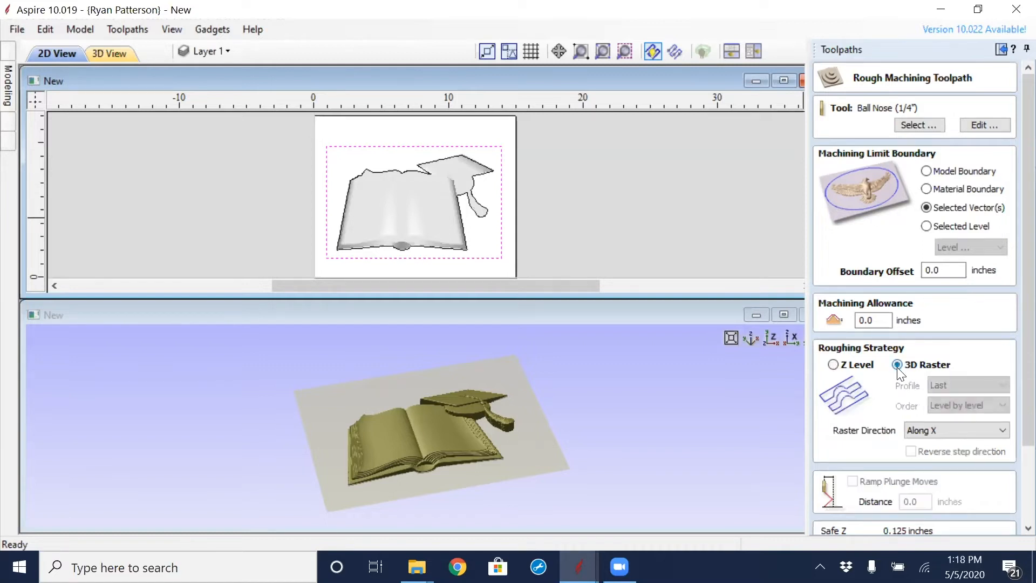
pyautogui.click(883, 321)
pyautogui.moveTo(866, 323)
pyautogui.mouseDown()
pyautogui.moveTo(882, 326)
pyautogui.moveTo(847, 321)
pyautogui.mouseUp()
pyautogui.write('.06')
# - Set the raster direction to Along Y, keep the default toolpath name, and calculate the roughing toolpath despite the large allowance
pyautogui.scroll(-2, 894, 324)
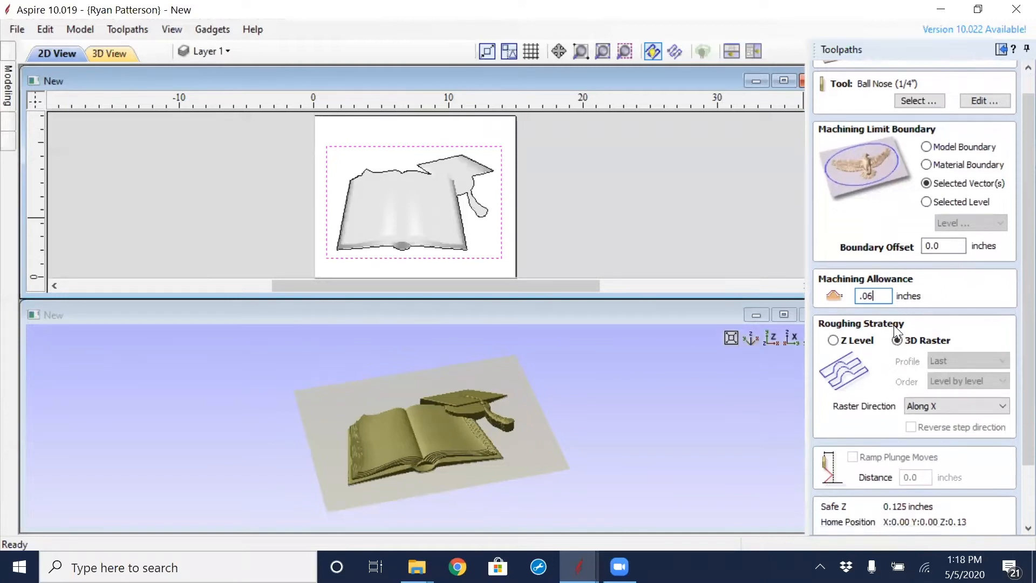
pyautogui.scroll(-3, 923, 324)
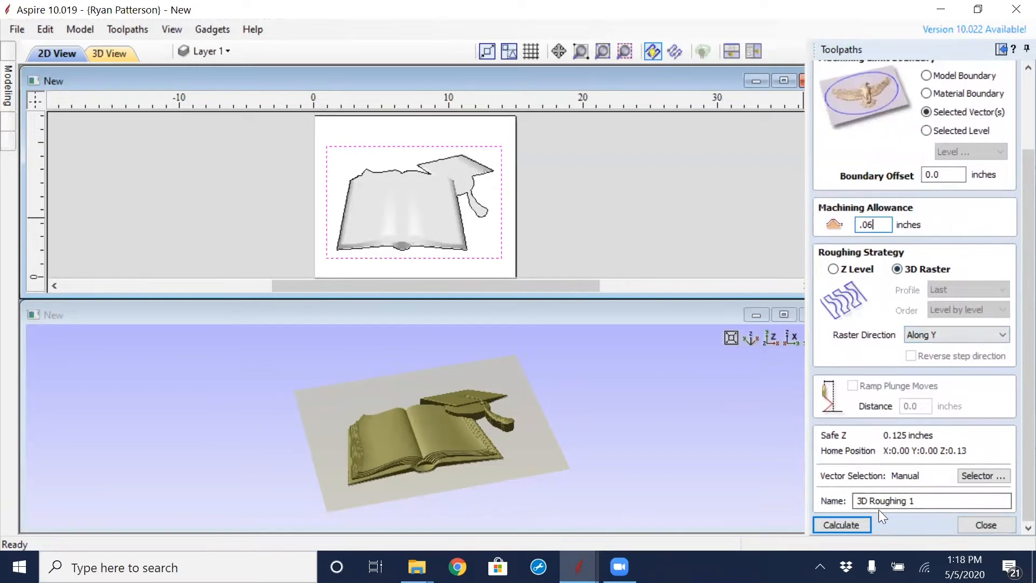
pyautogui.moveTo(914, 500); pyautogui.dragTo(847, 510)
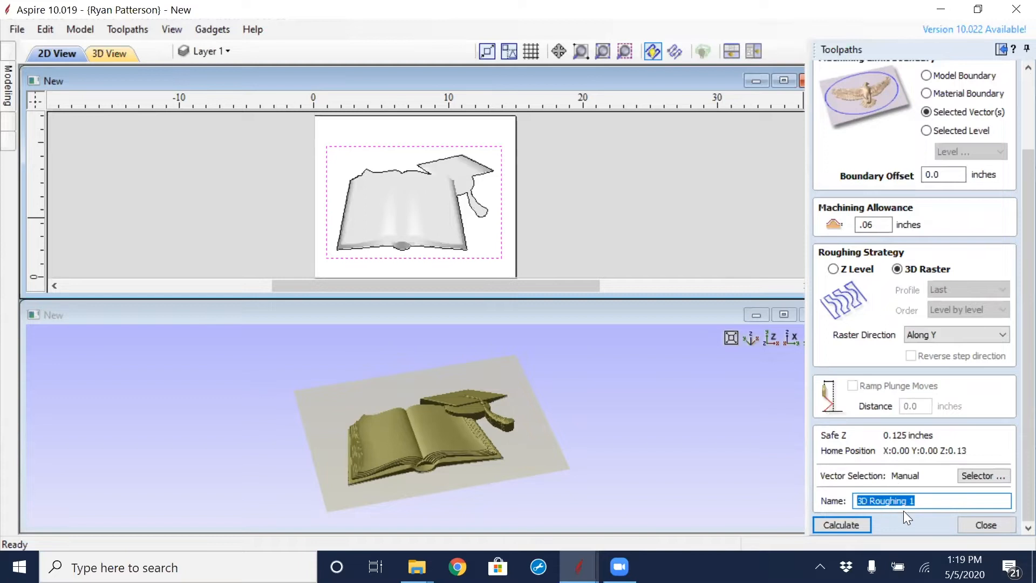
pyautogui.click(854, 522)
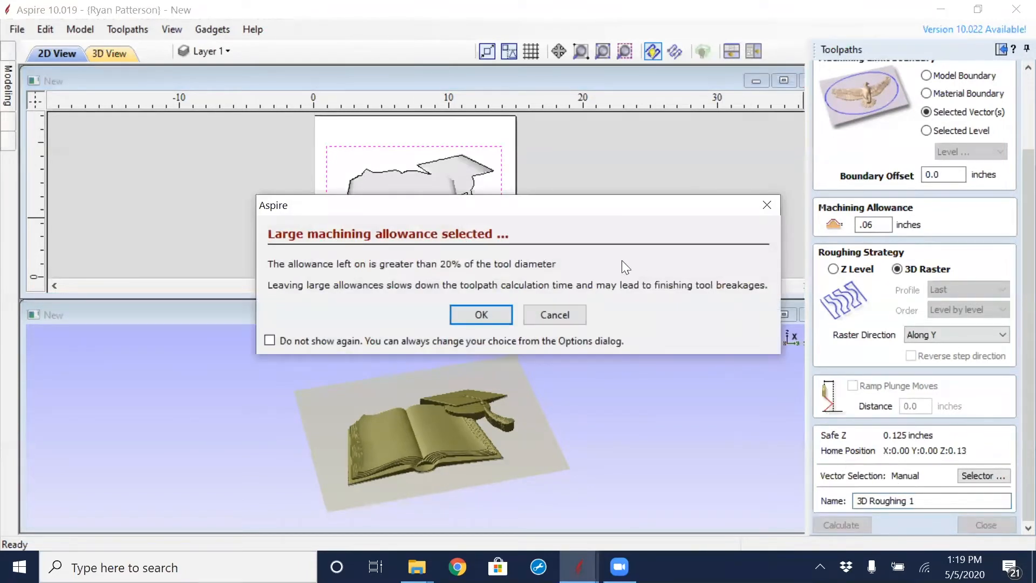
pyautogui.click(465, 309)
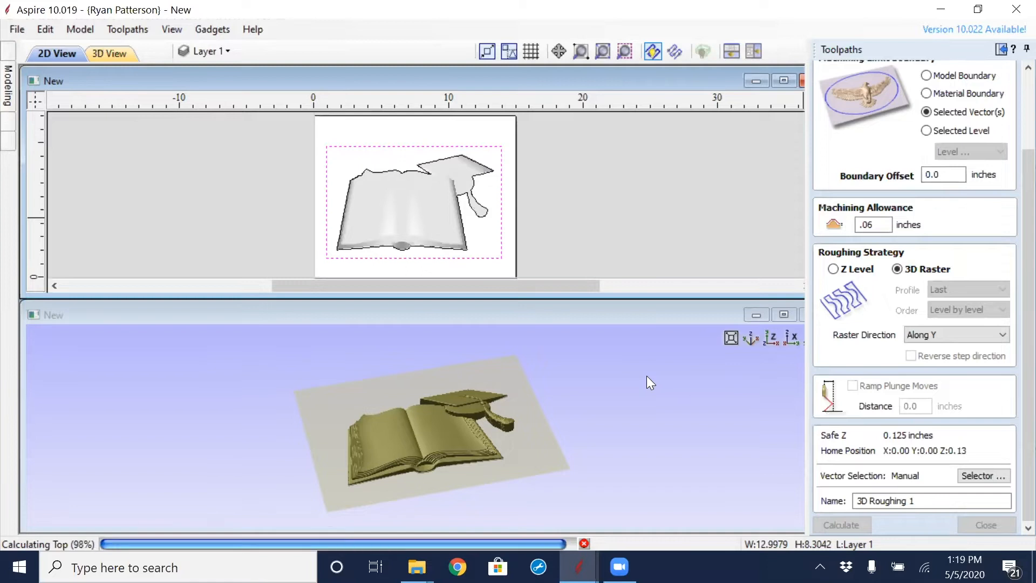
# - Inspect the calculated roughing passes up close in 3D, close the preview, and check the toolpath's estimated machining time
pyautogui.moveTo(432, 416); pyautogui.dragTo(435, 445)
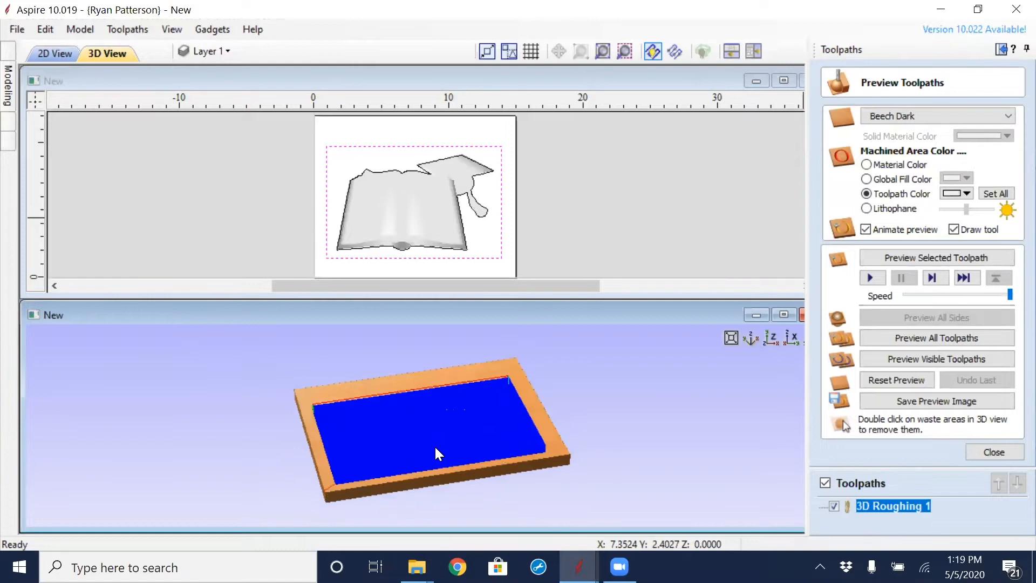
pyautogui.scroll(3, 497, 464)
pyautogui.moveTo(571, 448); pyautogui.dragTo(494, 462)
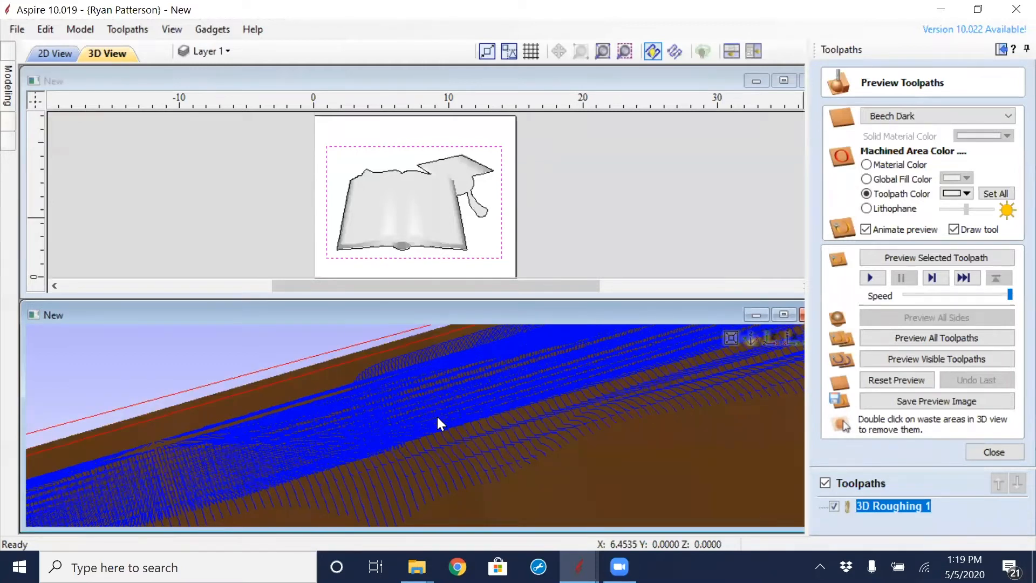
pyautogui.scroll(-4, 437, 415)
pyautogui.moveTo(506, 412); pyautogui.dragTo(519, 456)
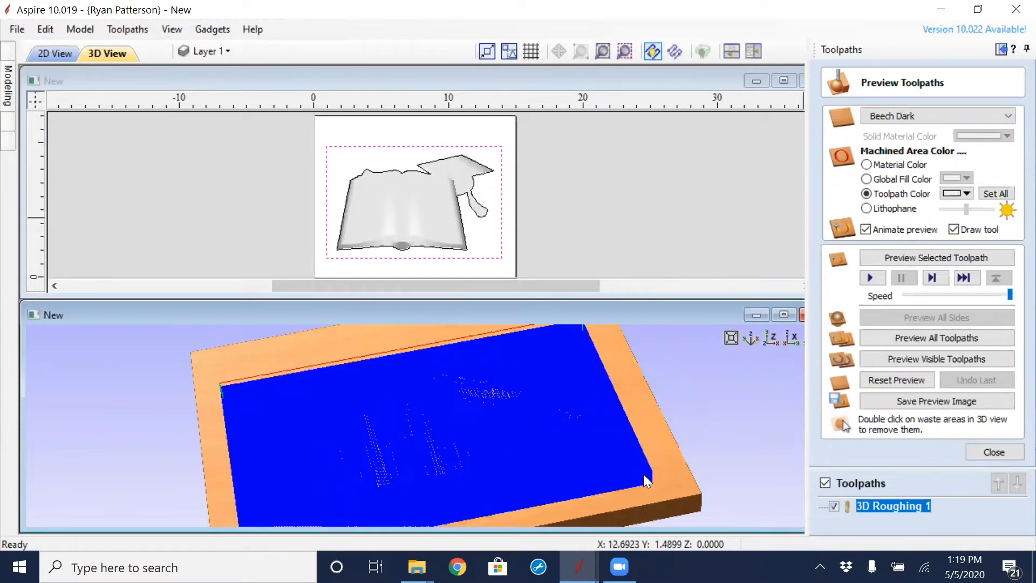
pyautogui.click(982, 457)
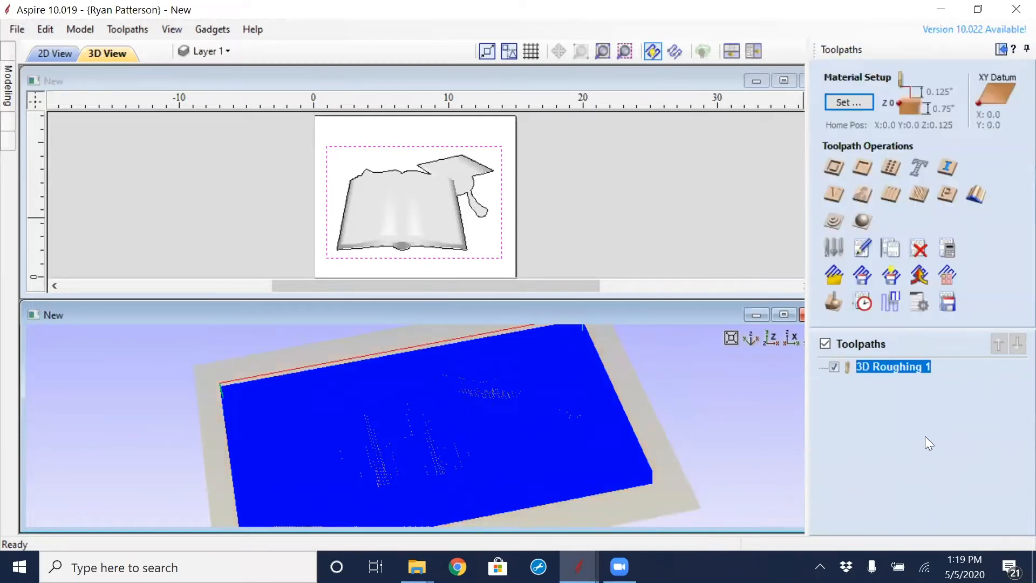
pyautogui.moveTo(886, 366)
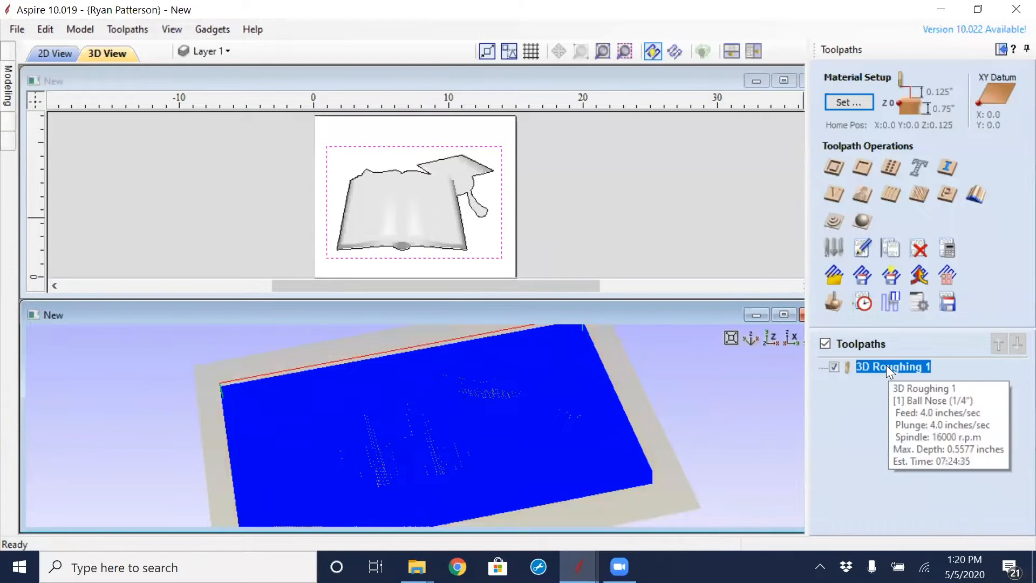
# - Reopen the roughing toolpath, set the Ball Nose (1/4") pass depth to 0.375 inches, and use the updated tool
pyautogui.doubleClick(886, 364)
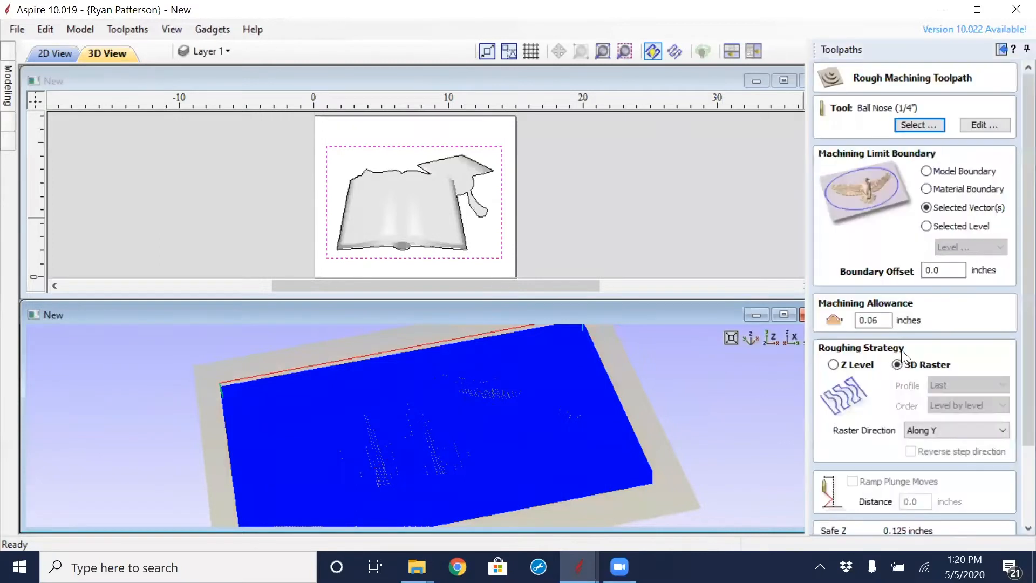
pyautogui.click(912, 125)
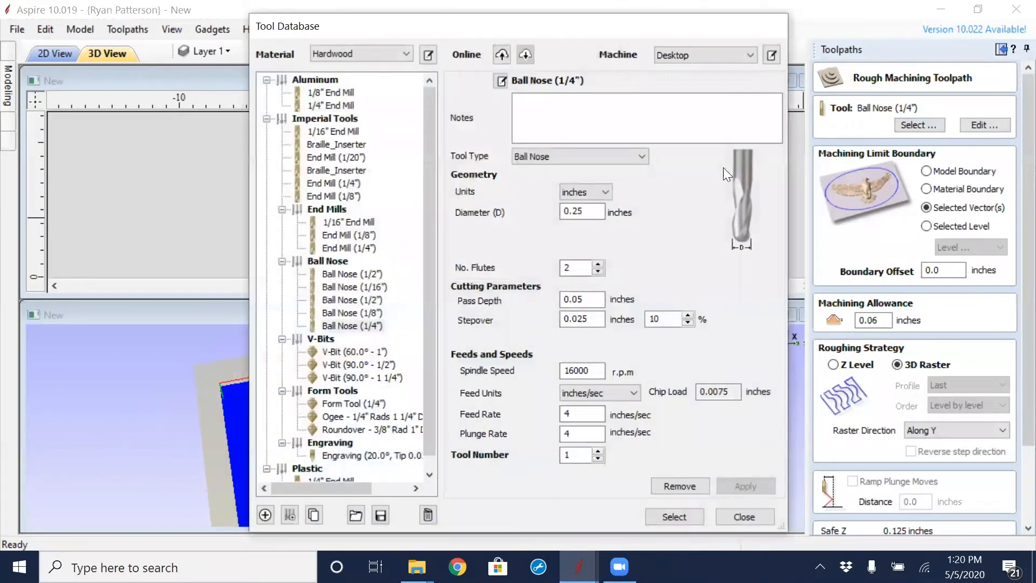
pyautogui.click(589, 298)
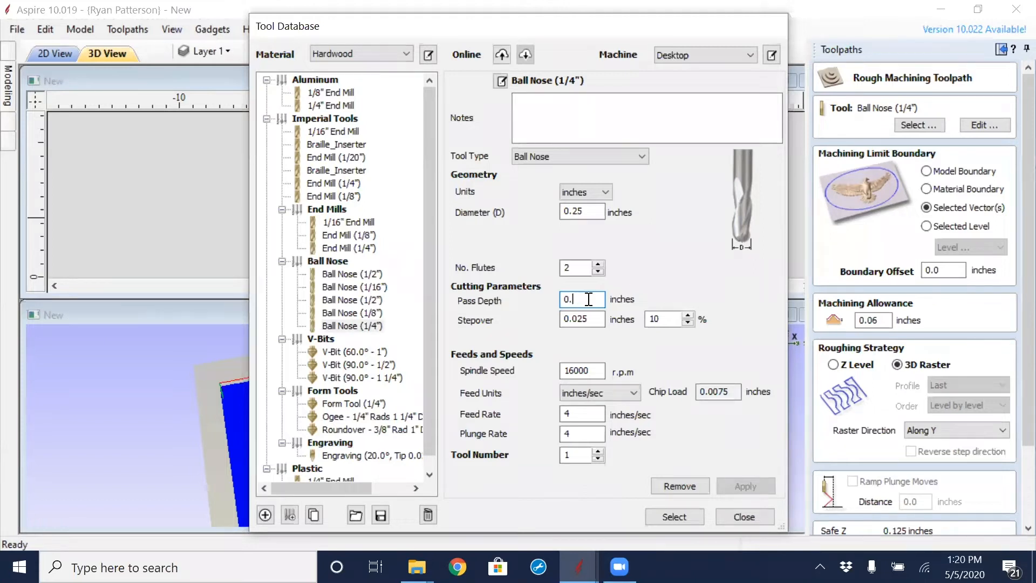
pyautogui.write('.')
pyautogui.write('376')
pyautogui.press('BackSpace')
pyautogui.press('BackSpace')
pyautogui.write('375')
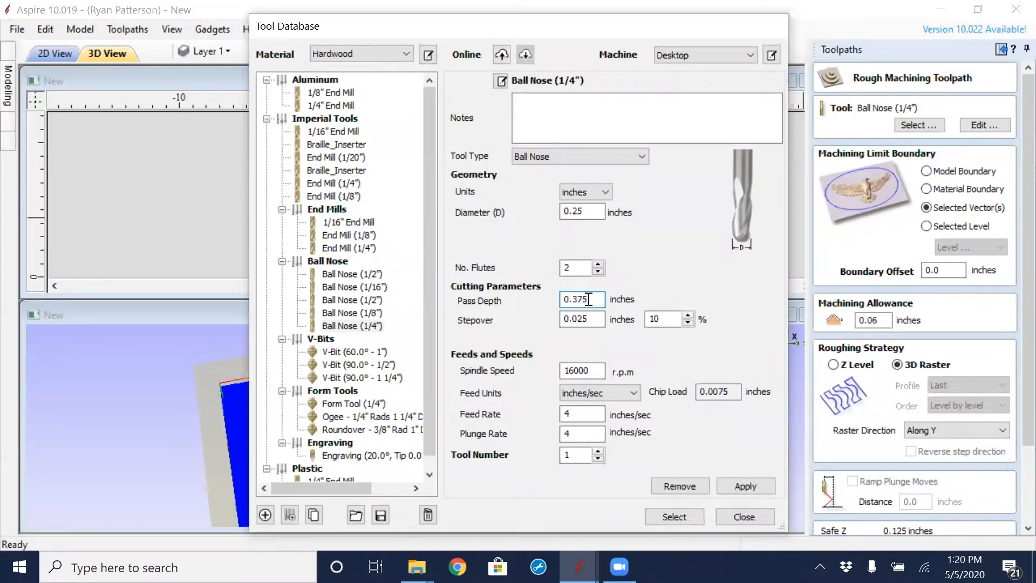
pyautogui.click(762, 484)
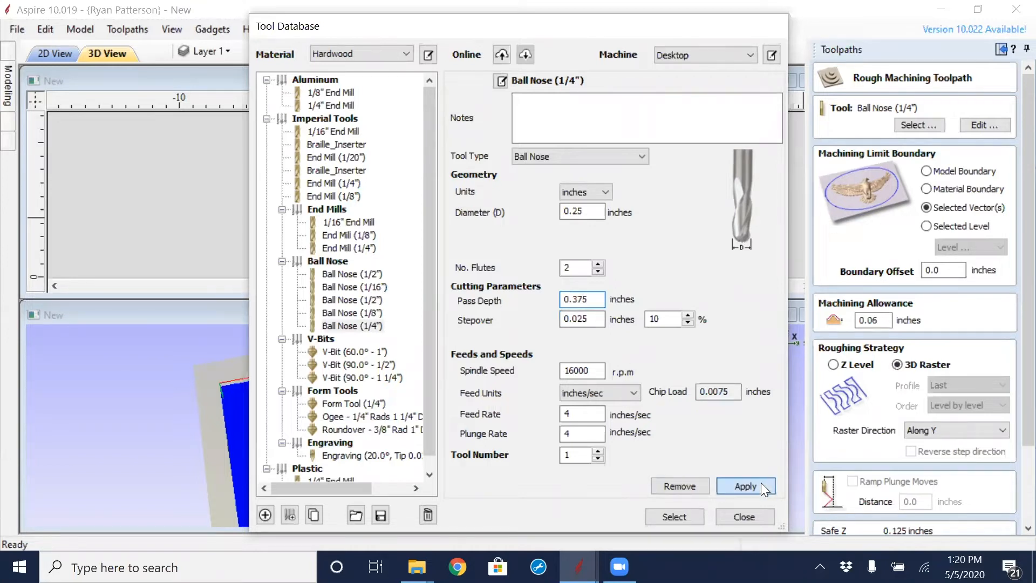
pyautogui.click(690, 512)
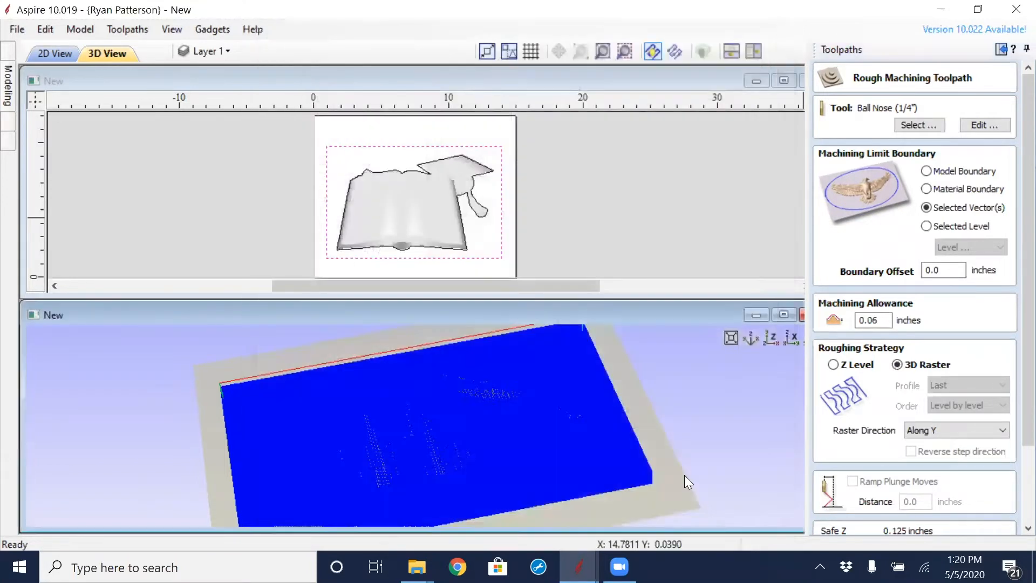
# - Recalculate the roughing toolpath with the new pass depth, accepting the large machining allowance
pyautogui.scroll(-3, 1010, 275)
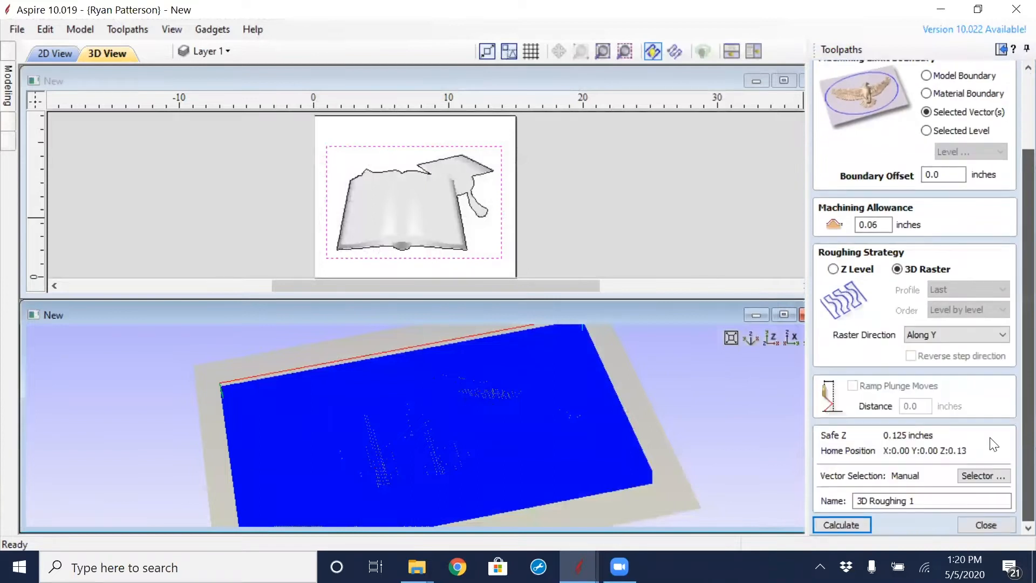
pyautogui.click(851, 523)
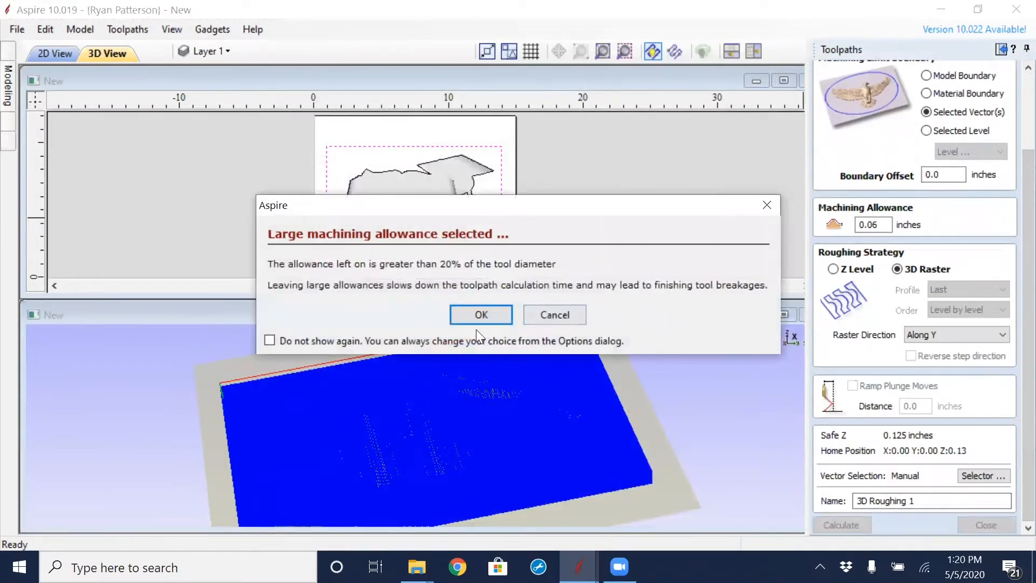
pyautogui.click(482, 315)
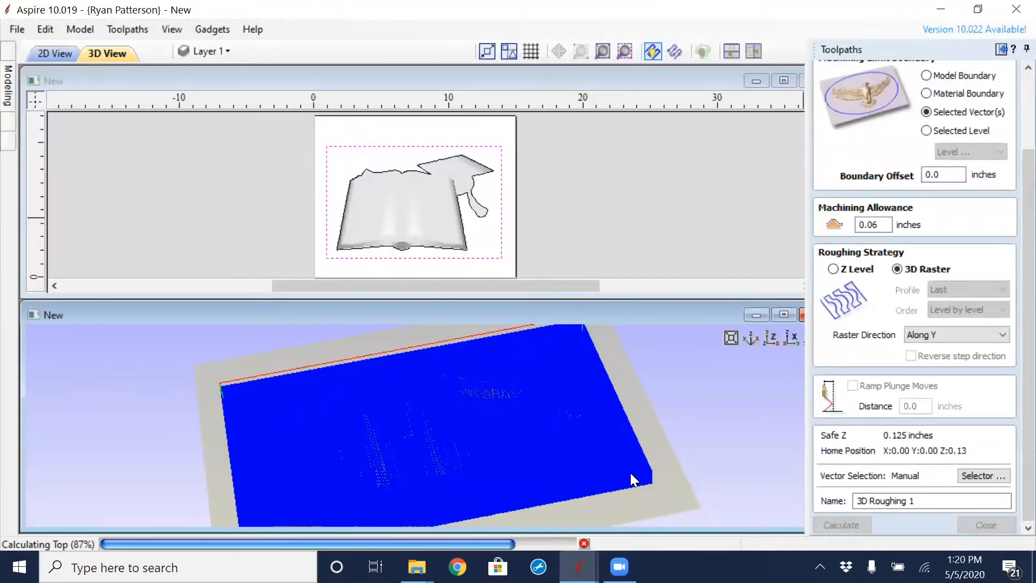
# - Examine the recalculated passes from the side, simulate all toolpaths, and inspect the roughed book and cap in 3D
pyautogui.moveTo(572, 422); pyautogui.dragTo(573, 419)
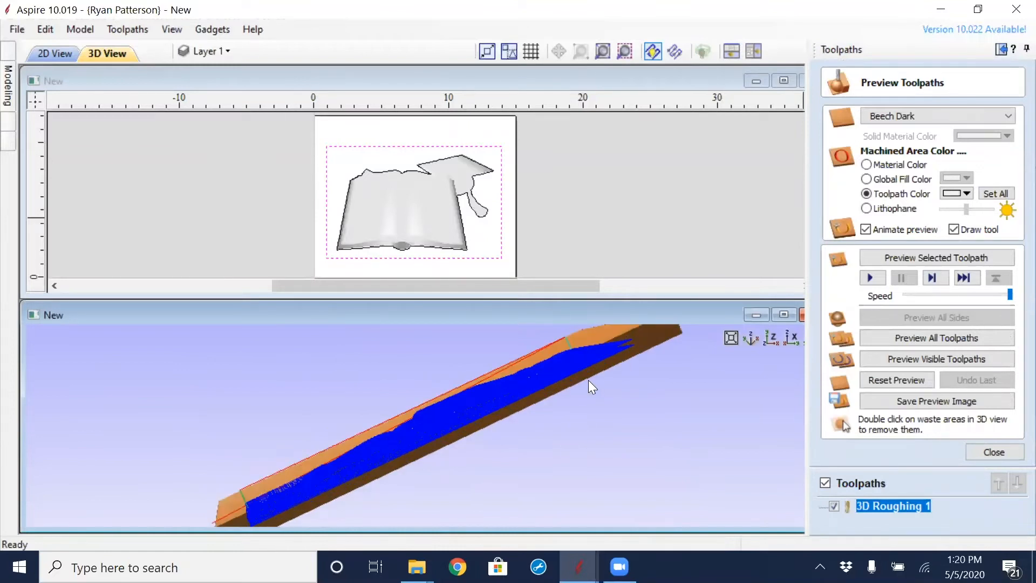
pyautogui.scroll(-3, 587, 372)
pyautogui.moveTo(585, 366); pyautogui.dragTo(617, 421)
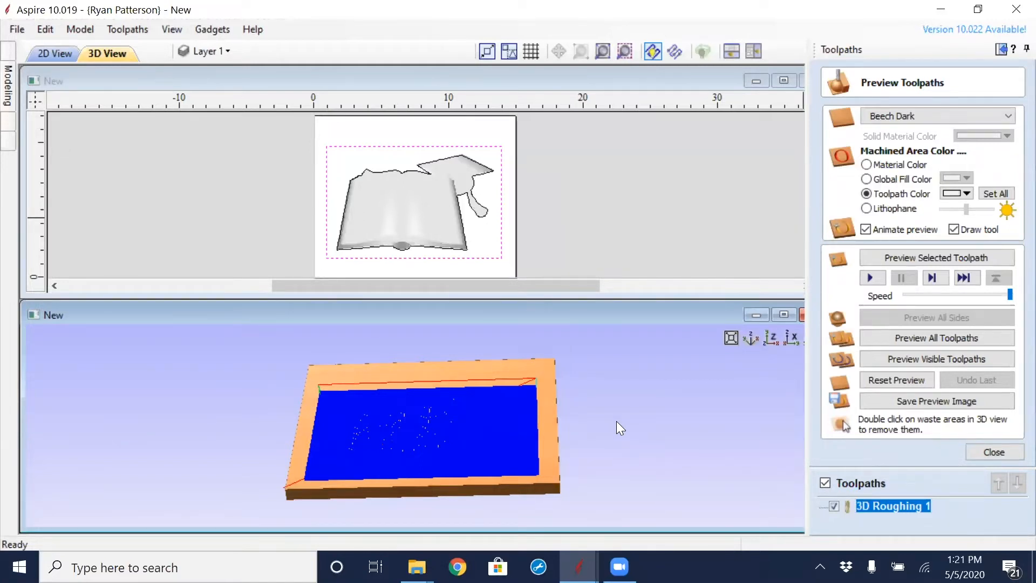
pyautogui.click(925, 338)
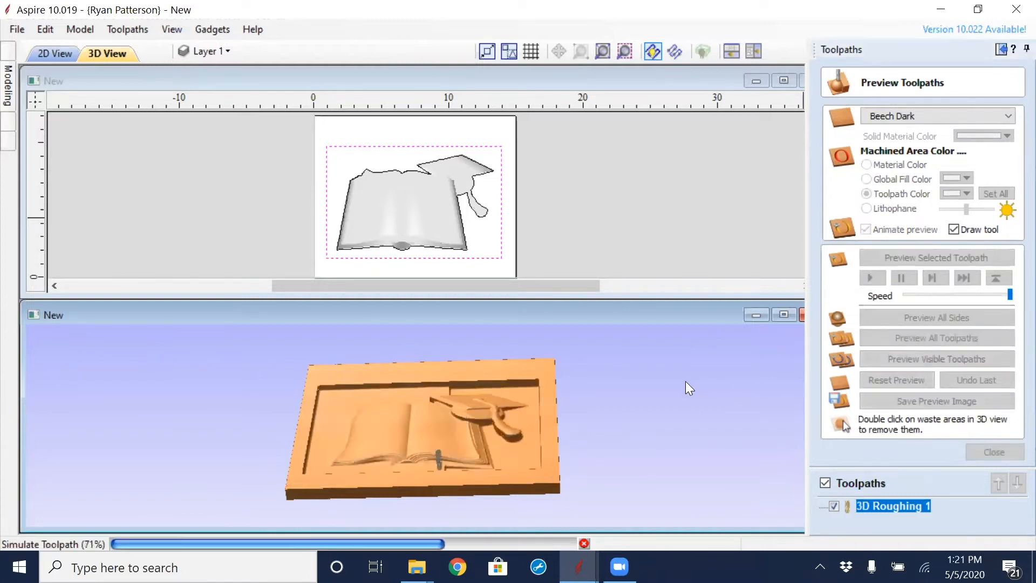
pyautogui.scroll(5, 465, 433)
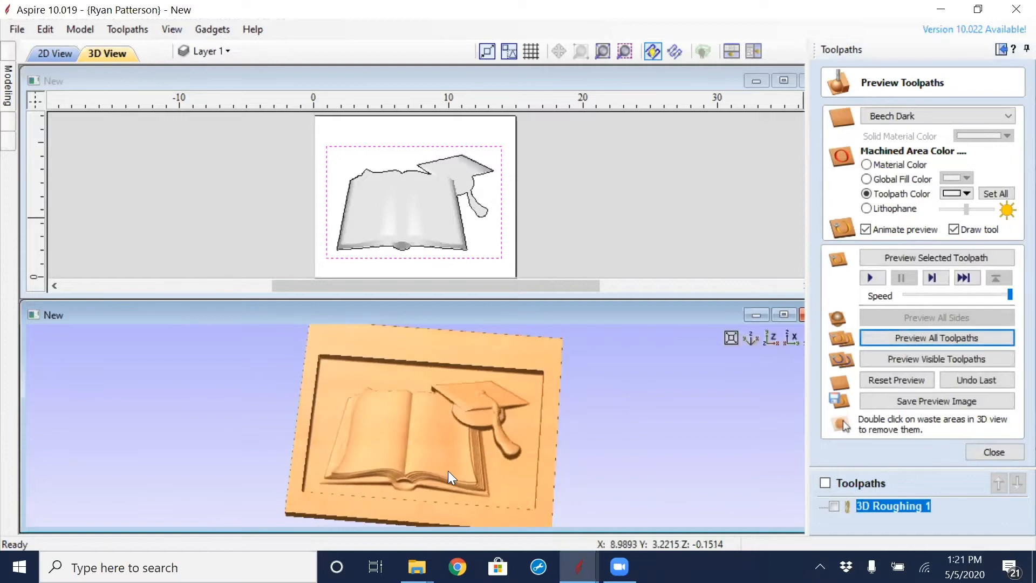
pyautogui.moveTo(481, 456); pyautogui.dragTo(505, 370)
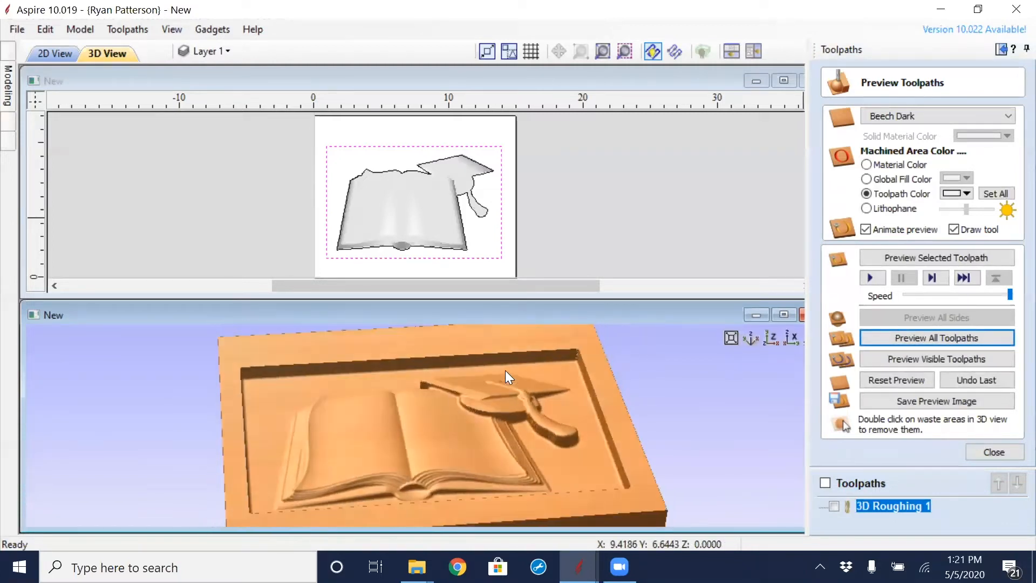
# - Reopen the roughing toolpath, set the Ball Nose (1/4") stepover to 30%, and use the updated tool
pyautogui.doubleClick(879, 505)
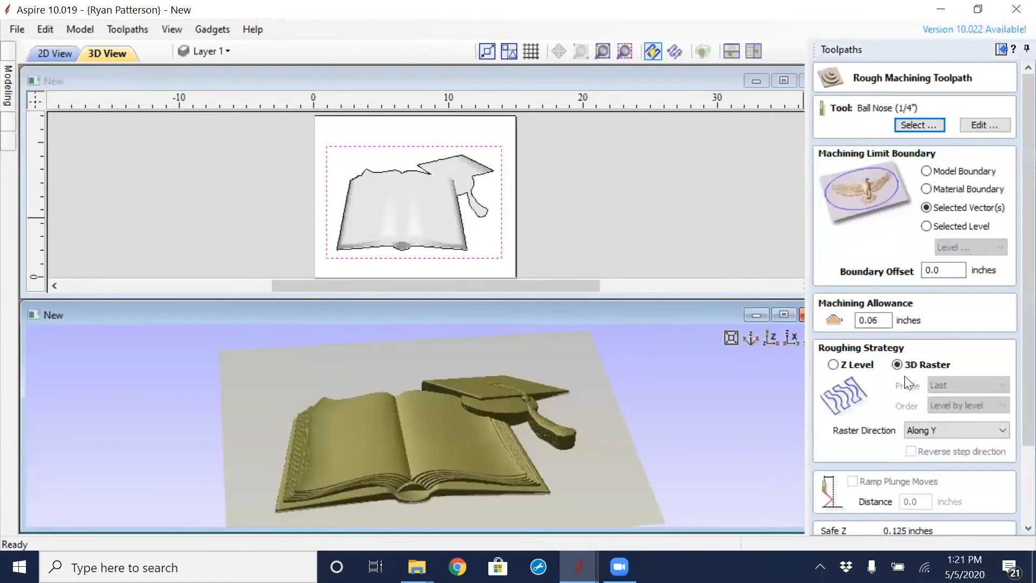
pyautogui.click(920, 124)
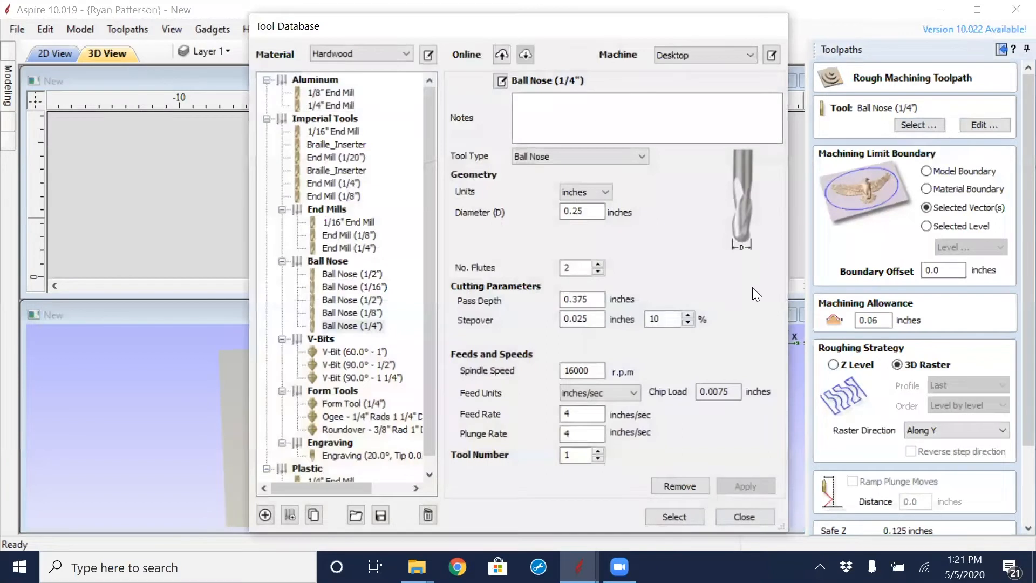
pyautogui.moveTo(678, 315); pyautogui.dragTo(642, 319)
pyautogui.write('30')
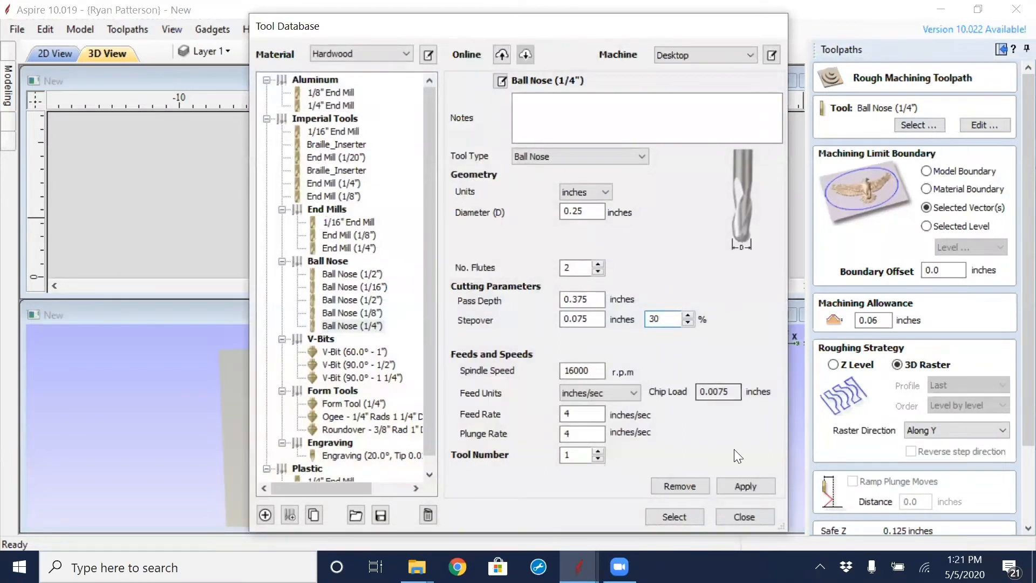
pyautogui.click(751, 484)
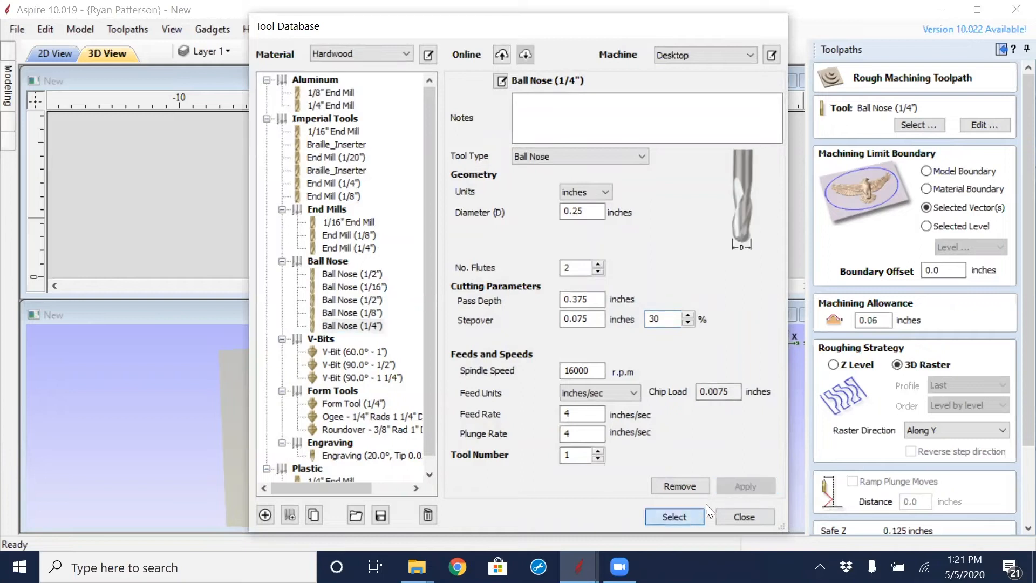
pyautogui.click(699, 515)
# - Calculate the roughing toolpath again with the wider stepover, accepting the large machining allowance
pyautogui.scroll(-3, 1010, 302)
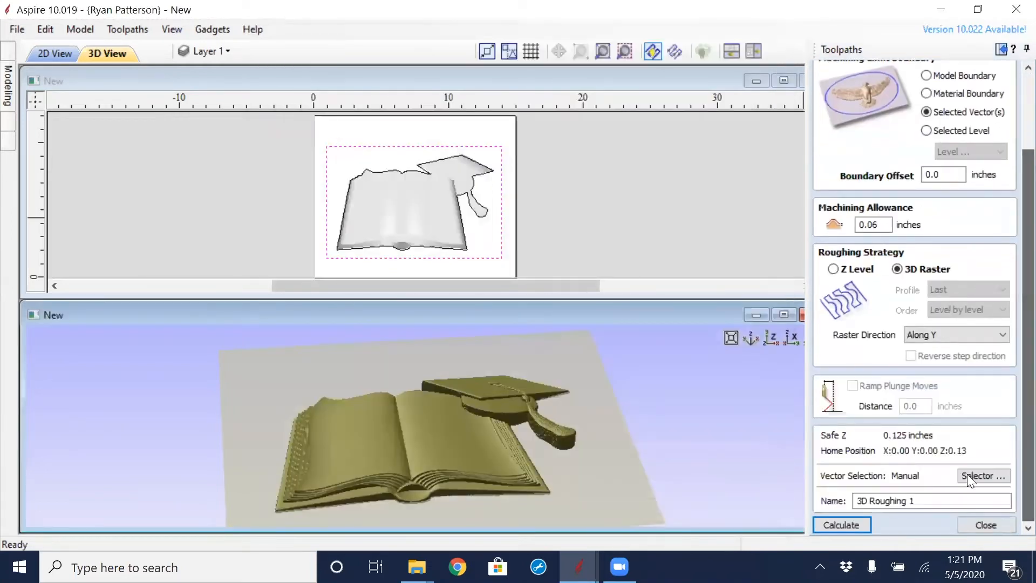
pyautogui.click(841, 525)
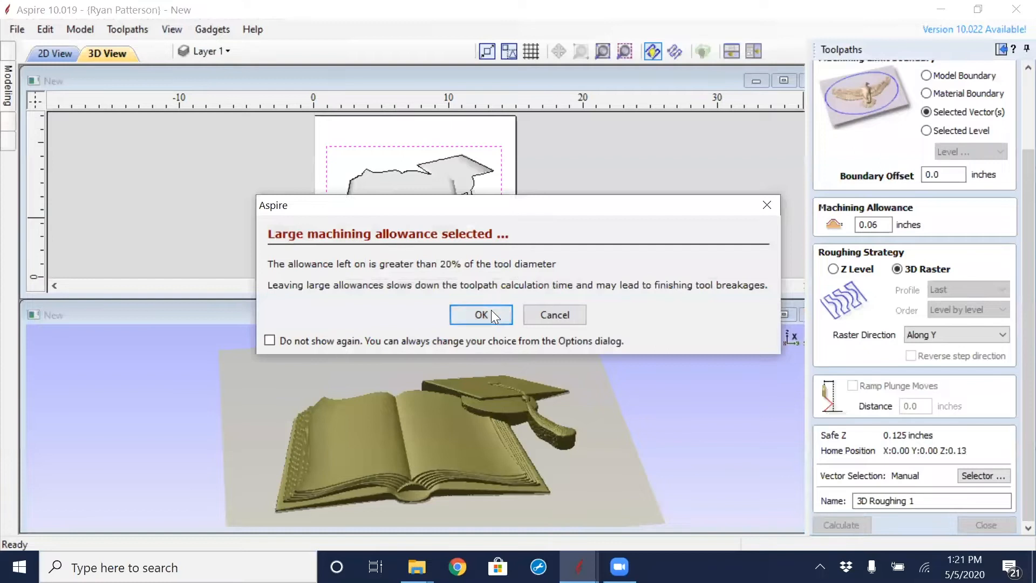
pyautogui.click(490, 311)
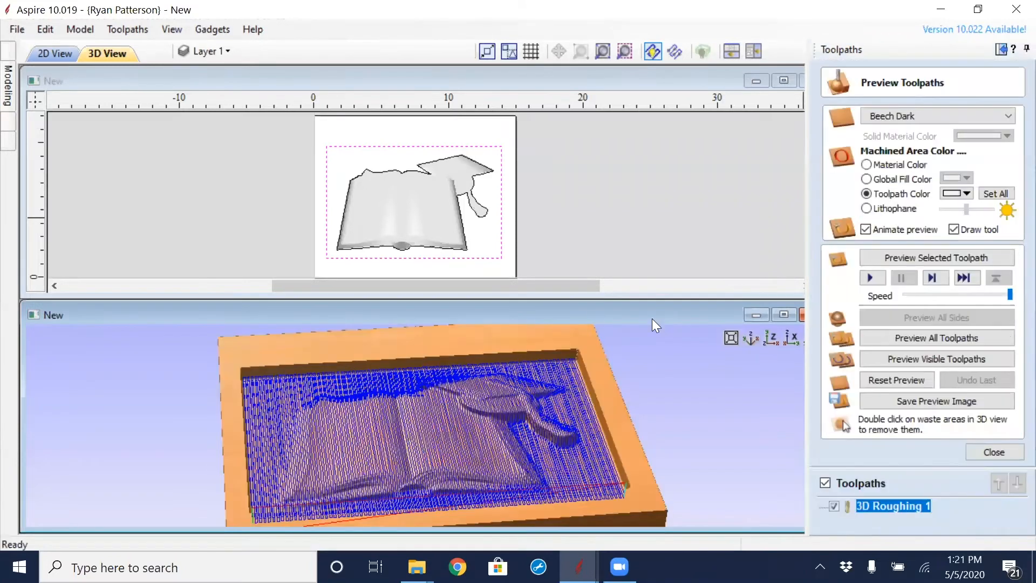
# - Reset the material preview, simulate all toolpaths again, and examine the roughed book pages up close
pyautogui.click(897, 380)
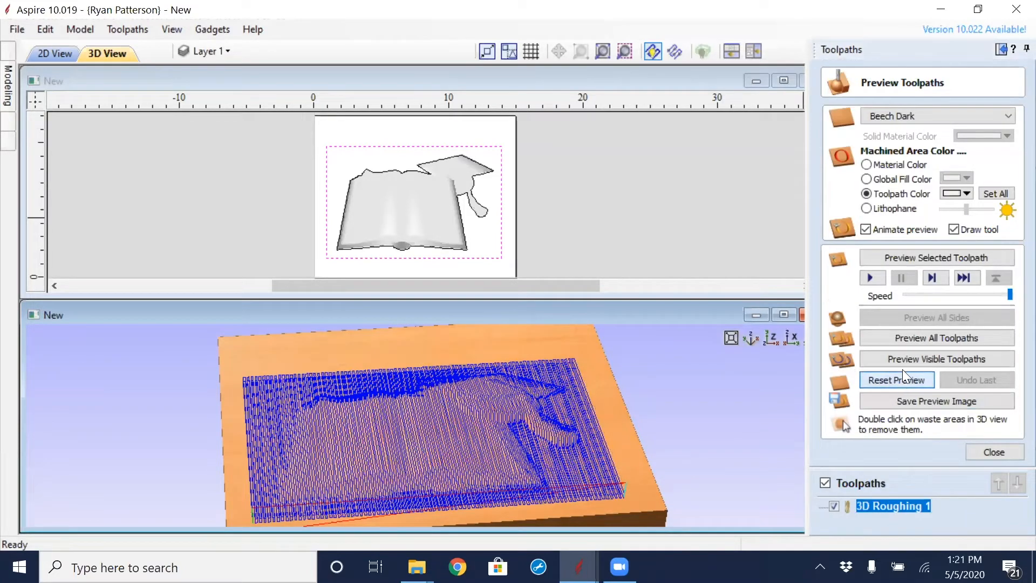
pyautogui.click(909, 338)
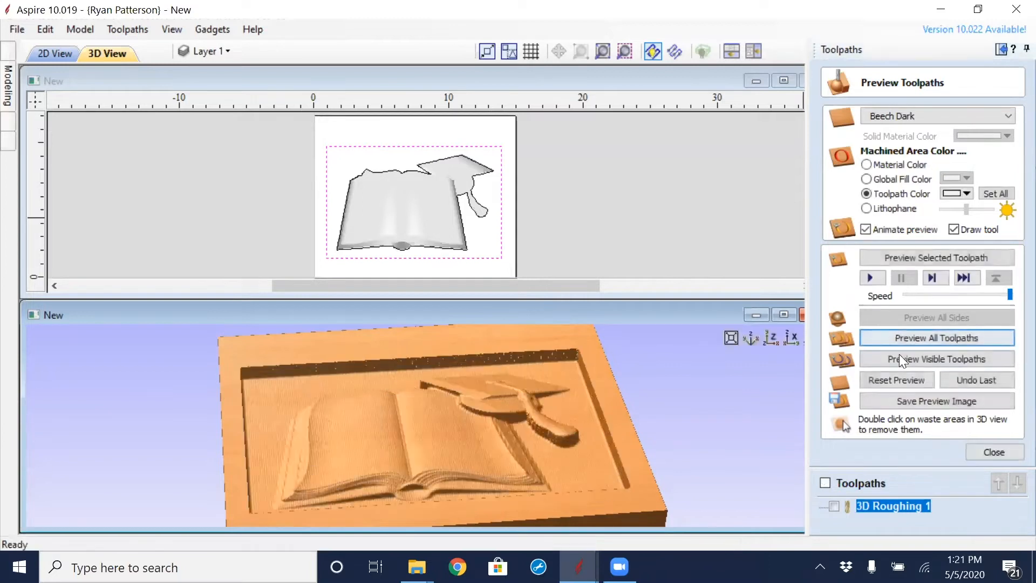
pyautogui.moveTo(489, 444); pyautogui.dragTo(497, 413)
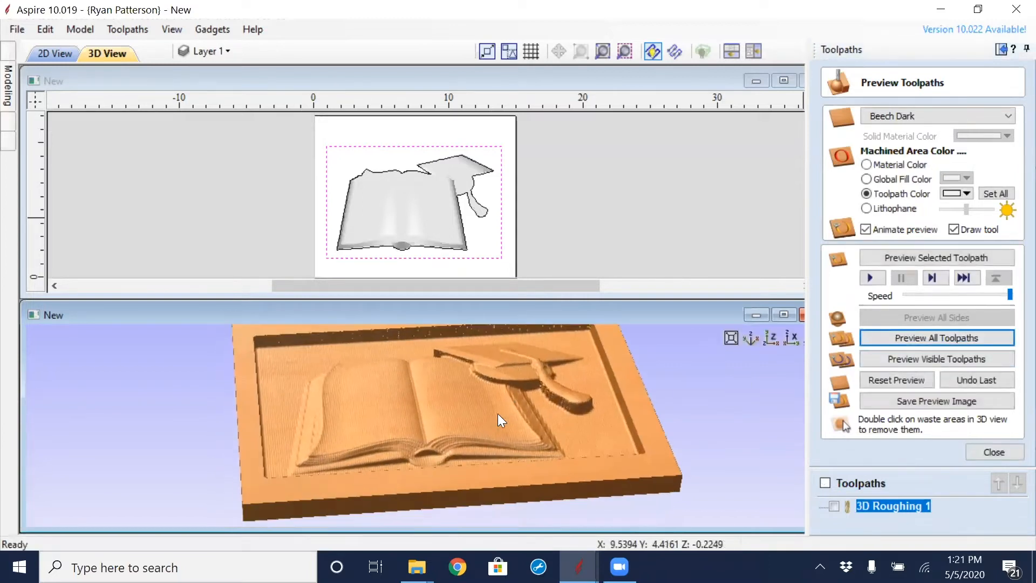
pyautogui.scroll(3, 485, 419)
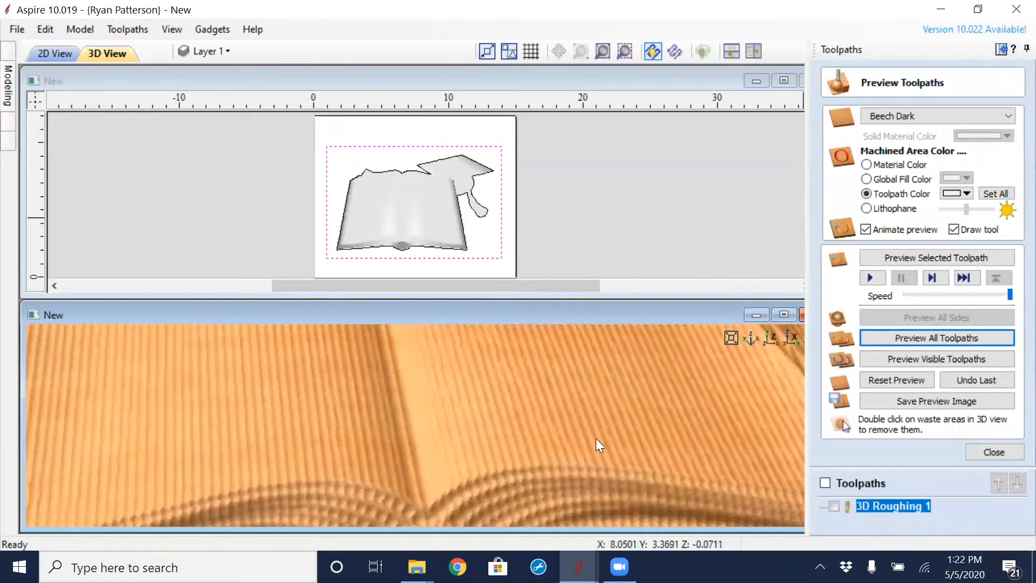
# - Examine the roughed book and cap across the whole plaque and close the toolpath preview
pyautogui.scroll(1, 594, 438)
pyautogui.scroll(-2, 583, 438)
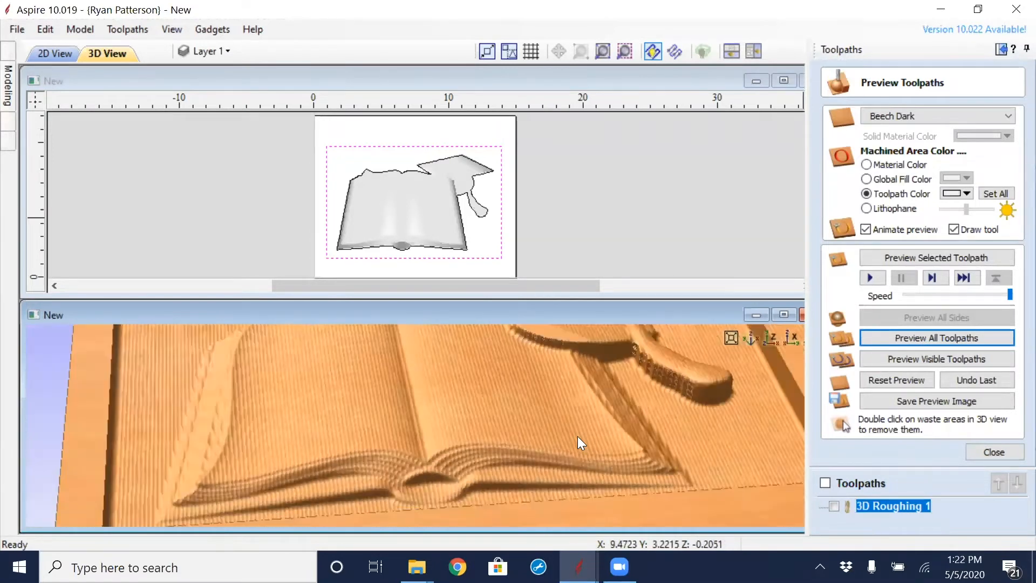
pyautogui.scroll(-2, 576, 434)
pyautogui.scroll(-1, 573, 429)
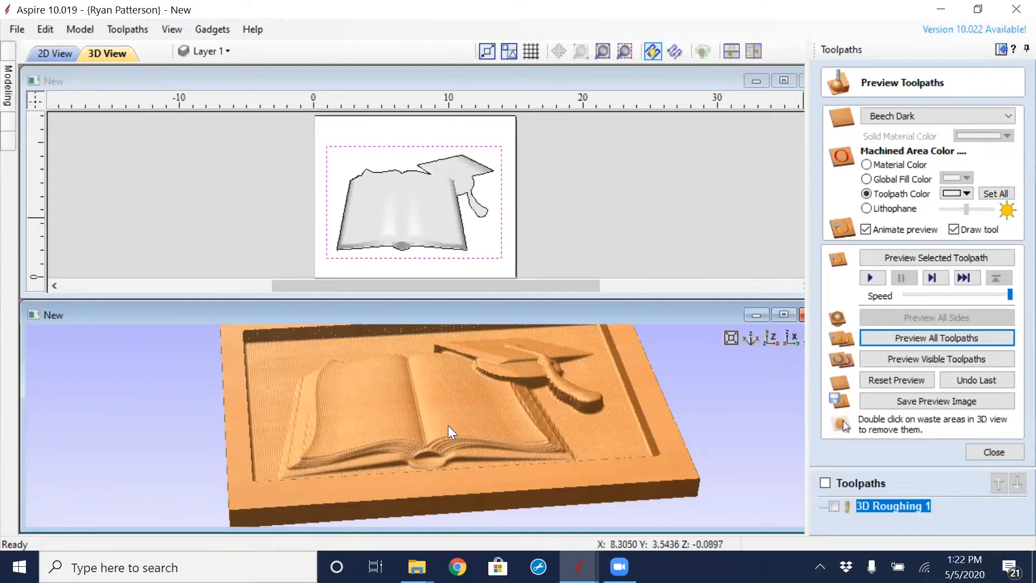
pyautogui.click(988, 449)
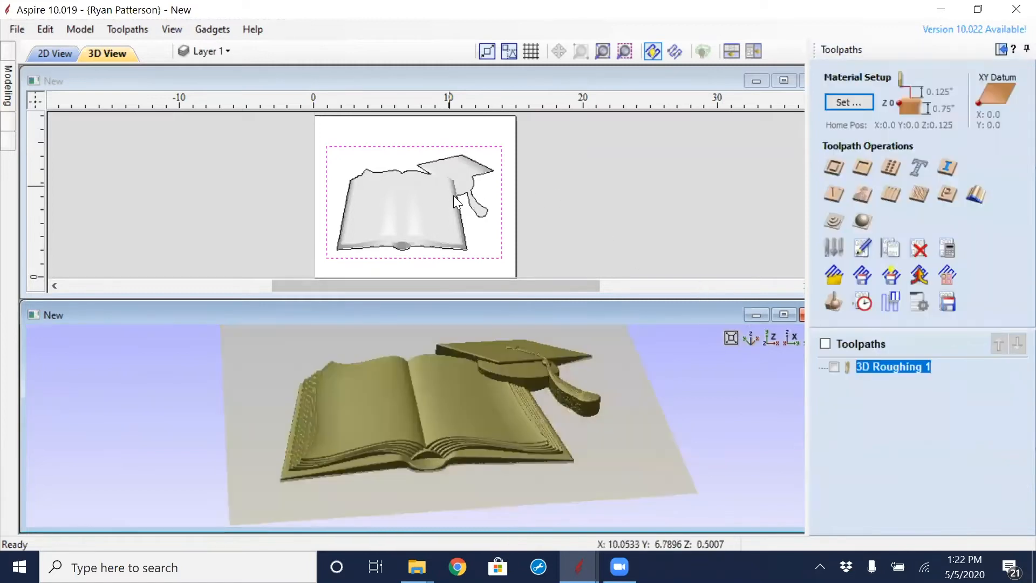
# - Calculate a Ball Nose (1/8") finish toolpath within the book-and-cap outline, using a 0.1 inch boundary offset and a 0-degree raster
pyautogui.scroll(3, 494, 198)
pyautogui.click(494, 199)
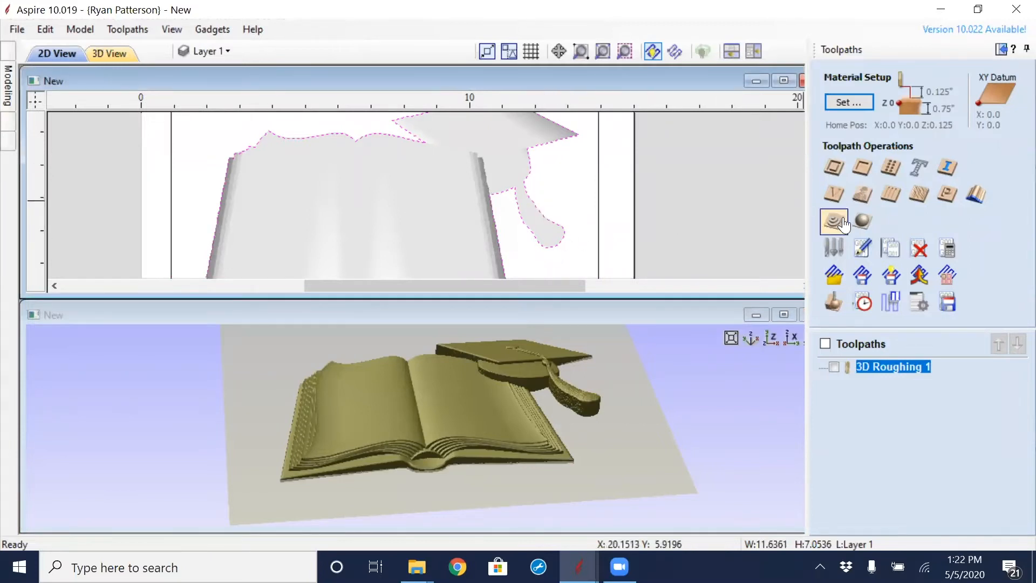
pyautogui.click(862, 224)
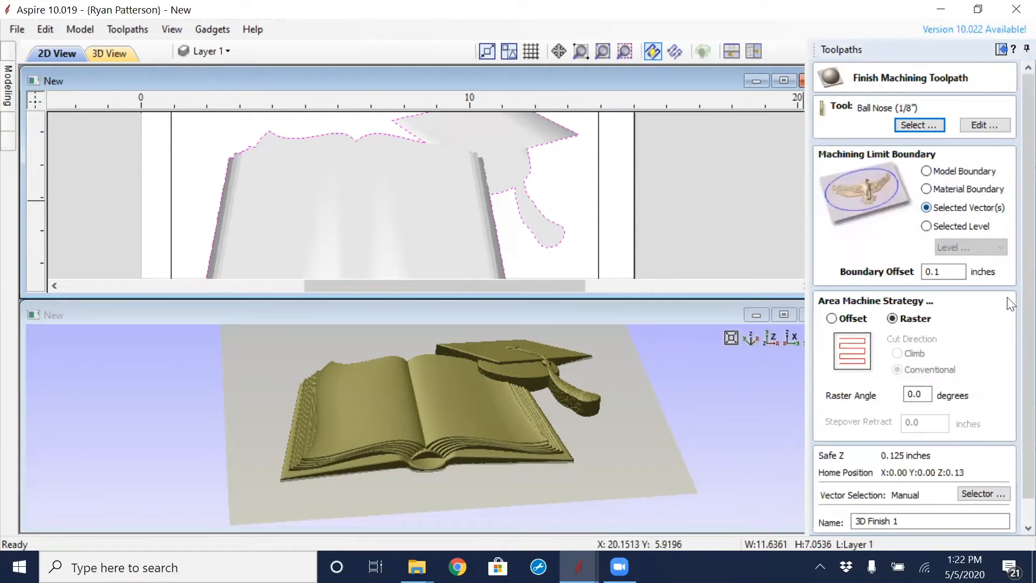
pyautogui.scroll(-1, 1012, 297)
pyautogui.scroll(-1, 1011, 295)
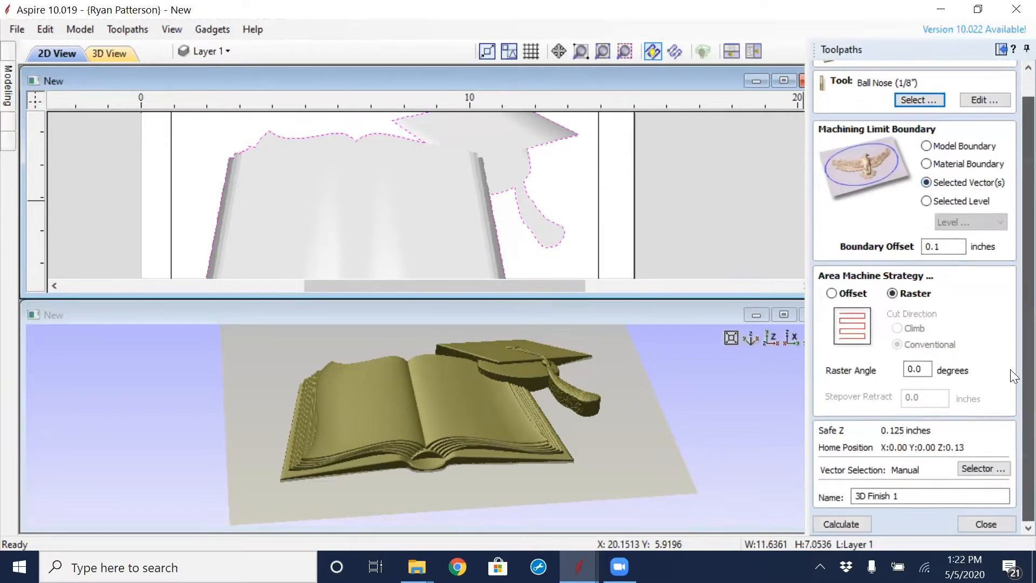
pyautogui.click(857, 522)
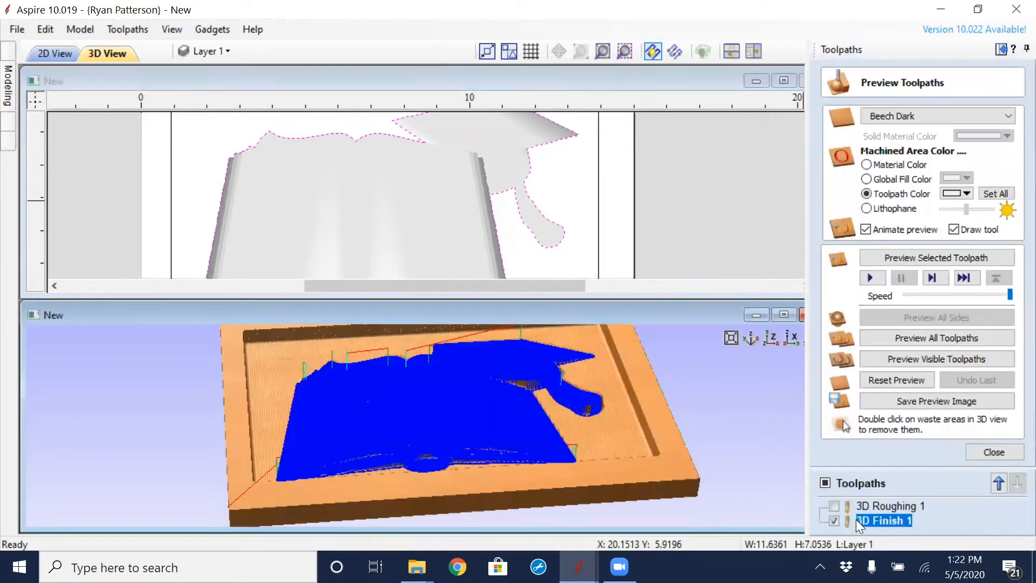
# - Simulate only the visible finish toolpath over the roughed material and inspect the book pages and cap in 3D
pyautogui.moveTo(522, 420); pyautogui.dragTo(356, 480)
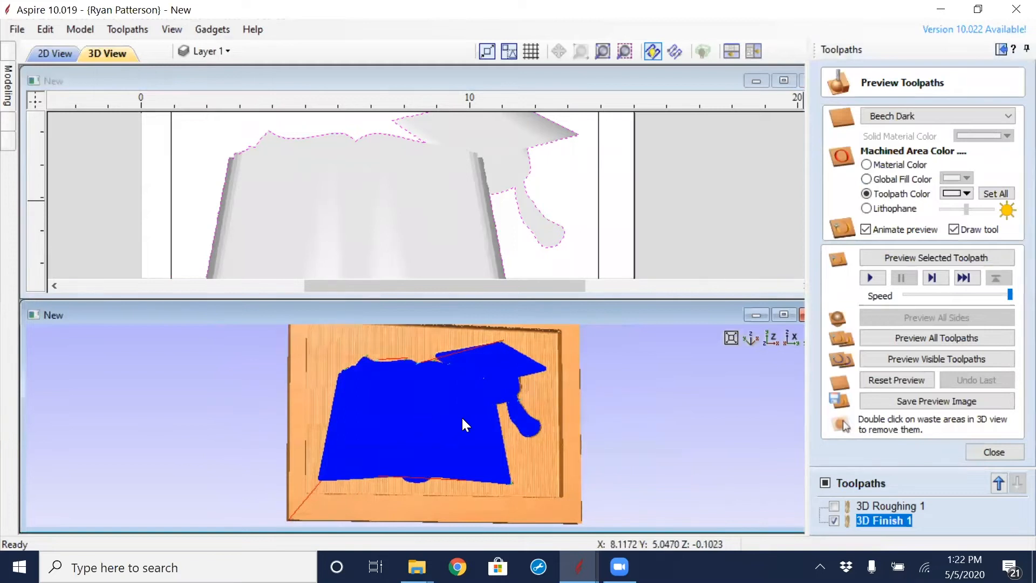
pyautogui.click(995, 449)
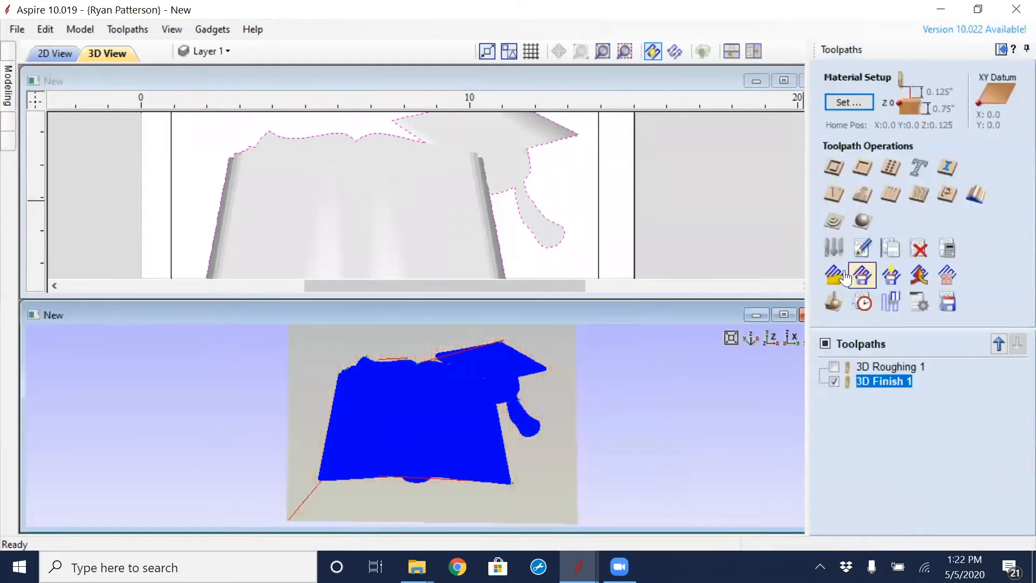
pyautogui.click(831, 300)
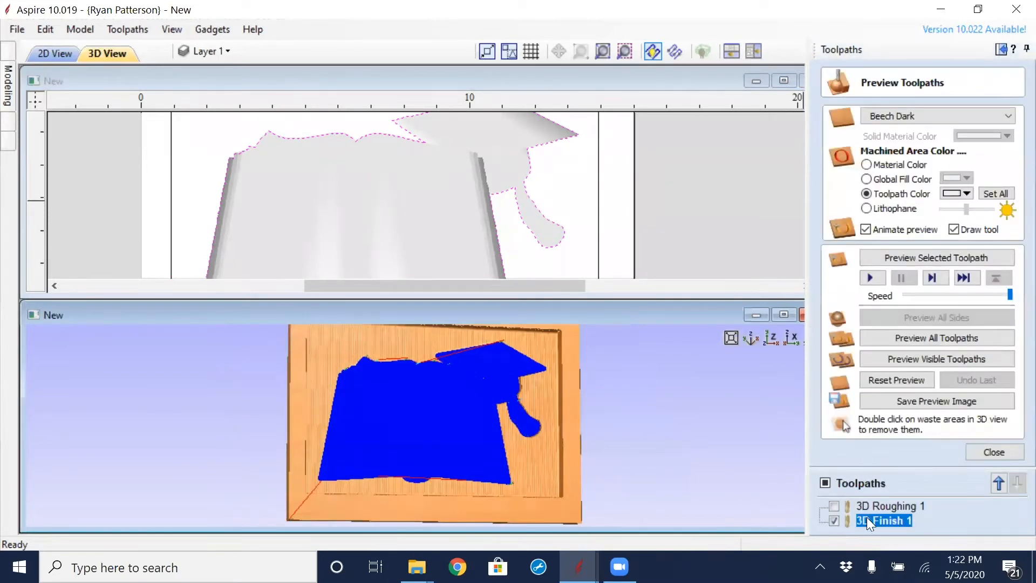
pyautogui.click(915, 361)
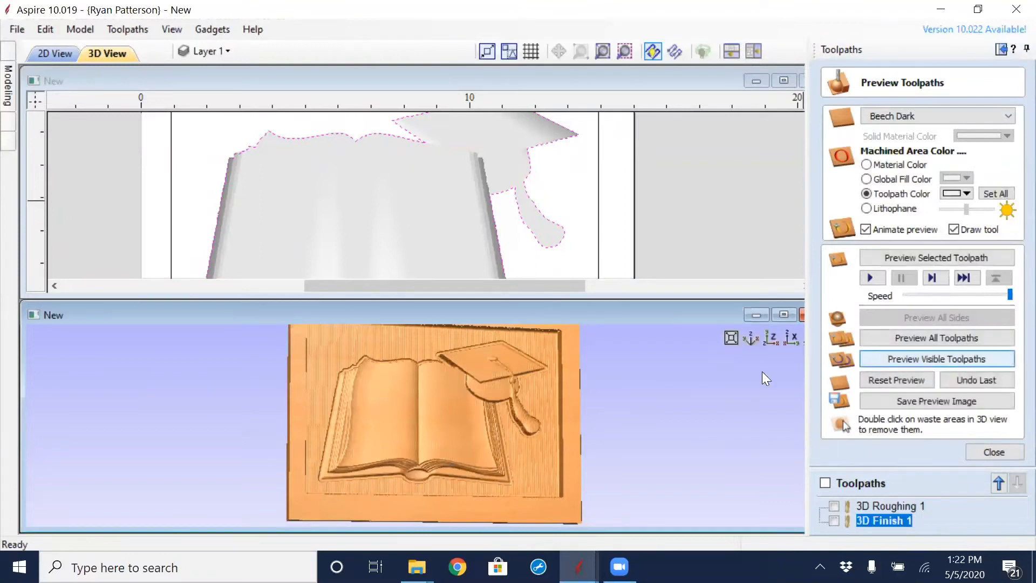
pyautogui.scroll(8, 435, 507)
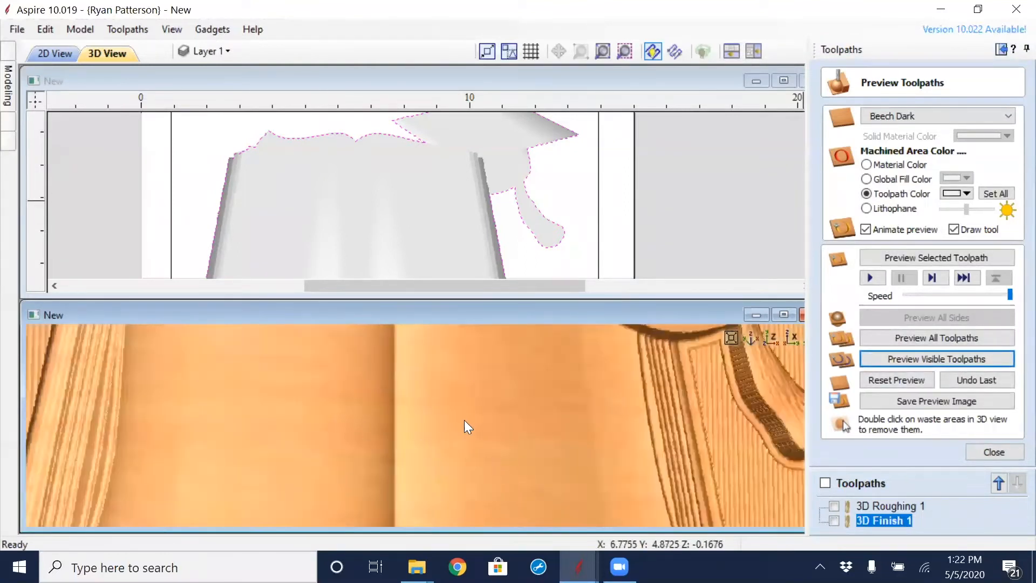
pyautogui.scroll(-5, 467, 421)
pyautogui.moveTo(496, 413); pyautogui.dragTo(374, 403)
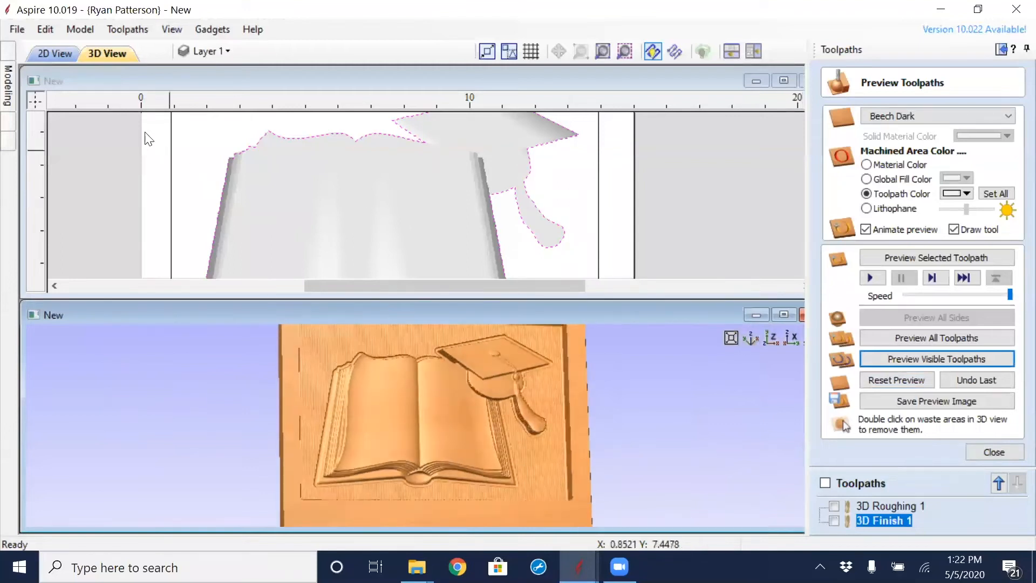
# - Maximize the 2D view and frame the book and cap layout
pyautogui.click(46, 54)
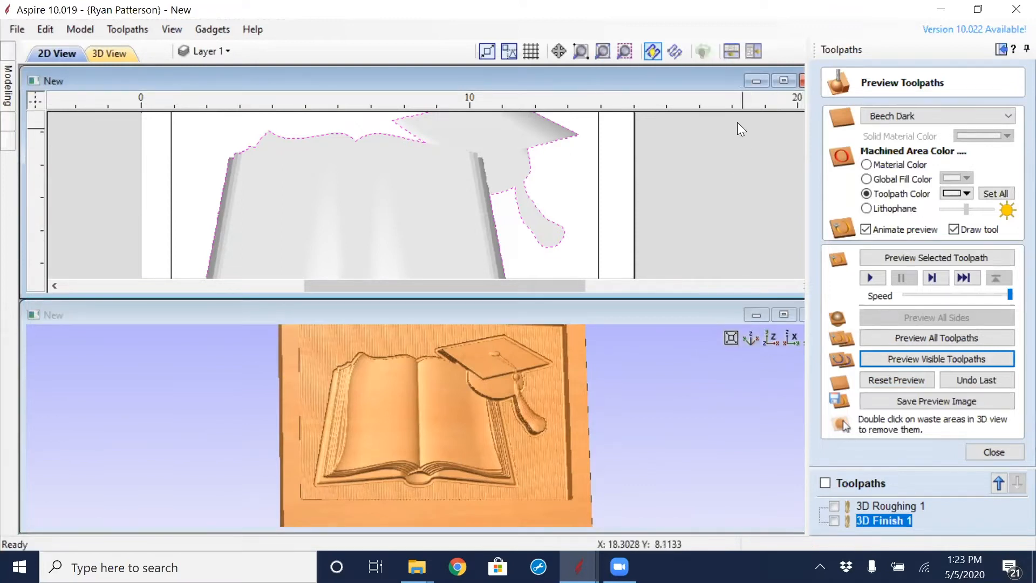
pyautogui.click(783, 81)
pyautogui.scroll(-3, 624, 316)
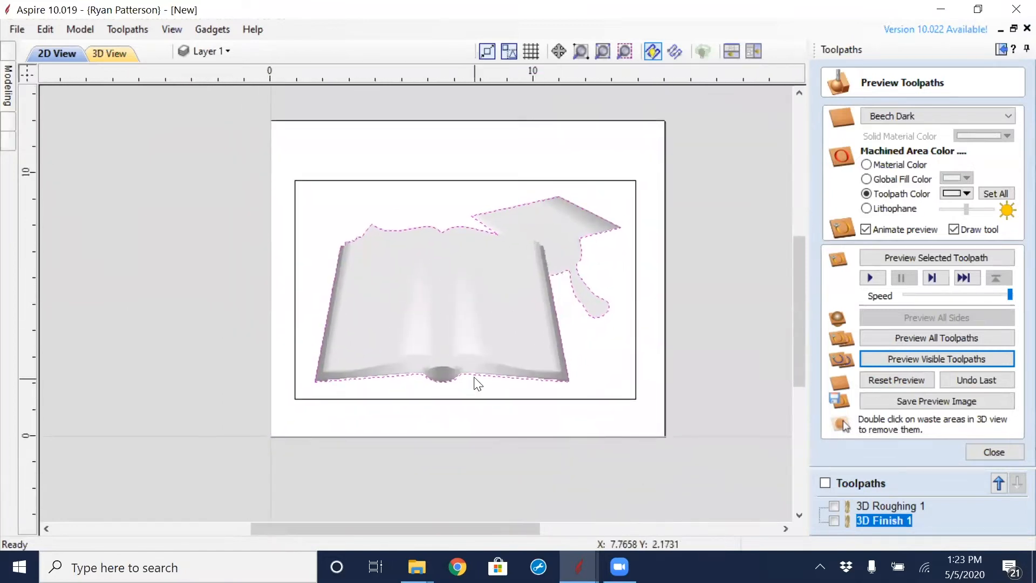
pyautogui.scroll(2, 475, 382)
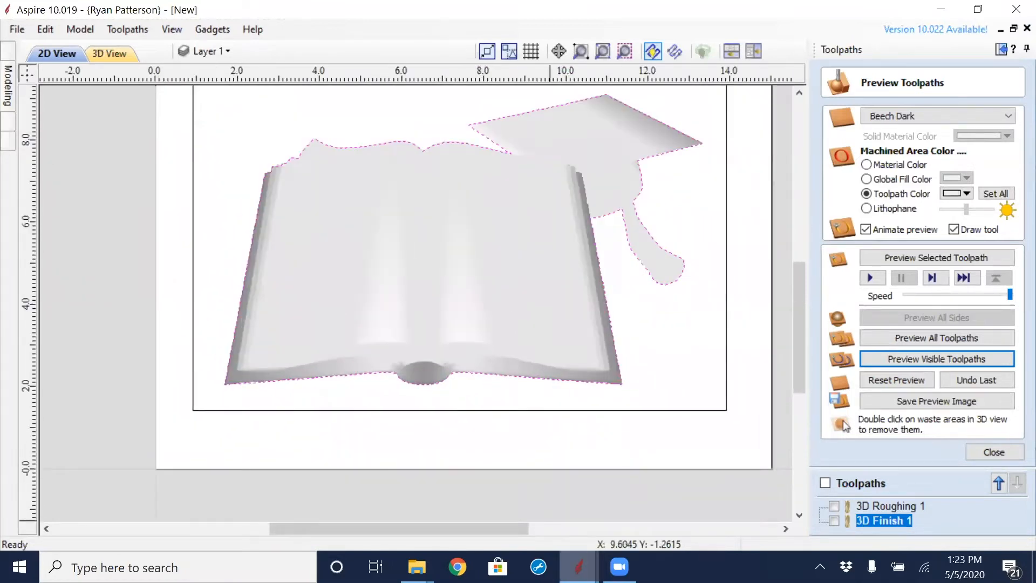
# - Switch to the Book2 project and copy the eagle head vectors lying outside the material
pyautogui.click(578, 566)
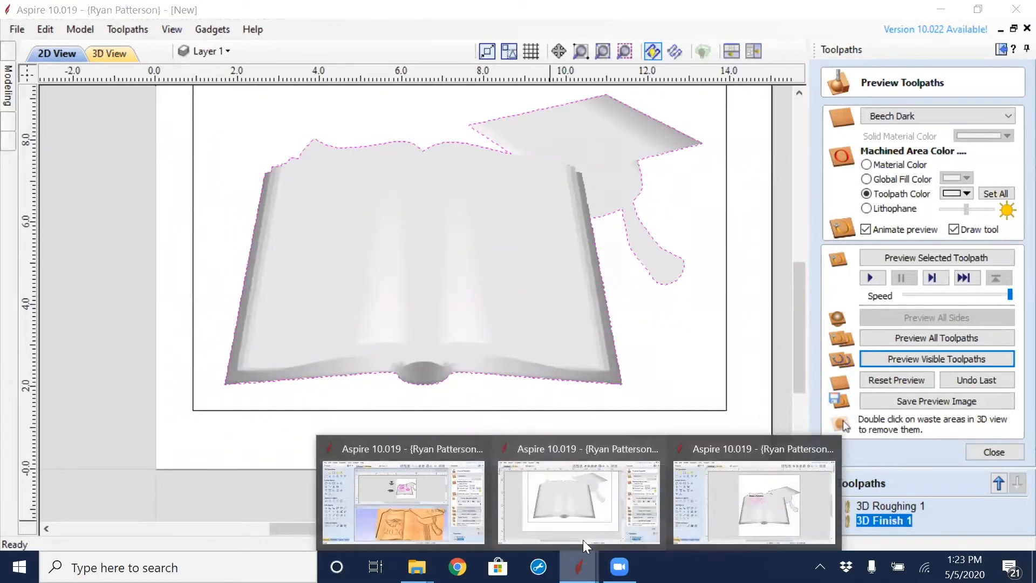
pyautogui.click(400, 445)
pyautogui.scroll(4, 443, 205)
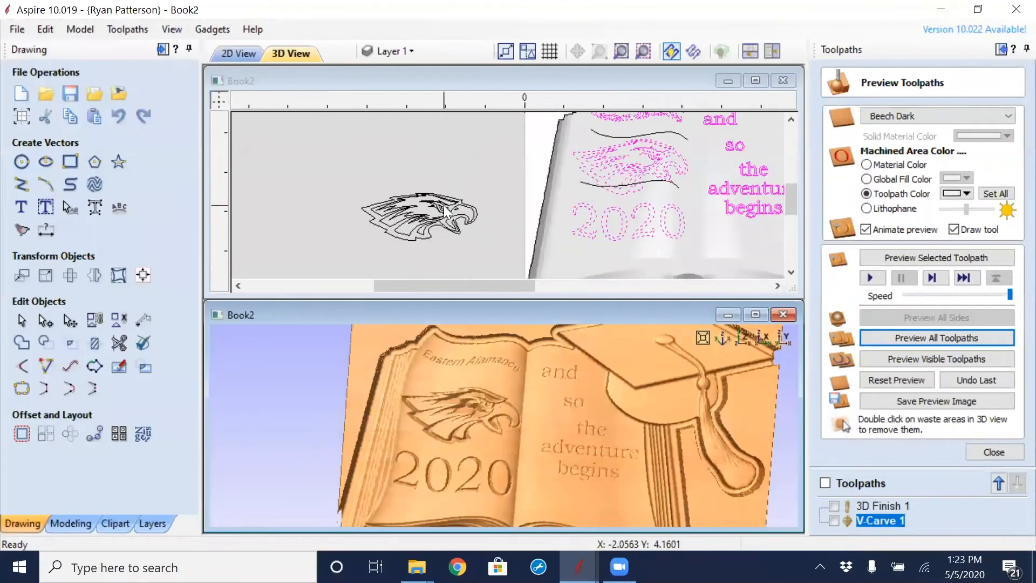
pyautogui.click(470, 191)
pyautogui.moveTo(470, 191); pyautogui.dragTo(336, 262)
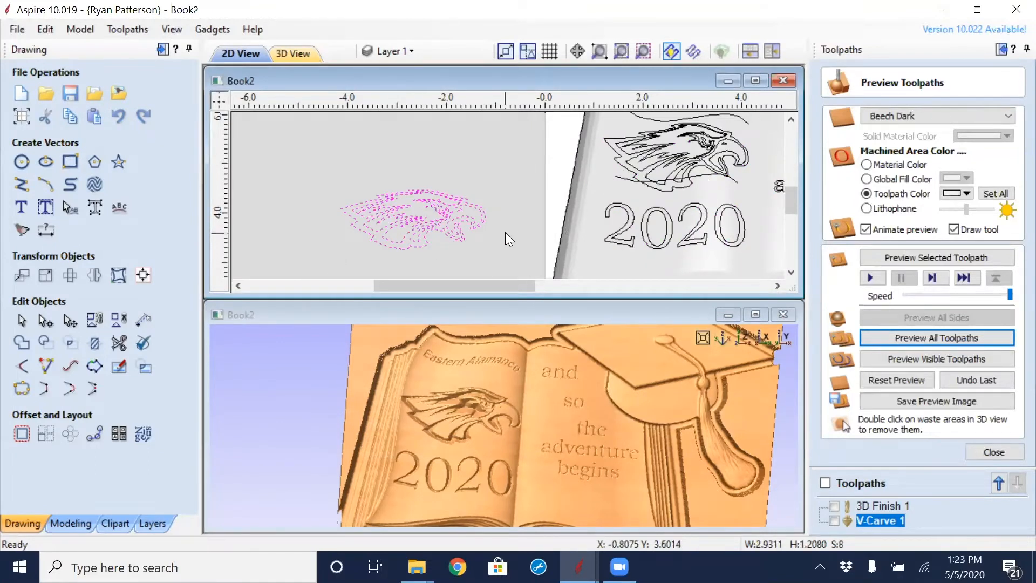
# - Return to the new plaque drawing, paste the eagle head, and place it outside the material to the left
pyautogui.click(578, 566)
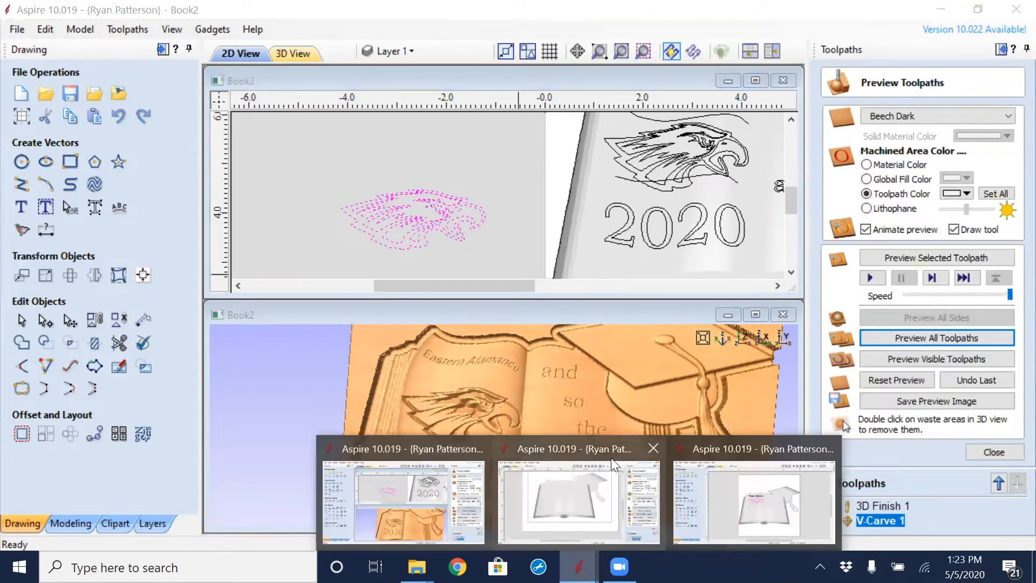
pyautogui.click(561, 454)
pyautogui.scroll(-3, 583, 420)
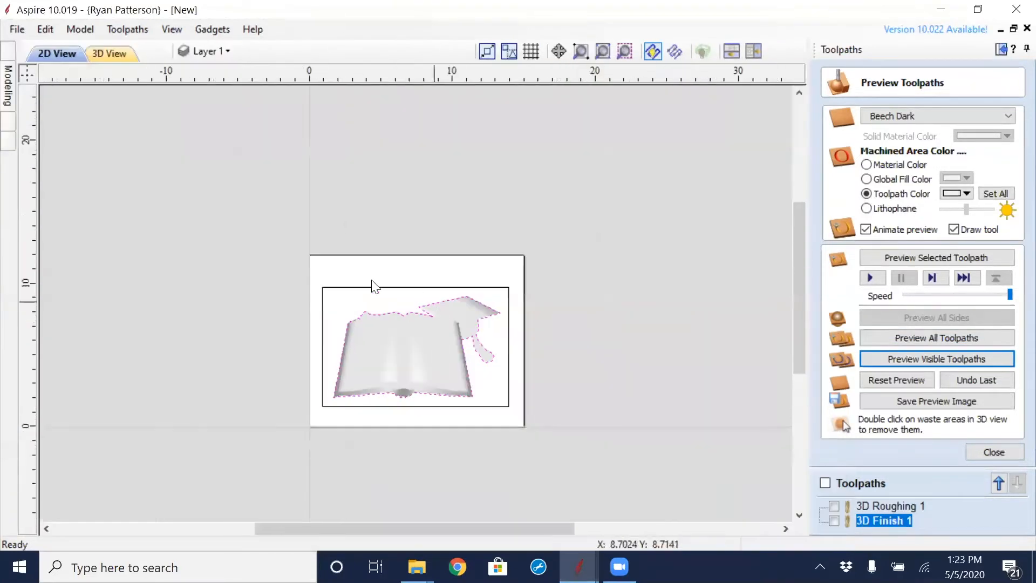
pyautogui.rightClick(245, 267)
pyautogui.click(286, 220)
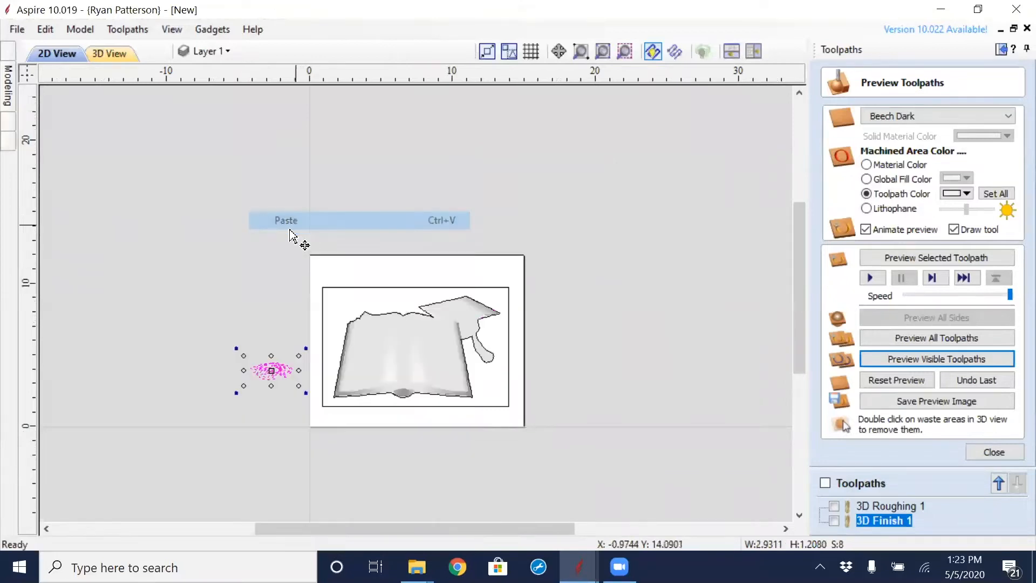
pyautogui.click(263, 346)
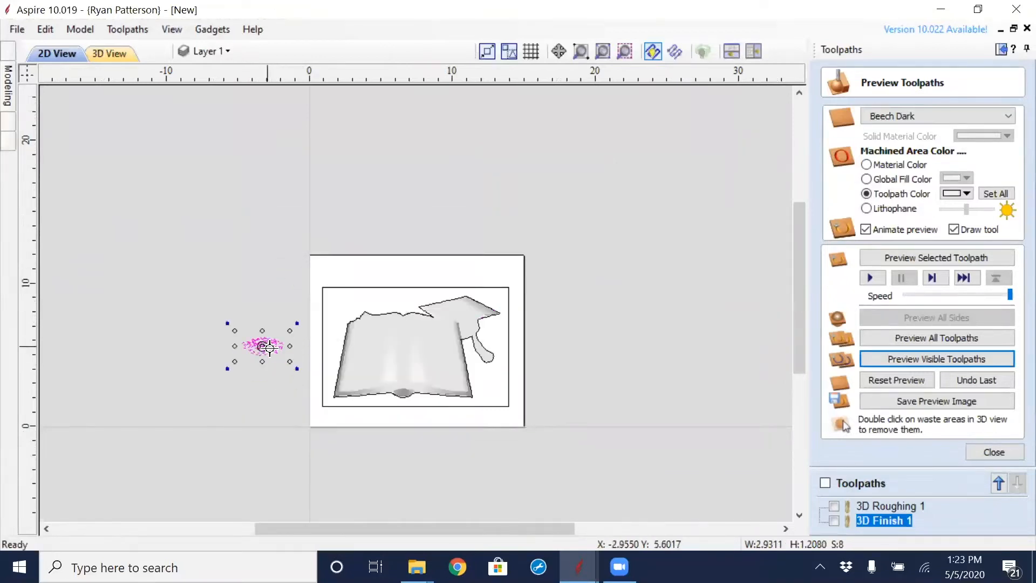
pyautogui.click(465, 493)
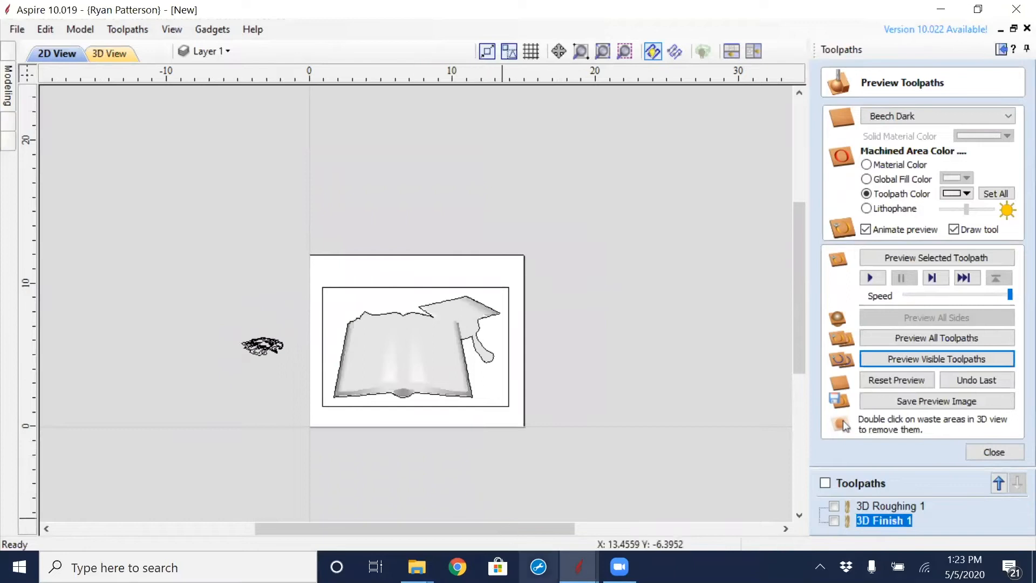
# - Switch to the Book2 project and copy the "and so the adventure begins" text block outside the material
pyautogui.moveTo(578, 566)
pyautogui.click(426, 531)
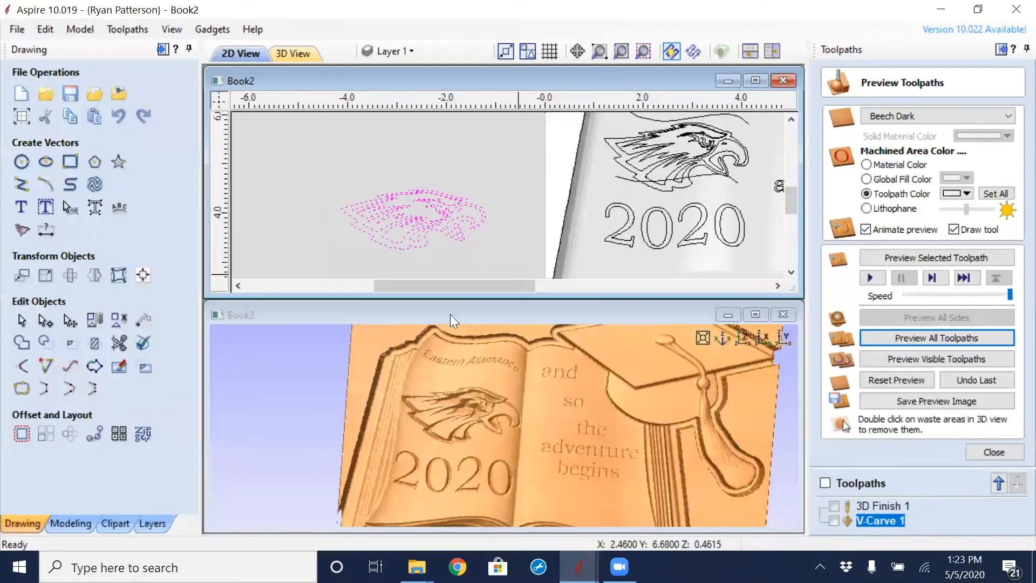
pyautogui.scroll(-3, 430, 243)
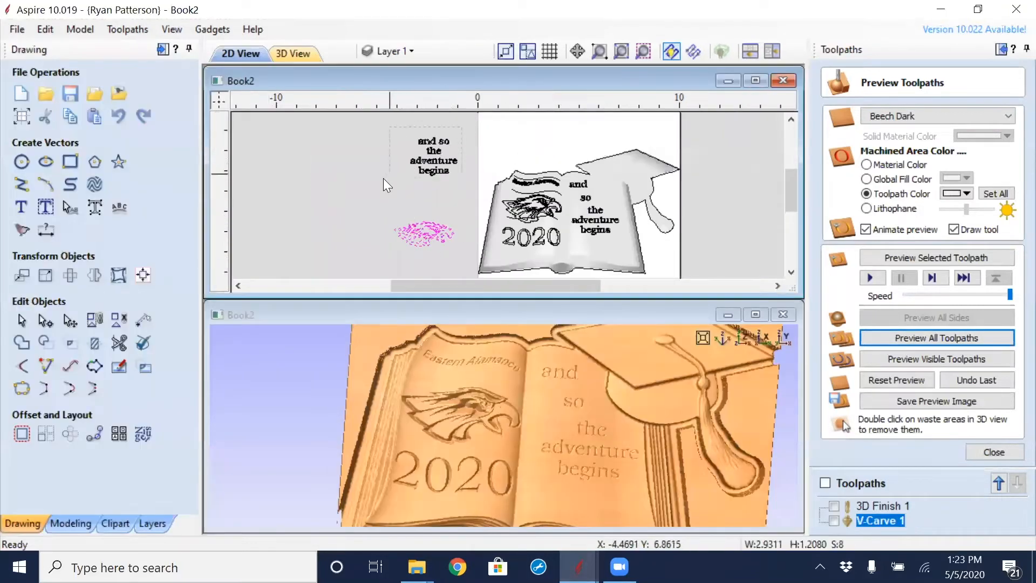
pyautogui.click(414, 169)
pyautogui.rightClick(422, 165)
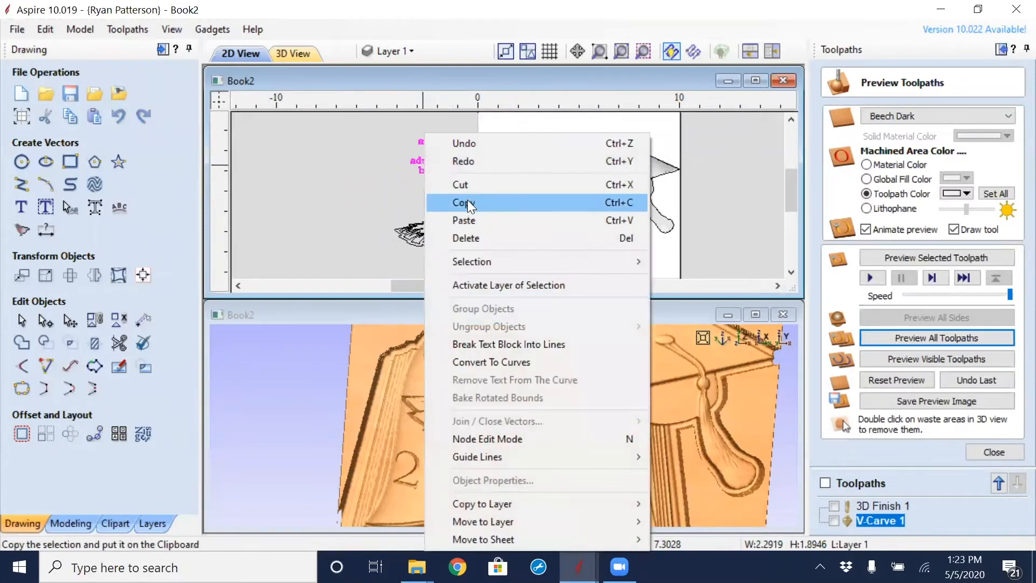
pyautogui.click(465, 202)
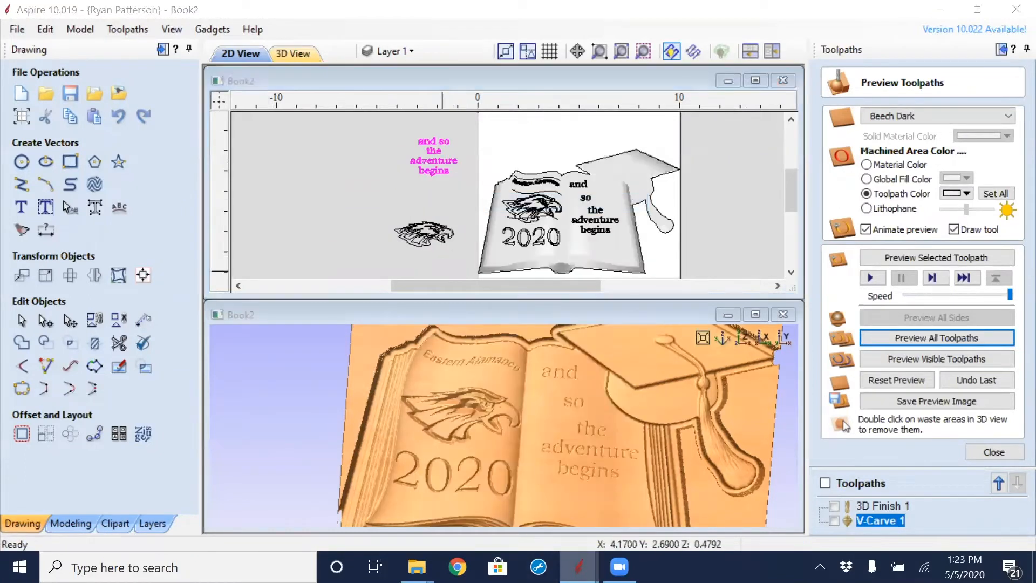
# - Paste the "and so the adventure begins" text into the new plaque drawing and place it above the eagle head
pyautogui.moveTo(578, 566)
pyautogui.click(580, 483)
pyautogui.rightClick(222, 292)
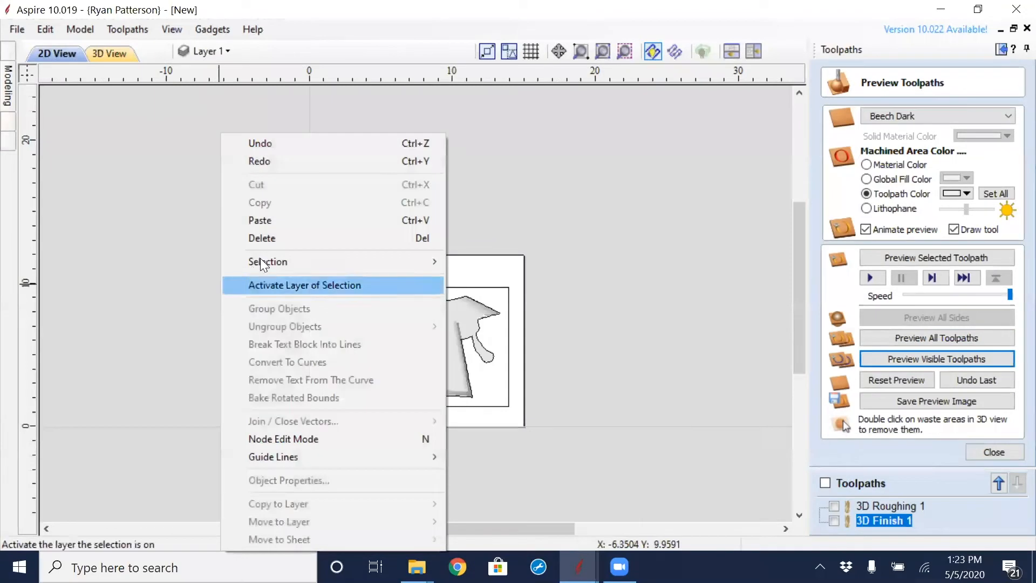
pyautogui.click(270, 222)
pyautogui.moveTo(280, 312); pyautogui.dragTo(265, 289)
pyautogui.click(459, 246)
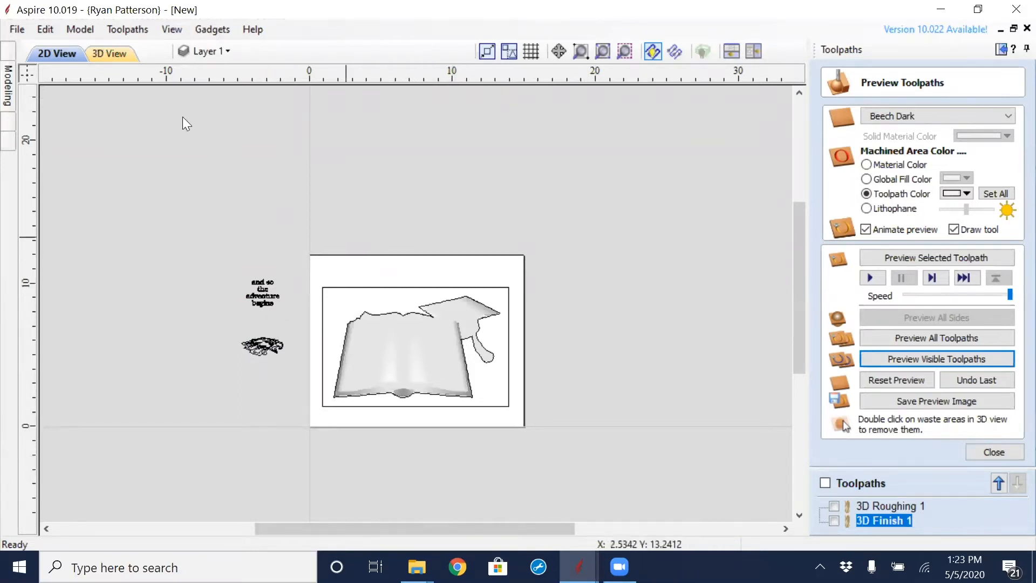
# - Switch to the Book2 project and examine the carved lettering and eagle on the book pages up close
pyautogui.click(579, 567)
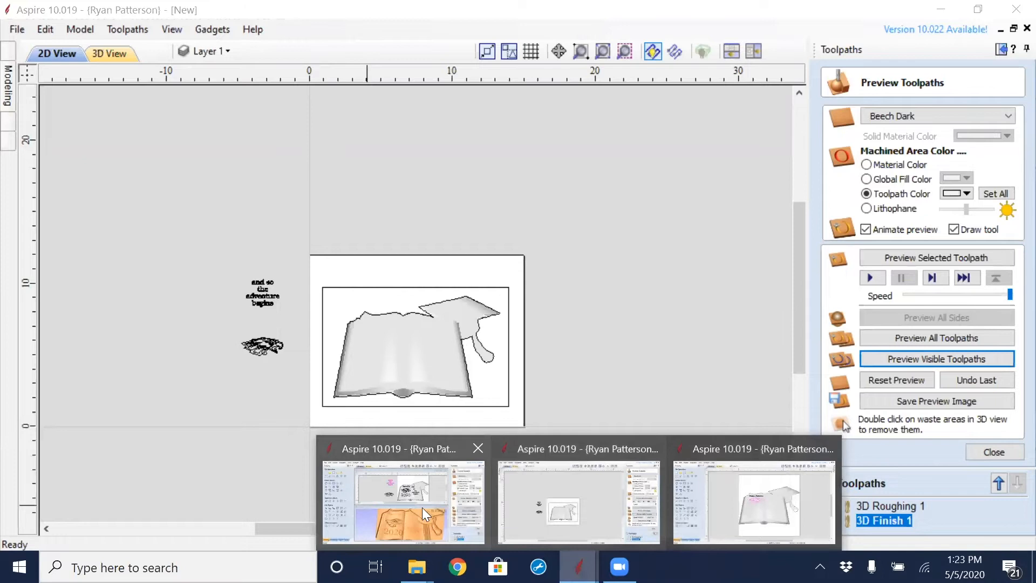
pyautogui.click(426, 482)
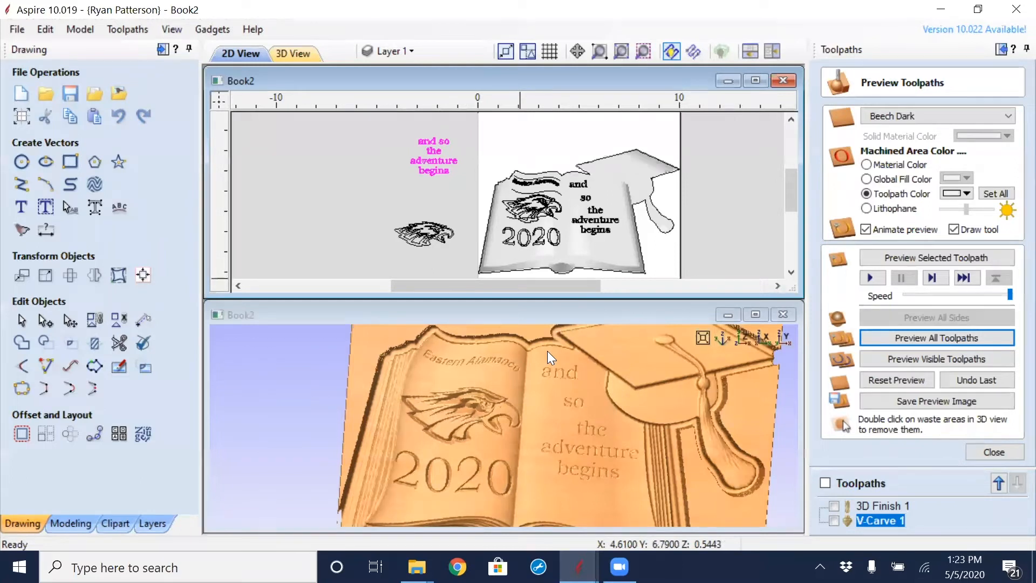
pyautogui.scroll(3, 527, 175)
pyautogui.scroll(1, 538, 207)
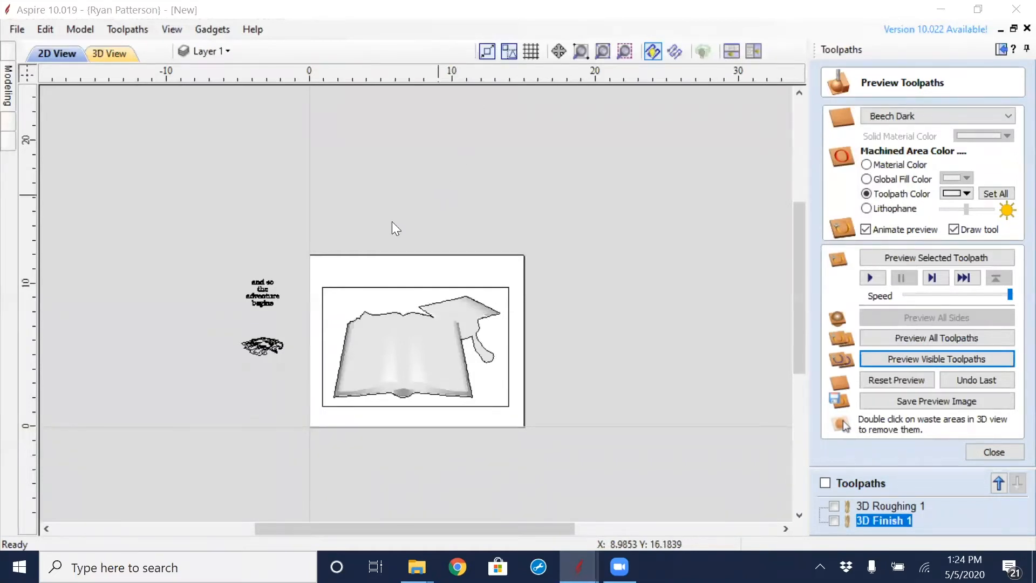
# - Create the text "Eastern Alamance" in centered Bookman Old Style on the plaque drawing
pyautogui.scroll(2, 284, 366)
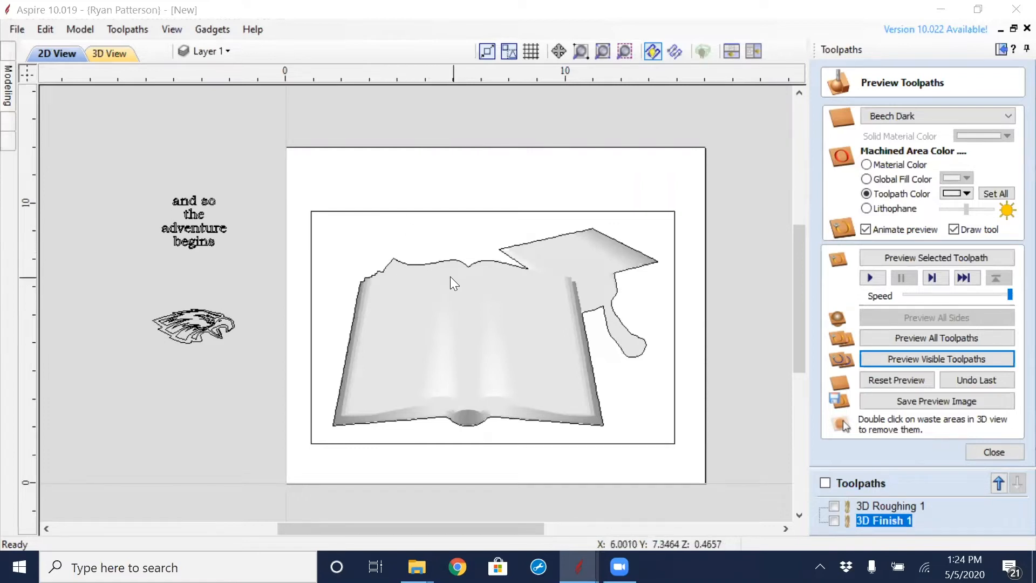
pyautogui.click(7, 90)
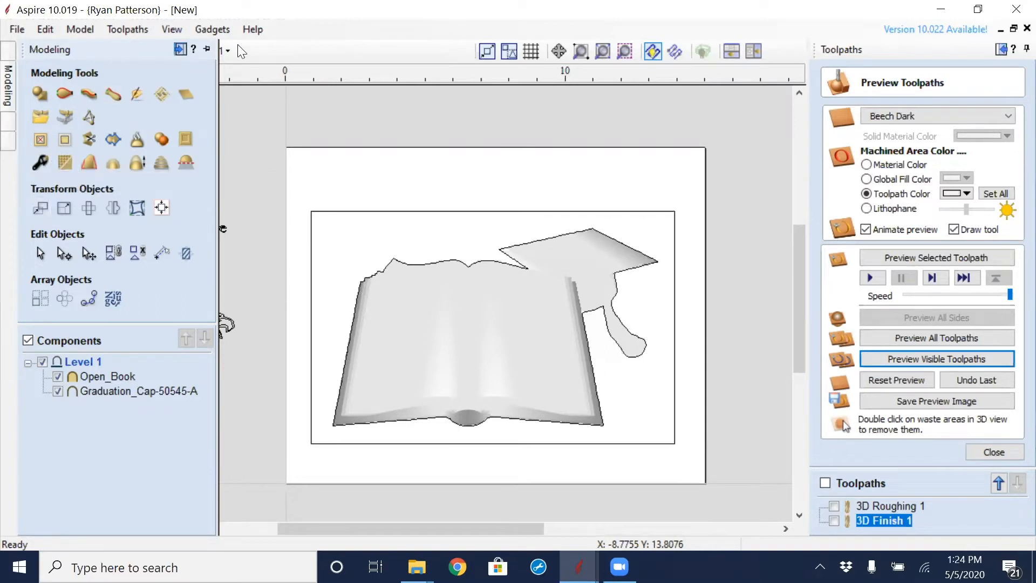
pyautogui.click(1001, 49)
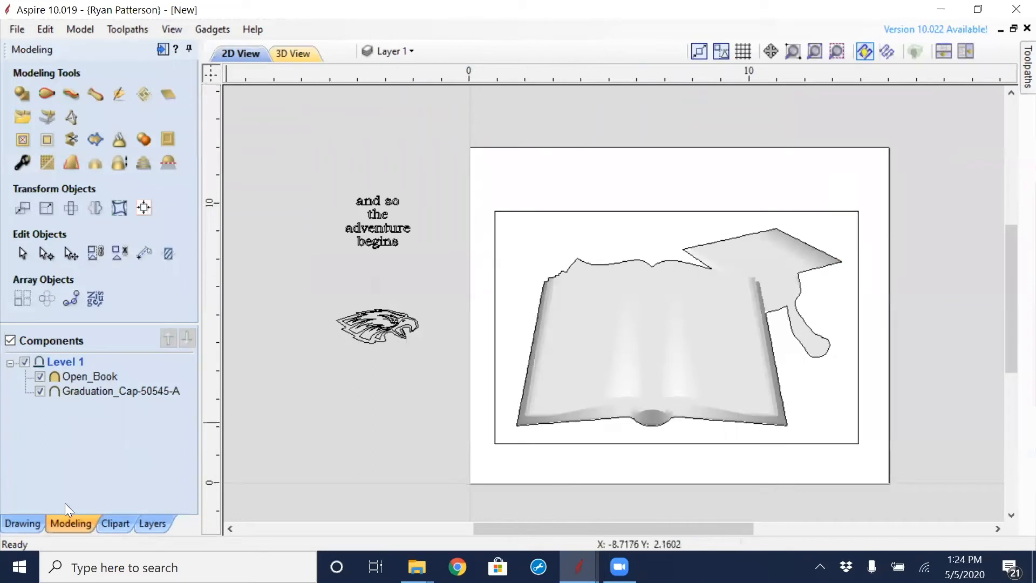
pyautogui.click(20, 525)
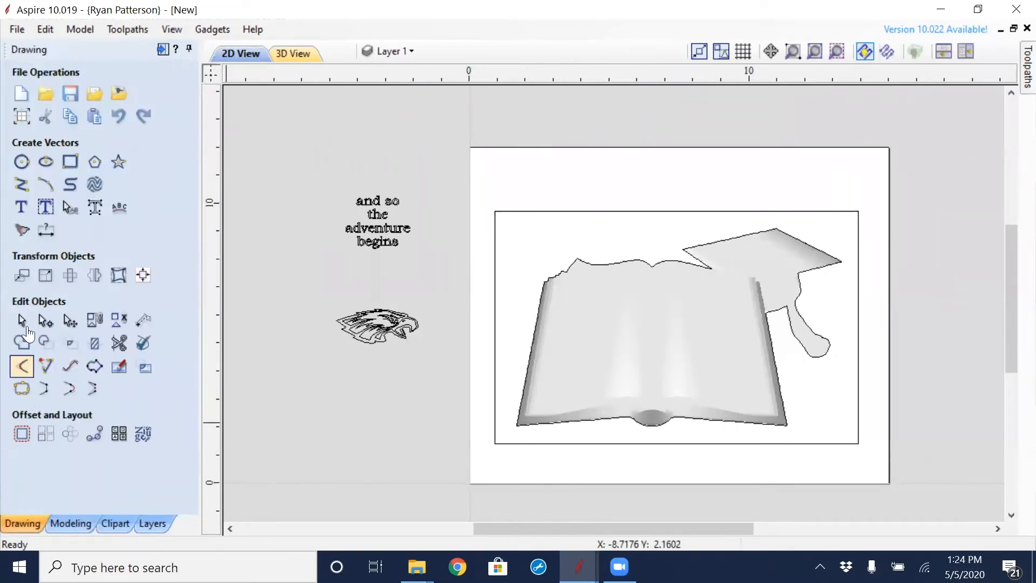
pyautogui.click(17, 211)
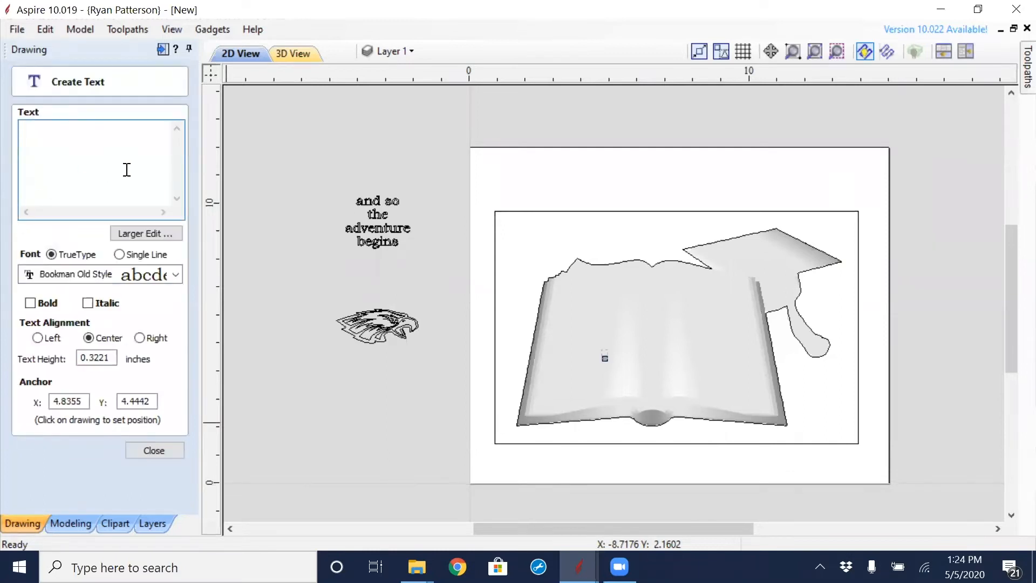
pyautogui.write('Eastern Alamance')
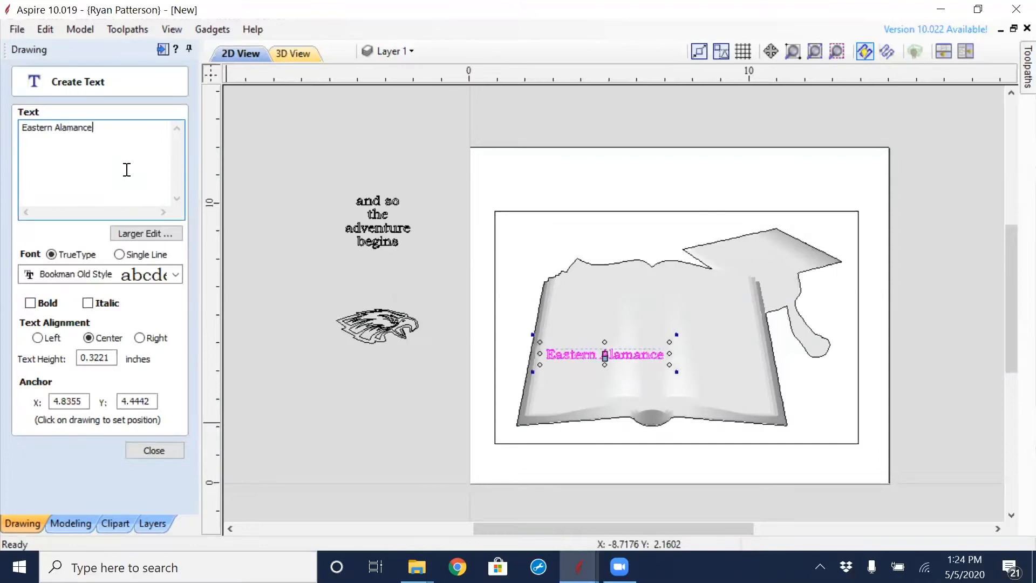
pyautogui.click(162, 450)
# - Move the "Eastern Alamance" text to the top of the book's left page and narrow it to about 2.69 inches wide
pyautogui.scroll(1, 623, 343)
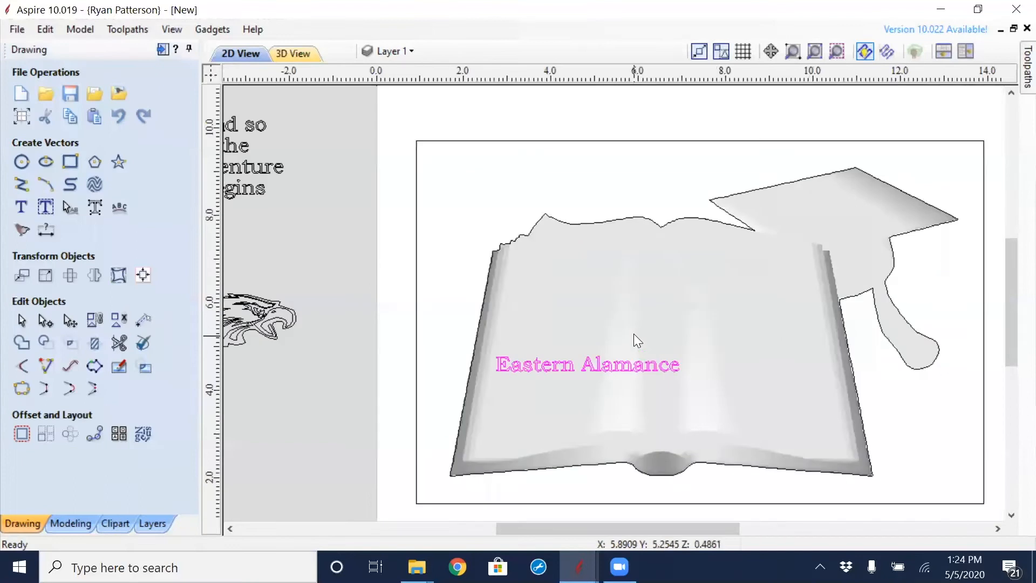
pyautogui.click(600, 363)
pyautogui.moveTo(600, 362); pyautogui.dragTo(644, 240)
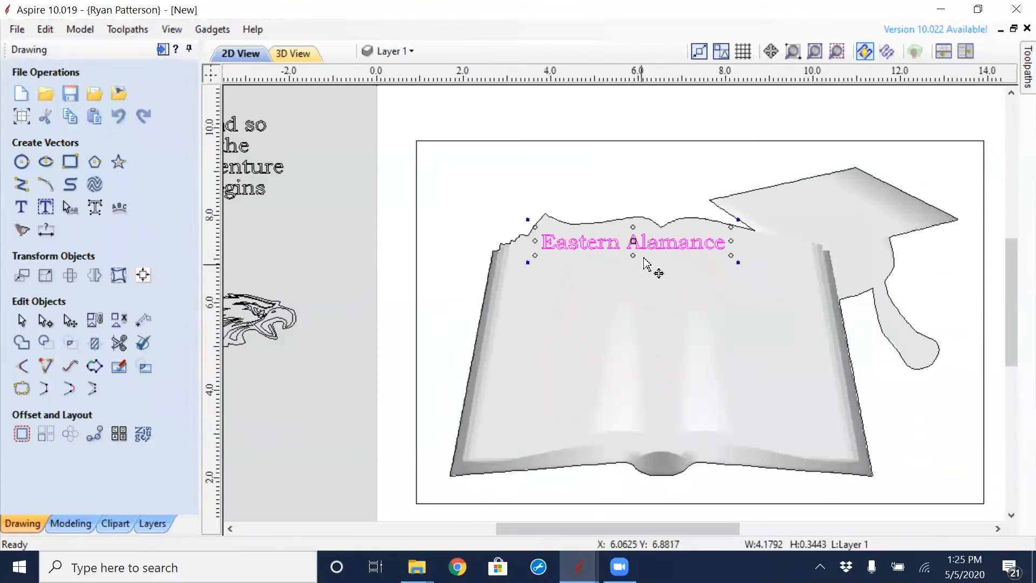
pyautogui.scroll(2, 637, 255)
pyautogui.scroll(2, 704, 239)
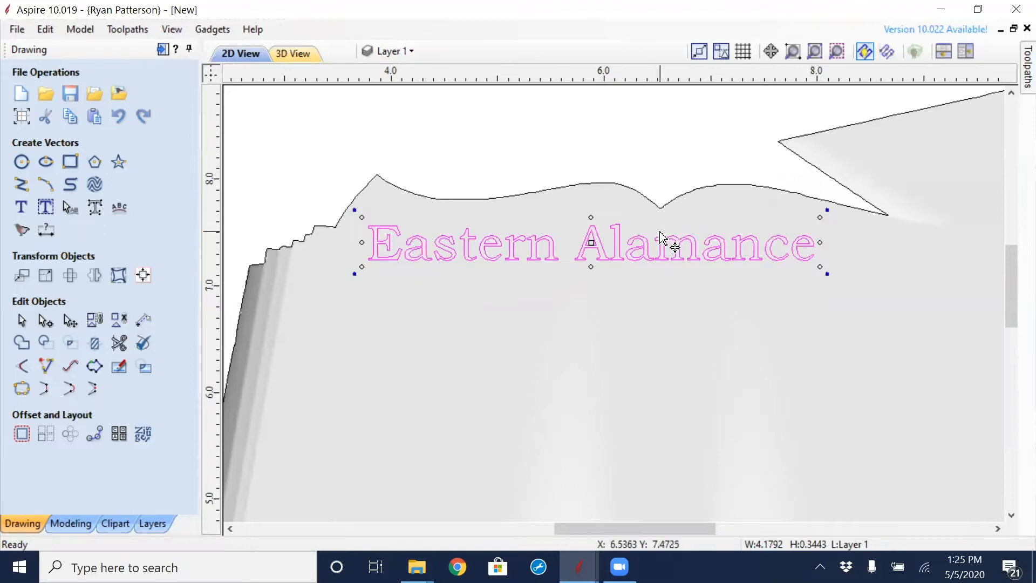
pyautogui.moveTo(819, 241); pyautogui.dragTo(660, 252)
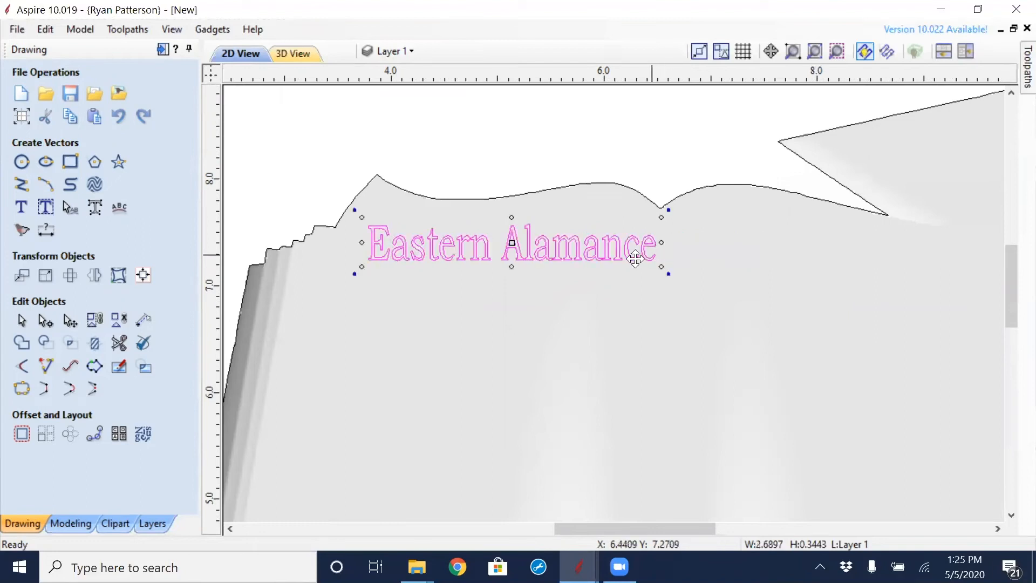
pyautogui.moveTo(534, 249); pyautogui.dragTo(524, 257)
pyautogui.scroll(-3, 603, 255)
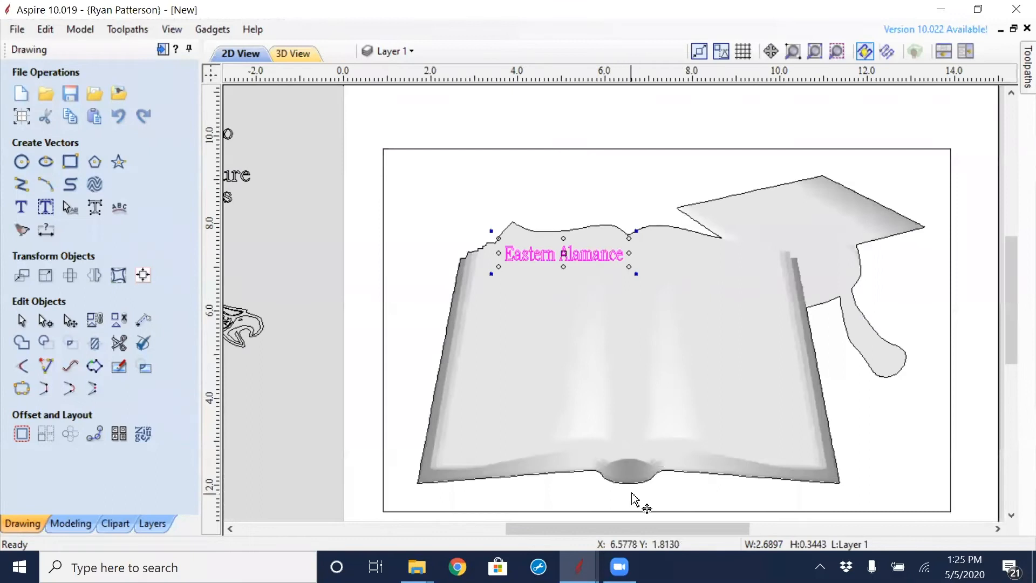
# - Draw a vertical line about 5.68 inches long down the book's center, from the top dip between the pages to the bottom of the spine
pyautogui.click(21, 184)
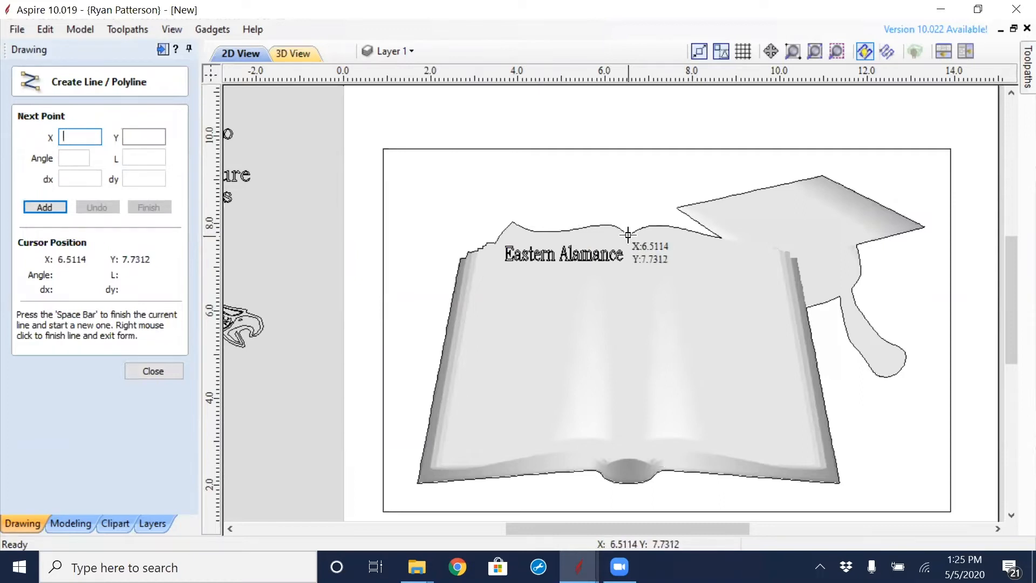
pyautogui.click(627, 236)
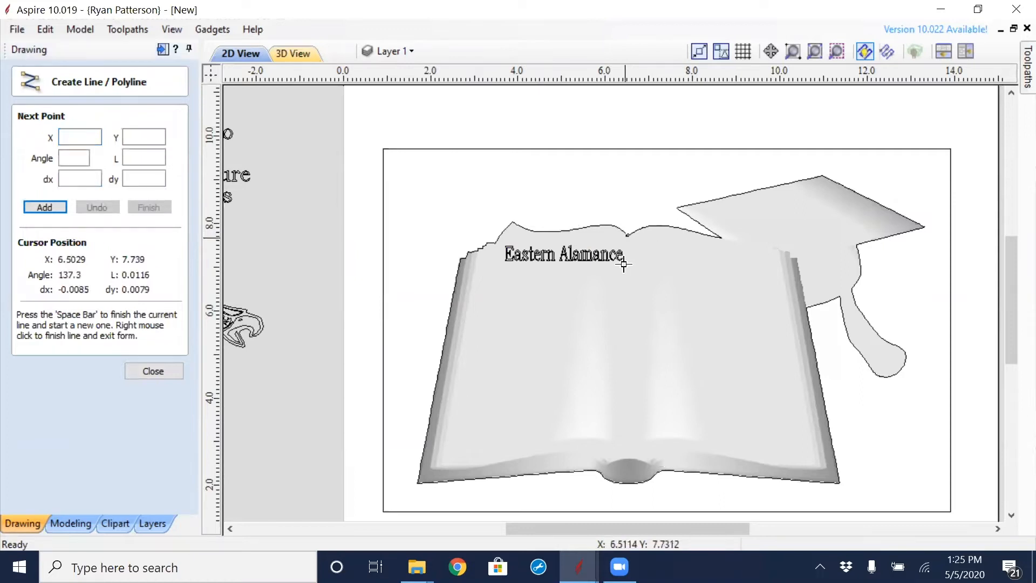
pyautogui.click(627, 483)
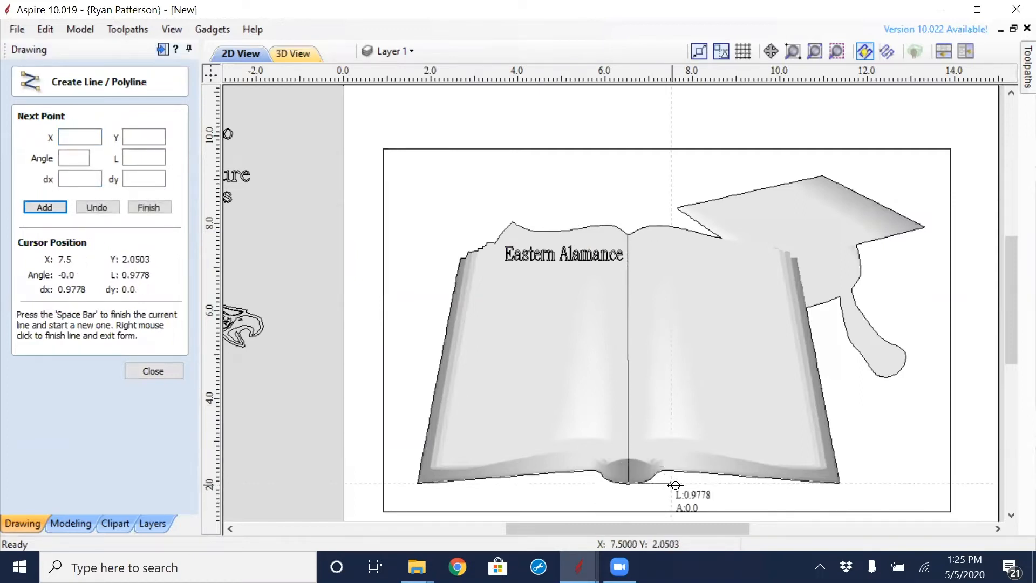
pyautogui.rightClick(677, 486)
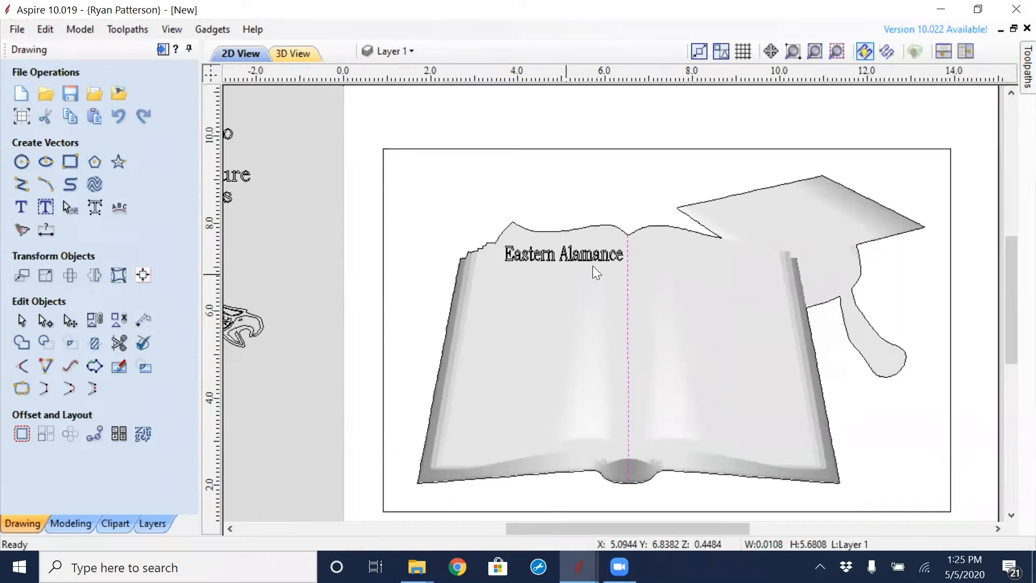
# - Calculate a V-Carve toolpath for the "Eastern Alamance" text with the 90° 1/2" V-bit, without projecting it onto the 3D model
pyautogui.click(165, 52)
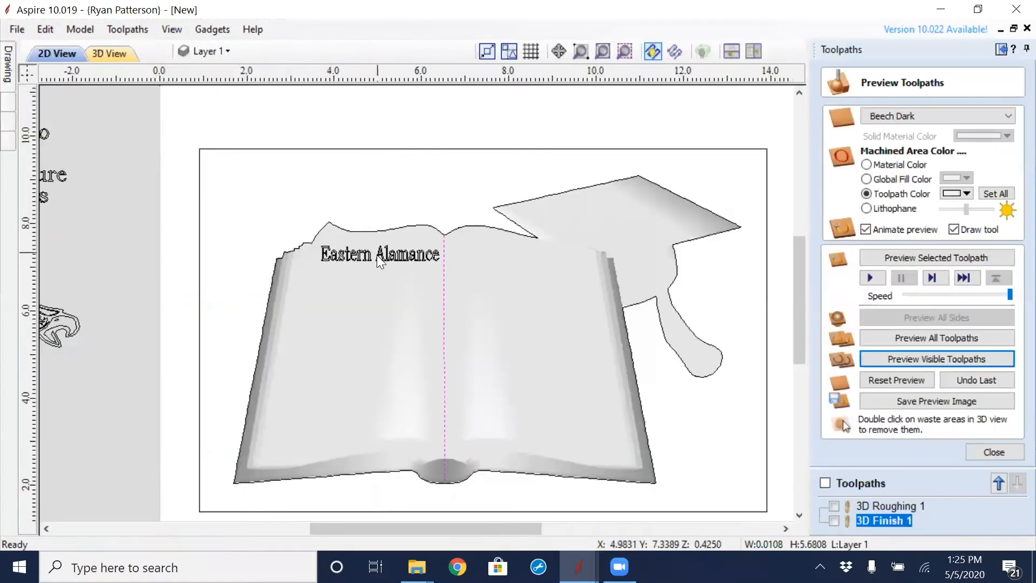
pyautogui.scroll(5, 376, 254)
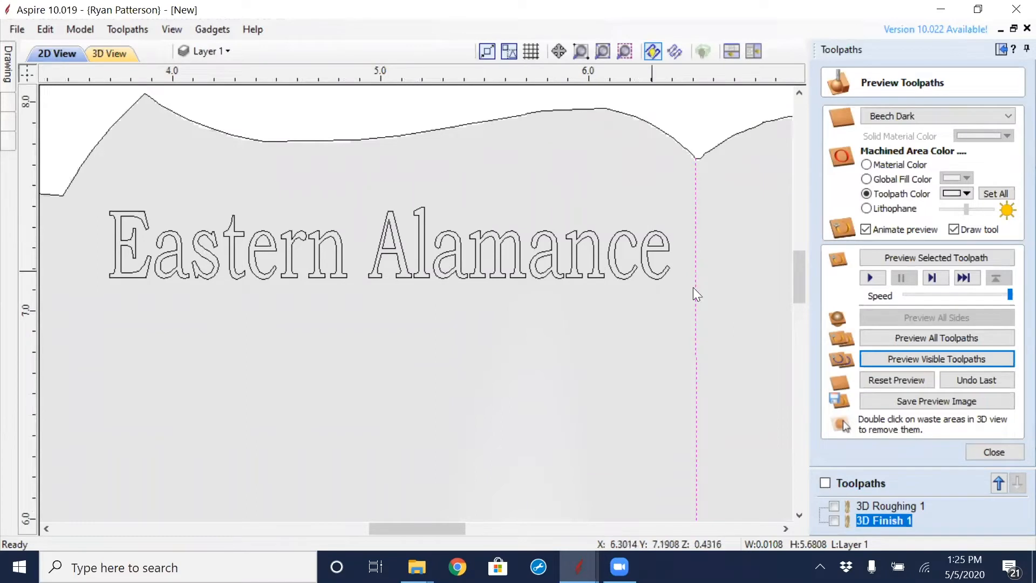
pyautogui.click(1001, 451)
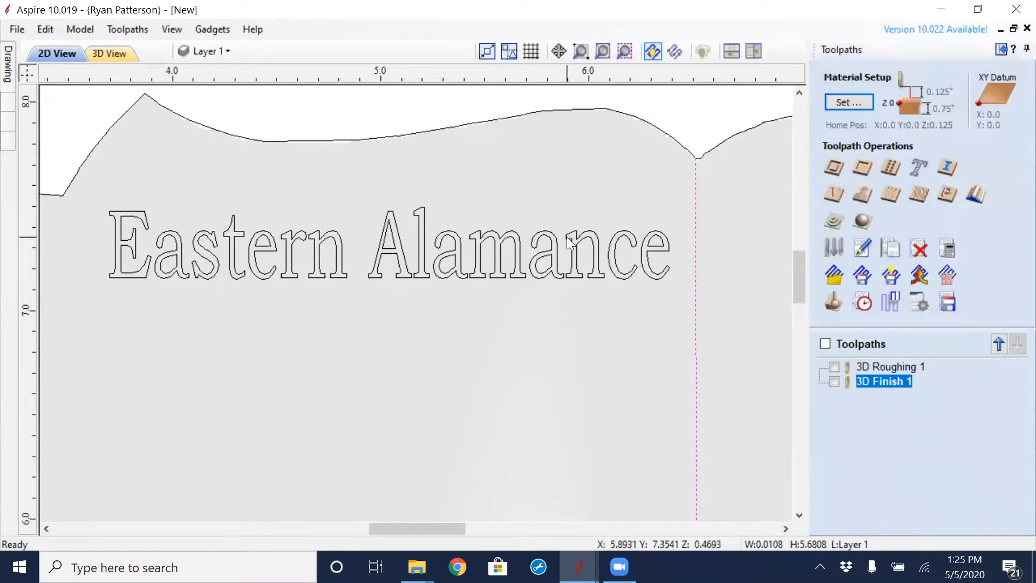
pyautogui.click(568, 237)
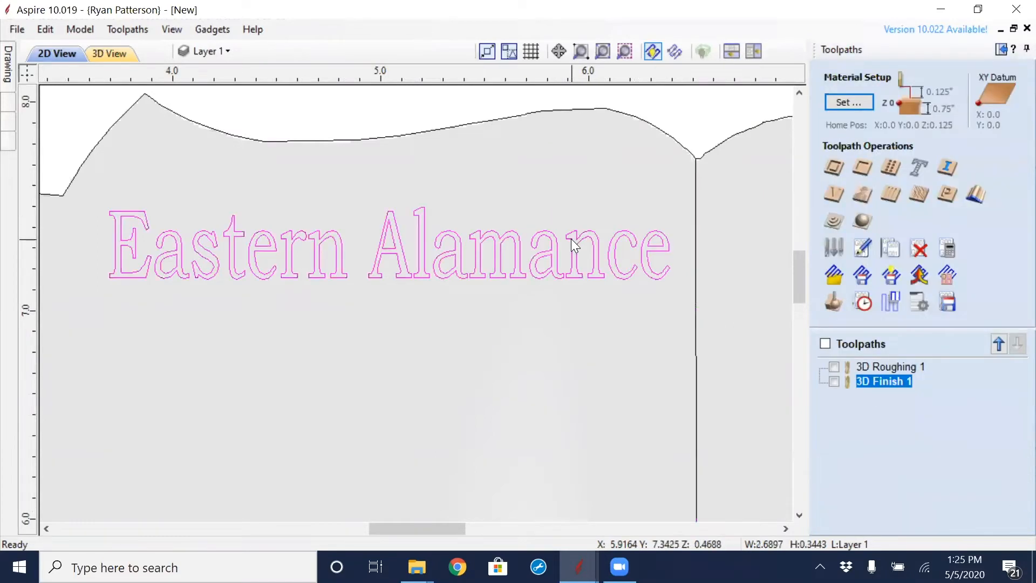
pyautogui.click(834, 196)
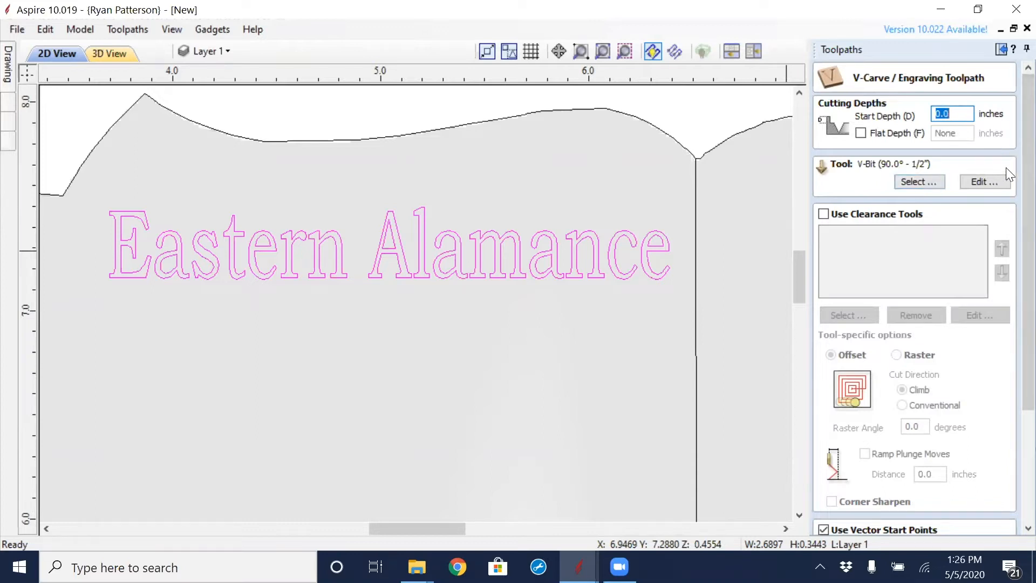
pyautogui.scroll(-3, 1010, 160)
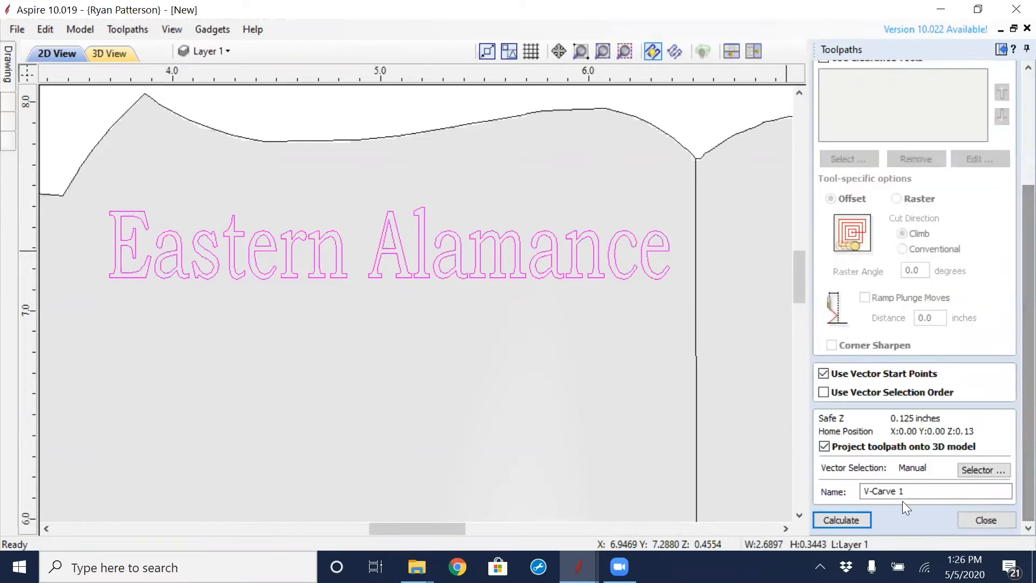
pyautogui.click(859, 451)
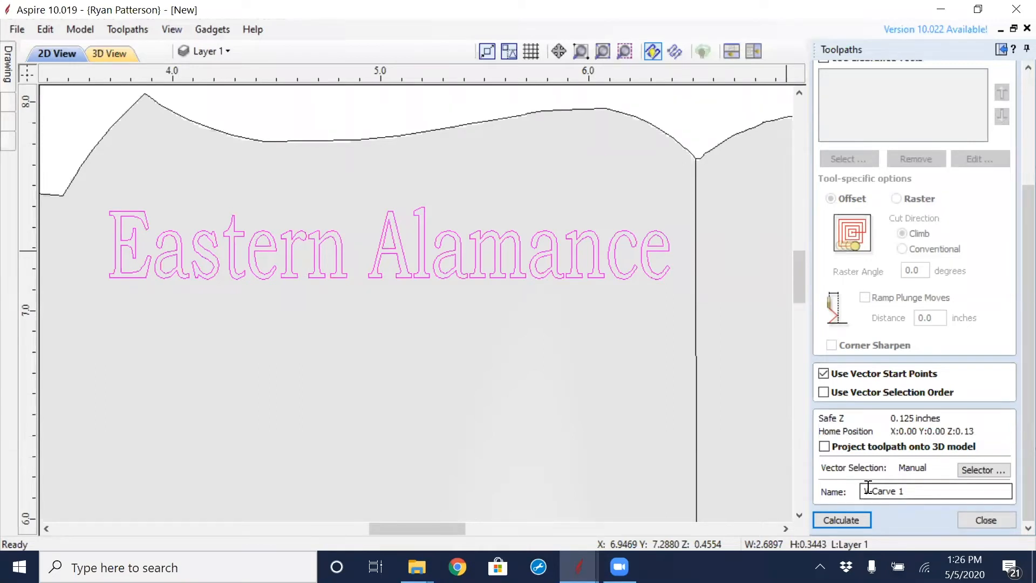
pyautogui.click(852, 521)
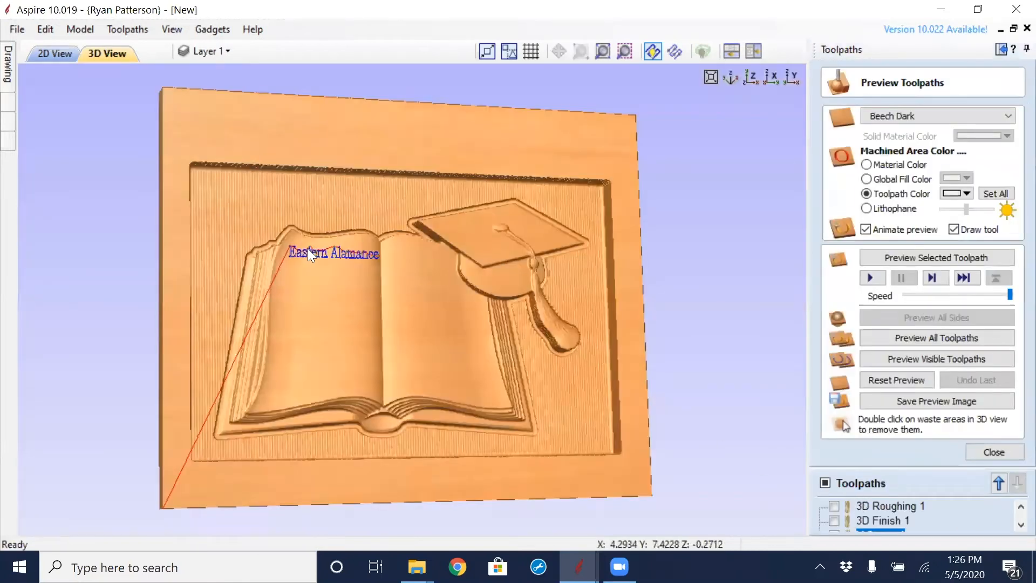
# - Preview all toolpaths while viewing the lettering area on the book's left page up close
pyautogui.scroll(5, 308, 248)
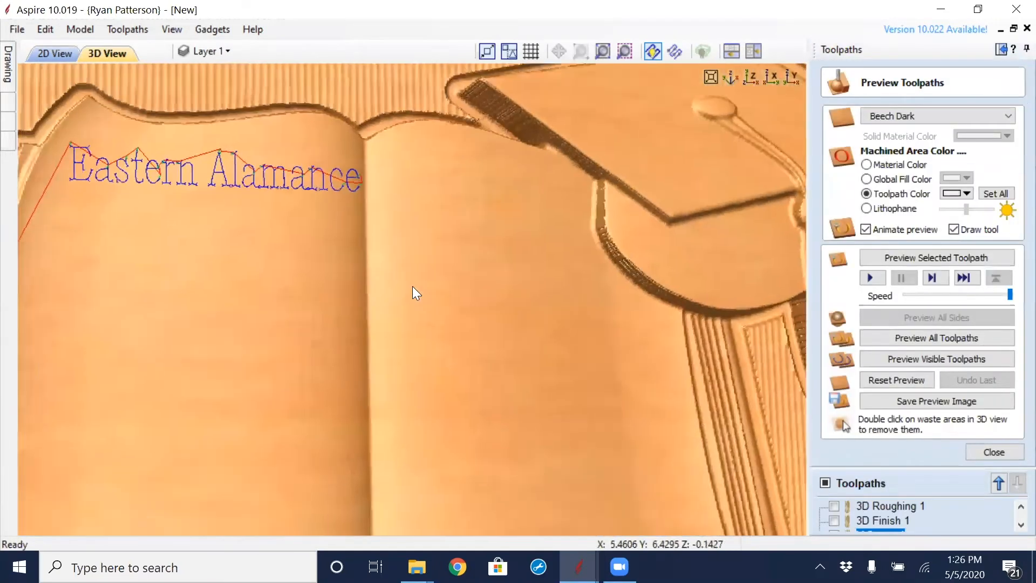
pyautogui.moveTo(412, 286); pyautogui.dragTo(494, 367, button='middle')
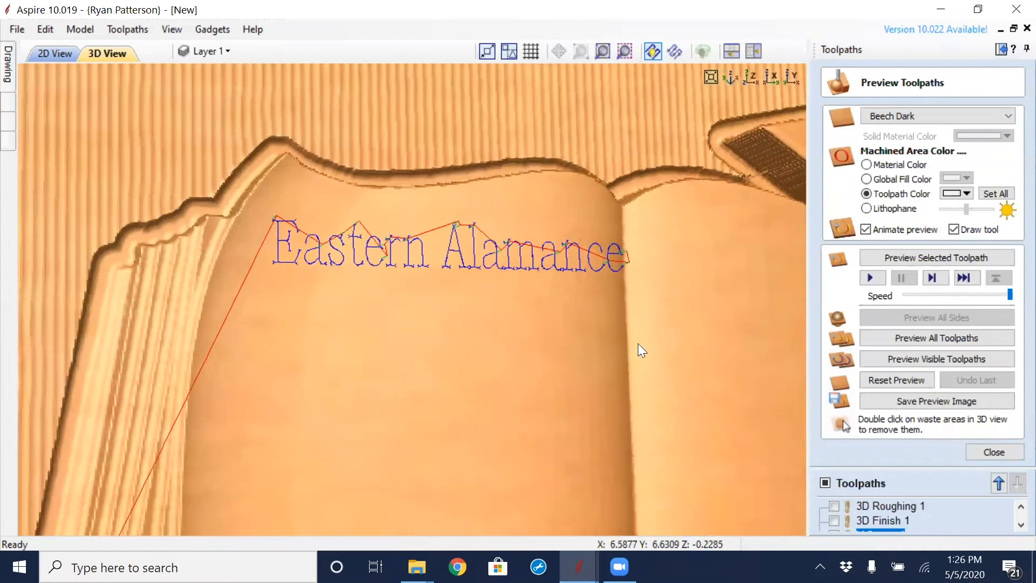
pyautogui.moveTo(492, 320); pyautogui.dragTo(447, 304)
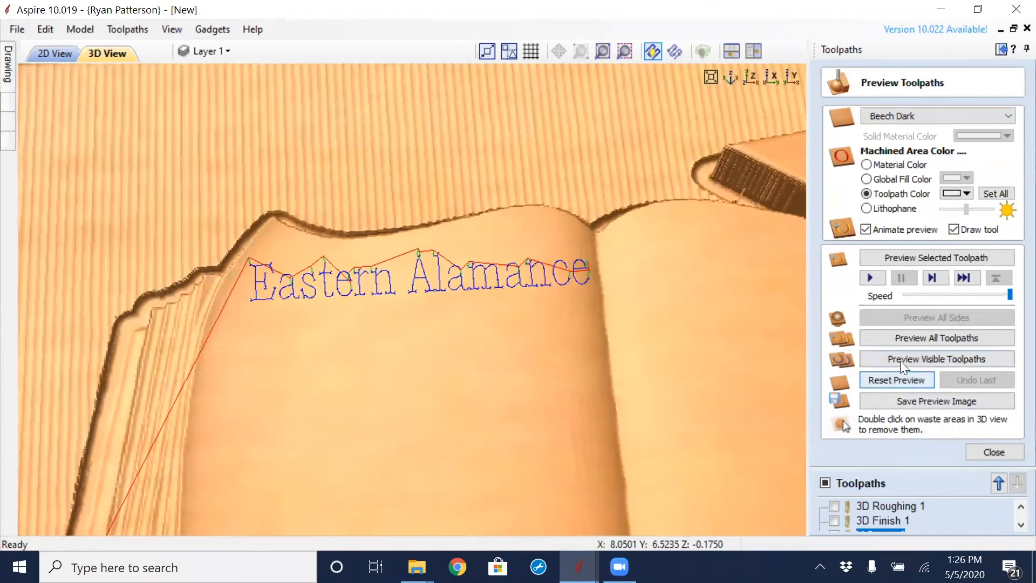
pyautogui.click(905, 339)
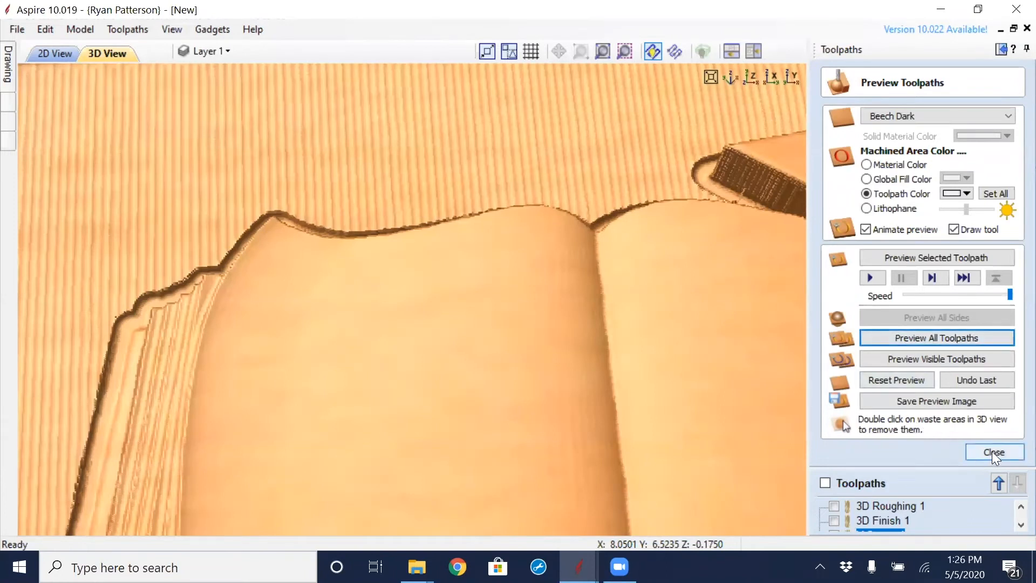
# - Reset the material preview and simulate only the V-Carve 1 toolpath
pyautogui.click(904, 378)
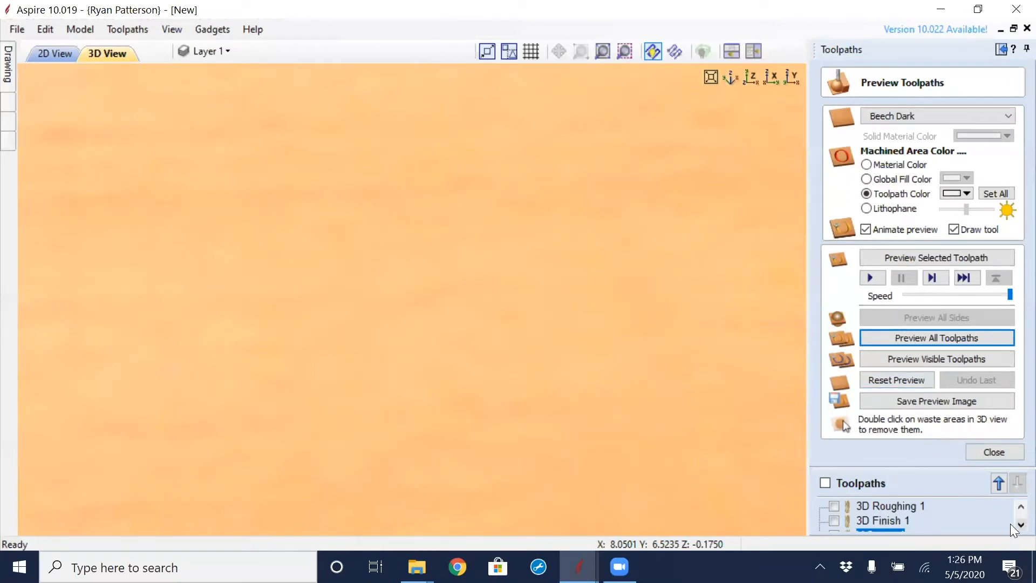
pyautogui.scroll(-1, 1010, 523)
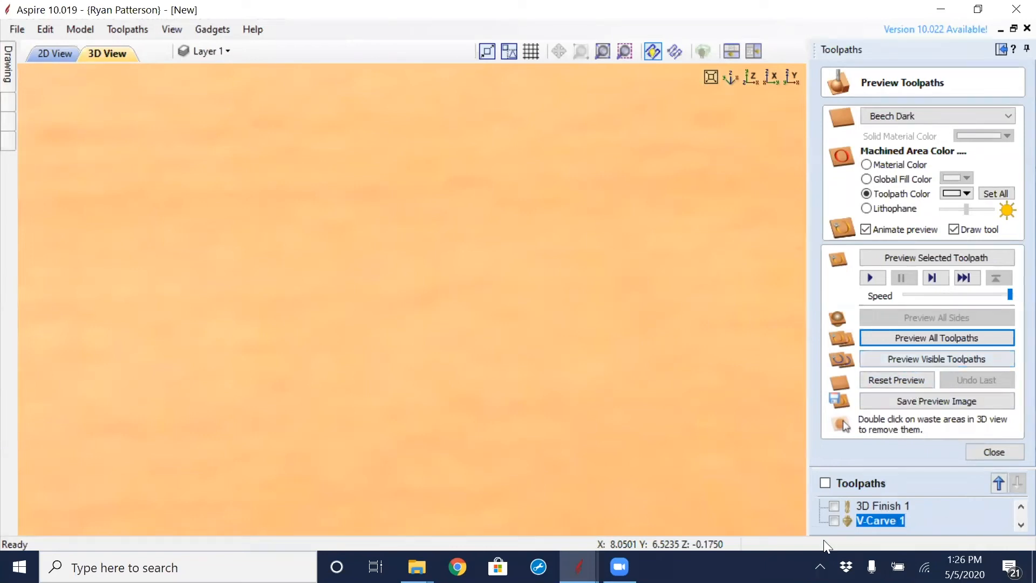
pyautogui.click(834, 520)
pyautogui.click(903, 356)
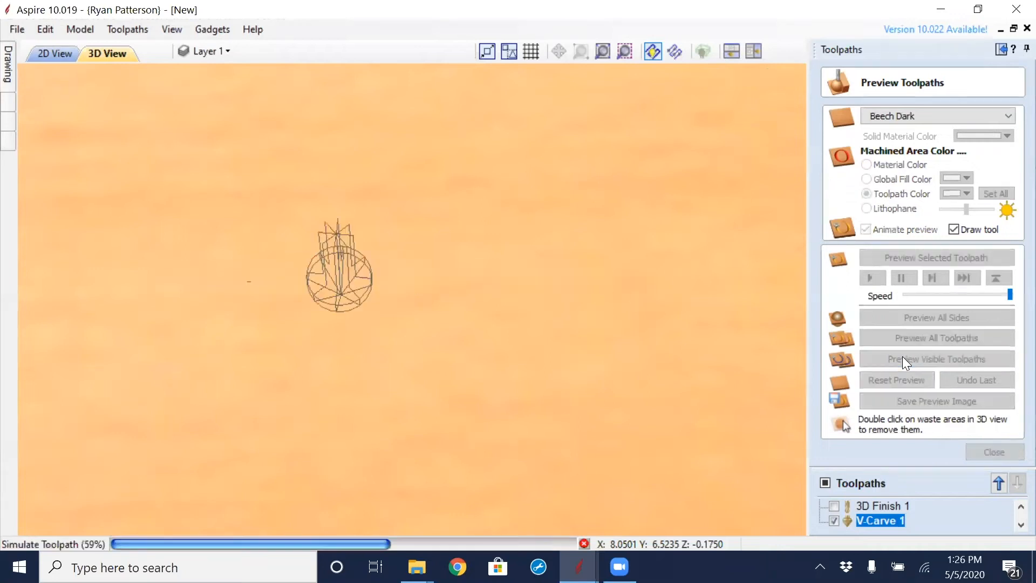
# - Simulate all toolpaths together again and check the top of the book's left page
pyautogui.scroll(3, 495, 296)
pyautogui.scroll(-4, 493, 295)
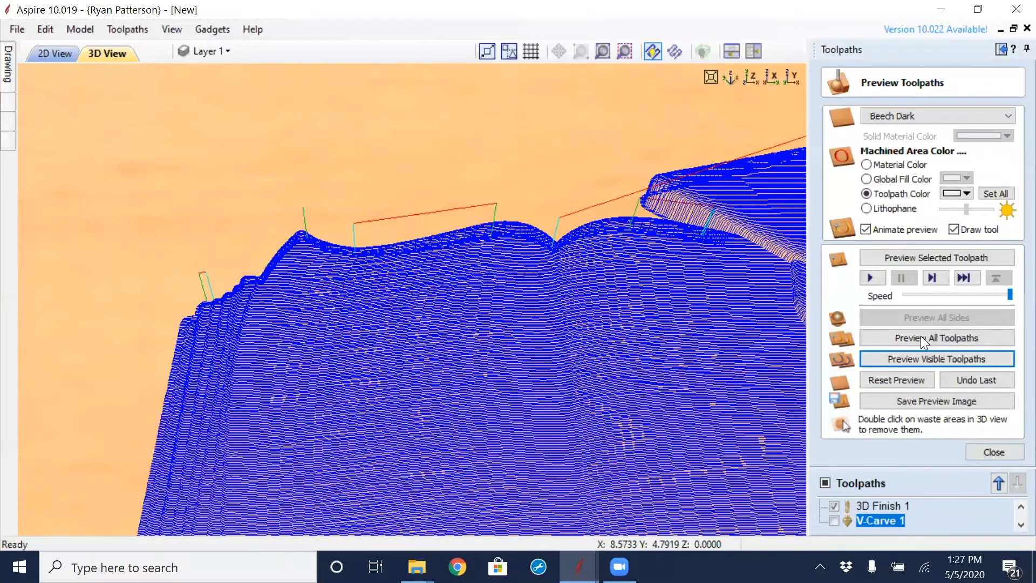
pyautogui.click(921, 336)
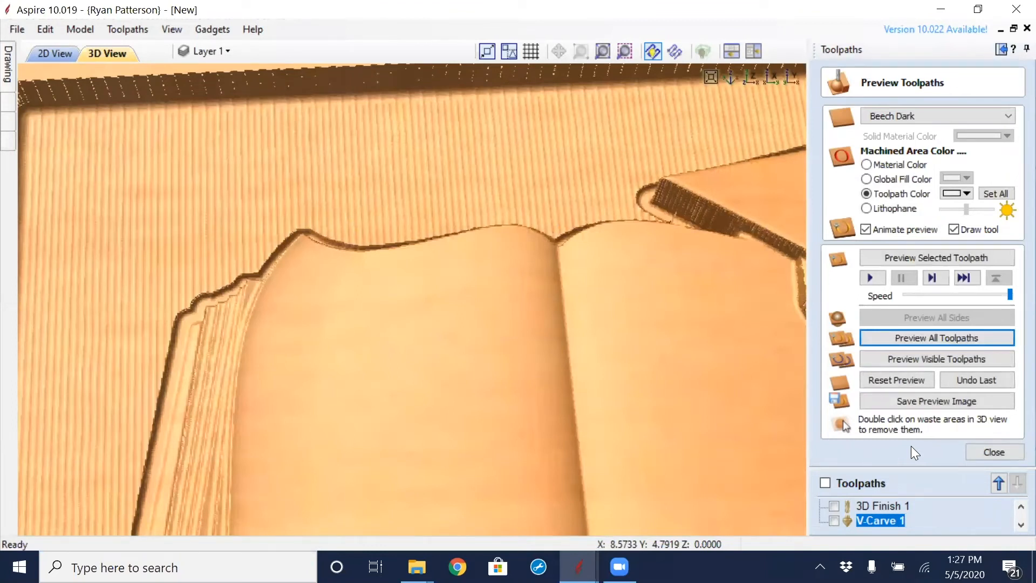
# - Recalculate the V-Carve 1 toolpath with a start depth of 0.14 inches and preview it on the book's left page
pyautogui.click(988, 453)
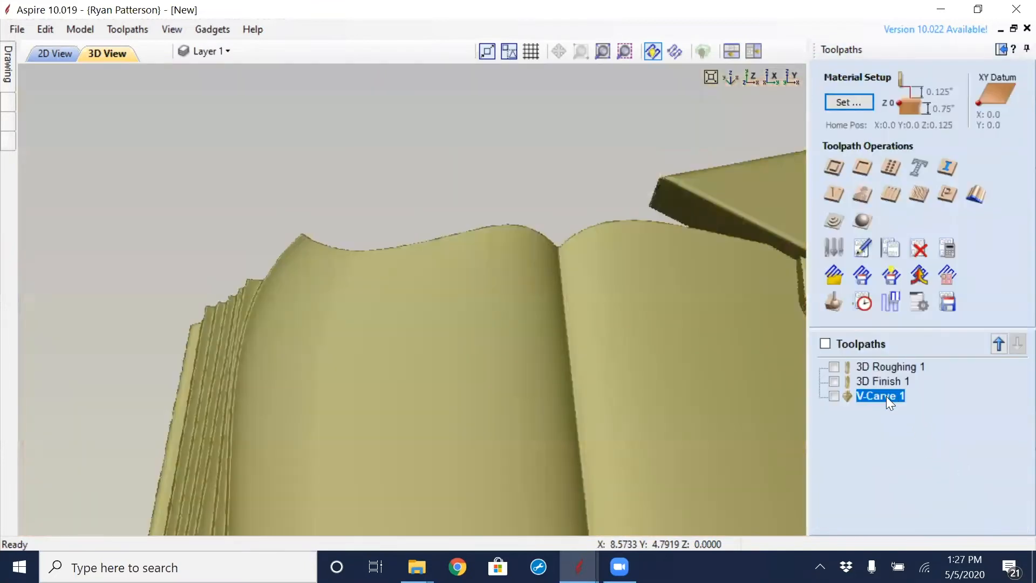
pyautogui.doubleClick(882, 395)
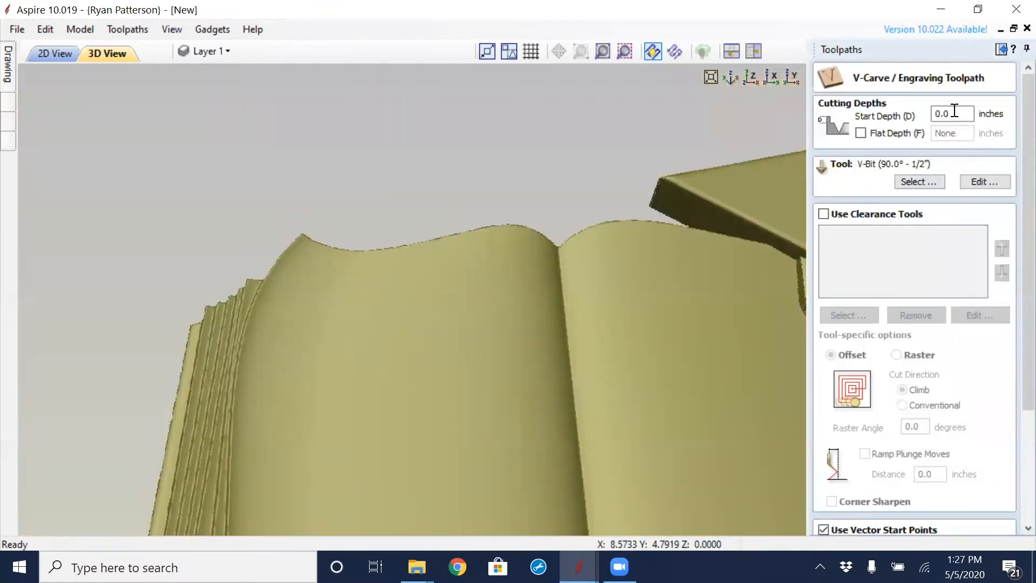
pyautogui.scroll(-3, 610, 327)
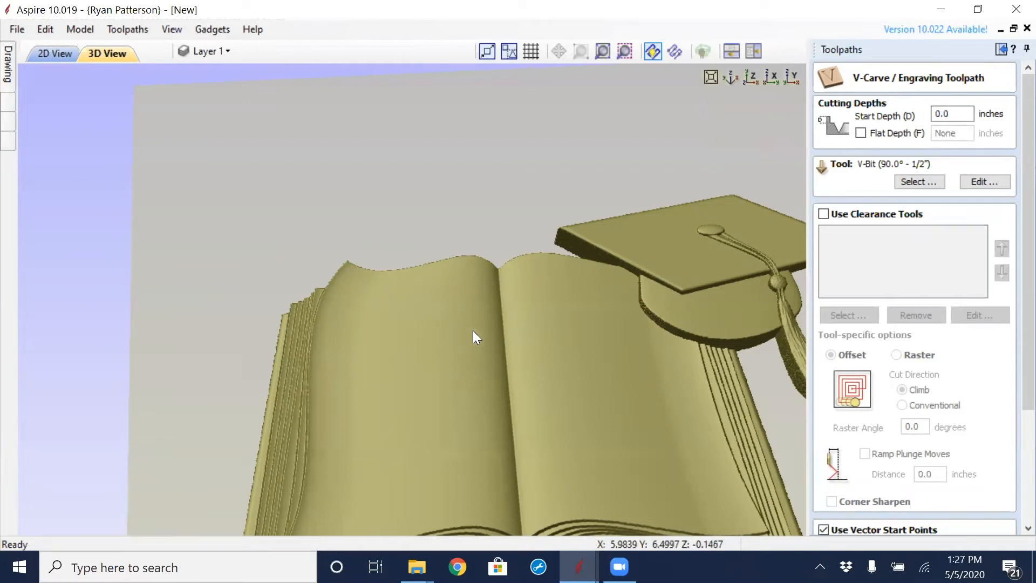
pyautogui.moveTo(959, 120); pyautogui.dragTo(910, 117)
pyautogui.write('.14')
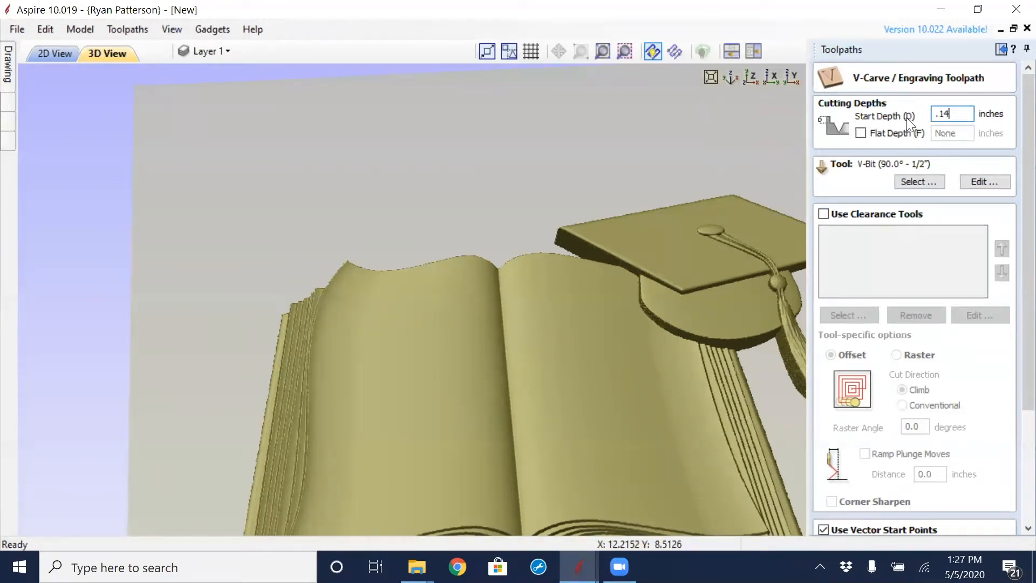
pyautogui.scroll(-5, 1010, 154)
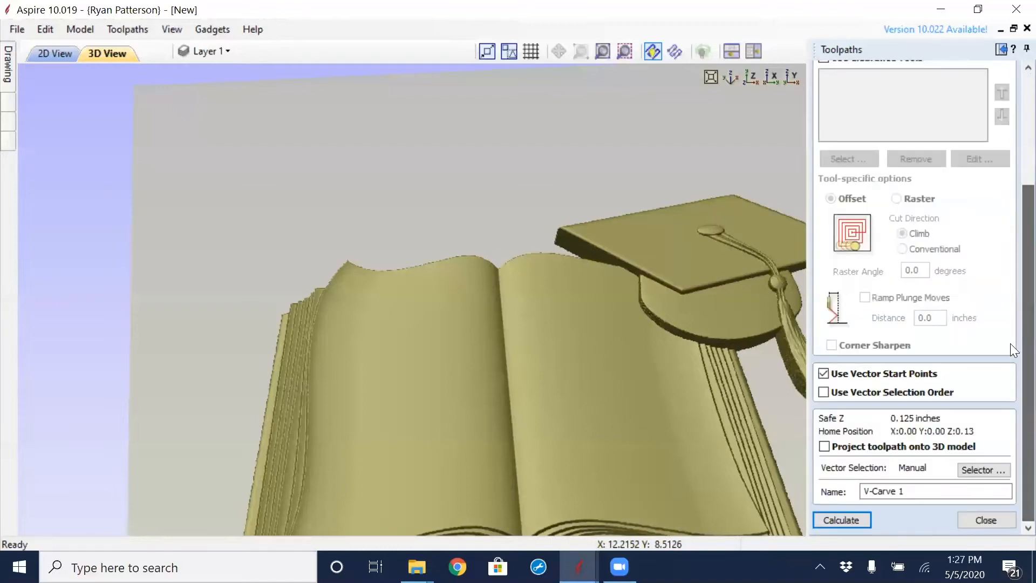
pyautogui.click(860, 515)
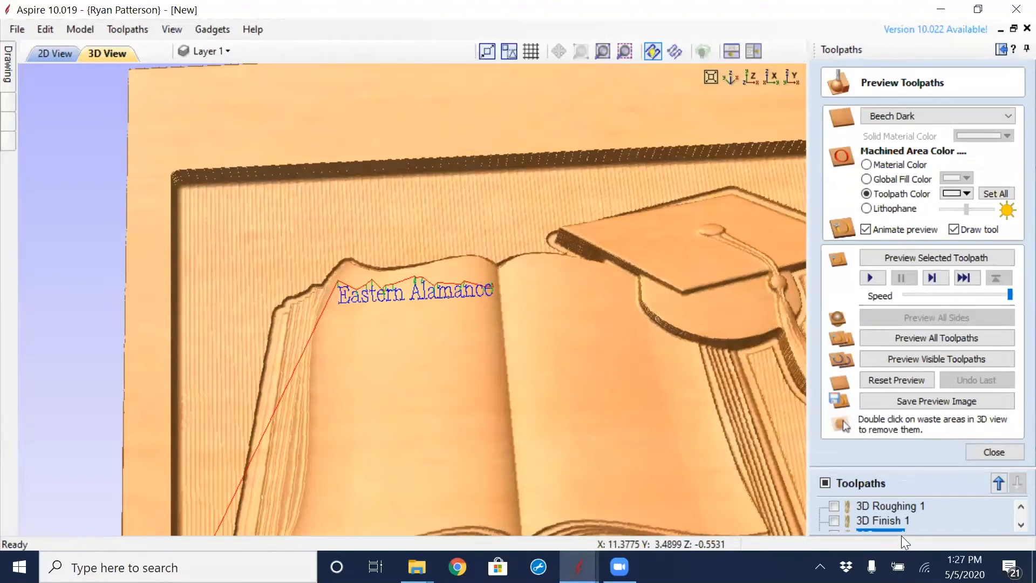
pyautogui.click(921, 358)
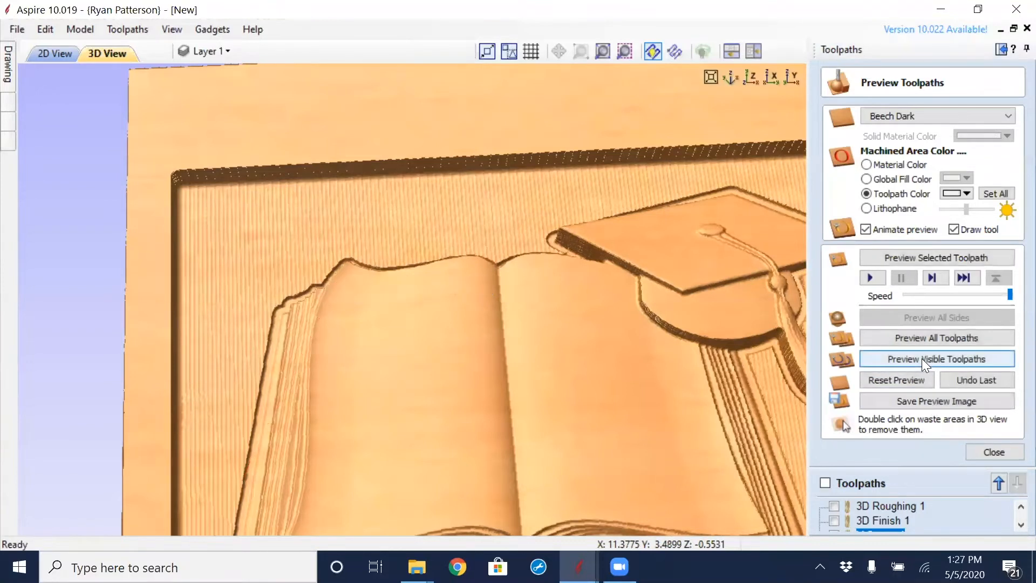
pyautogui.scroll(3, 453, 294)
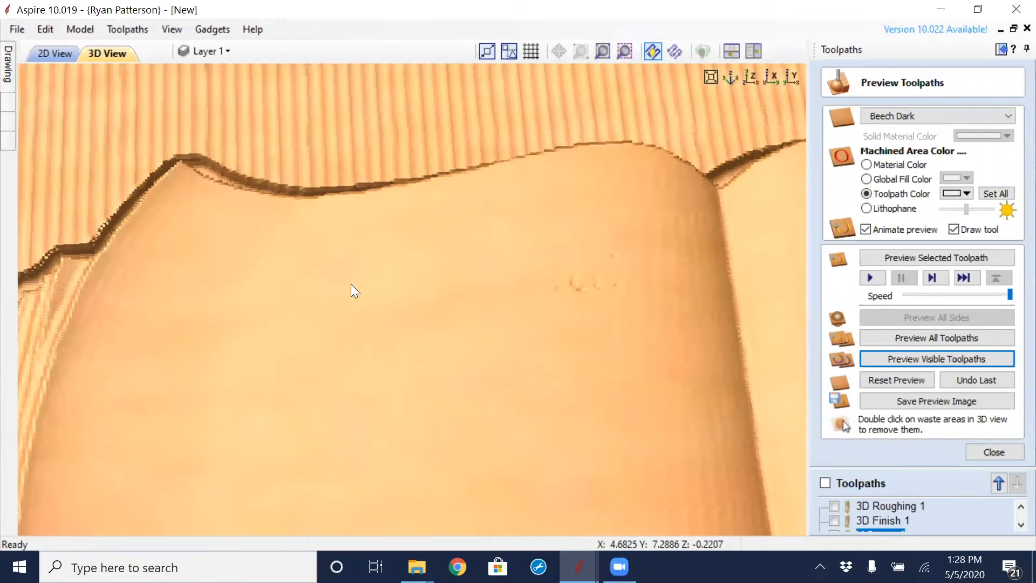
# - Enable projecting the V-Carve 1 toolpath onto the 3D model and recalculate it
pyautogui.click(991, 450)
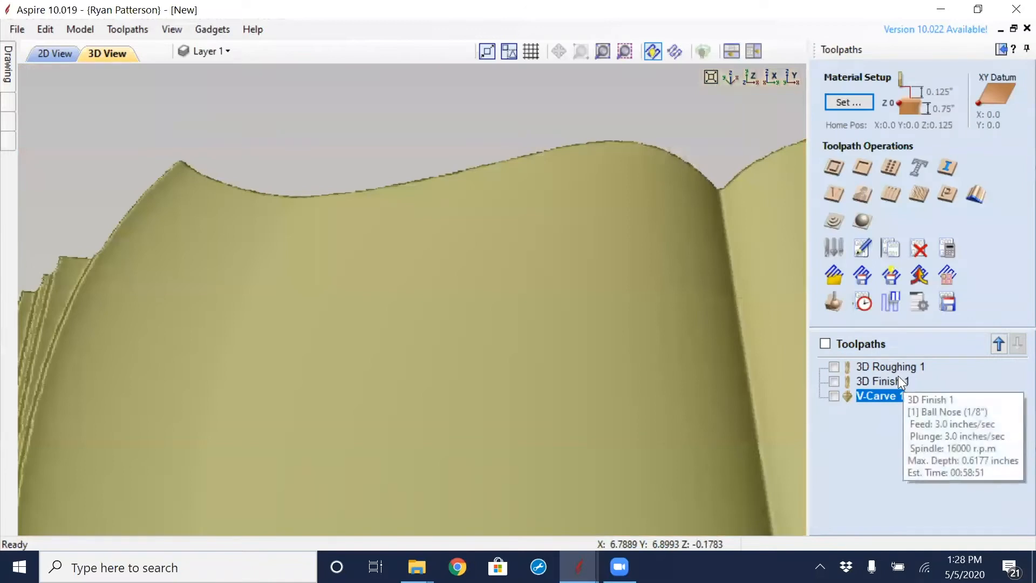
pyautogui.moveTo(896, 397)
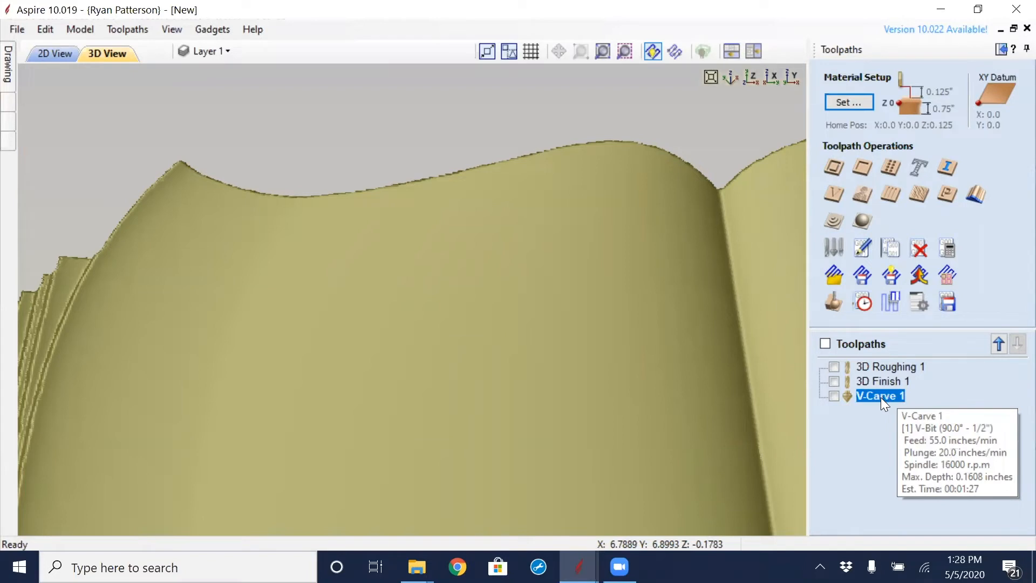
pyautogui.doubleClick(881, 397)
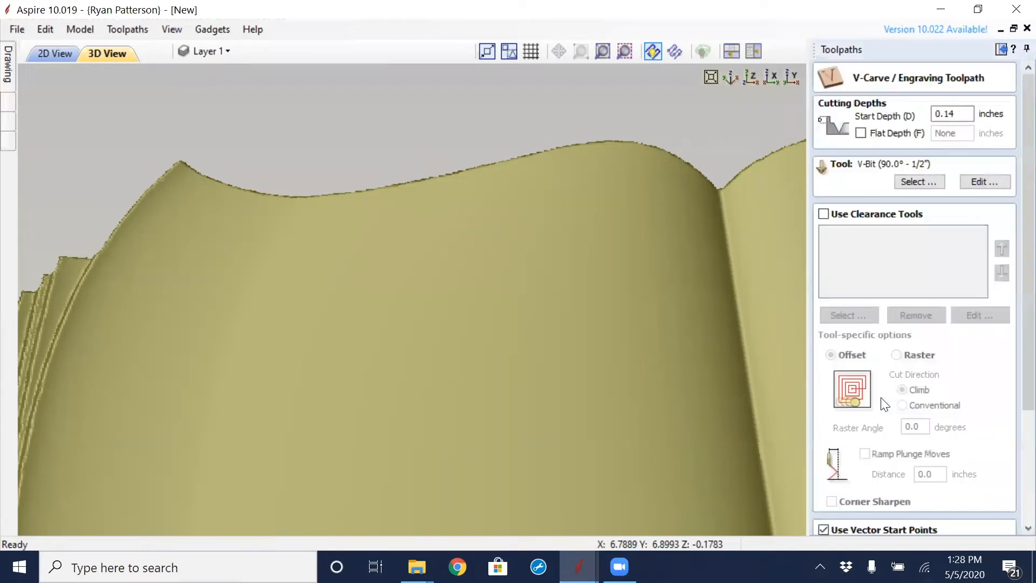
pyautogui.scroll(-3, 963, 351)
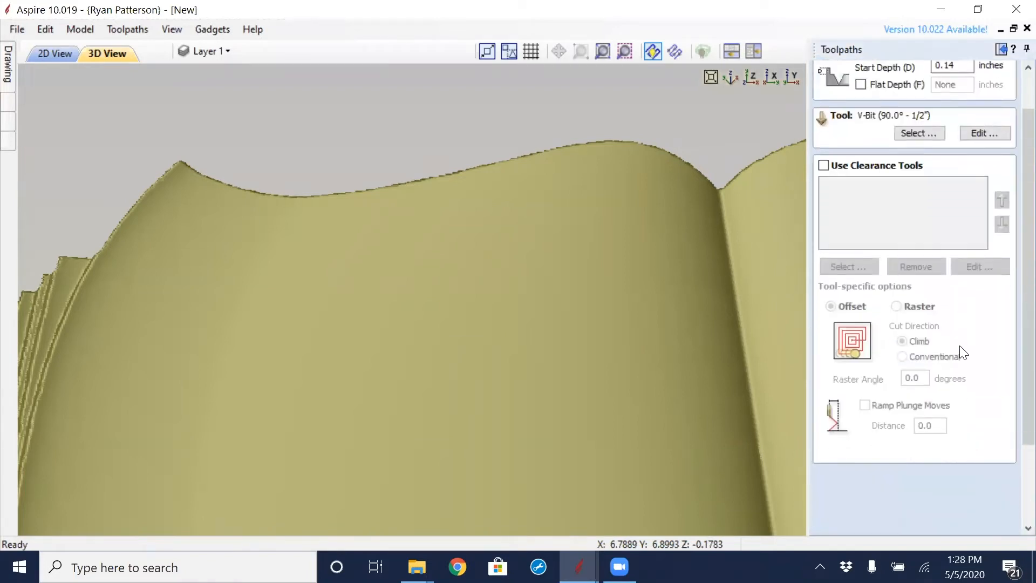
pyautogui.scroll(-2, 963, 351)
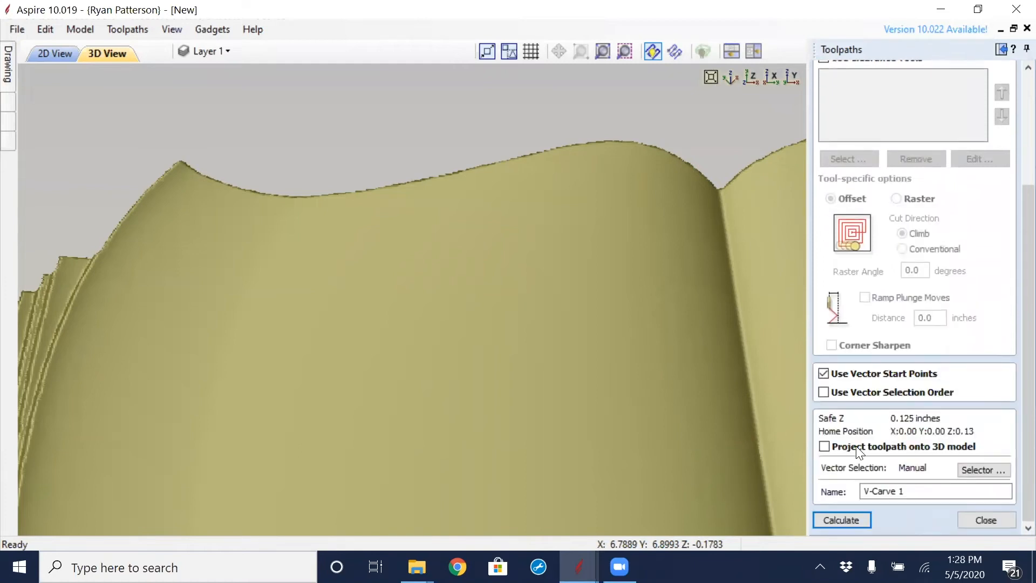
pyautogui.click(840, 449)
pyautogui.click(845, 519)
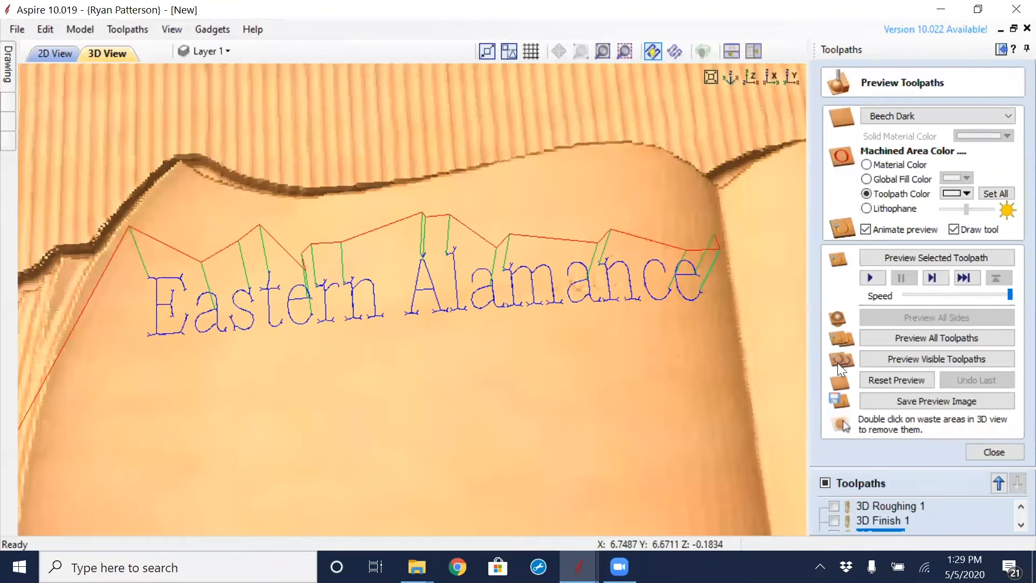
# - Recalculate the projected V-Carve 1 toolpath with a start depth of 0 and preview the carved "Eastern Alamance" lettering
pyautogui.scroll(-1, 884, 515)
pyautogui.doubleClick(876, 520)
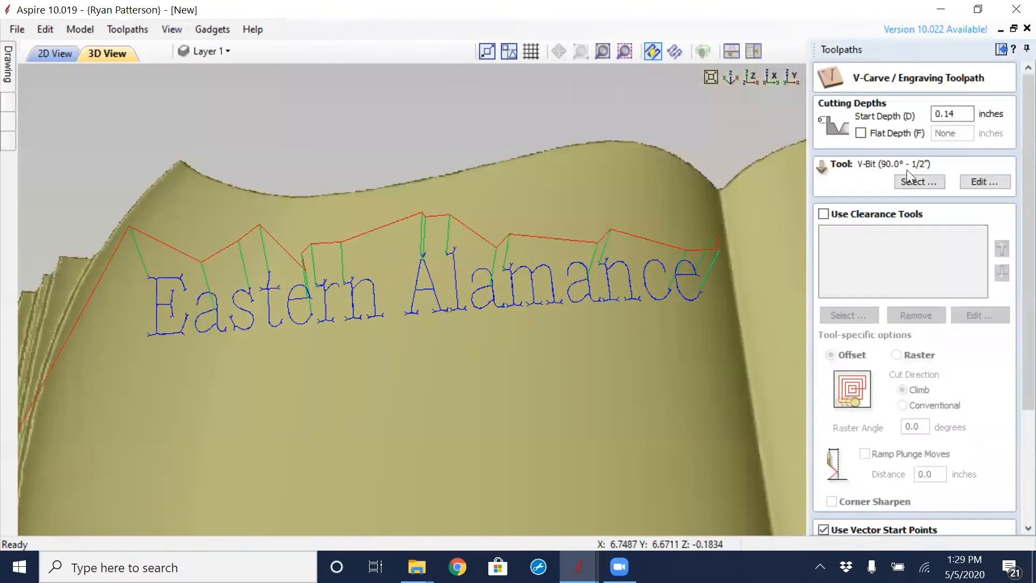
pyautogui.write('0')
pyautogui.scroll(-3, 939, 399)
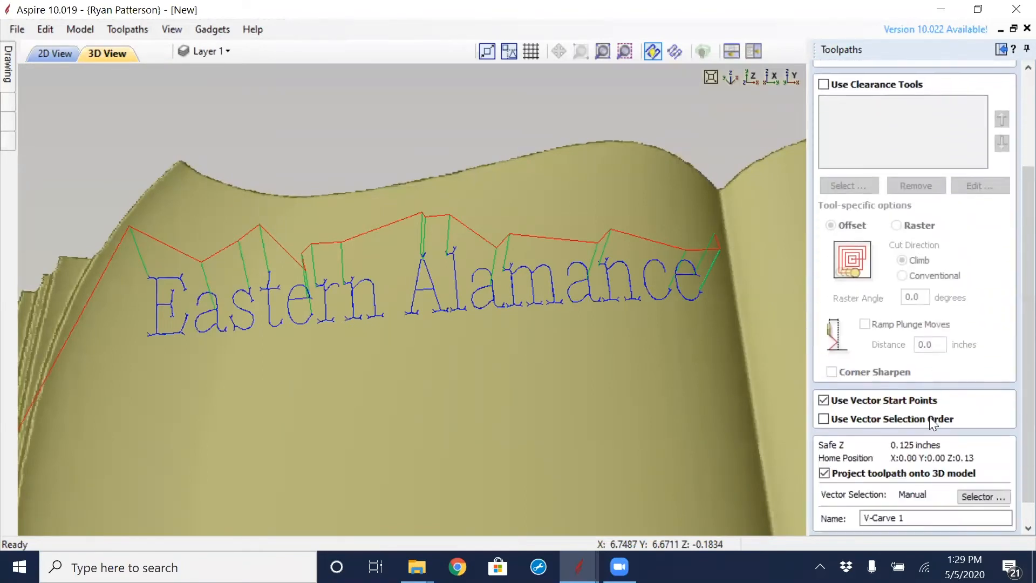
pyautogui.click(840, 519)
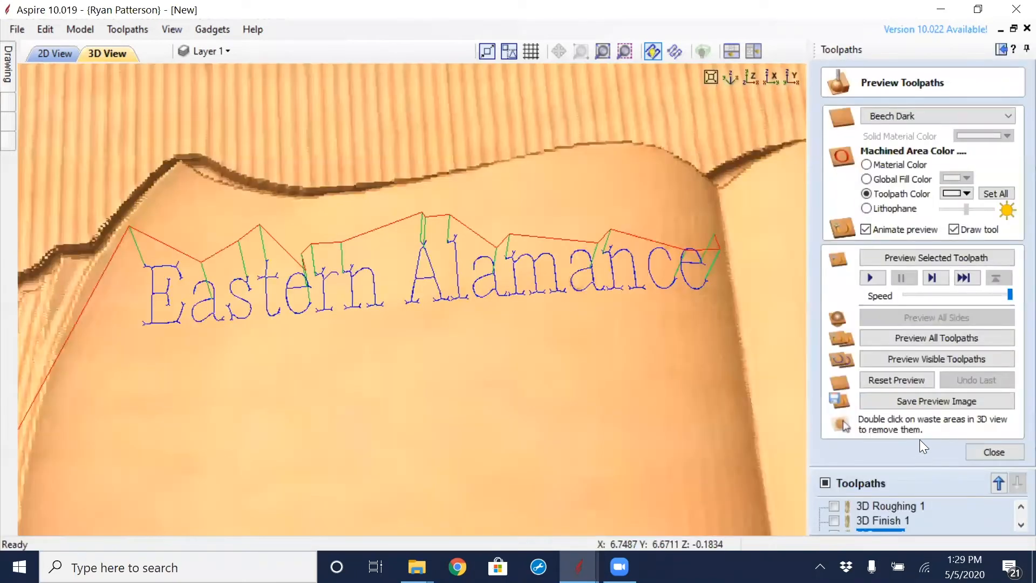
pyautogui.click(923, 359)
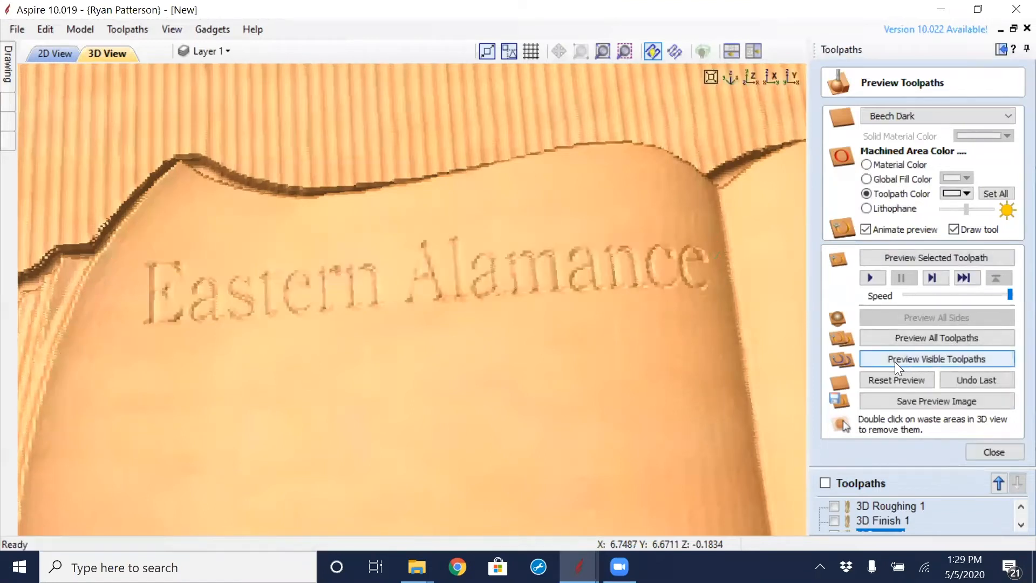
pyautogui.moveTo(637, 364); pyautogui.dragTo(640, 300)
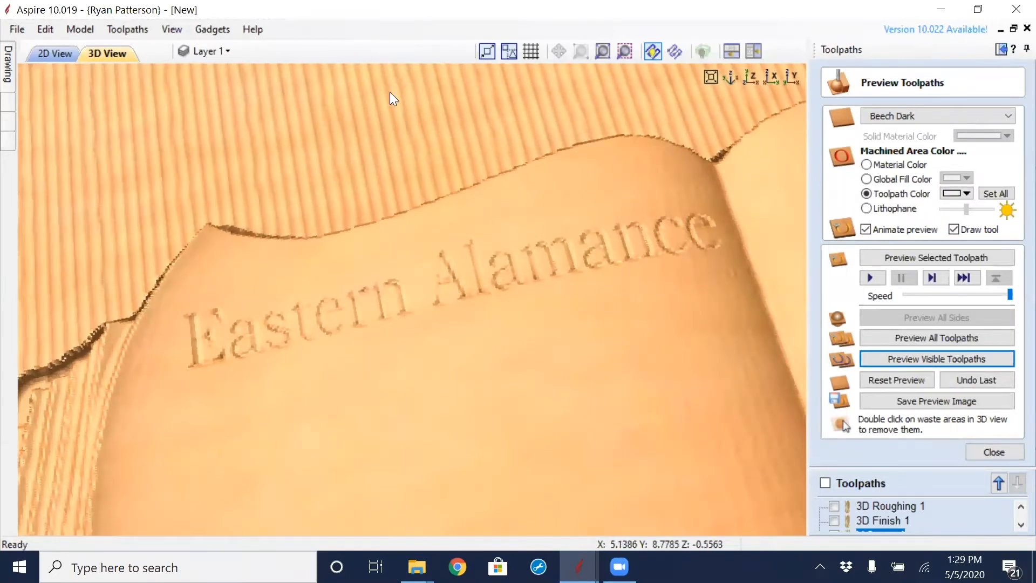
# - Set the preview simulation quality to Extremely High (8 x Slower) and simulate all toolpaths
pyautogui.click(129, 27)
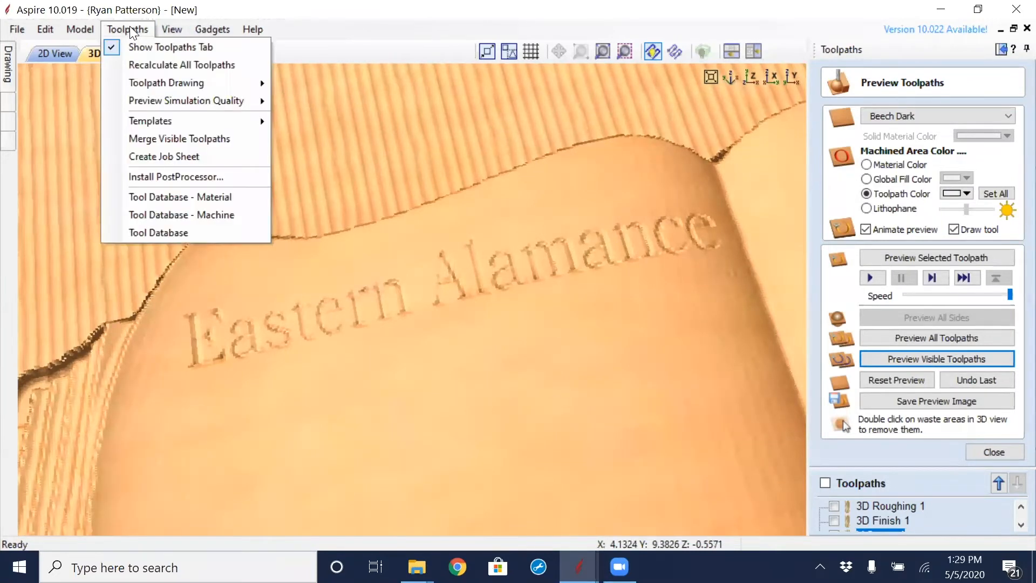
pyautogui.moveTo(246, 105)
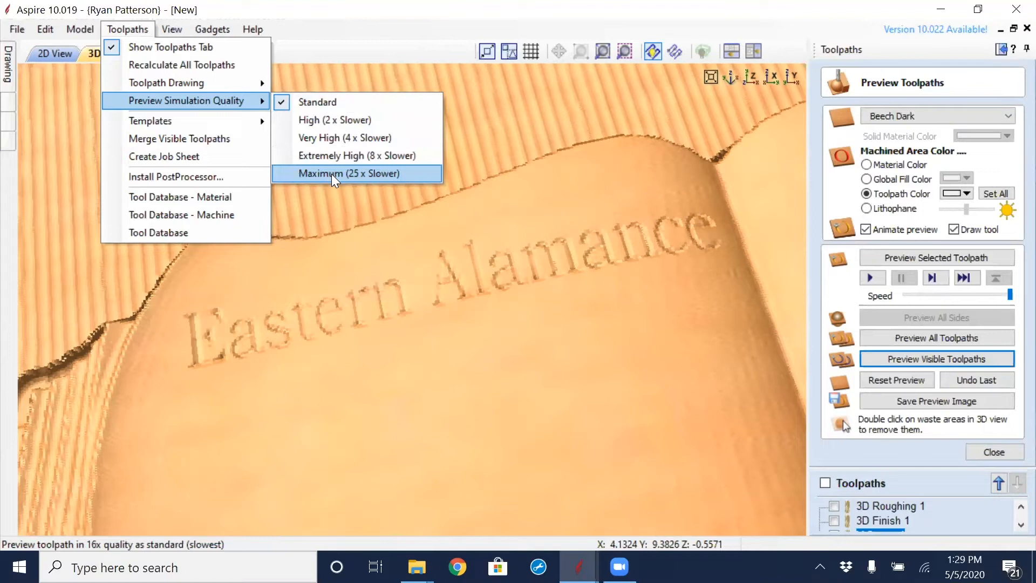
pyautogui.click(331, 156)
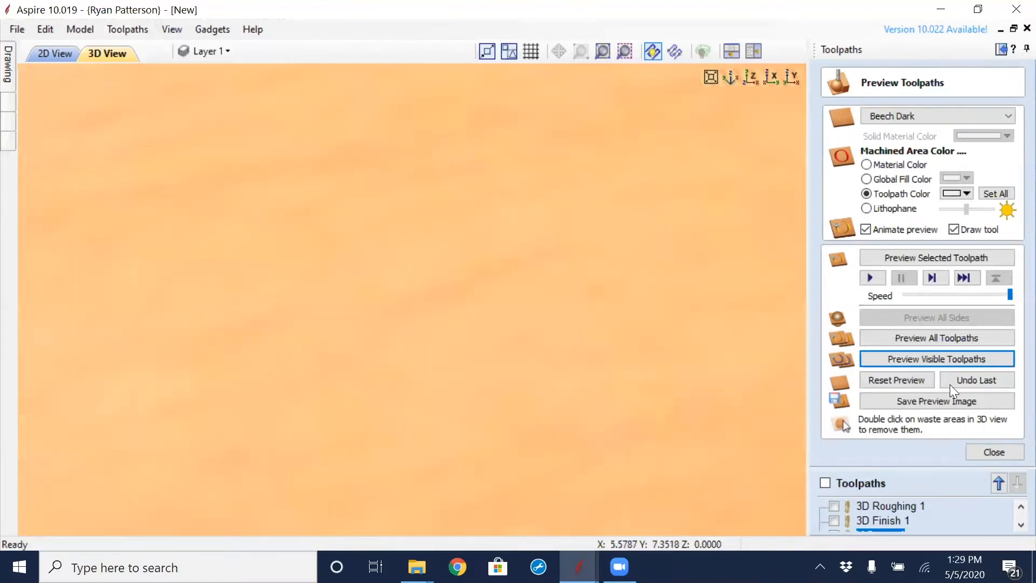
pyautogui.click(936, 338)
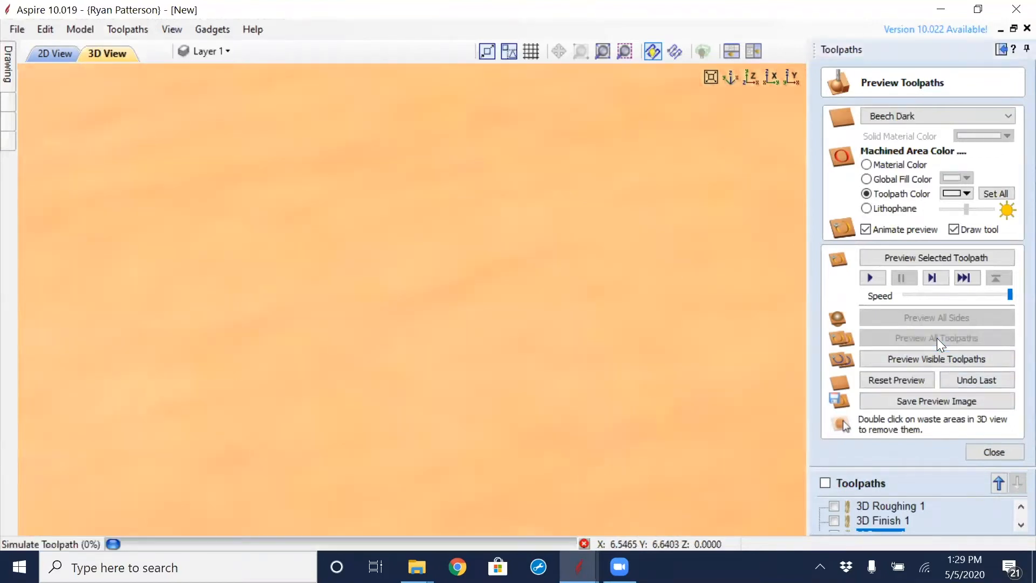
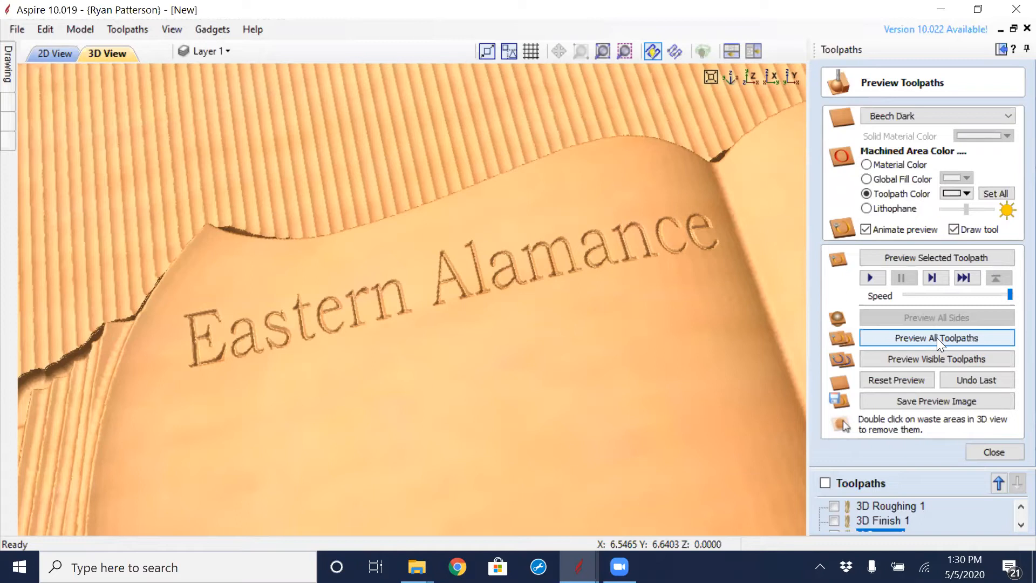
pyautogui.click(936, 338)
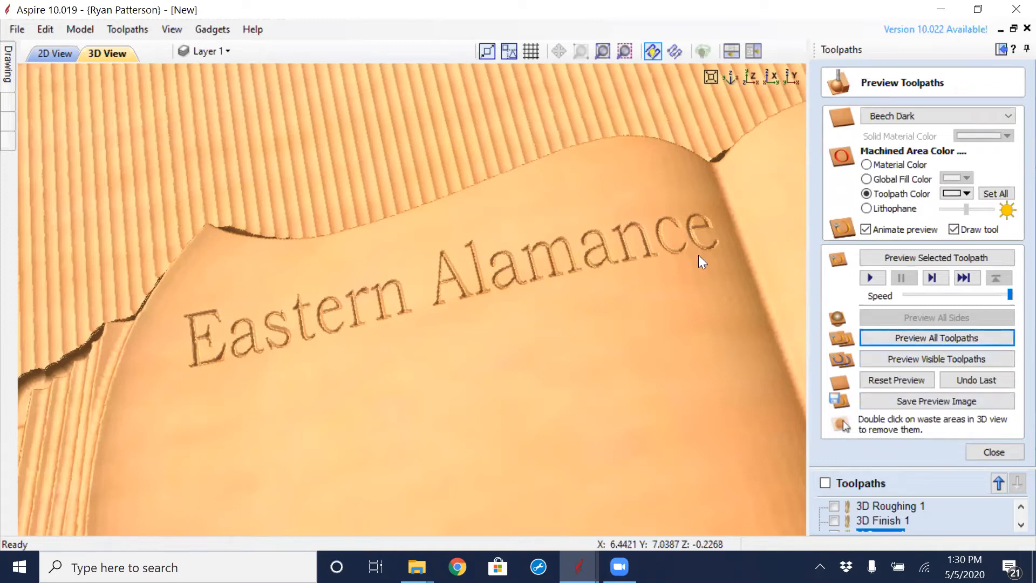
# - Return the preview simulation quality to Standard and simulate all toolpaths again
pyautogui.click(126, 30)
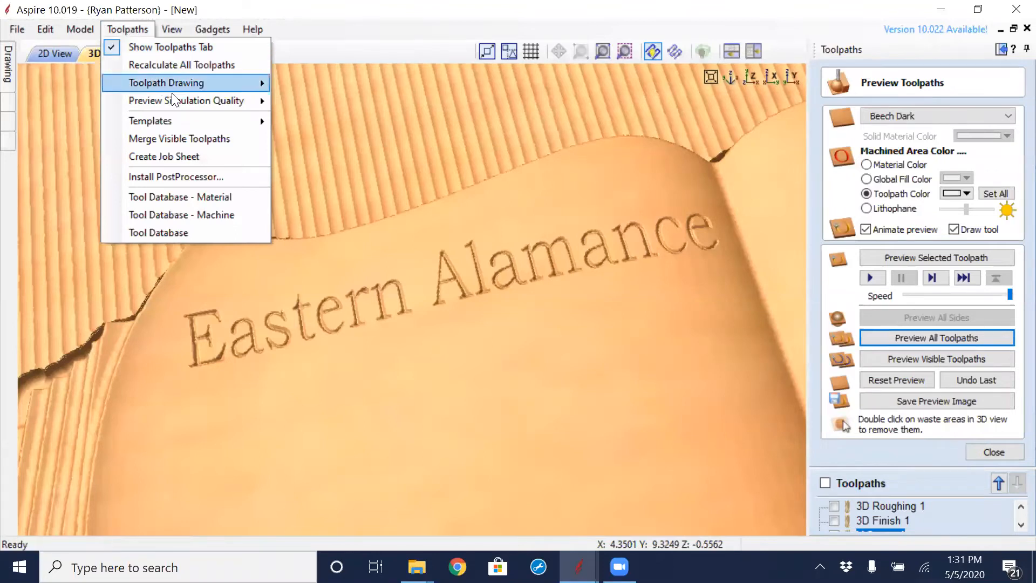
pyautogui.moveTo(181, 99)
pyautogui.click(316, 103)
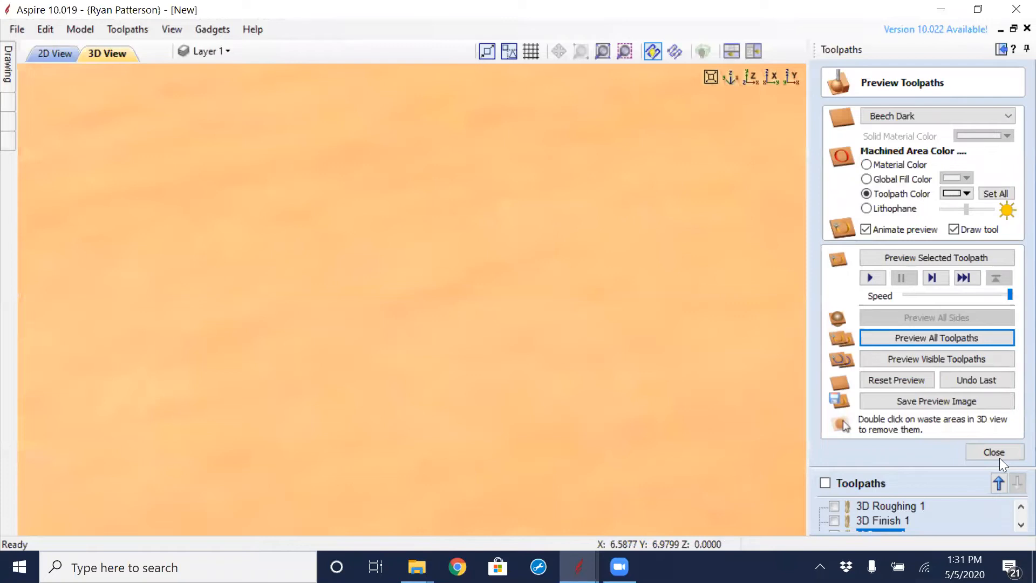
pyautogui.click(939, 339)
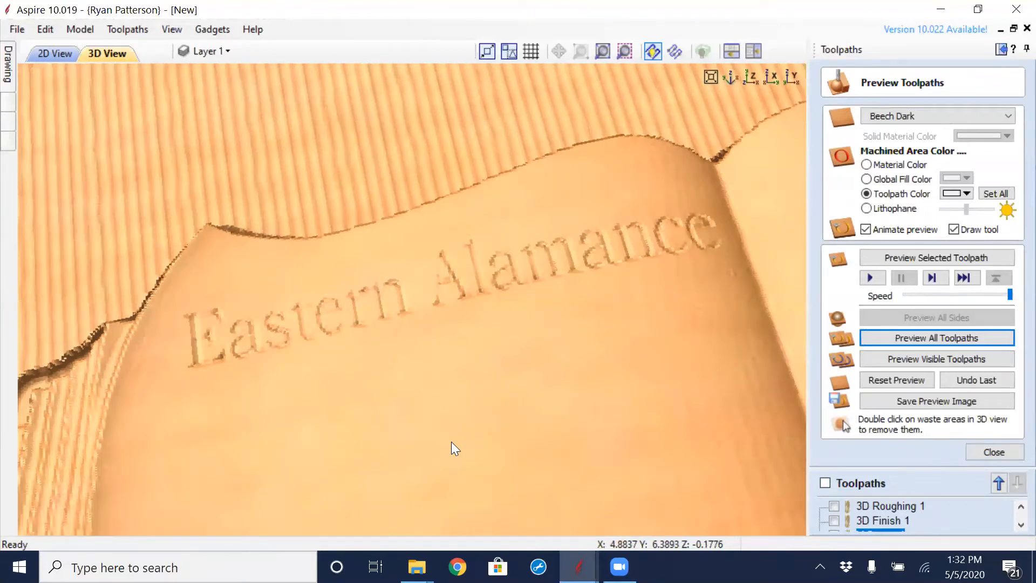
# - In the 2D View, place a copy of the combined book-and-cap outline outside the board near the eagle, and reselect the original outline
pyautogui.click(53, 53)
pyautogui.click(272, 139)
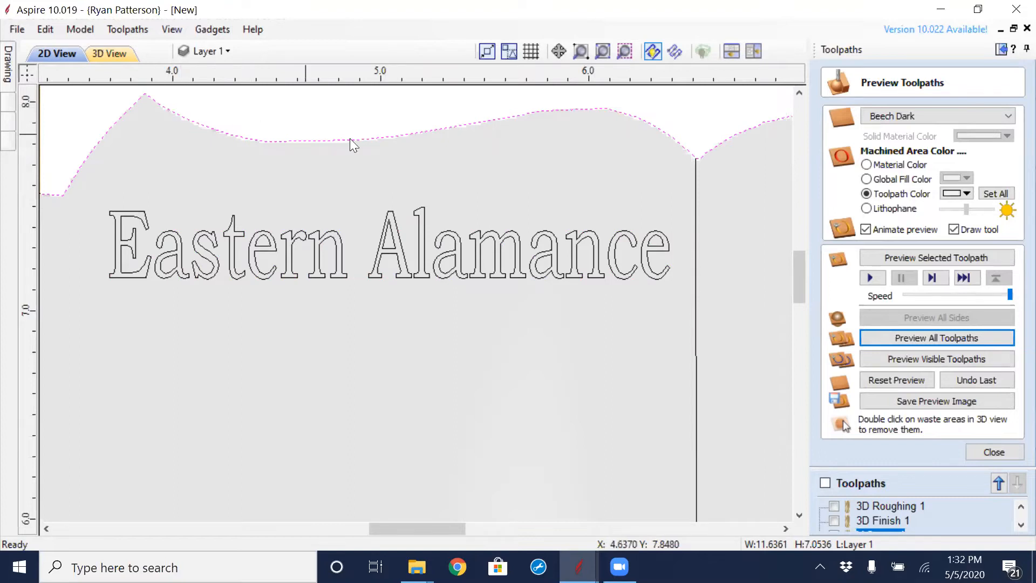
pyautogui.scroll(-3, 398, 139)
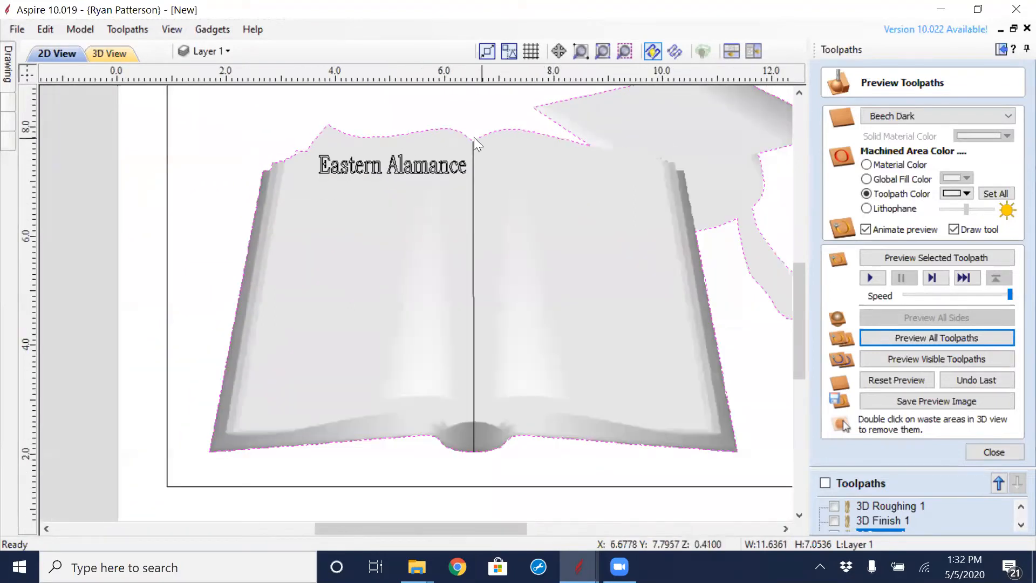
pyautogui.scroll(-2, 437, 143)
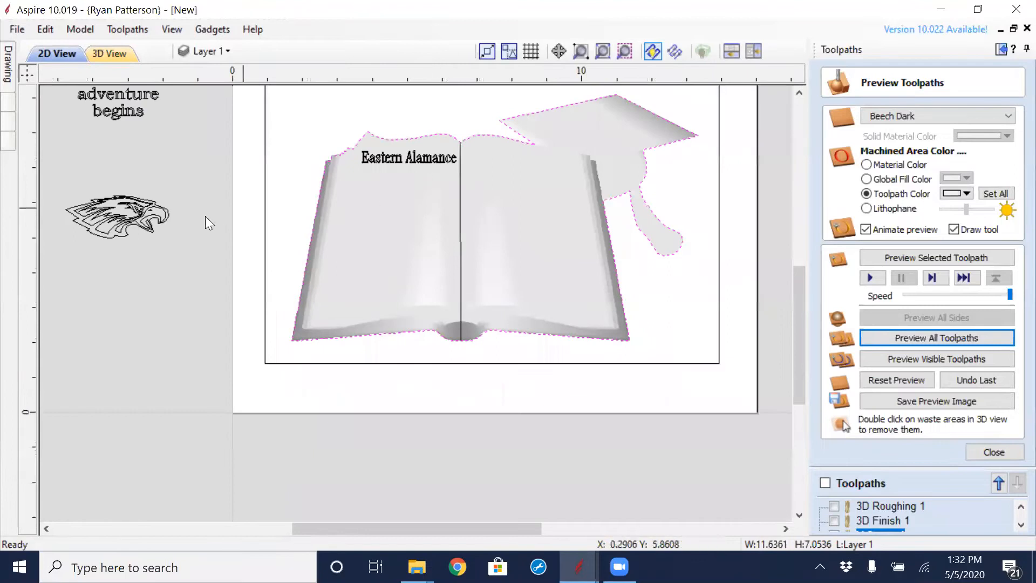
pyautogui.moveTo(232, 278); pyautogui.dragTo(416, 361, button='middle')
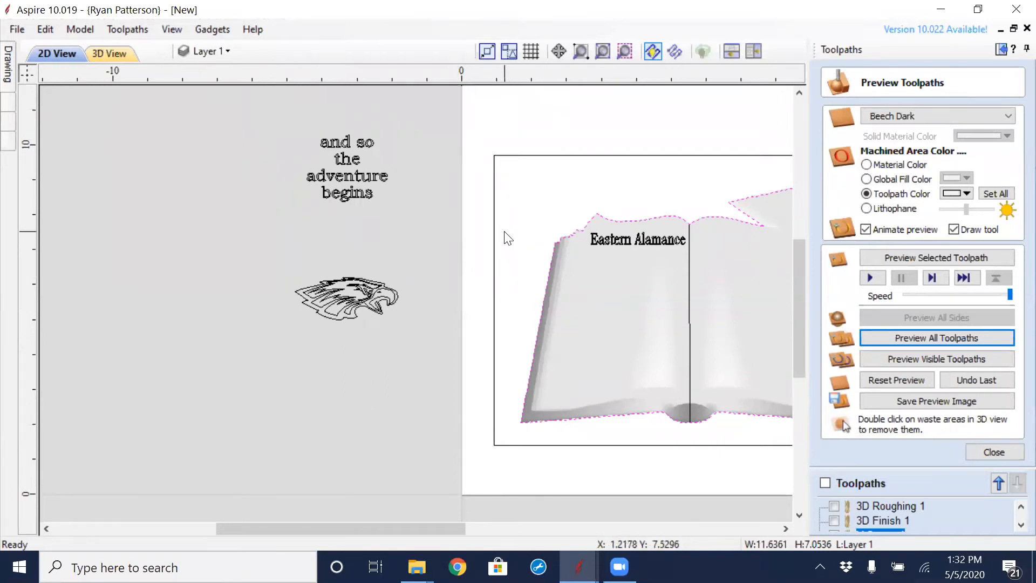
pyautogui.click(646, 218)
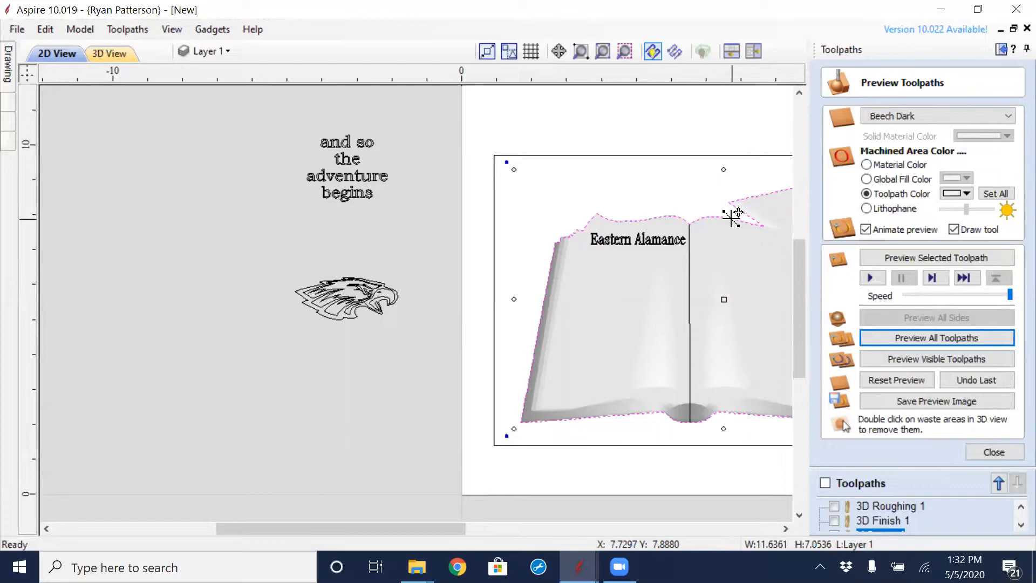
pyautogui.moveTo(731, 217); pyautogui.dragTo(115, 251)
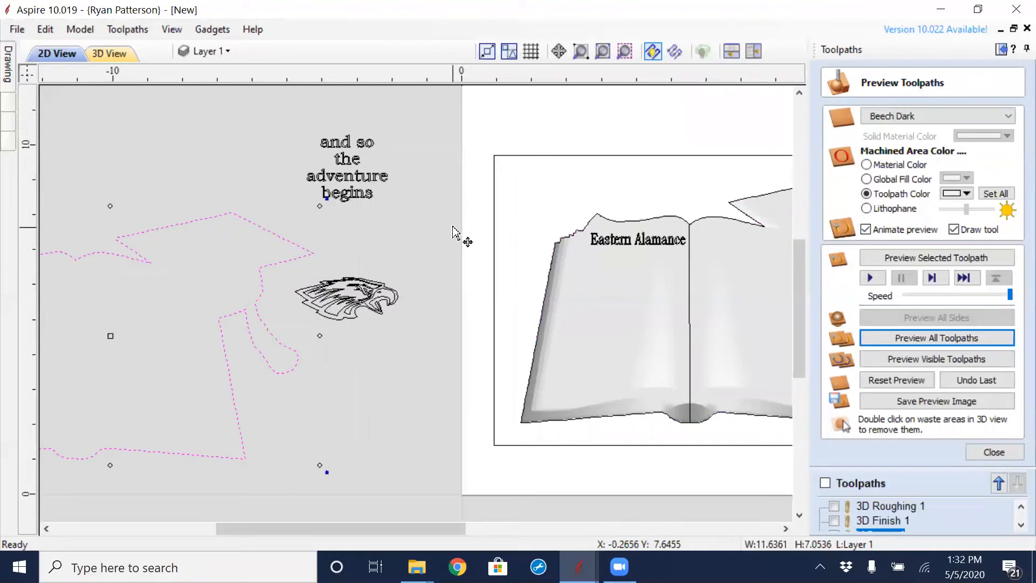
pyautogui.click(664, 217)
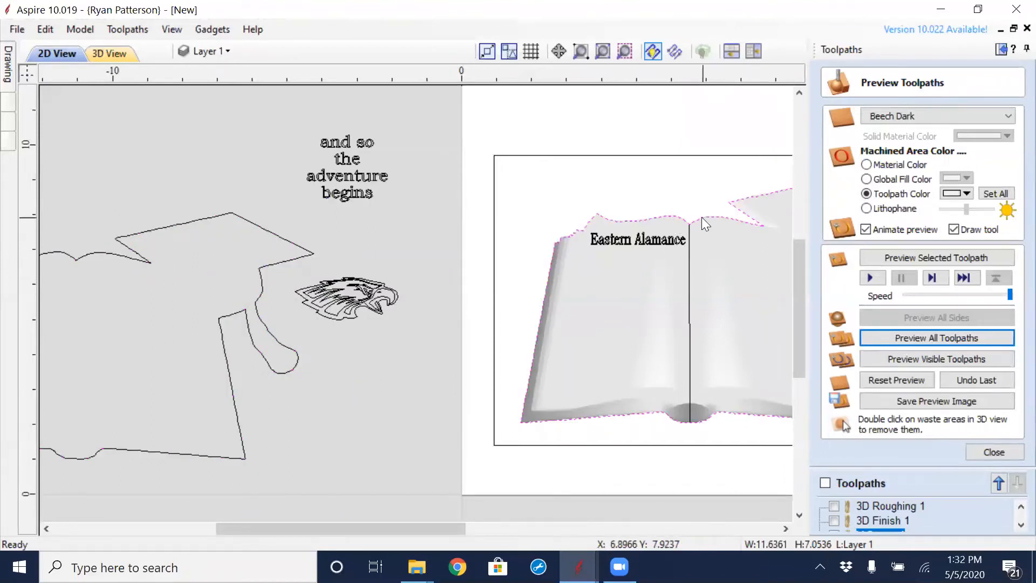
# - Select the copied book-and-cap outline outside the board and open it for node editing along the left page's upper edge
pyautogui.click(229, 314)
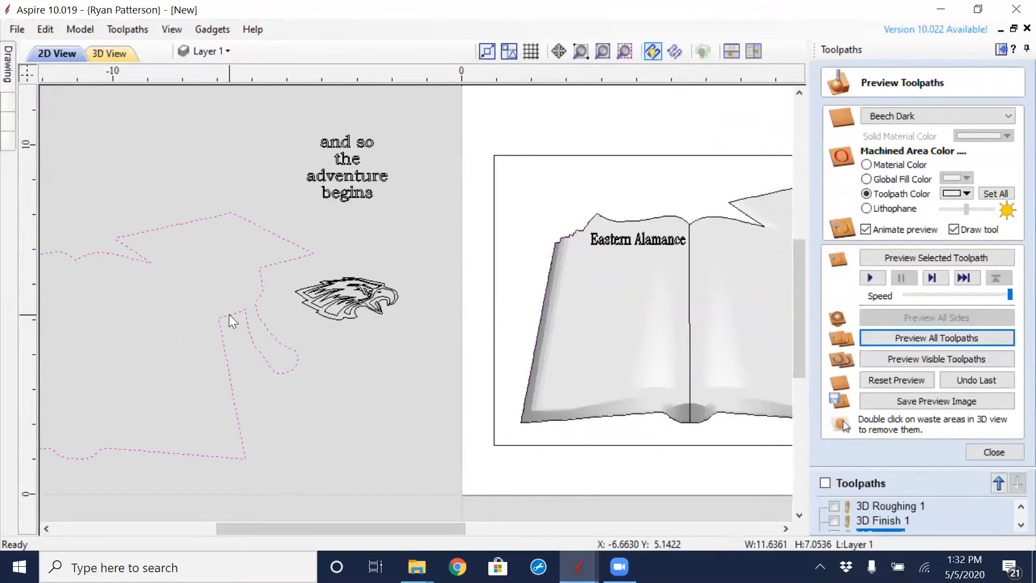
pyautogui.scroll(-3, 164, 325)
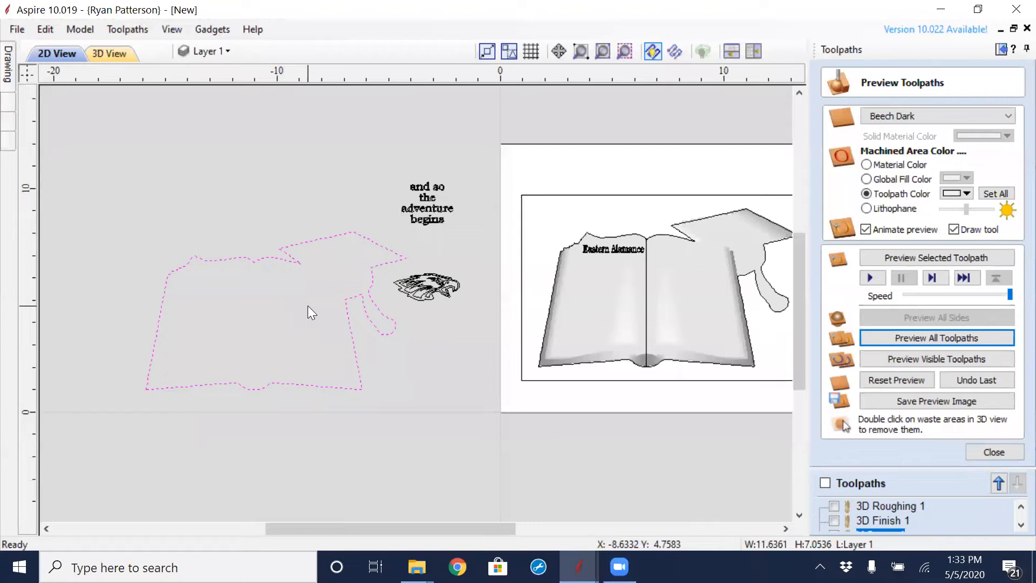
pyautogui.scroll(3, 226, 250)
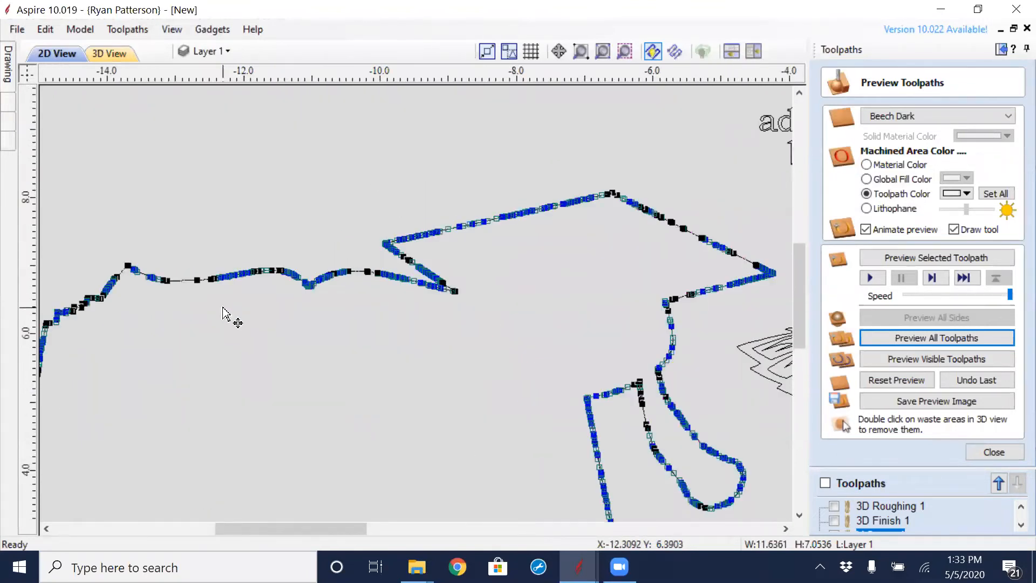
pyautogui.scroll(2, 189, 278)
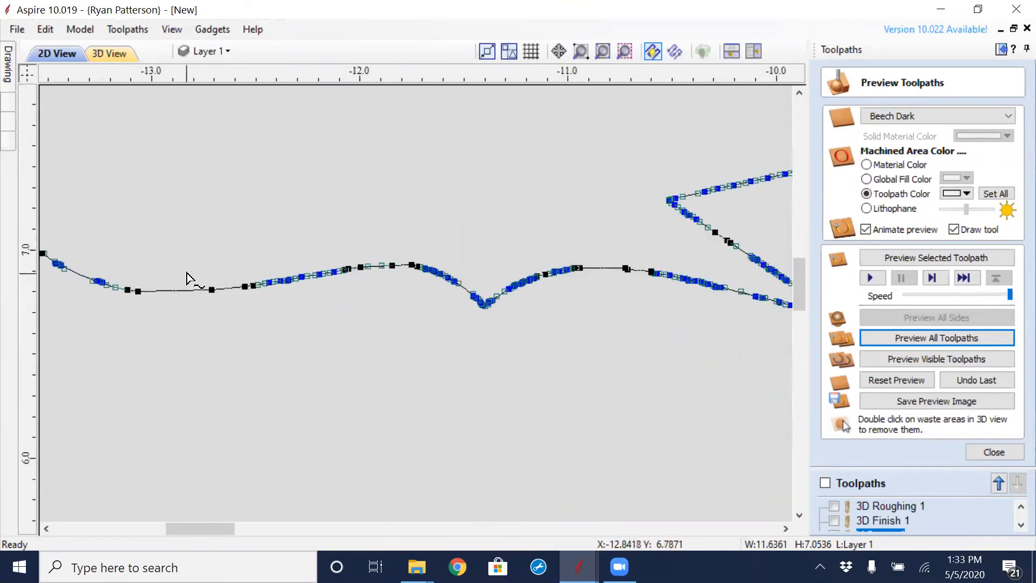
pyautogui.scroll(-3, 185, 277)
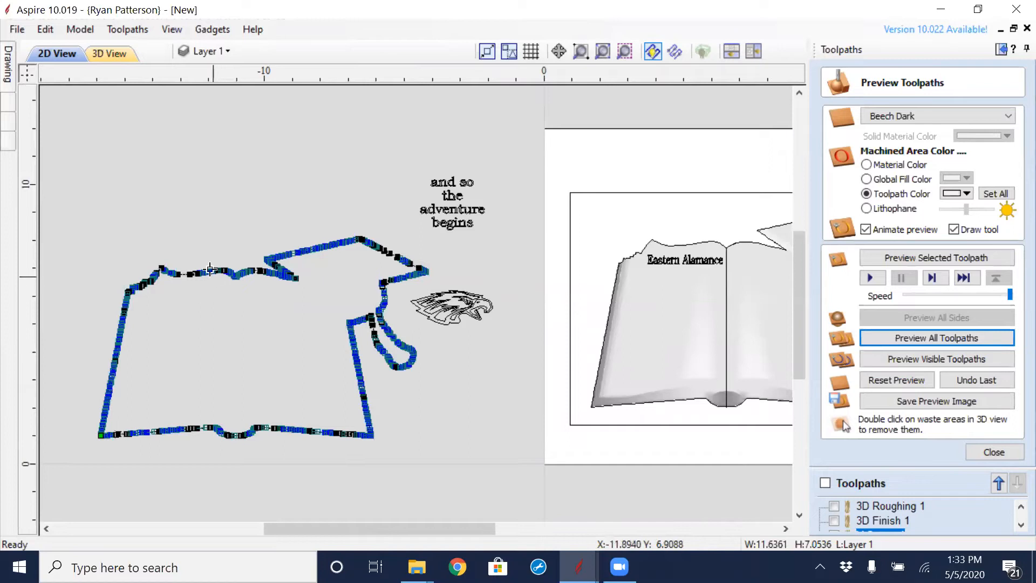
pyautogui.scroll(5, 210, 267)
pyautogui.scroll(5, 372, 331)
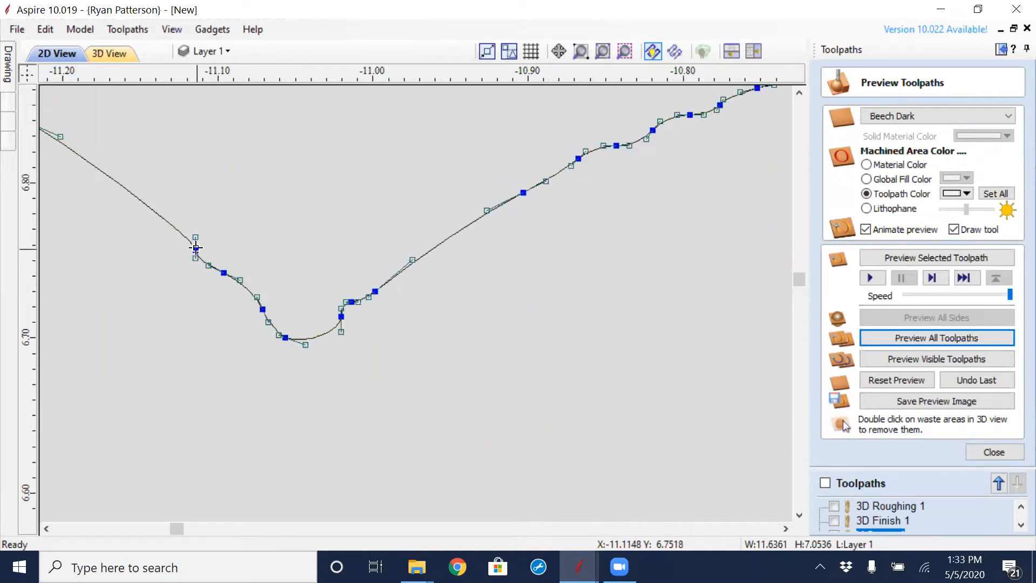
pyautogui.click(185, 276)
pyautogui.scroll(-2, 189, 270)
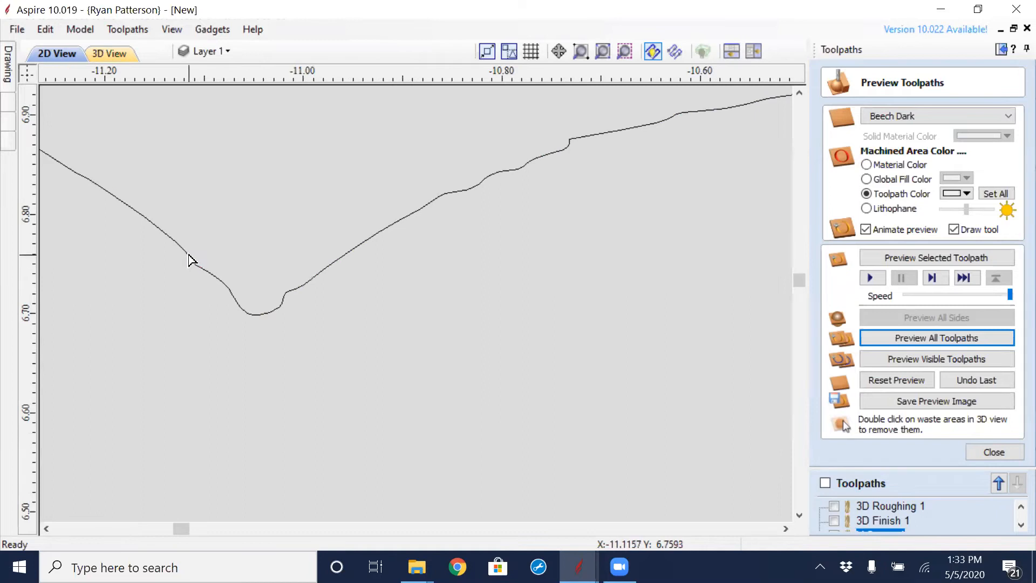
pyautogui.click(189, 257)
pyautogui.moveTo(185, 264); pyautogui.dragTo(597, 310, button='middle')
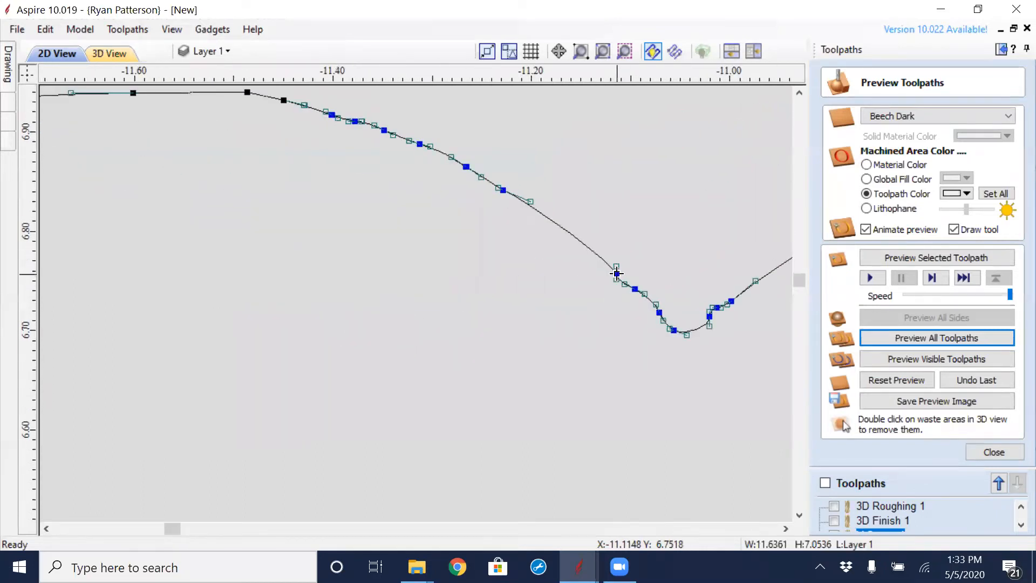
pyautogui.scroll(-4, 598, 317)
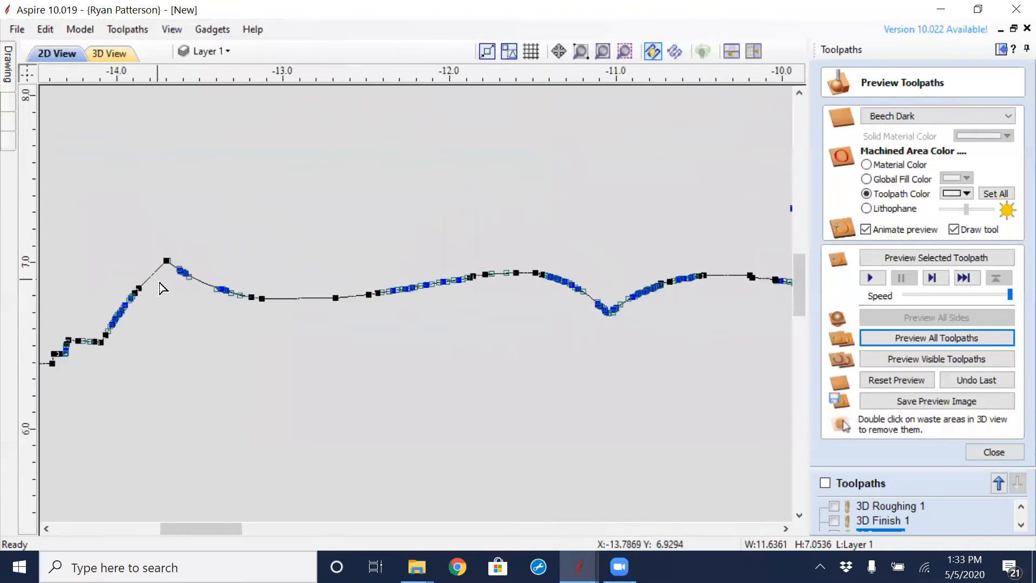
# - Cut the copied outline at two nodes, just past the left page's upper peak and just before the center-spine dip
pyautogui.scroll(5, 162, 289)
pyautogui.rightClick(369, 164)
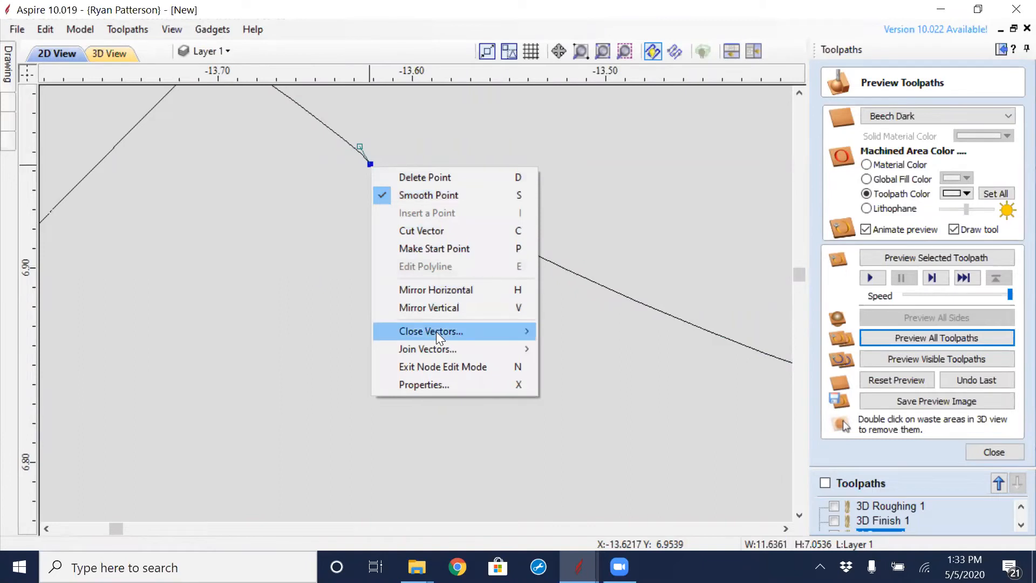
pyautogui.click(437, 232)
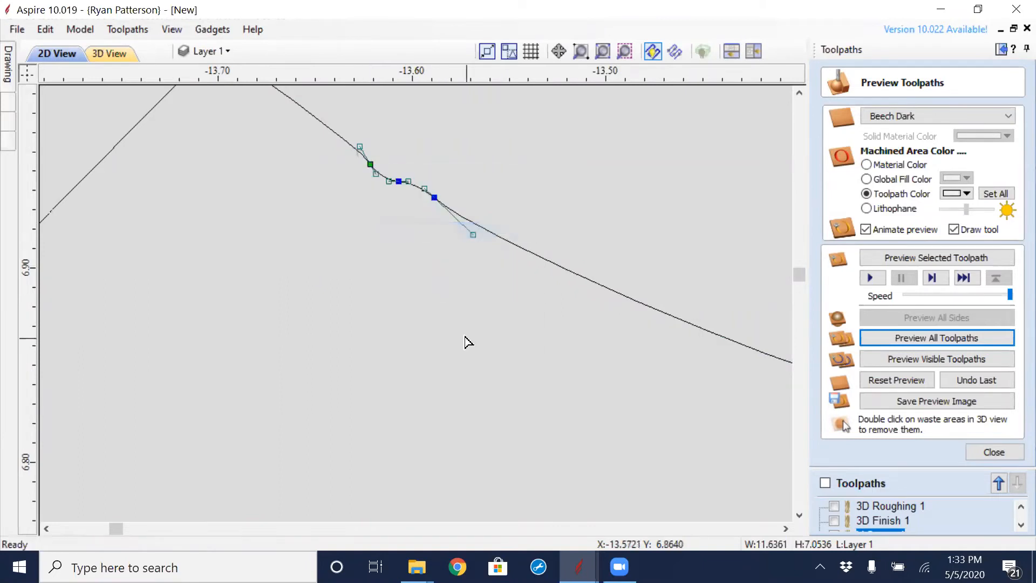
pyautogui.scroll(-3, 466, 337)
pyautogui.moveTo(710, 445); pyautogui.dragTo(140, 281, button='middle')
pyautogui.moveTo(595, 298); pyautogui.dragTo(228, 292, button='middle')
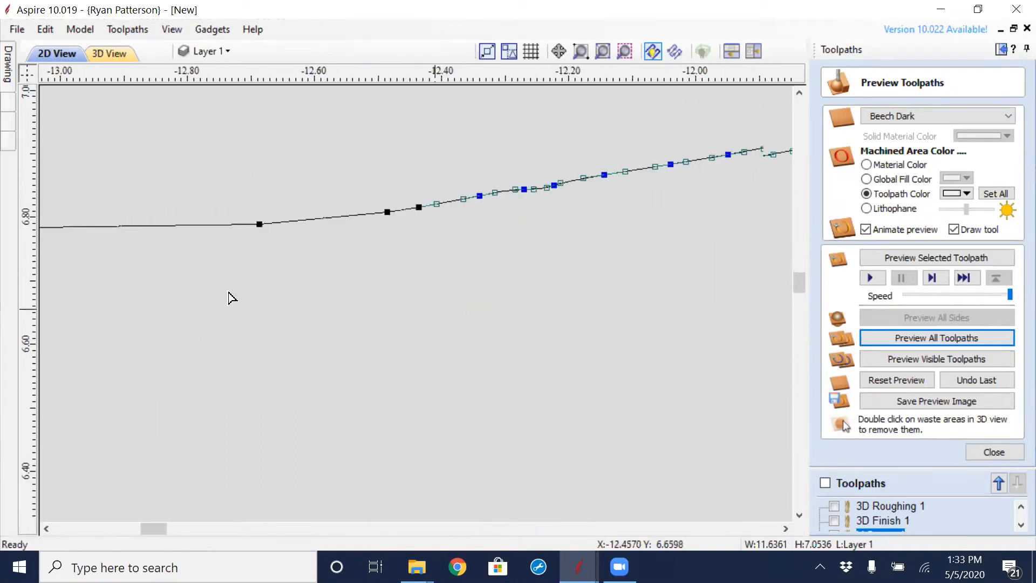
pyautogui.scroll(-2, 232, 289)
pyautogui.scroll(2, 621, 251)
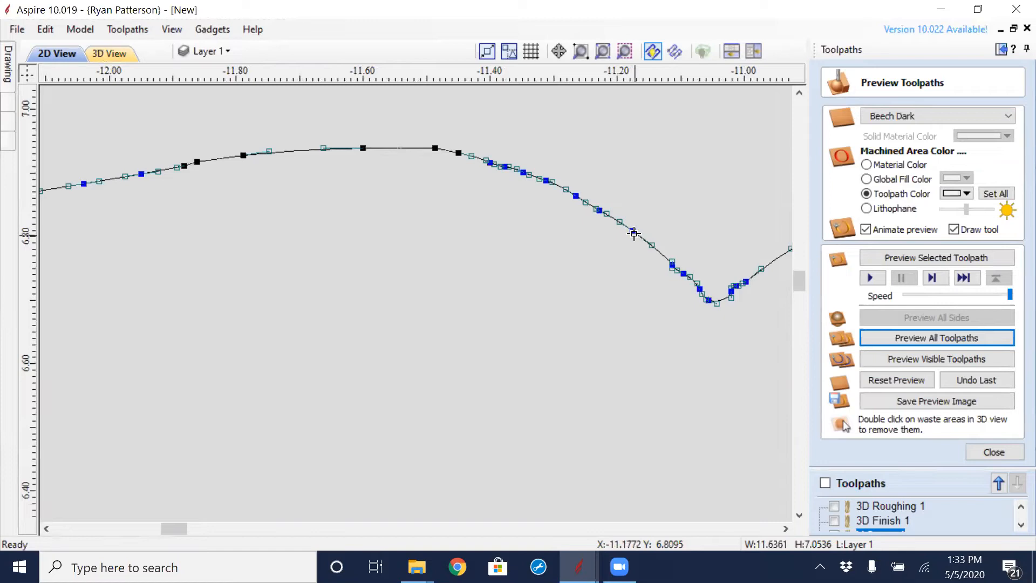
pyautogui.rightClick(635, 233)
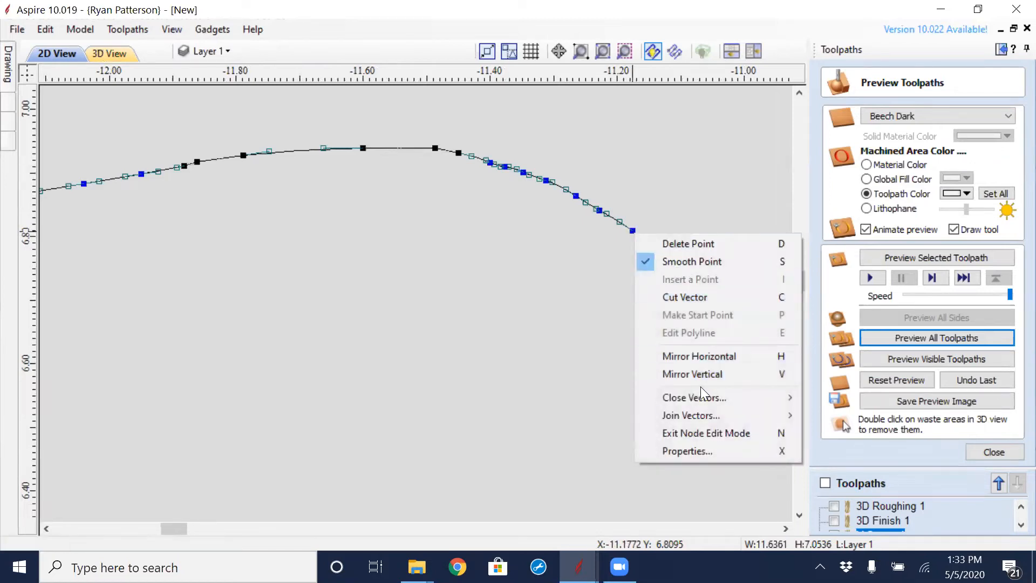
pyautogui.click(691, 297)
# - Delete the rest of the copied outline, keeping only the left page's wavy top-edge segment
pyautogui.scroll(-3, 584, 286)
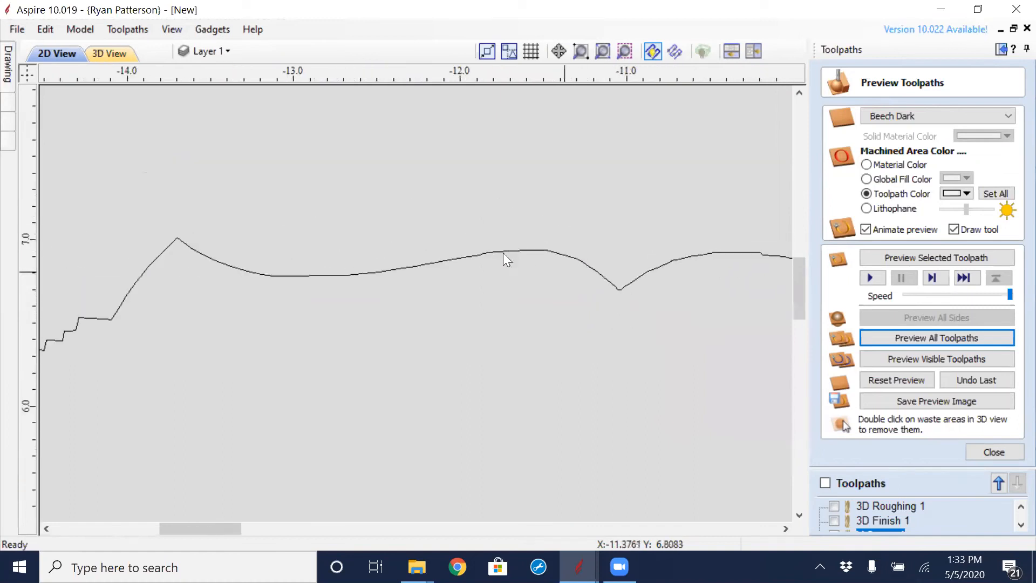
pyautogui.click(486, 253)
pyautogui.click(621, 283)
pyautogui.click(624, 287)
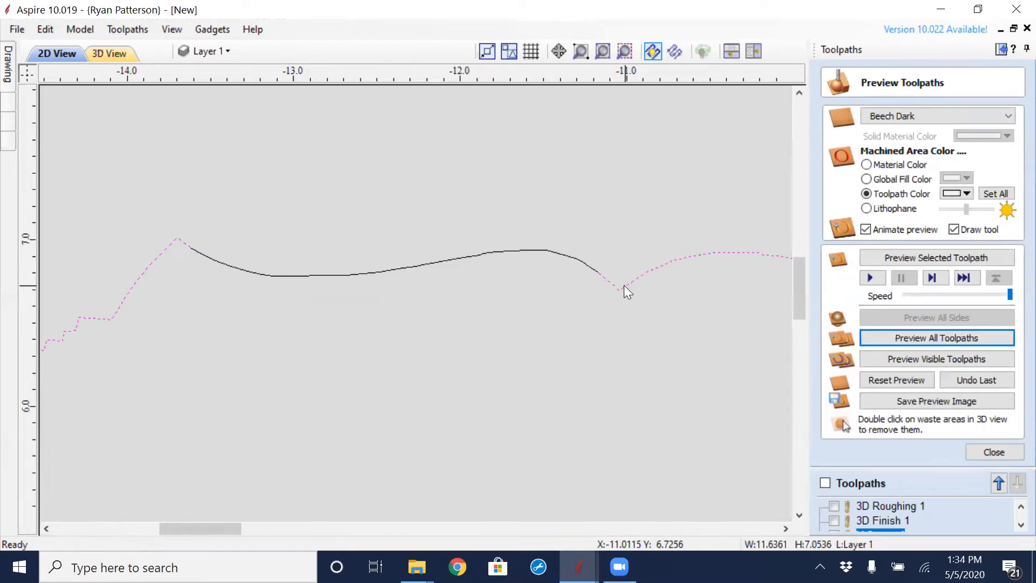
pyautogui.press('Delete')
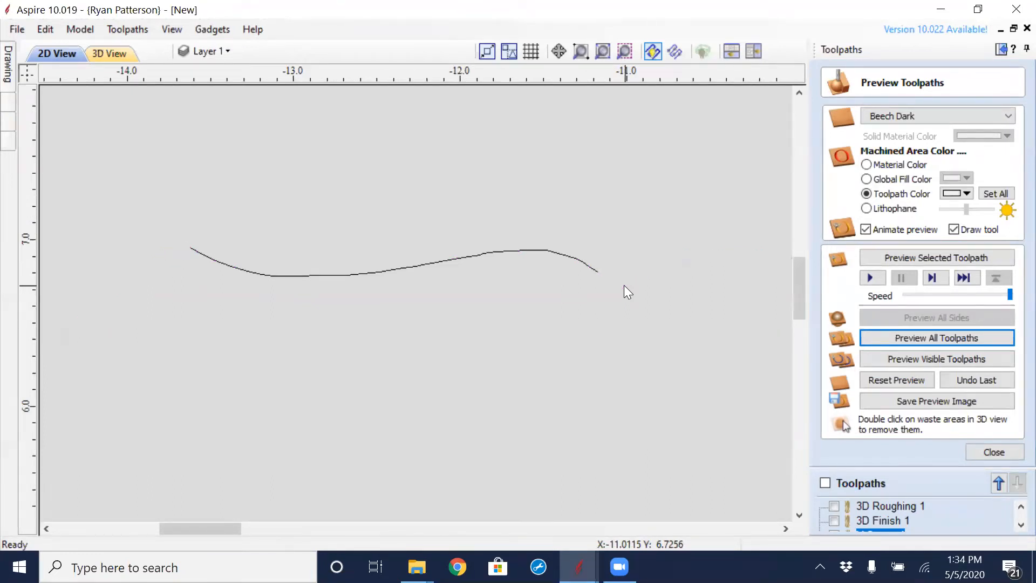
# - Examine the nodes along the isolated page-edge curve, and close the toolpath preview to return to the drawing tools
pyautogui.click(572, 257)
pyautogui.scroll(5, 567, 258)
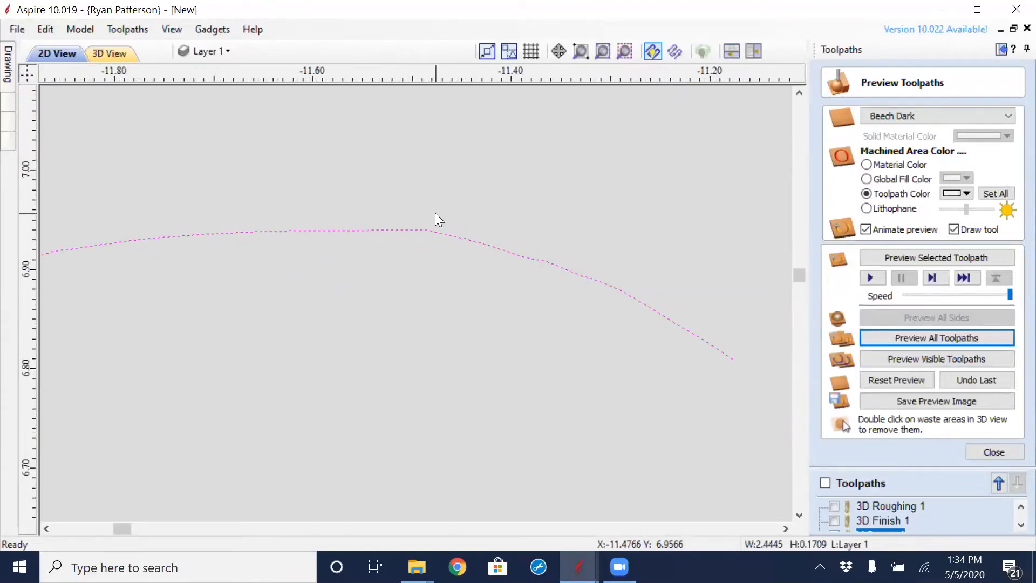
pyautogui.press('n')
pyautogui.scroll(-3, 436, 245)
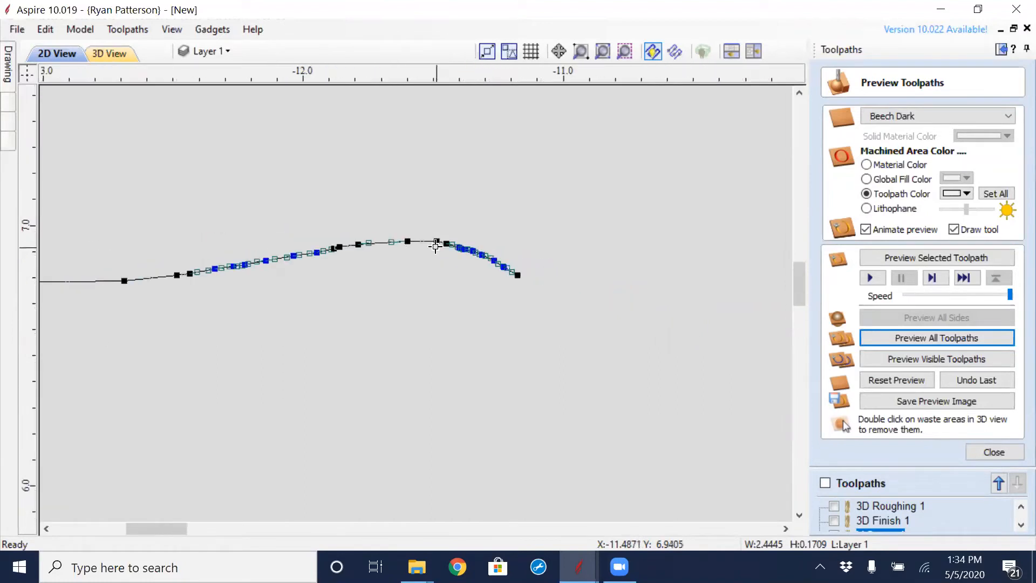
pyautogui.scroll(-3, 404, 245)
pyautogui.click(288, 306)
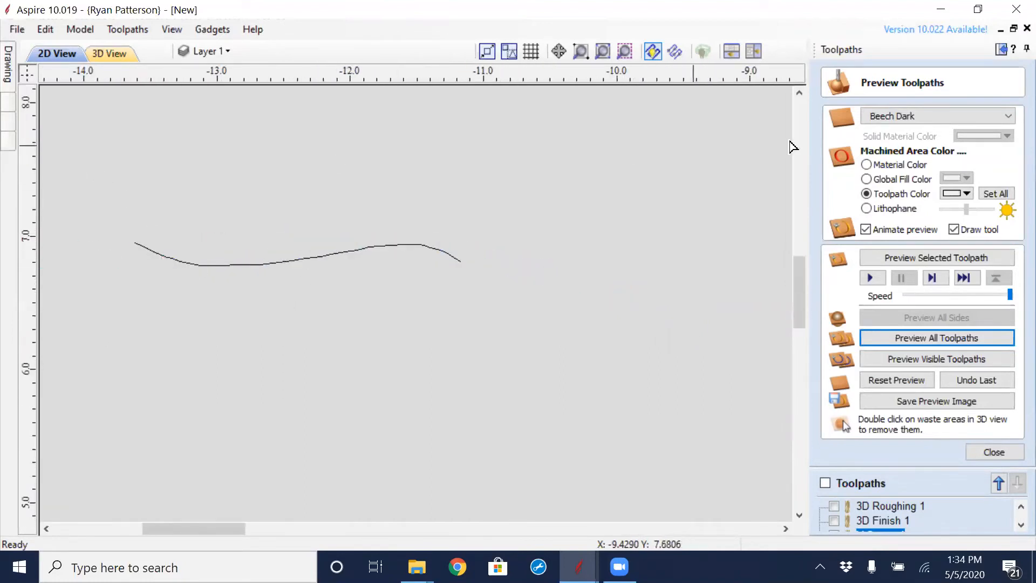
pyautogui.click(992, 453)
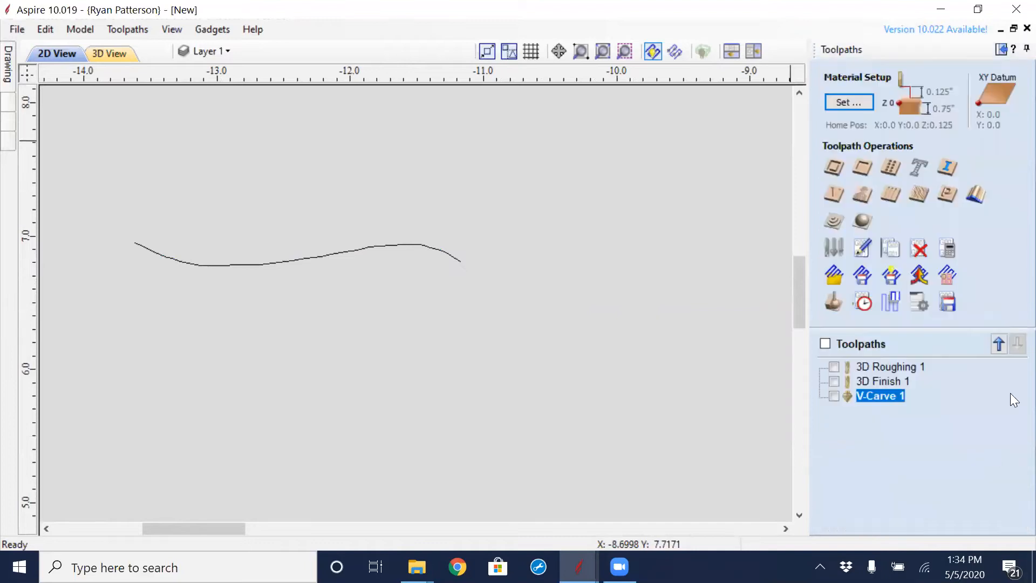
pyautogui.click(1001, 49)
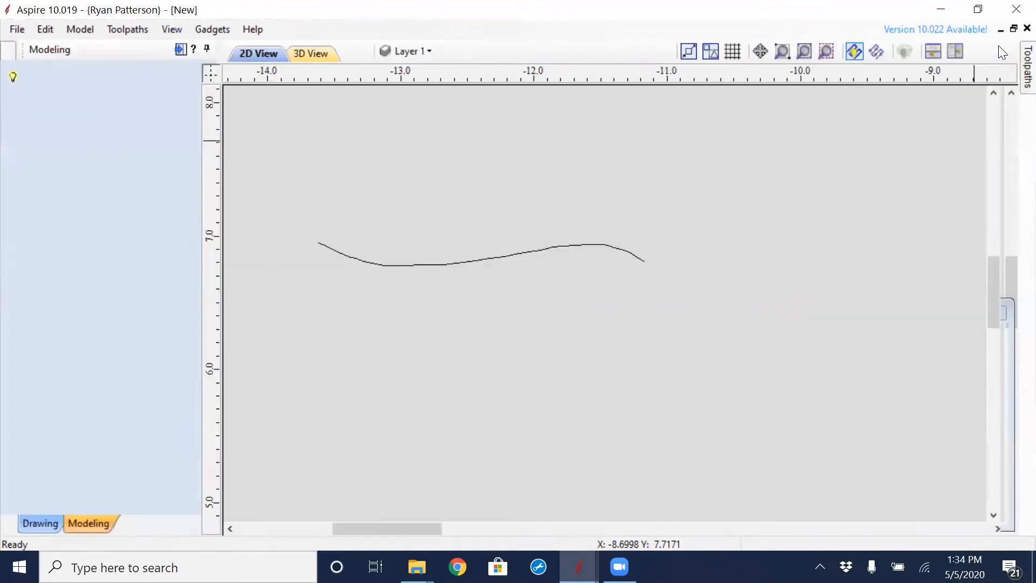
# - Fit Bezier curves to the page-edge curve with 0.01 inch tolerance, replacing the original vector, and check its nodes
pyautogui.moveTo(651, 226); pyautogui.dragTo(573, 286)
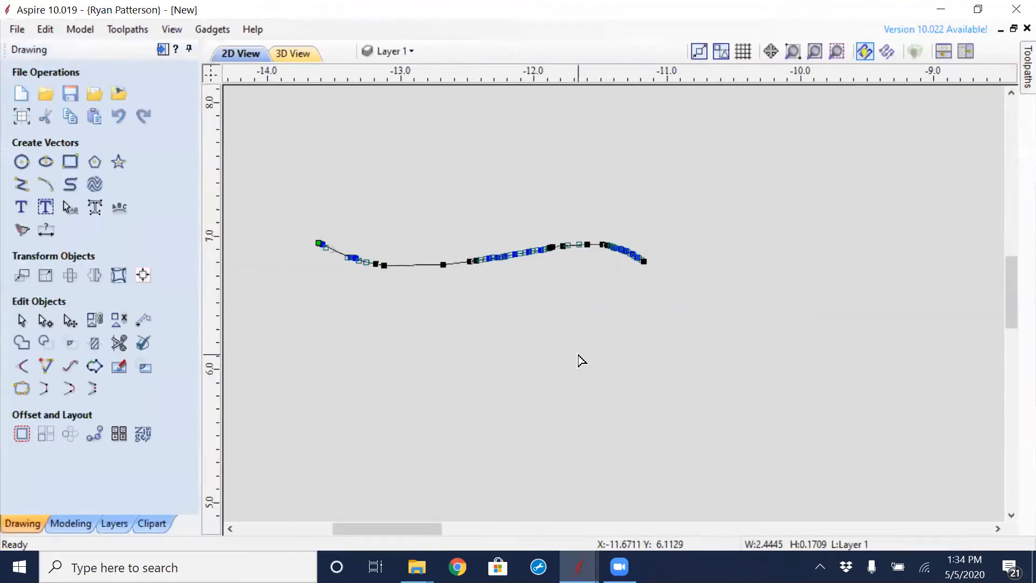
pyautogui.press('n')
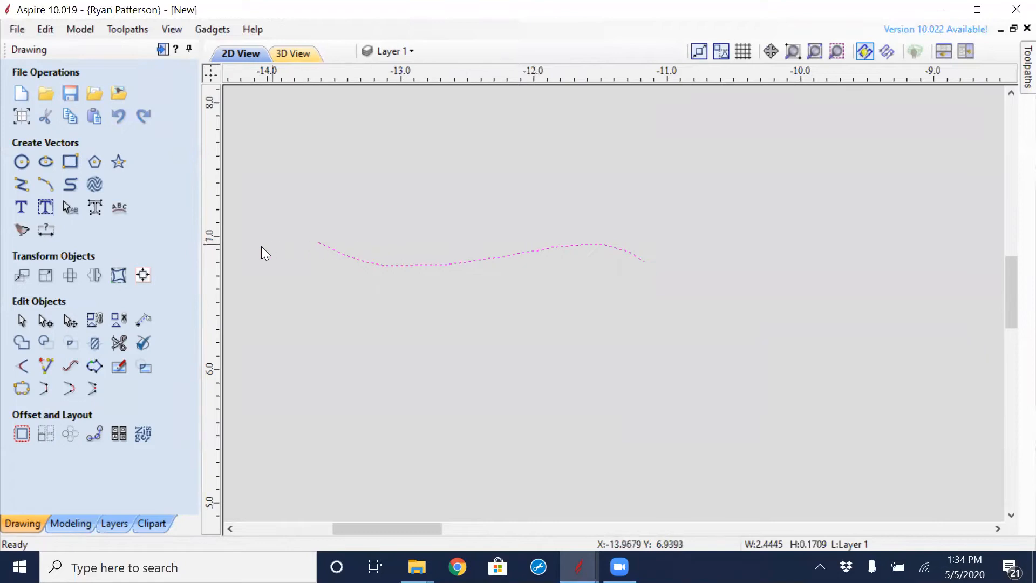
pyautogui.click(68, 368)
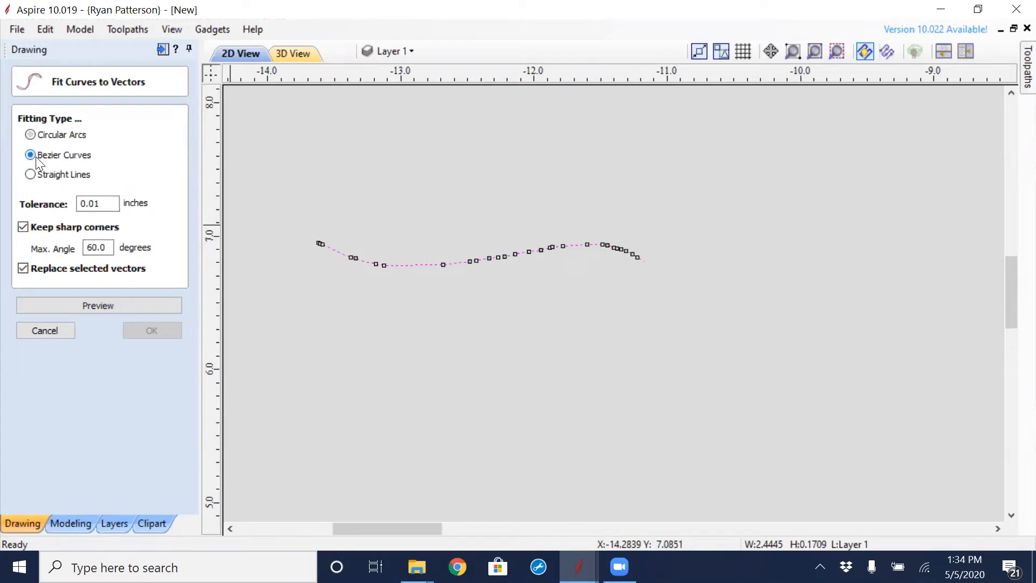
pyautogui.click(112, 307)
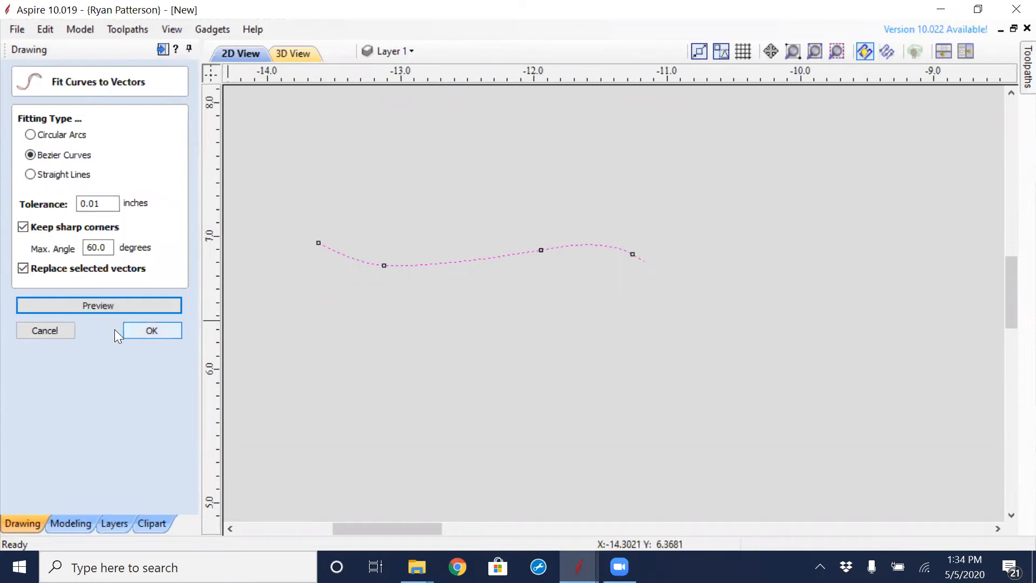
pyautogui.click(144, 332)
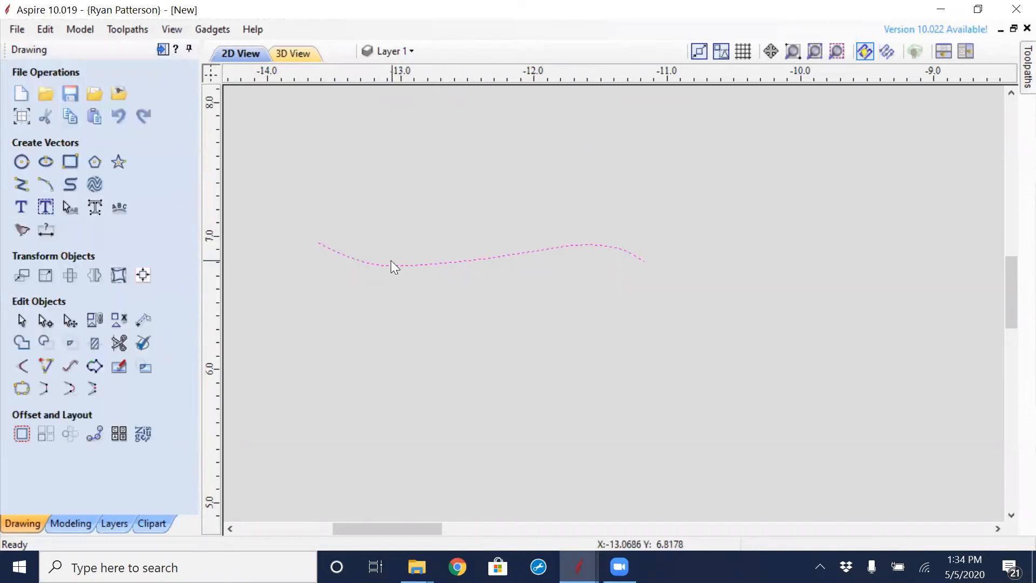
pyautogui.doubleClick(394, 277)
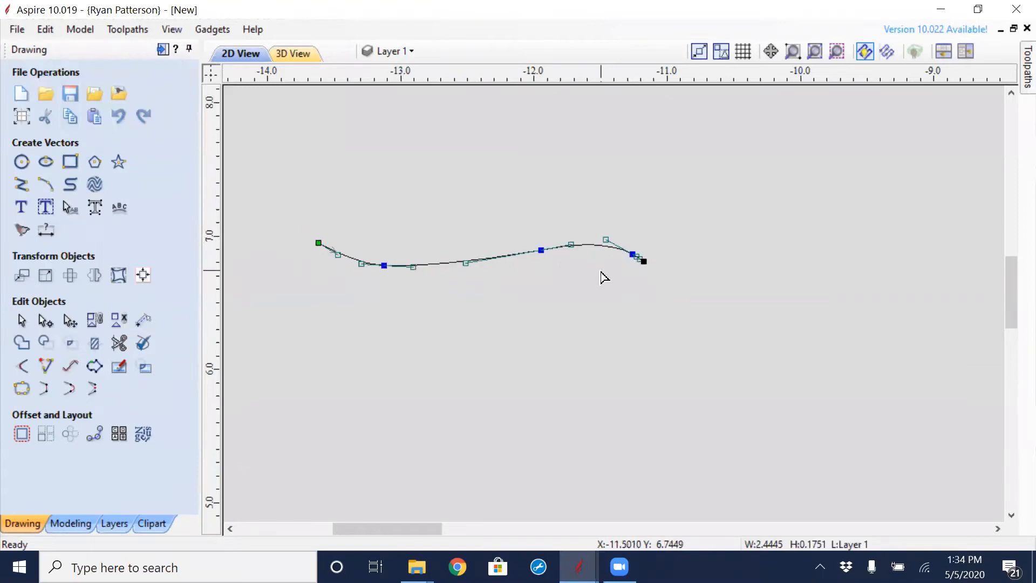
pyautogui.scroll(3, 588, 270)
pyautogui.scroll(2, 588, 270)
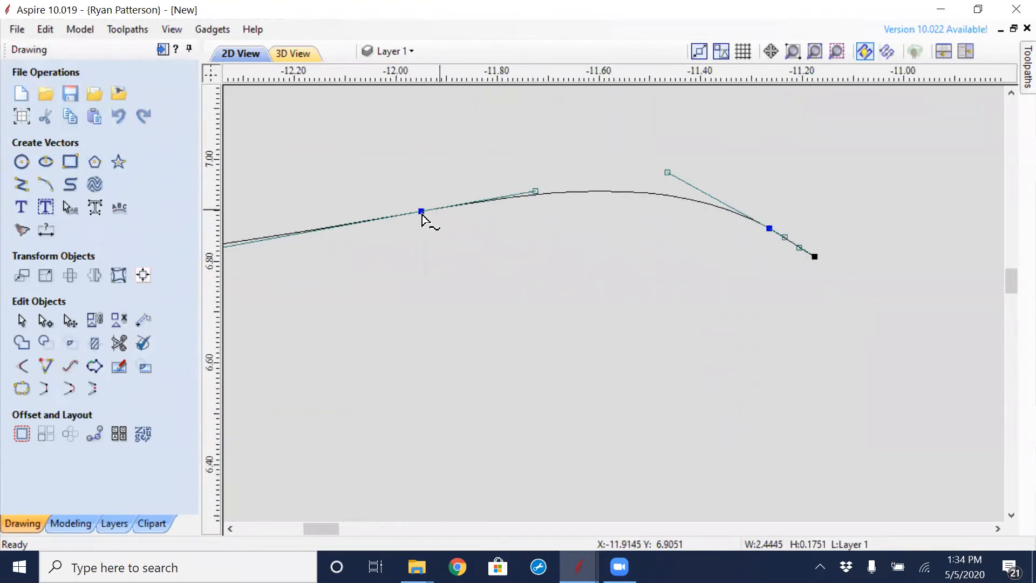
pyautogui.scroll(-8, 474, 270)
pyautogui.click(486, 289)
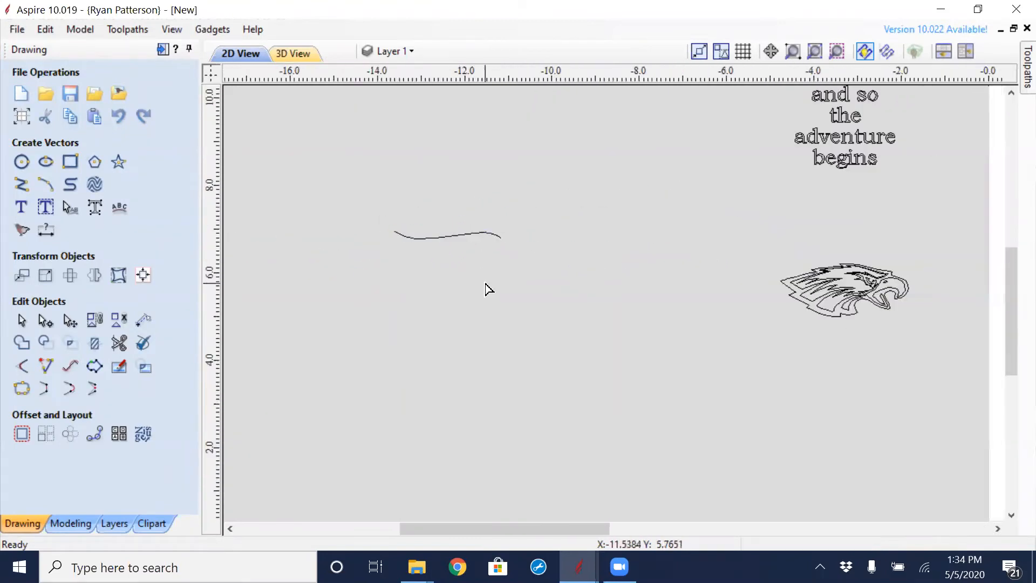
# - Move the smoothed page-edge curve onto the book's left page, just beneath the "Eastern Alamance" lettering
pyautogui.scroll(-1, 513, 369)
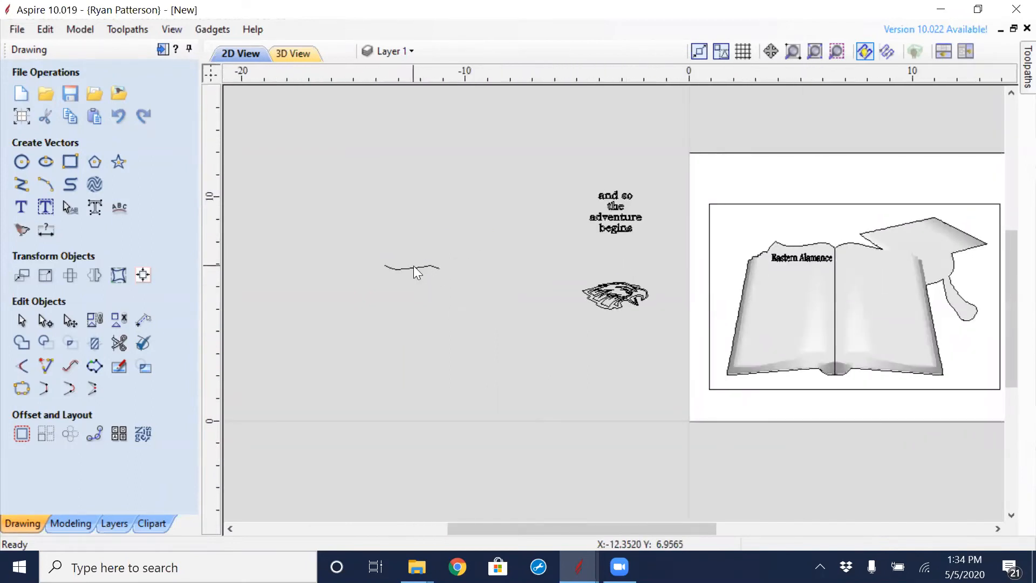
pyautogui.click(416, 270)
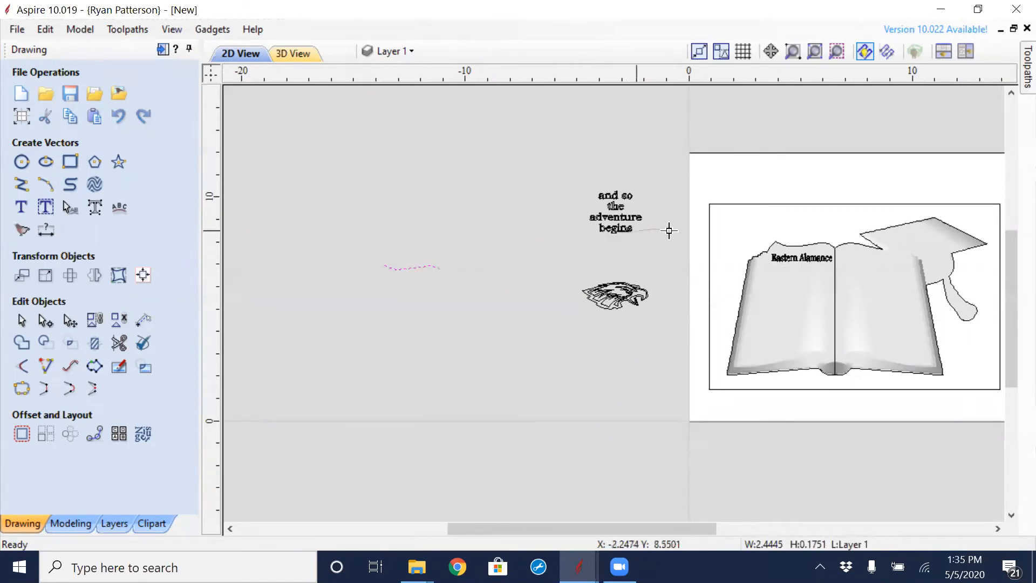
pyautogui.moveTo(802, 253); pyautogui.dragTo(802, 257)
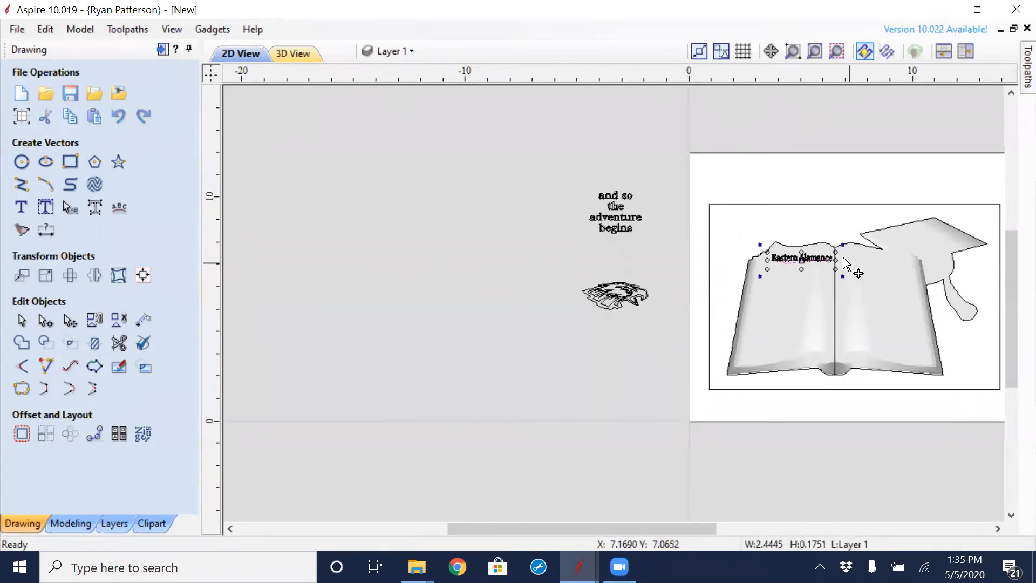
pyautogui.scroll(10, 837, 255)
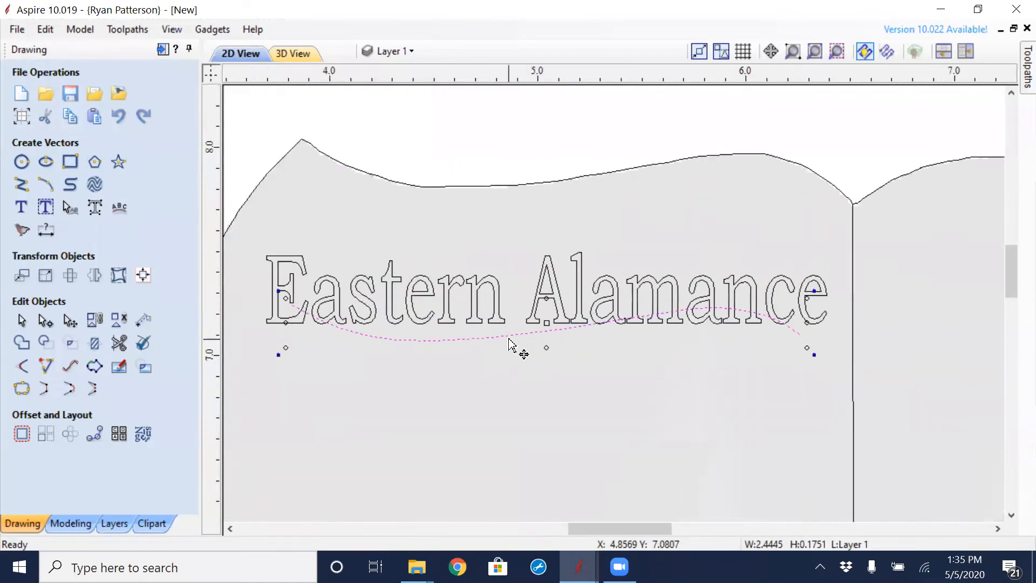
pyautogui.moveTo(507, 334)
pyautogui.mouseDown()
pyautogui.moveTo(508, 387)
pyautogui.moveTo(505, 354)
pyautogui.mouseUp()
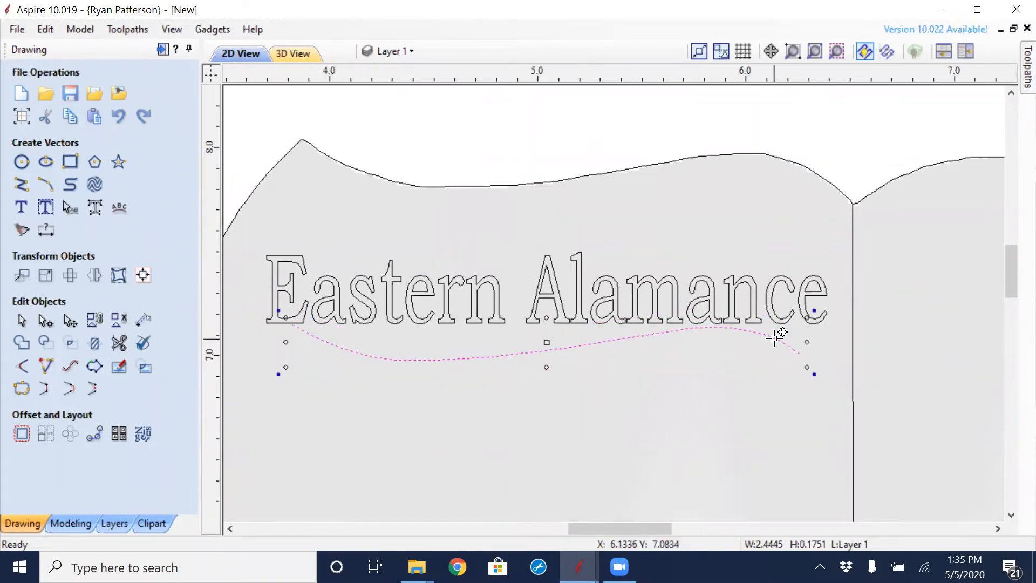
# - Distort the "Eastern Alamance" text to follow the wavy line beneath it, using an Above a Single Curve envelope
pyautogui.click(425, 153)
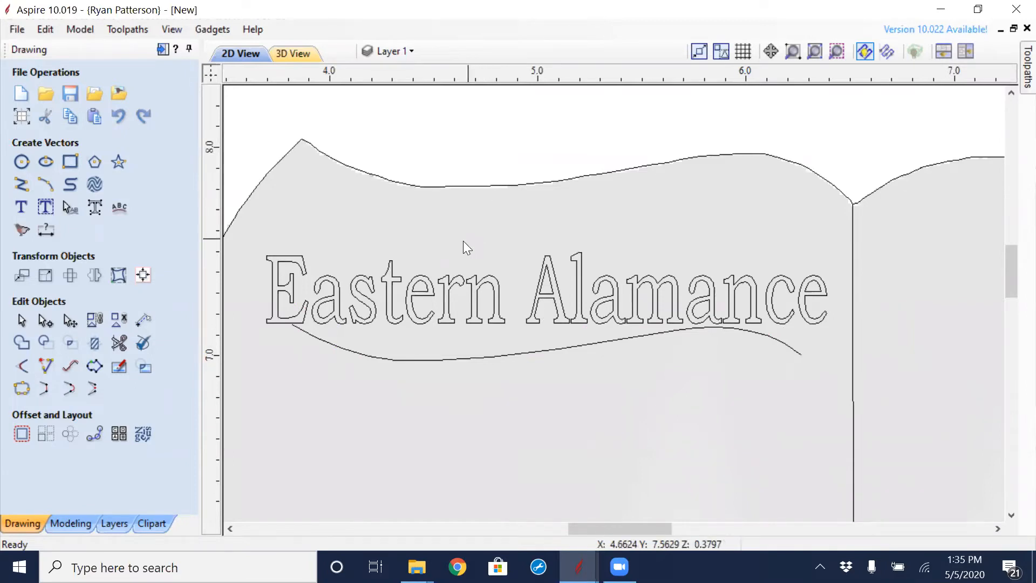
pyautogui.click(393, 305)
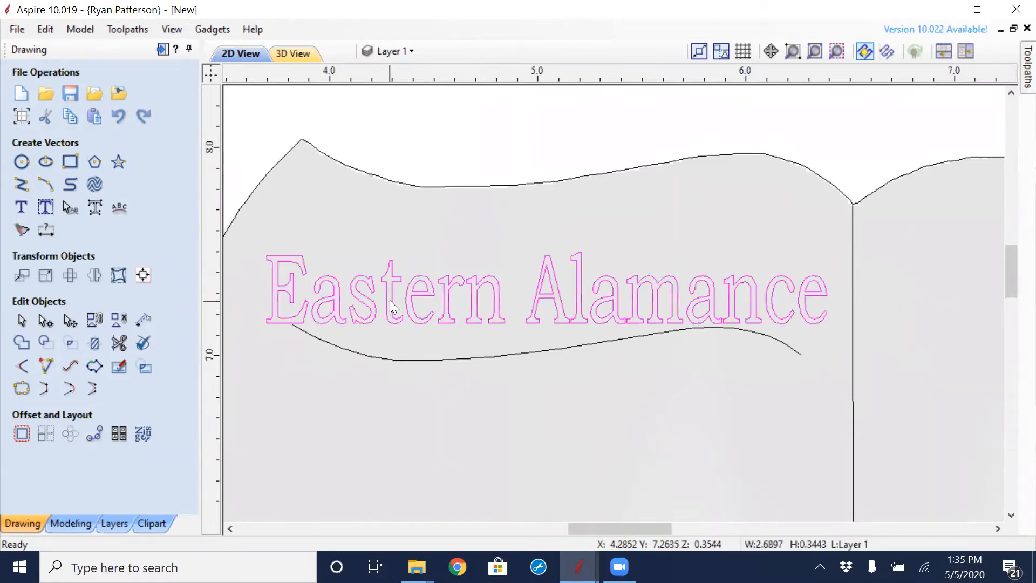
pyautogui.click(502, 170)
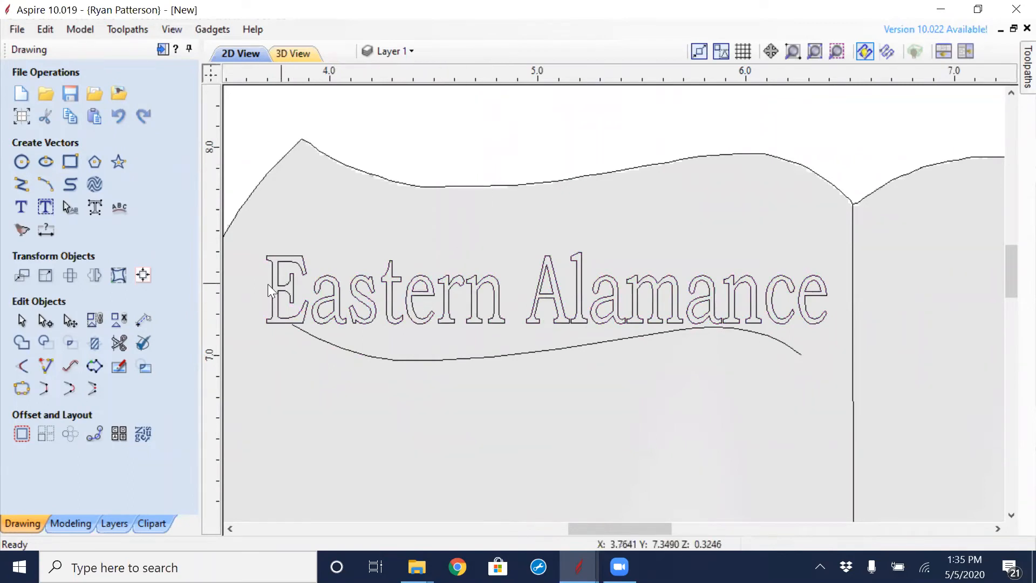
pyautogui.click(118, 276)
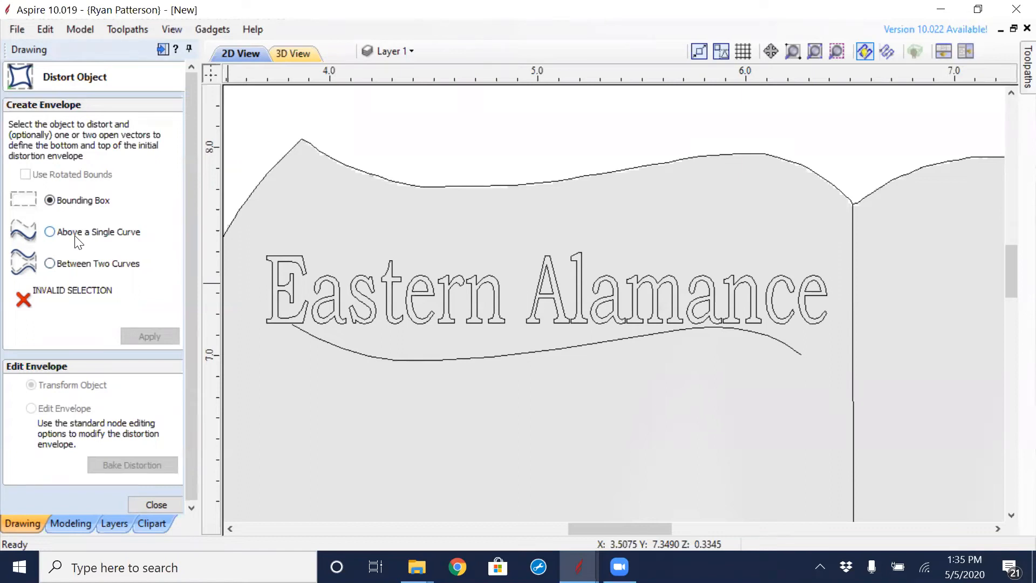
pyautogui.click(448, 283)
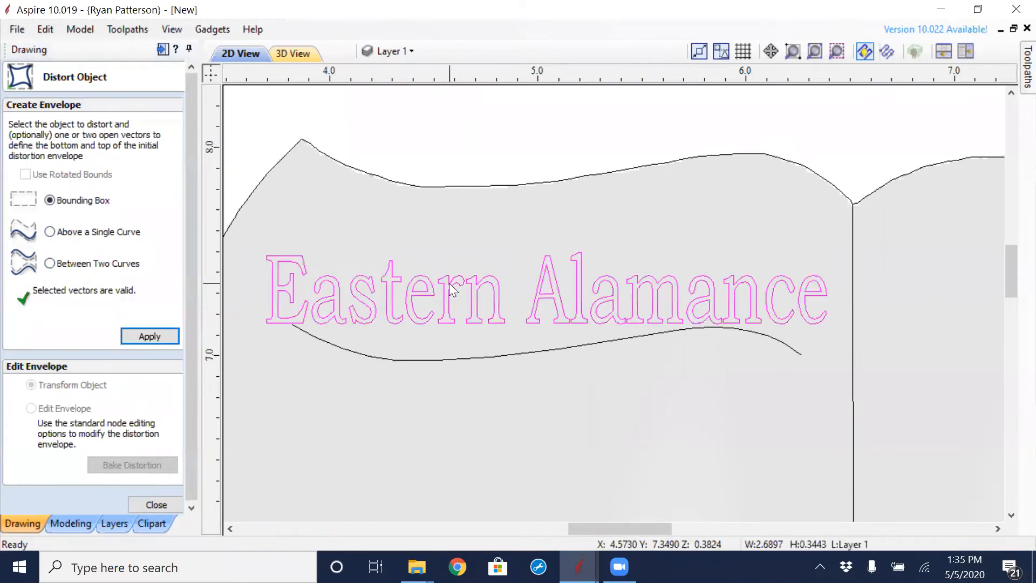
pyautogui.click(50, 233)
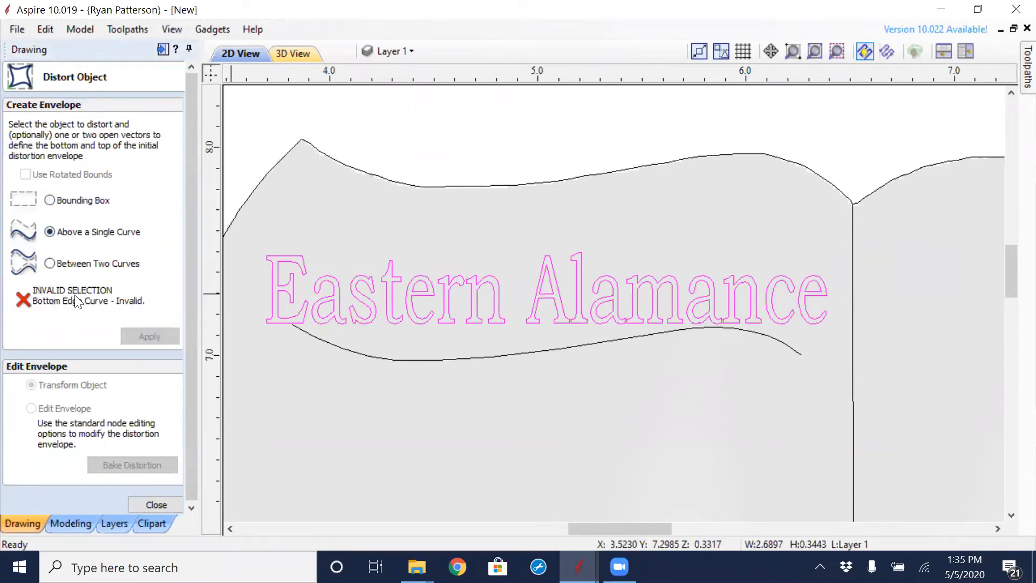
pyautogui.keyDown('shift'); pyautogui.click(372, 355); pyautogui.keyUp('shift')
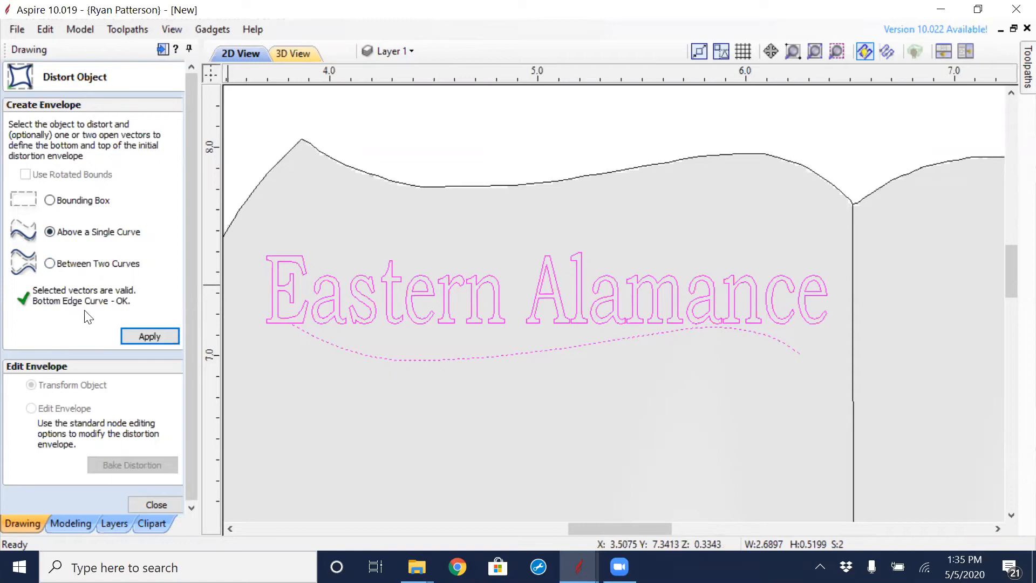
pyautogui.click(141, 333)
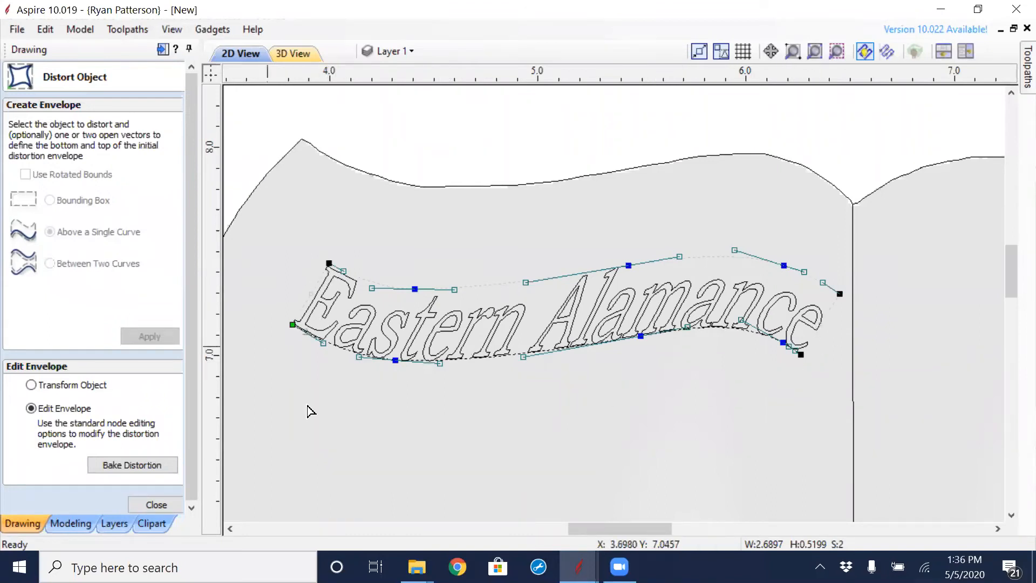
pyautogui.click(157, 504)
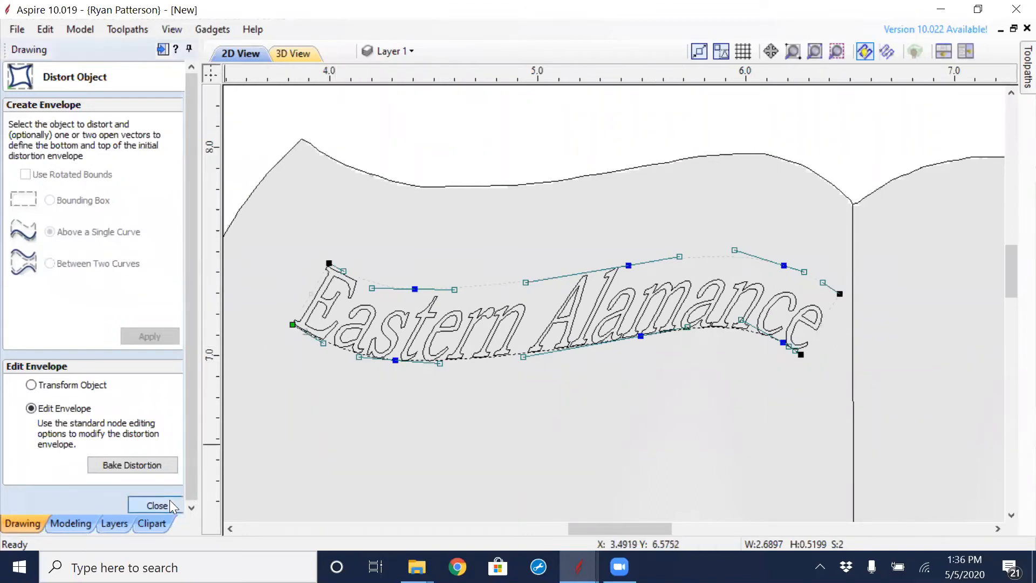
# - Keep the toolpath operations and list permanently docked, and tile the 2D and 3D views one above the other
pyautogui.scroll(-2, 517, 272)
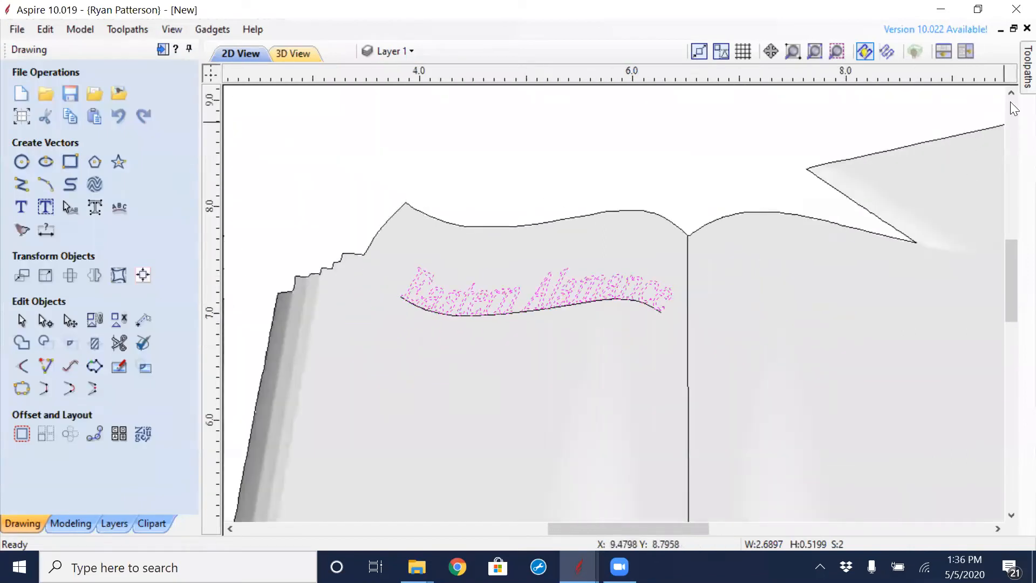
pyautogui.moveTo(1013, 85)
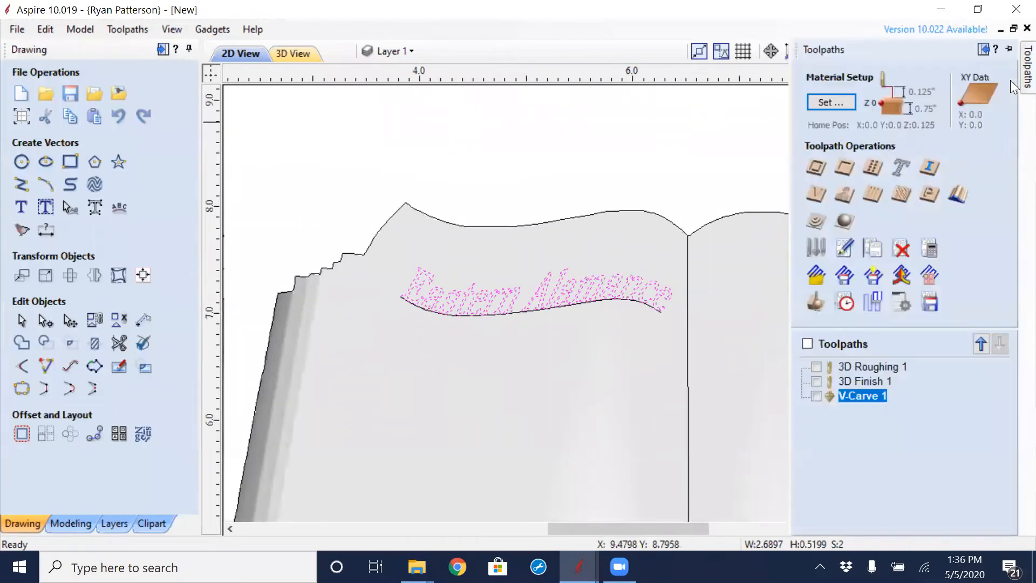
pyautogui.click(1009, 48)
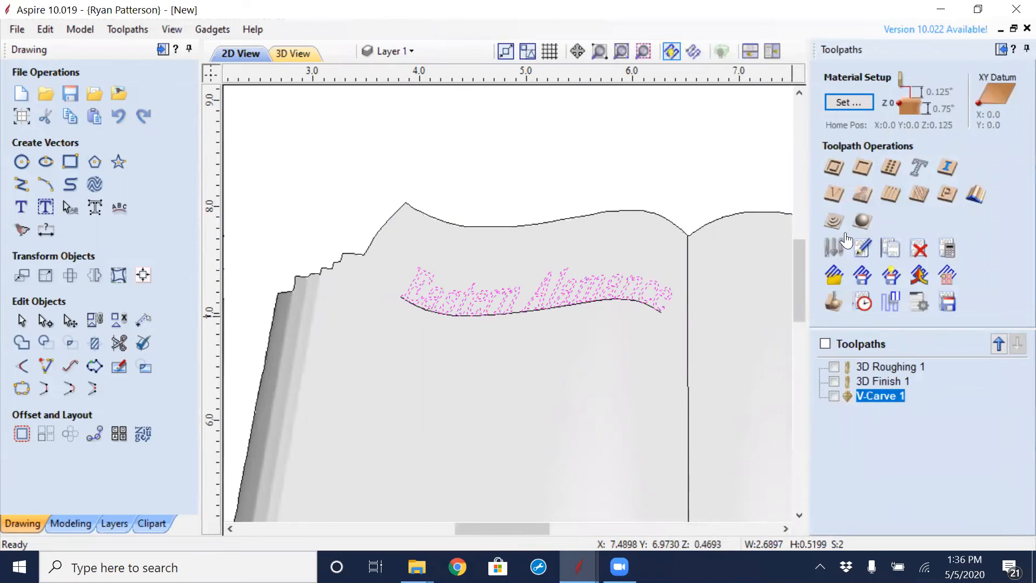
pyautogui.click(747, 52)
pyautogui.scroll(2, 456, 426)
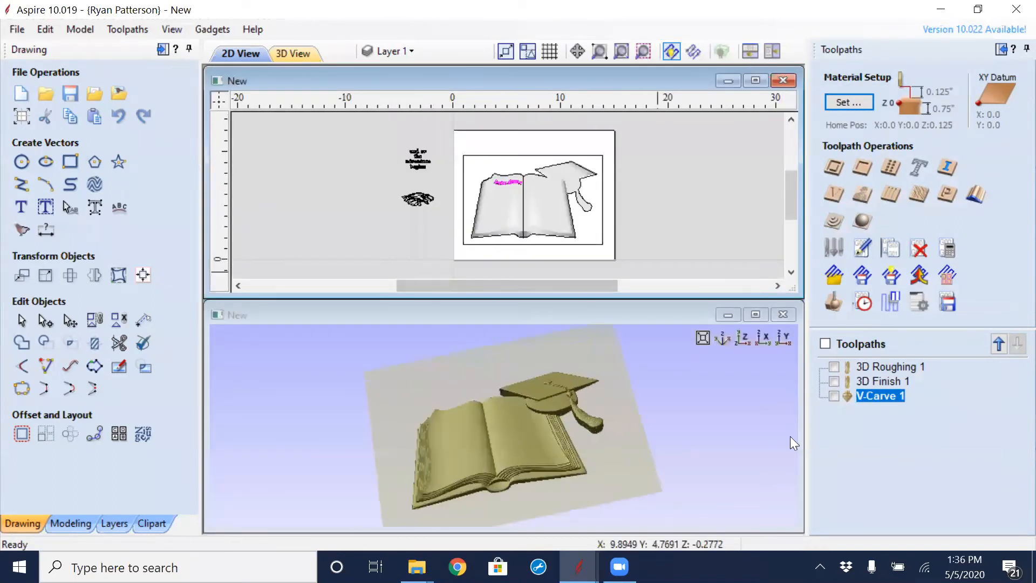
# - Display the V-Carve 1 toolpath and recalculate it with the distorted "Eastern Alamance" text as its selected vectors
pyautogui.click(834, 395)
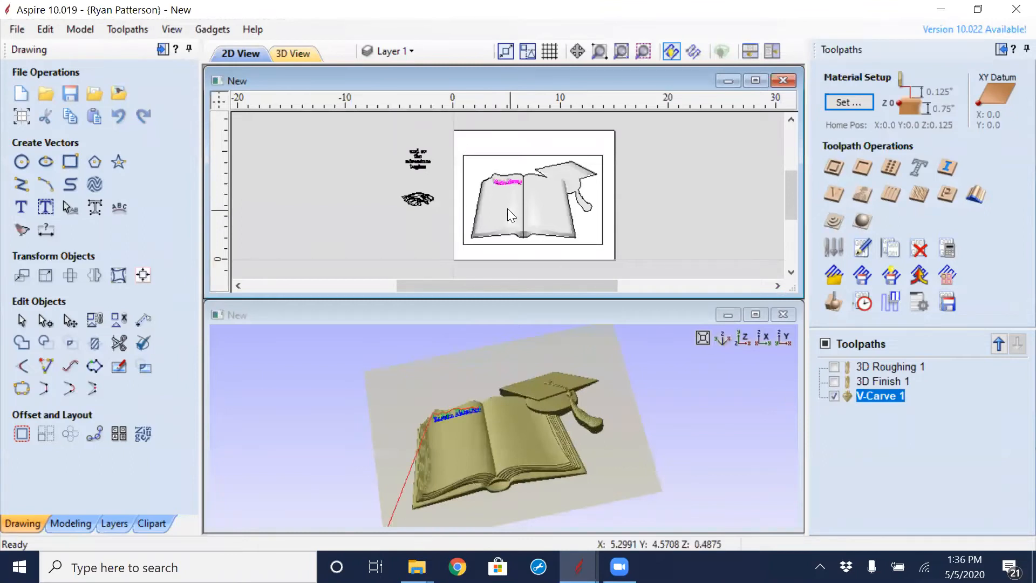
pyautogui.scroll(5, 502, 178)
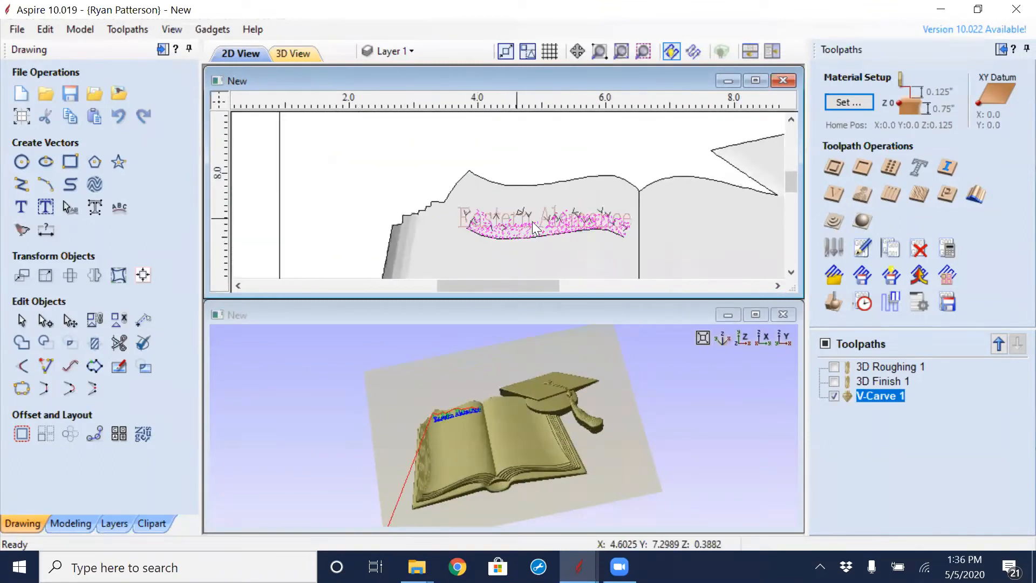
pyautogui.moveTo(875, 394)
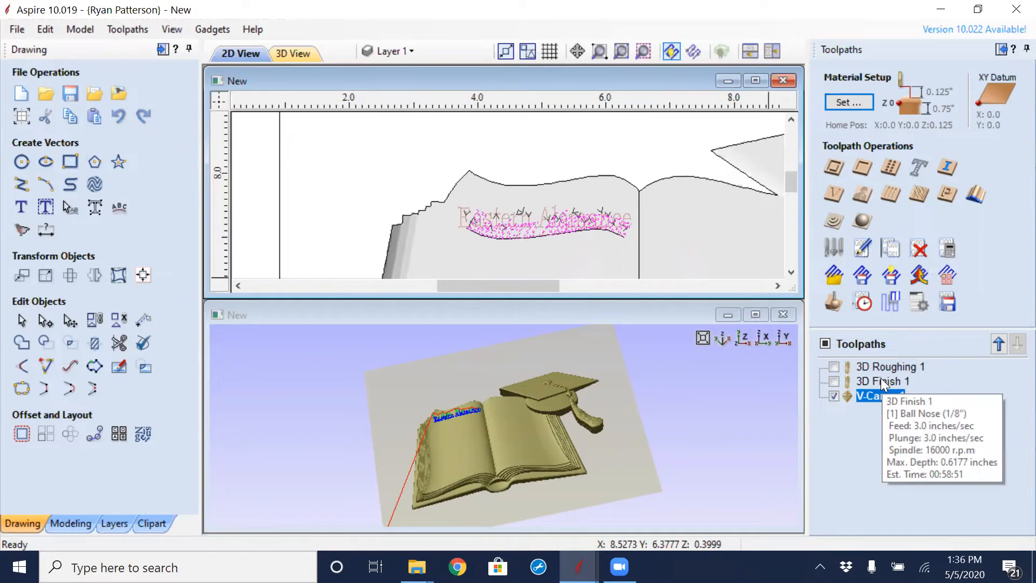
pyautogui.doubleClick(873, 396)
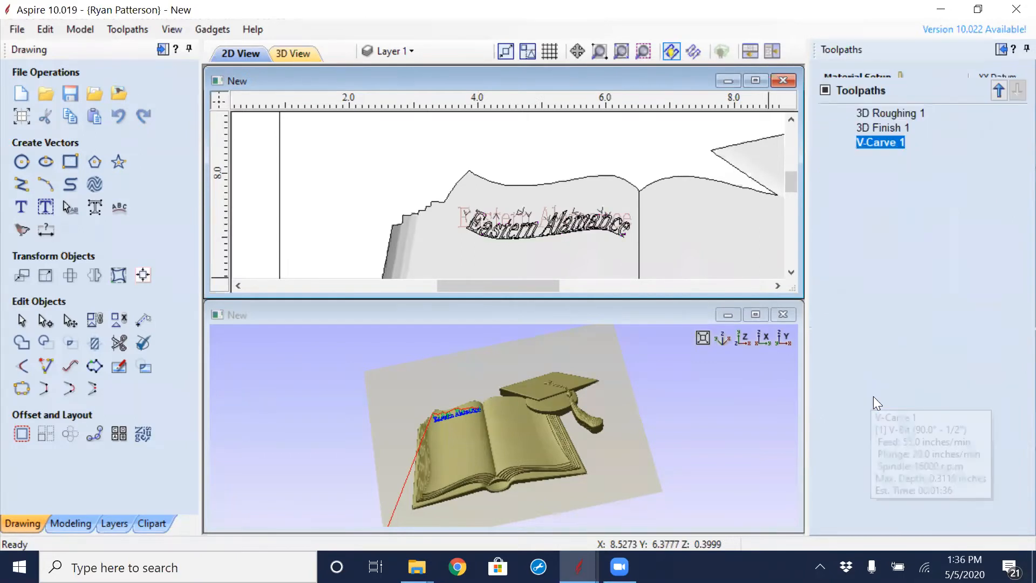
pyautogui.scroll(-3, 859, 384)
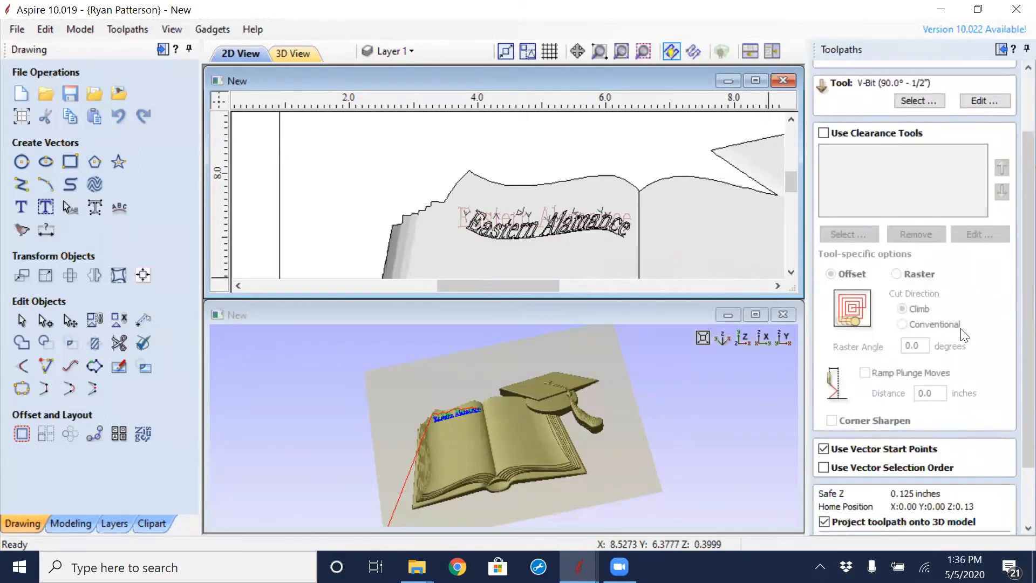
pyautogui.scroll(-2, 961, 334)
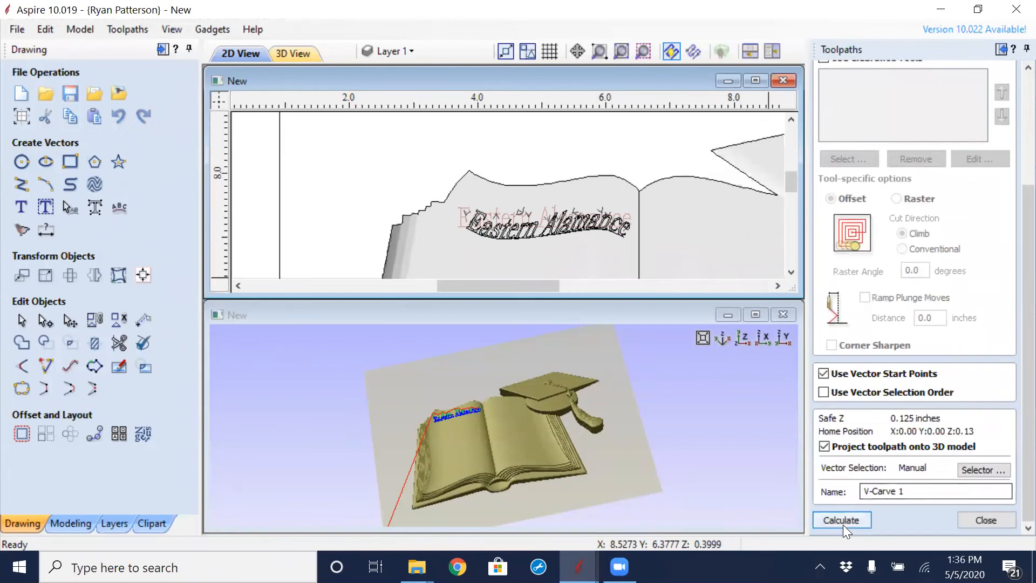
pyautogui.click(841, 523)
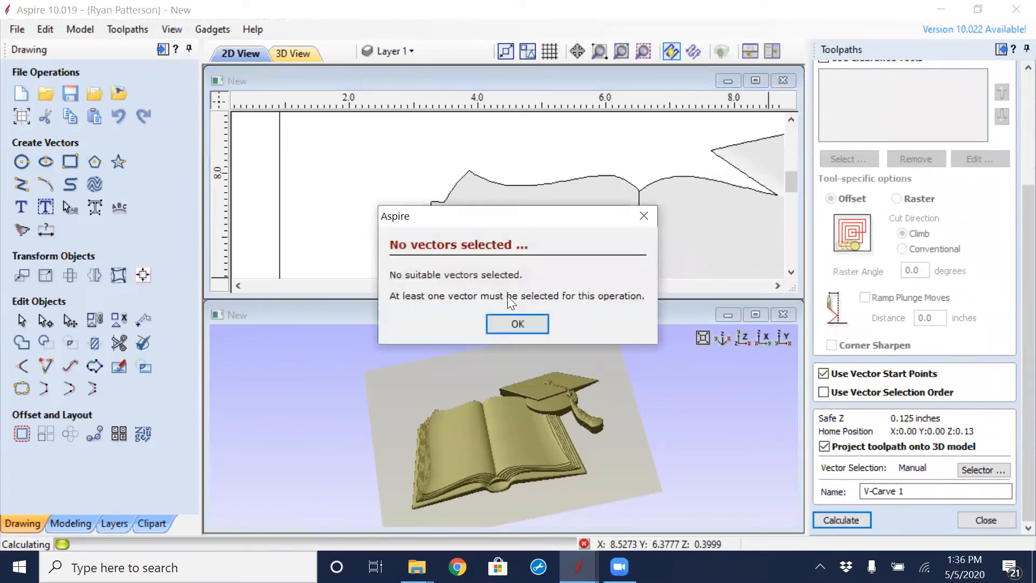
pyautogui.click(519, 326)
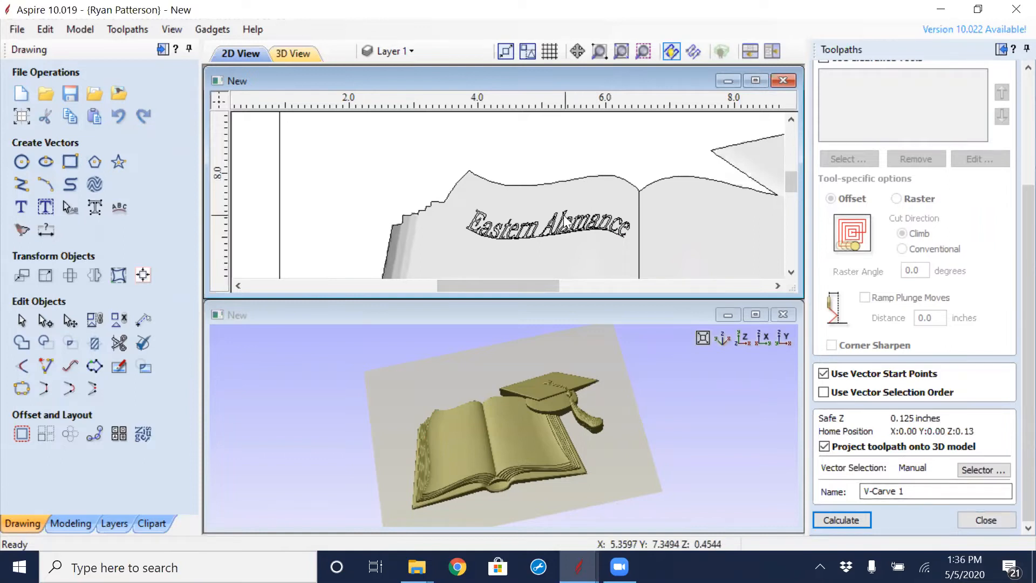
pyautogui.click(573, 229)
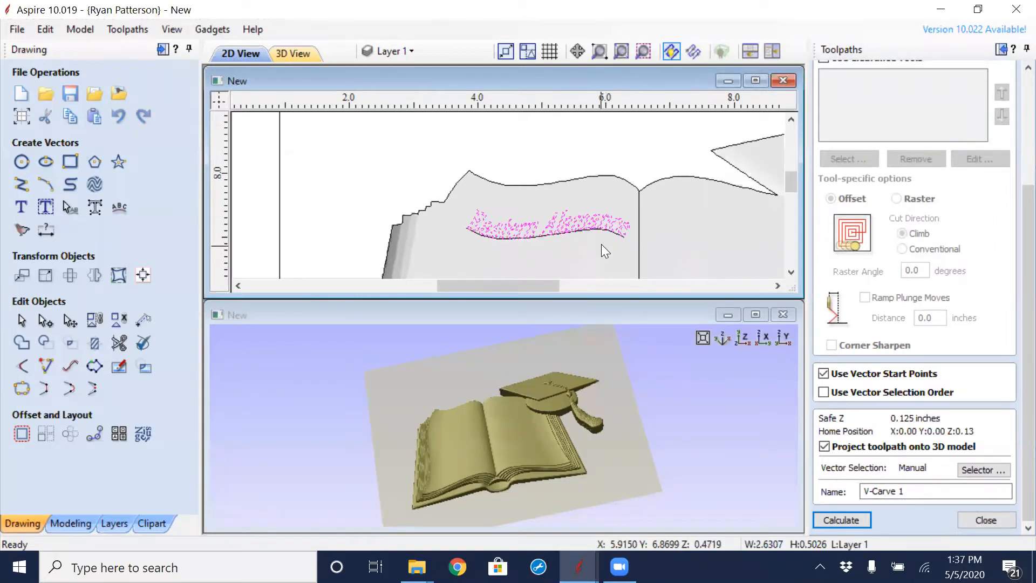
pyautogui.click(840, 520)
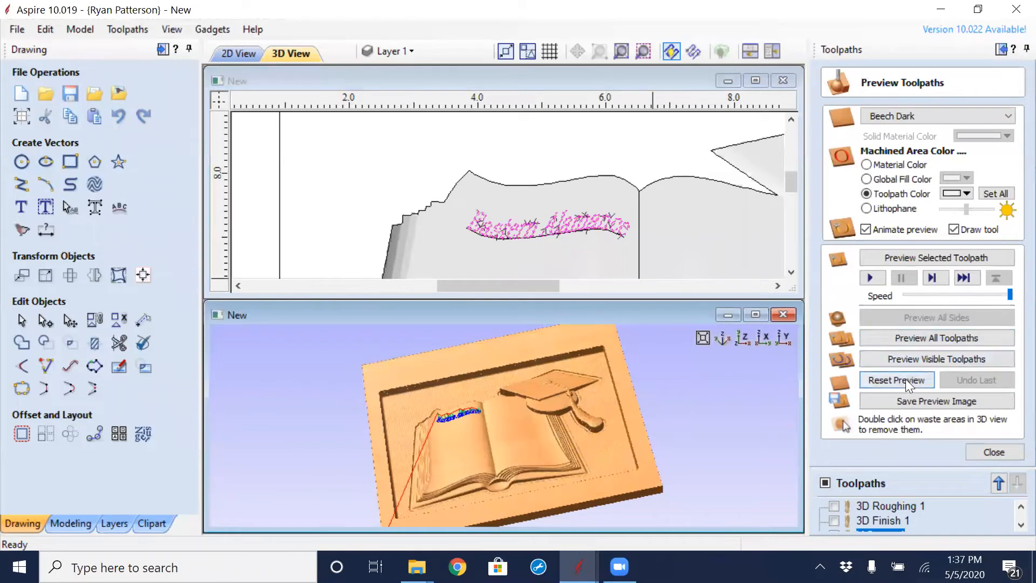
# - Simulate the visible toolpath and inspect the carved lettering on the book page up close in 3D
pyautogui.click(906, 361)
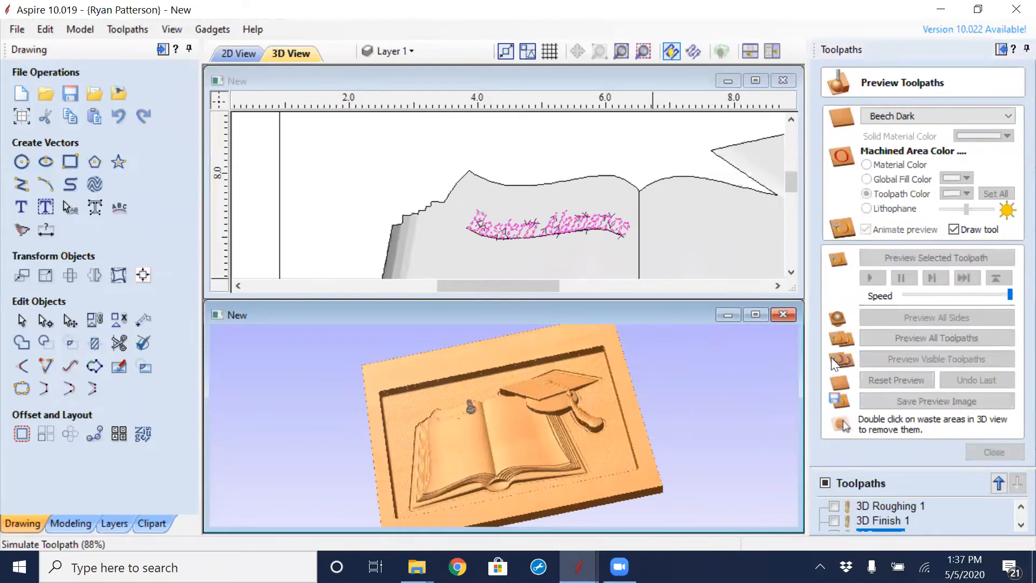
pyautogui.scroll(8, 465, 395)
pyautogui.moveTo(434, 391); pyautogui.dragTo(755, 428, button='middle')
pyautogui.moveTo(550, 414); pyautogui.dragTo(559, 460)
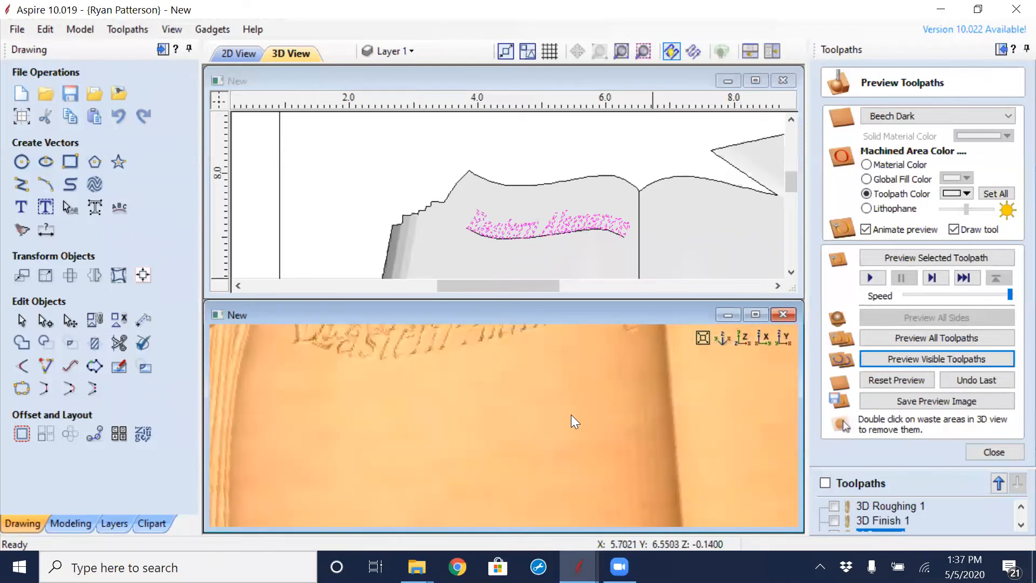
pyautogui.moveTo(571, 415); pyautogui.dragTo(586, 481)
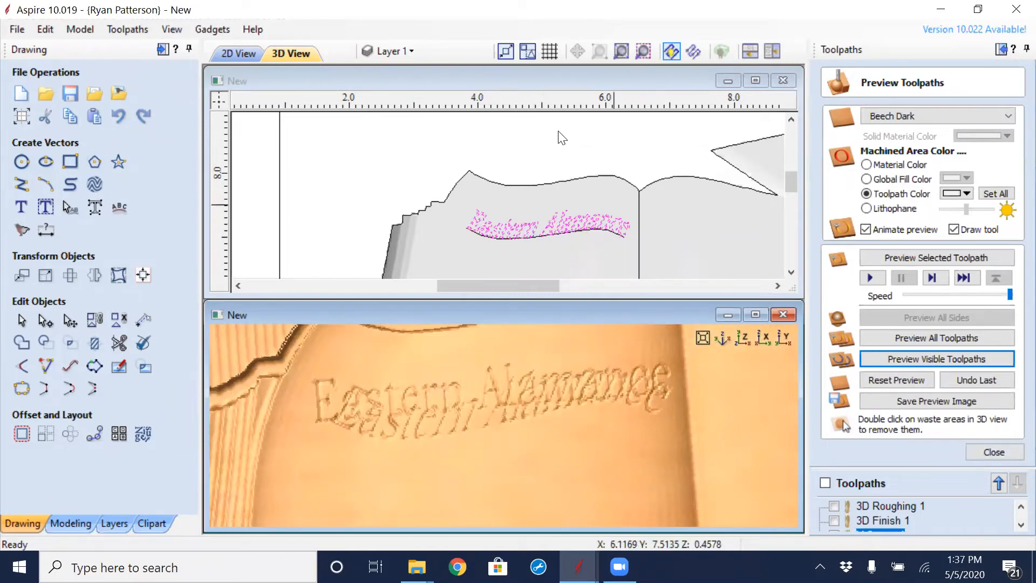
pyautogui.moveTo(530, 390); pyautogui.dragTo(332, 396)
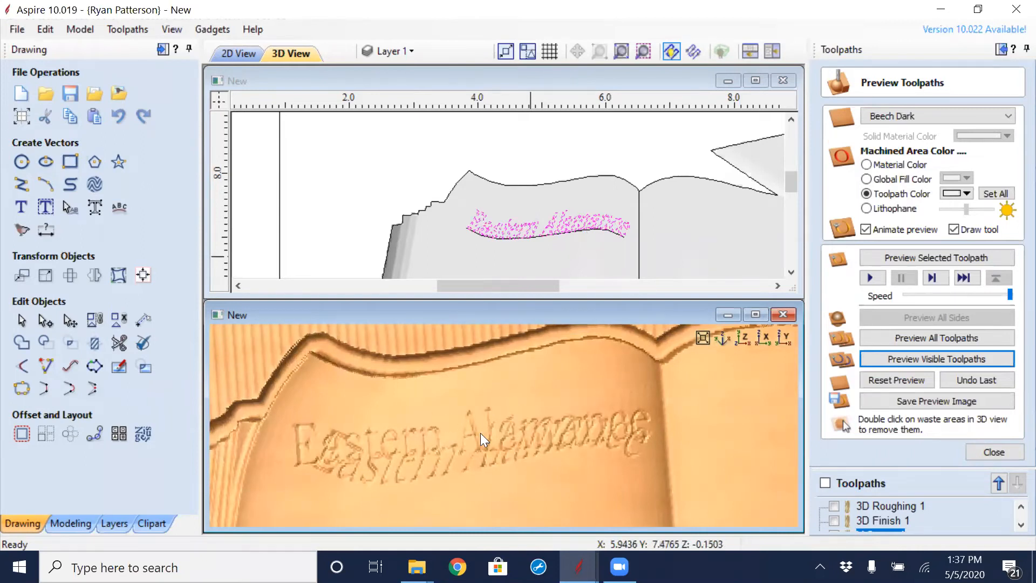
# - Nudge the distorted text and its baseline curve up together by five increments, closer to the book page's upper edge
pyautogui.click(548, 152)
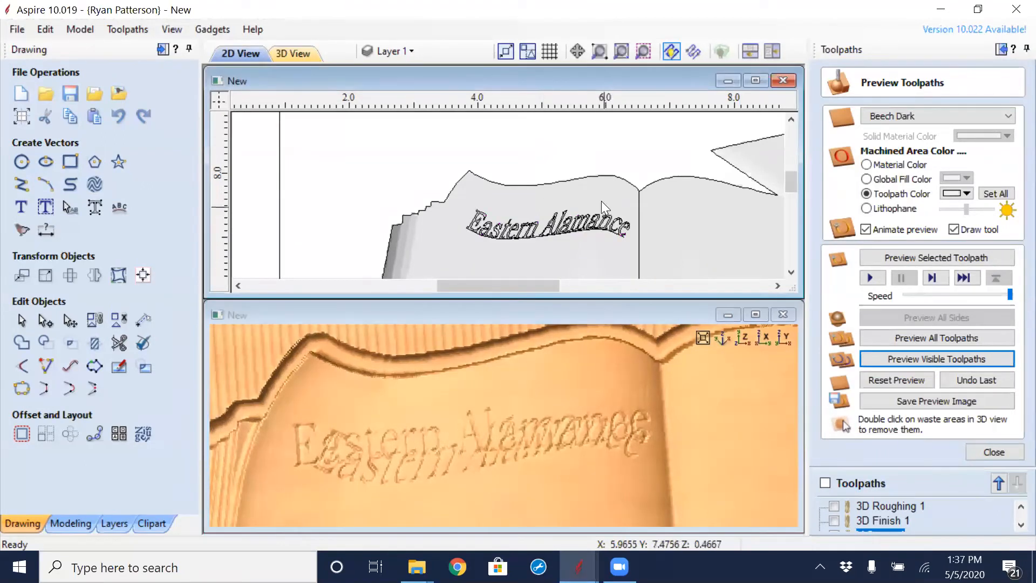
pyautogui.click(533, 238)
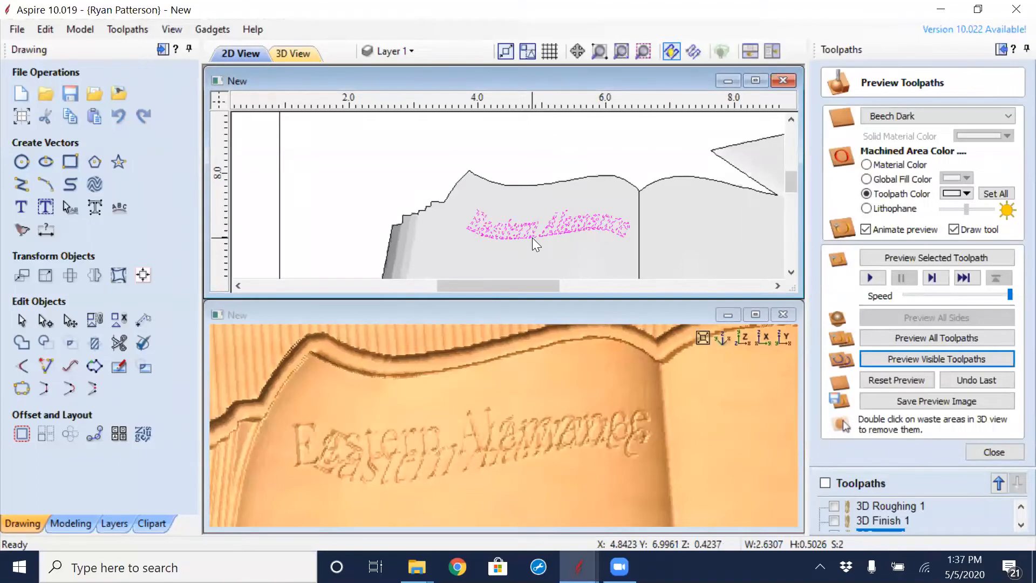
pyautogui.press('Up')
pyautogui.press('Up')
pyautogui.press('Up')
pyautogui.press('Up')
pyautogui.press('Up')
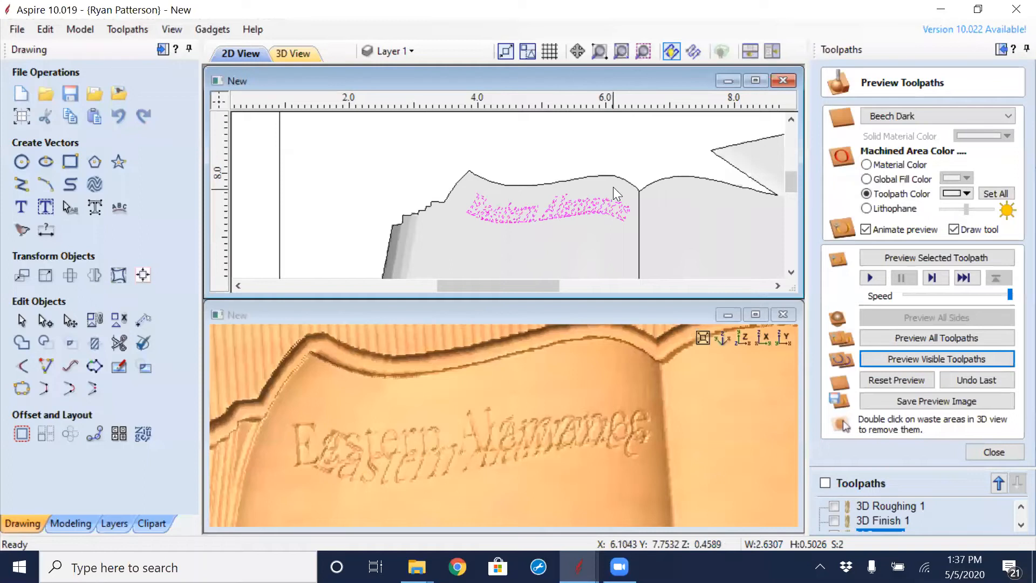
# - Recalculate the V-Carve 1 toolpath for the lettering at its raised position
pyautogui.click(991, 451)
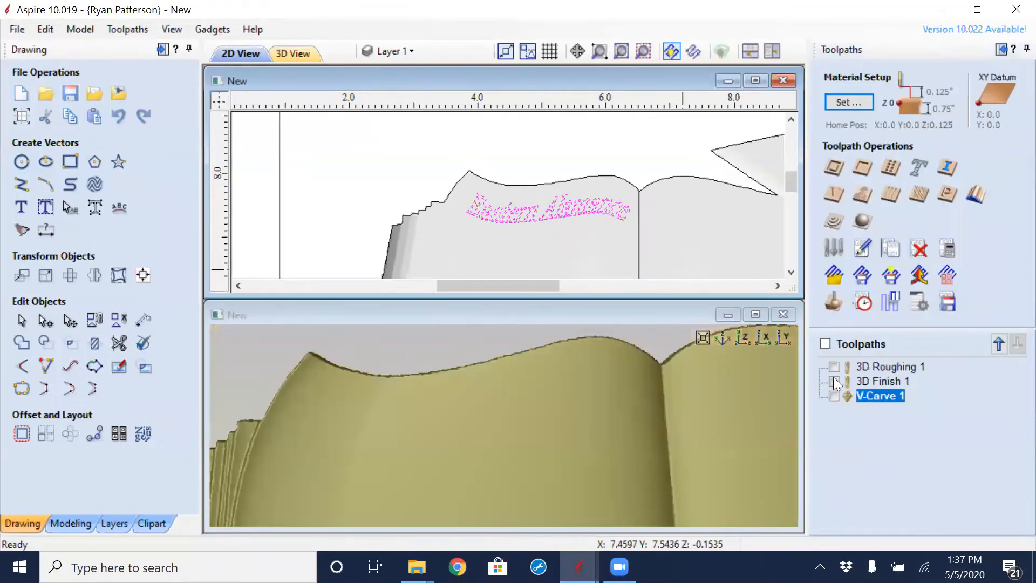
pyautogui.doubleClick(880, 396)
pyautogui.scroll(-3, 1010, 283)
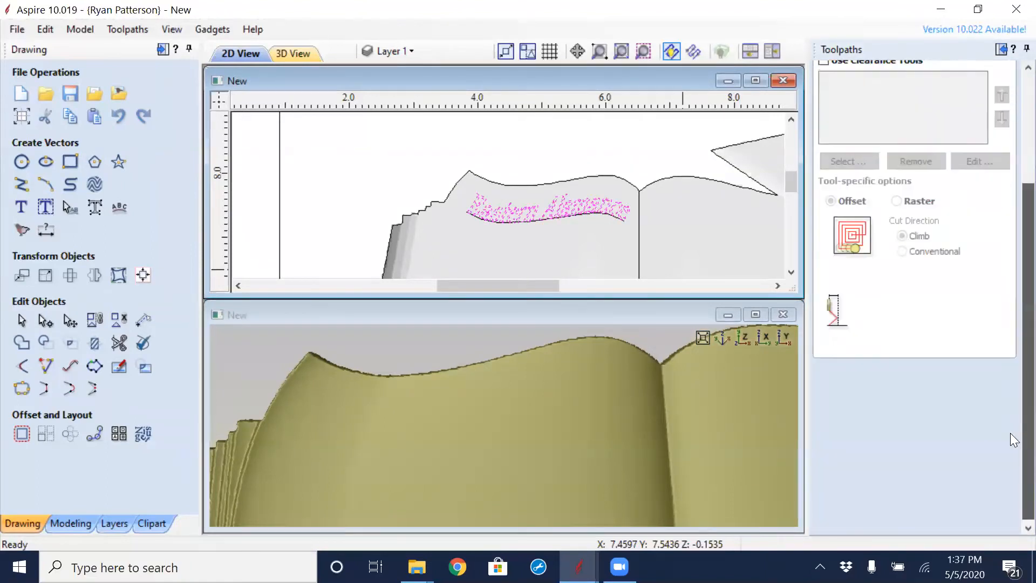
pyautogui.click(857, 519)
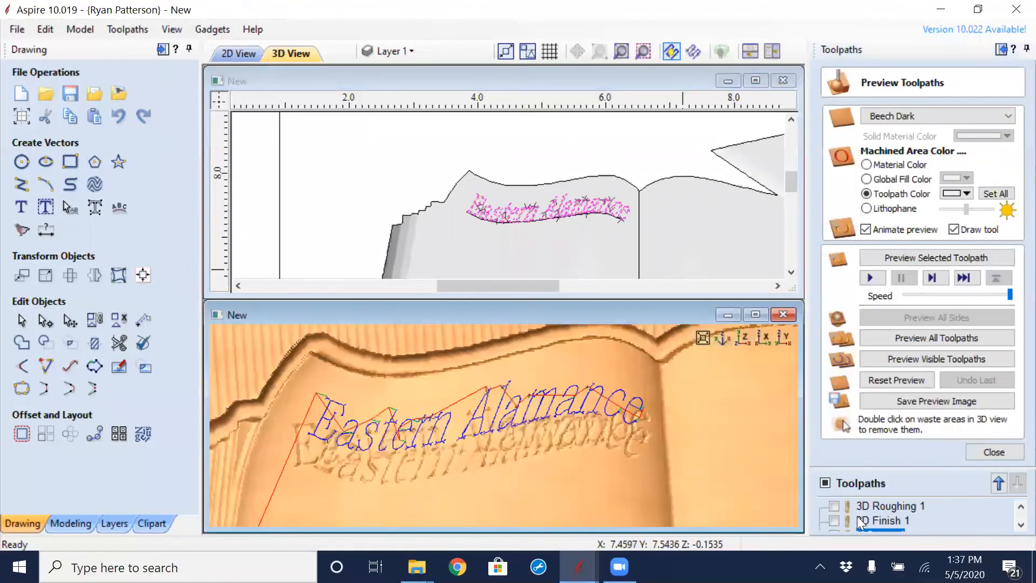
# - Reset the toolpath preview to a blank block and simulate all toolpaths
pyautogui.click(914, 378)
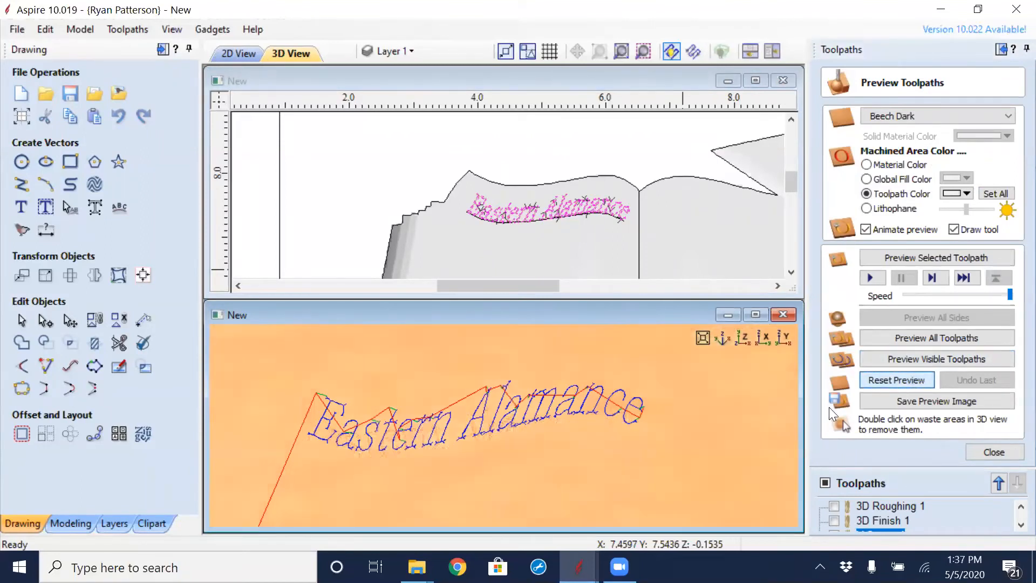
pyautogui.click(958, 346)
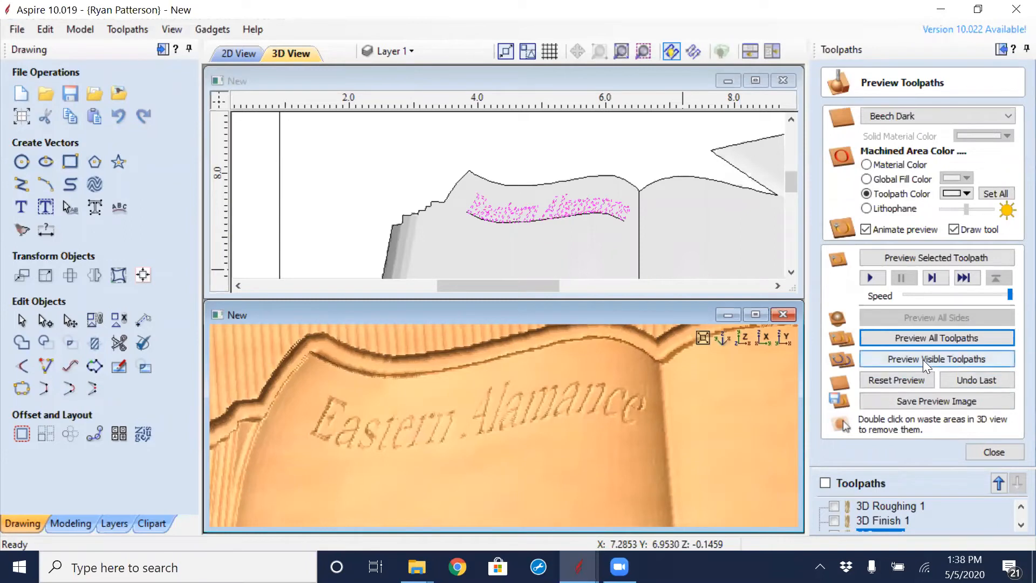
# - Reset the preview to a blank block and simulate only the 3D Roughing 1 toolpath
pyautogui.click(919, 380)
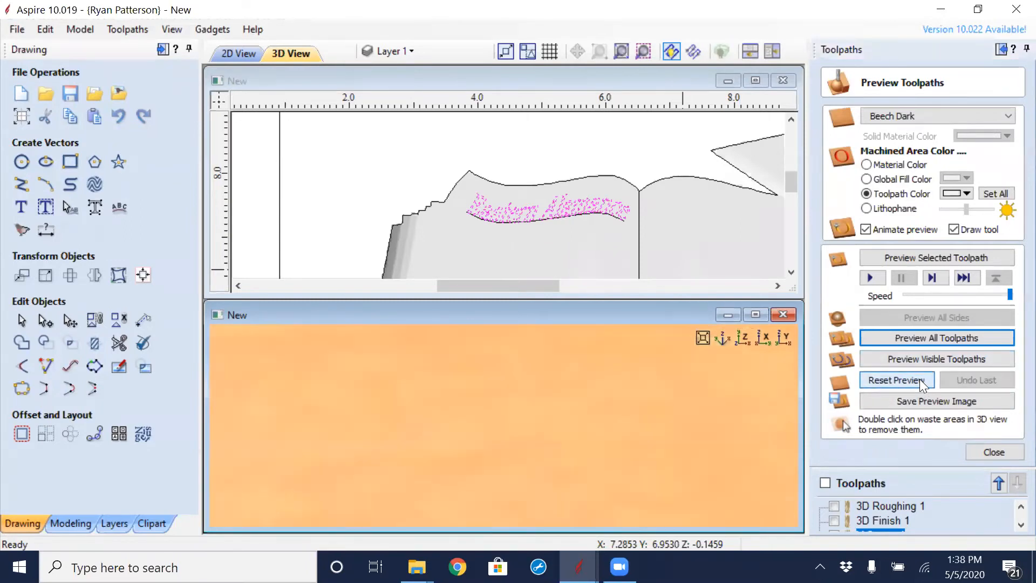
pyautogui.click(834, 505)
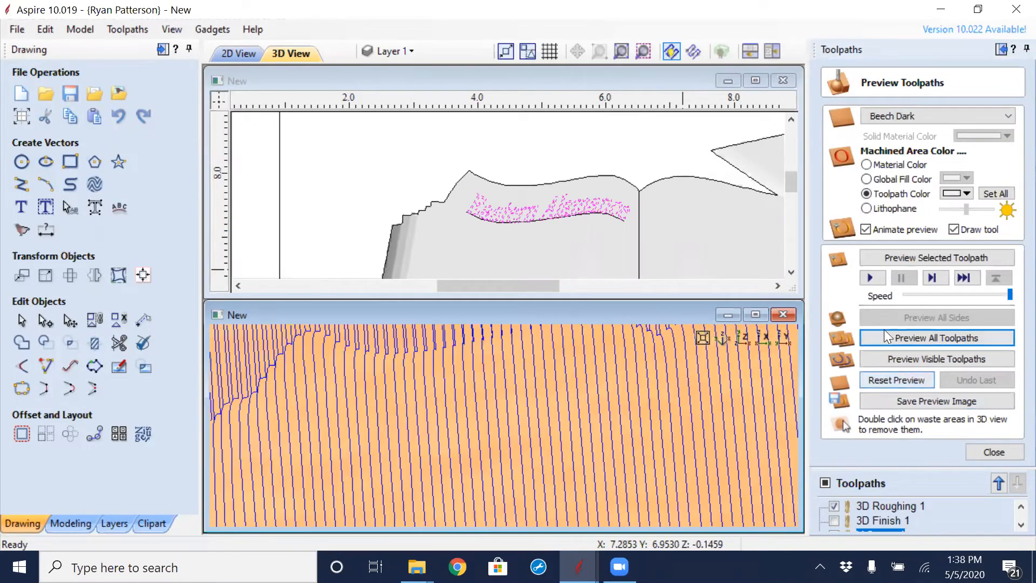
pyautogui.click(895, 362)
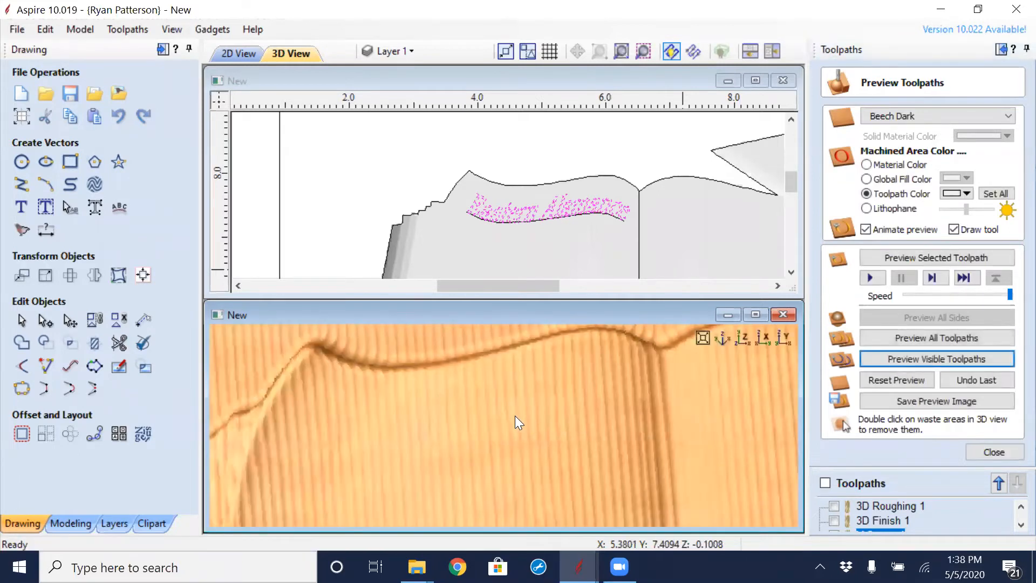
pyautogui.scroll(-3, 515, 416)
pyautogui.scroll(5, 604, 410)
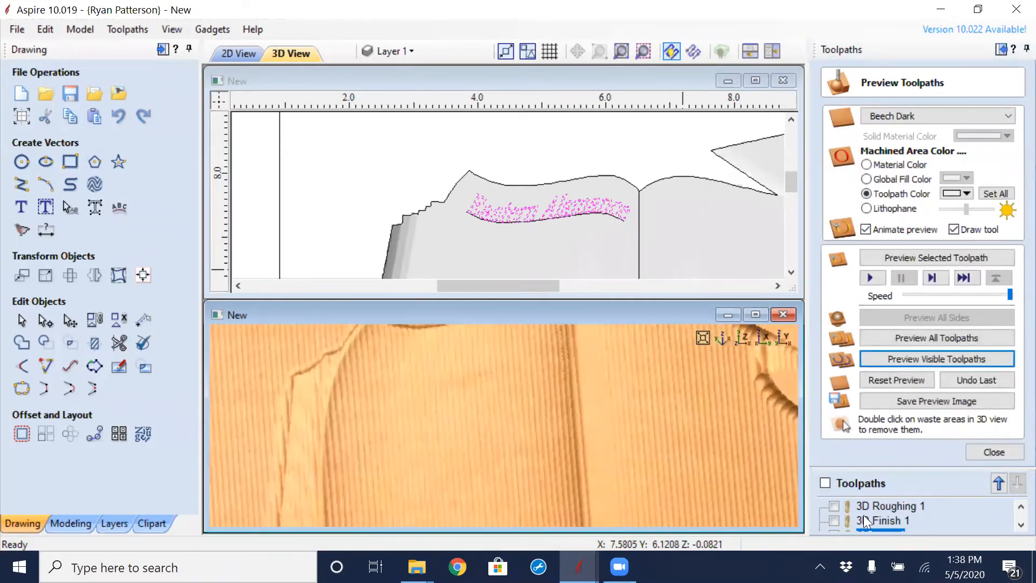
# - Simulate the V-Carve 1 toolpath over the roughed surface and inspect the carved lettering up close
pyautogui.moveTo(866, 516)
pyautogui.scroll(-1, 1010, 523)
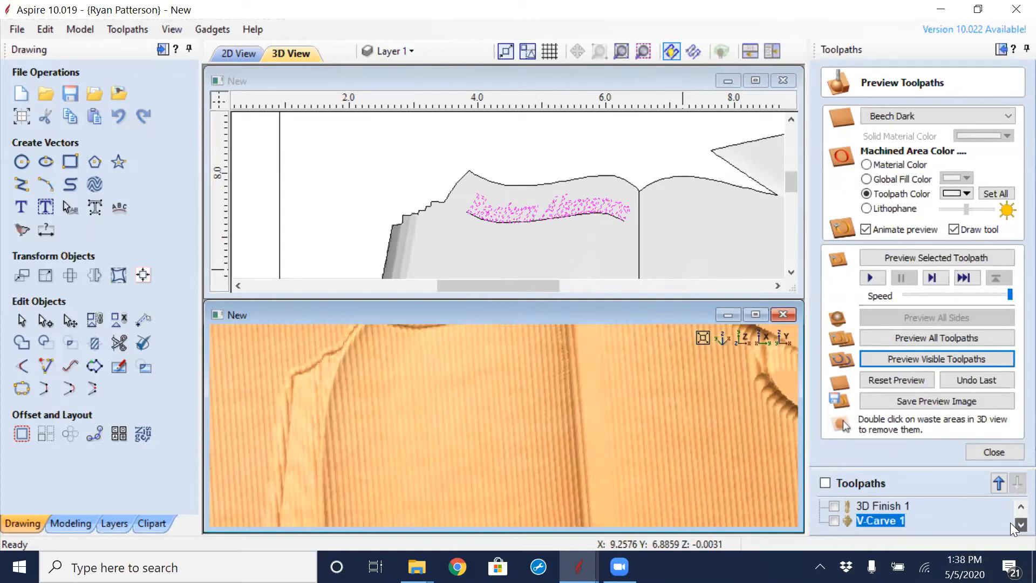
pyautogui.click(834, 521)
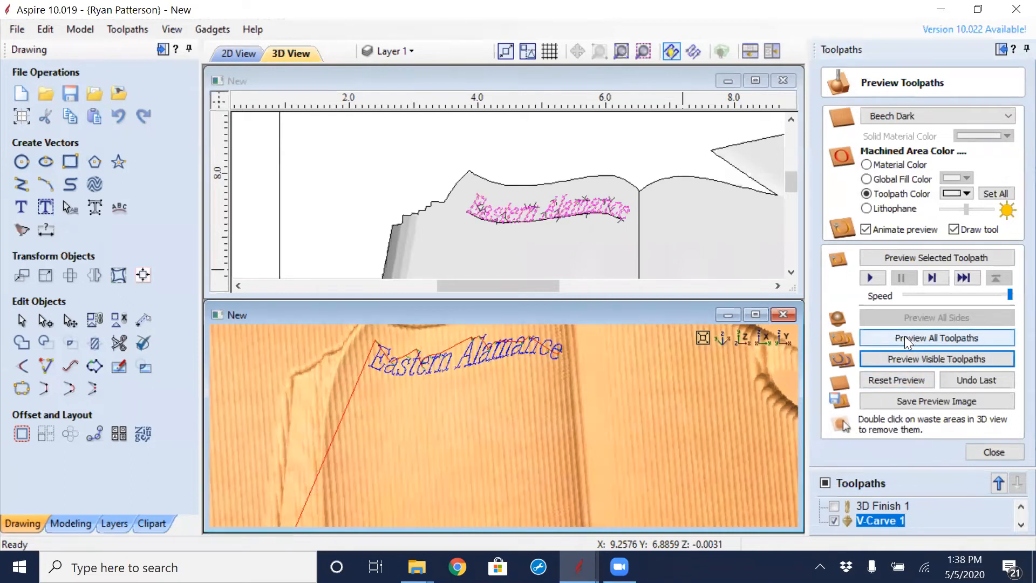
pyautogui.click(912, 360)
pyautogui.moveTo(588, 388); pyautogui.dragTo(606, 446)
pyautogui.scroll(5, 549, 396)
pyautogui.scroll(-5, 548, 477)
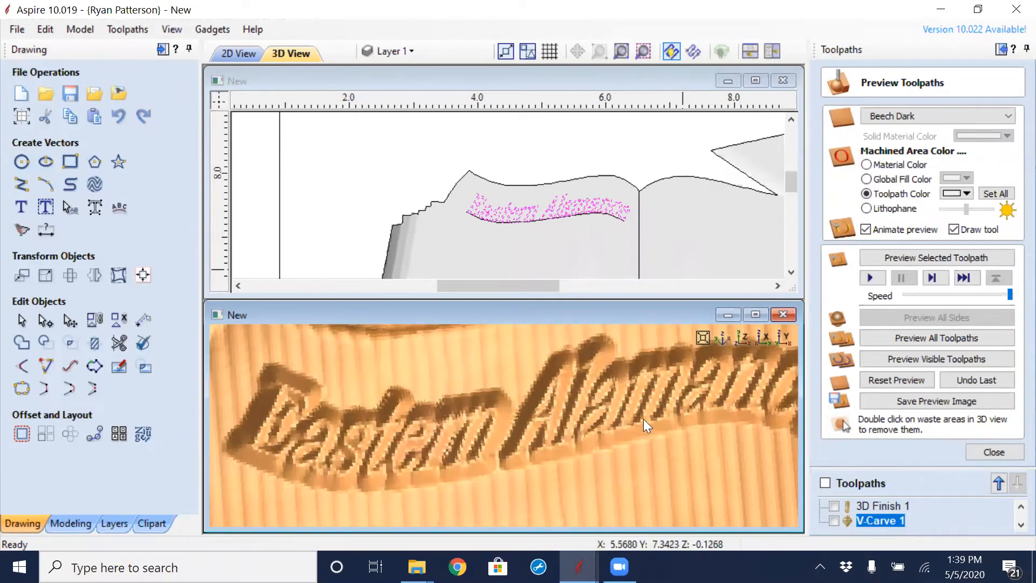
pyautogui.scroll(-2, 643, 418)
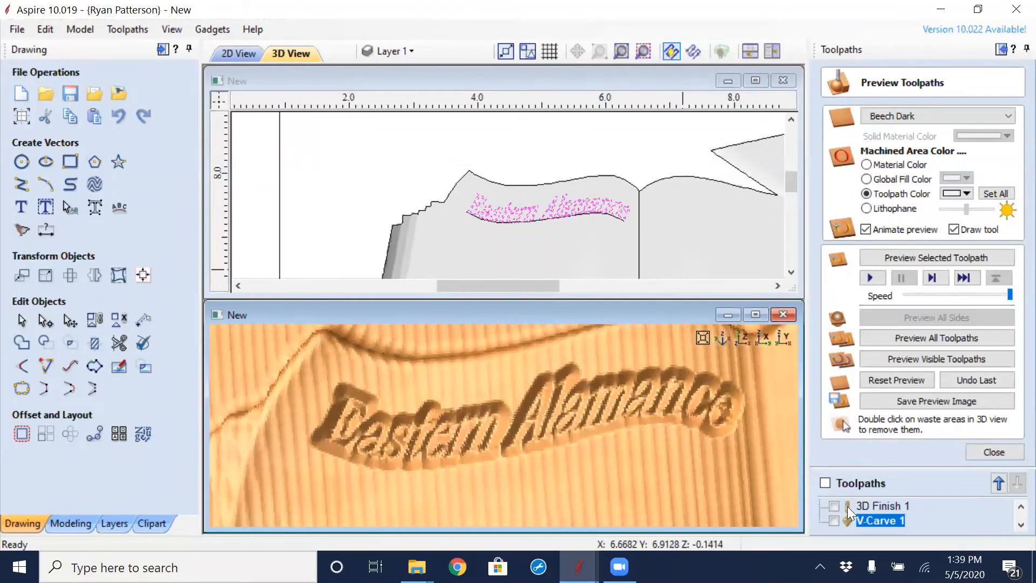
# - Simulate the 3D Finish 1 toolpath over the roughed and V-carved block
pyautogui.click(834, 506)
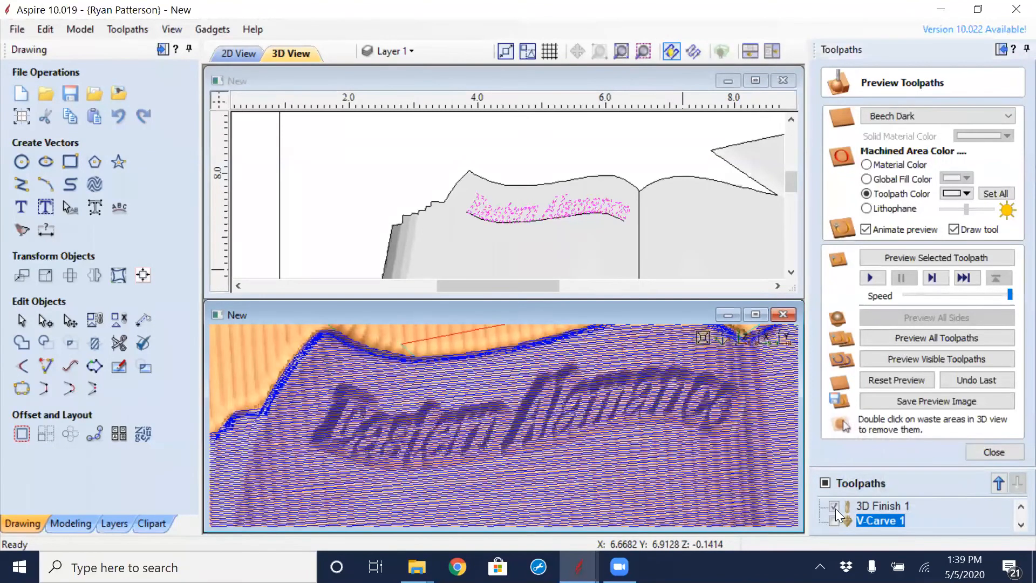
pyautogui.click(834, 506)
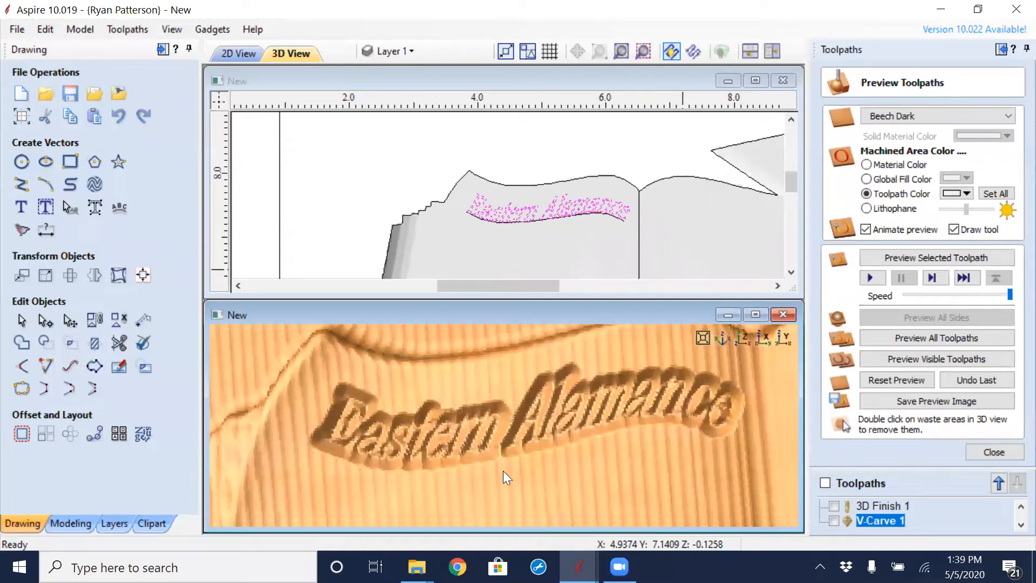
pyautogui.click(834, 506)
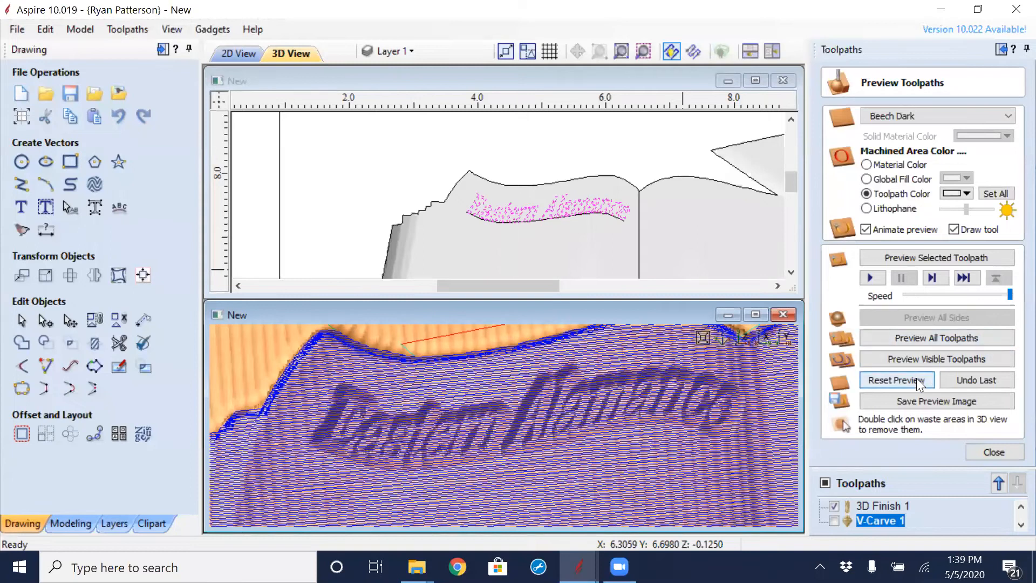
pyautogui.click(928, 357)
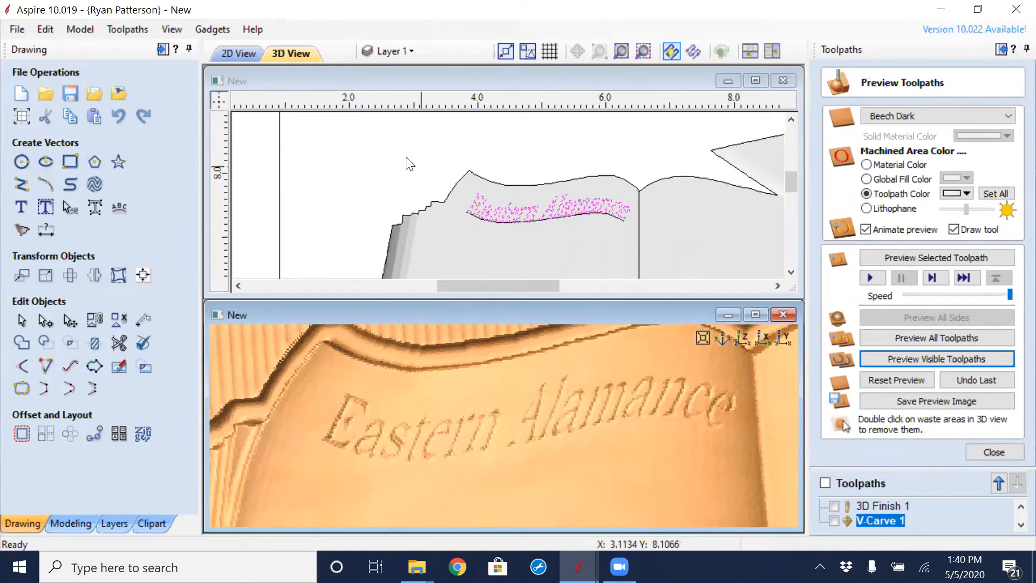
# - Move the "and so the adventure begins" text from beside the material onto the open book's right-hand page
pyautogui.click(389, 147)
pyautogui.scroll(-2, 398, 177)
pyautogui.scroll(-3, 396, 175)
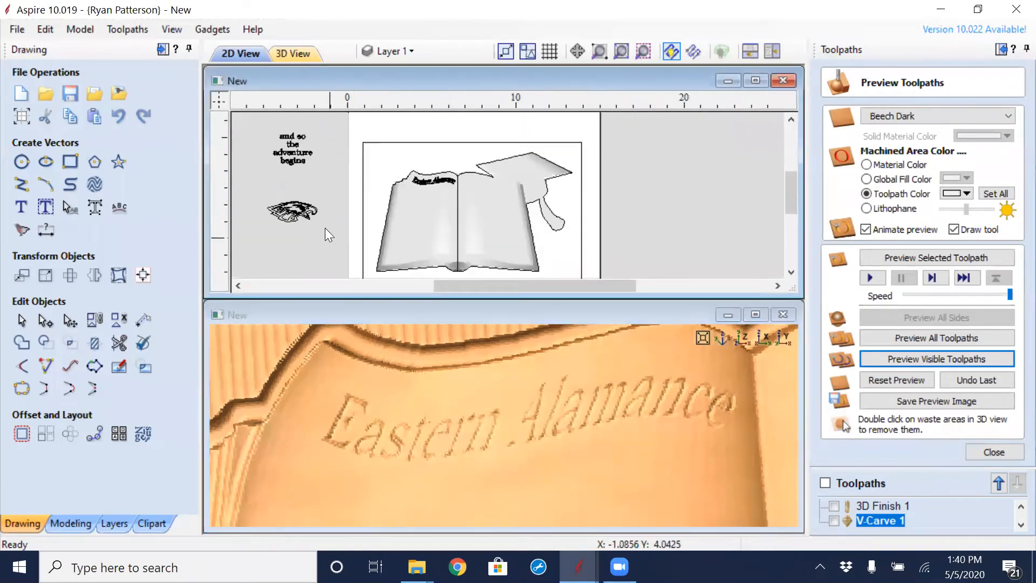
pyautogui.scroll(4, 332, 198)
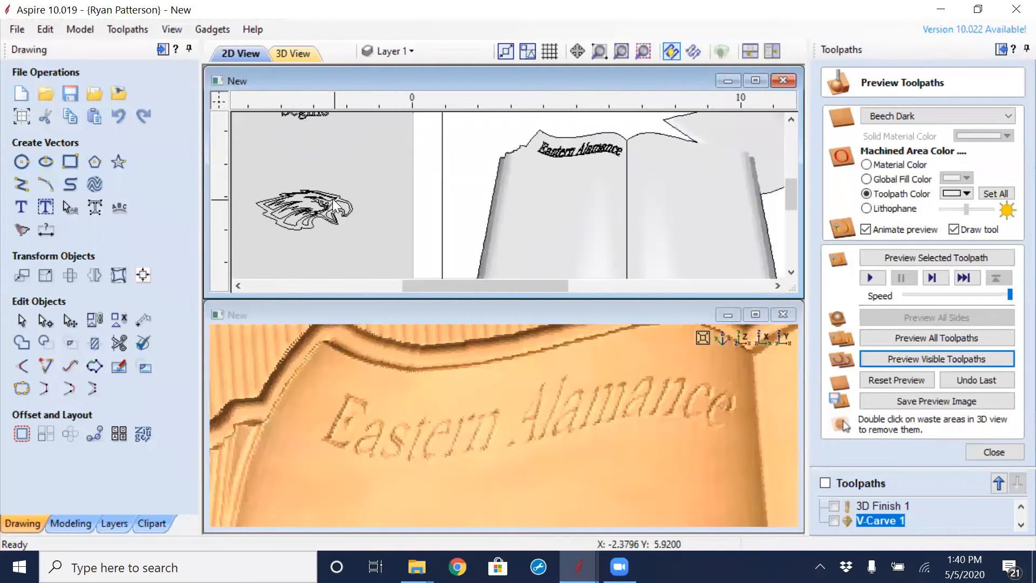
pyautogui.scroll(-3, 369, 174)
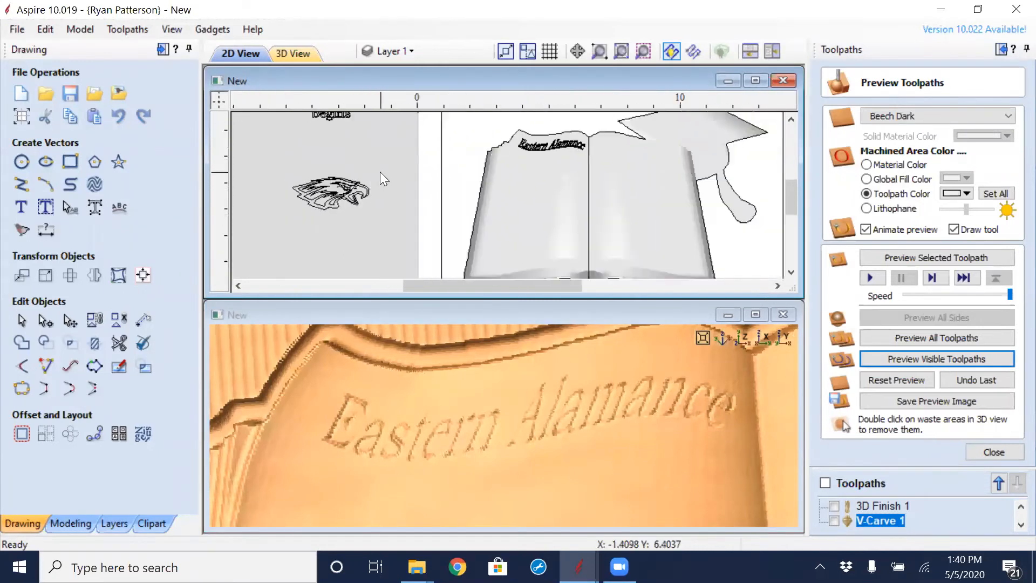
pyautogui.moveTo(376, 166); pyautogui.dragTo(376, 212, button='middle')
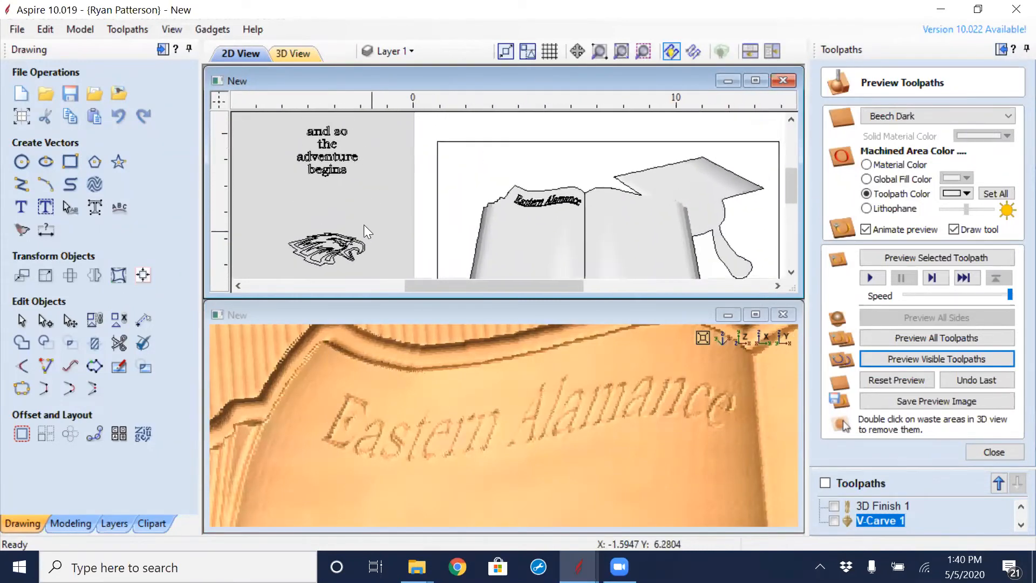
pyautogui.click(308, 169)
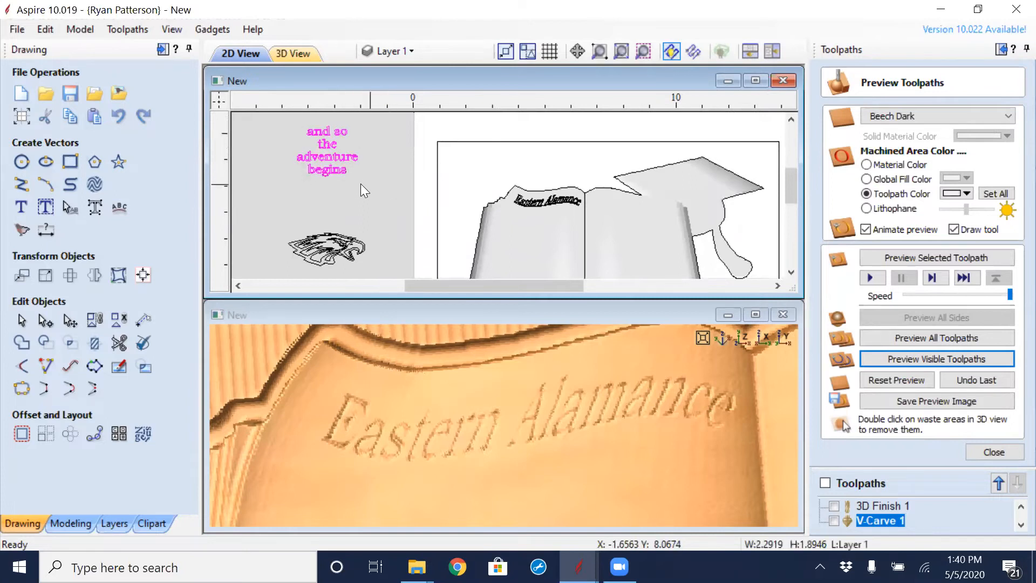
pyautogui.moveTo(360, 184); pyautogui.dragTo(339, 157, button='middle')
pyautogui.click(310, 139)
pyautogui.moveTo(310, 140); pyautogui.dragTo(623, 246)
pyautogui.moveTo(623, 245); pyautogui.dragTo(494, 205, button='middle')
# - Enlarge the "and so the adventure begins" text to about 3.17 by 2.62 inches and center it across the right-hand page
pyautogui.moveTo(516, 231); pyautogui.dragTo(521, 237)
pyautogui.moveTo(432, 165); pyautogui.dragTo(434, 167)
pyautogui.moveTo(488, 196); pyautogui.dragTo(476, 195)
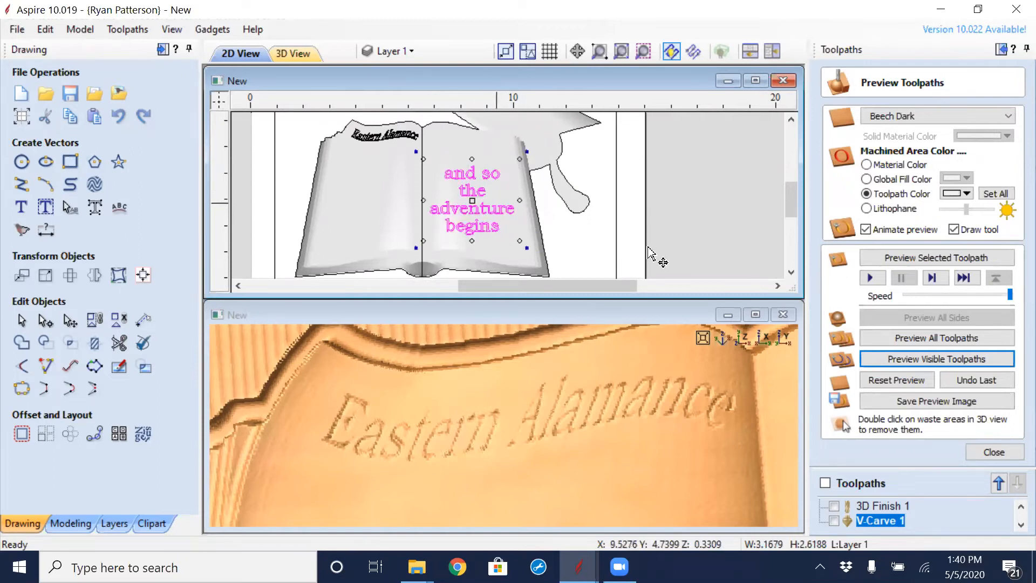
pyautogui.click(542, 154)
# - Fine-tune the text's position on the right-hand page and check that the word "so" clears the graduation cap
pyautogui.scroll(3, 521, 173)
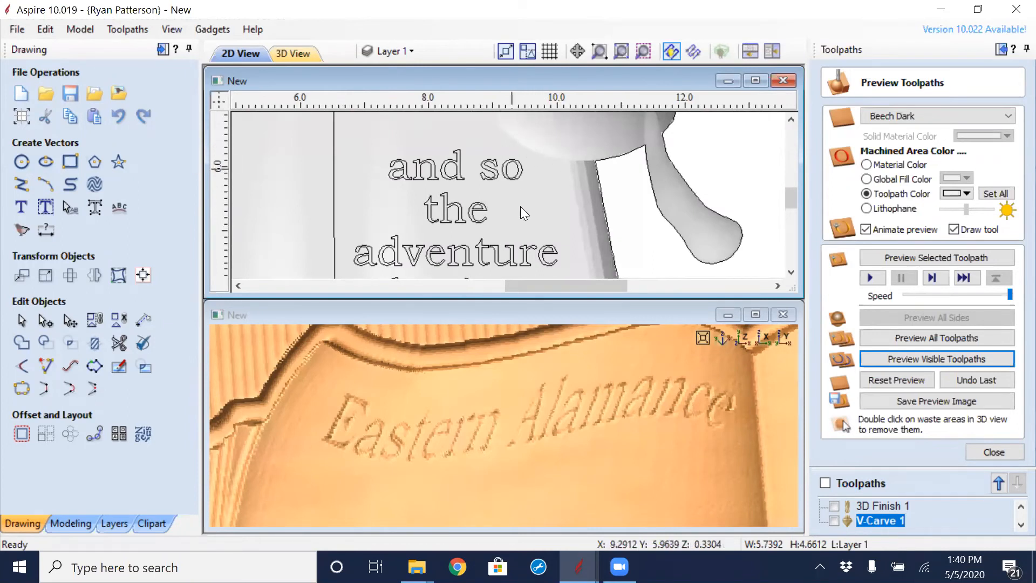
pyautogui.scroll(-3, 520, 206)
pyautogui.click(488, 218)
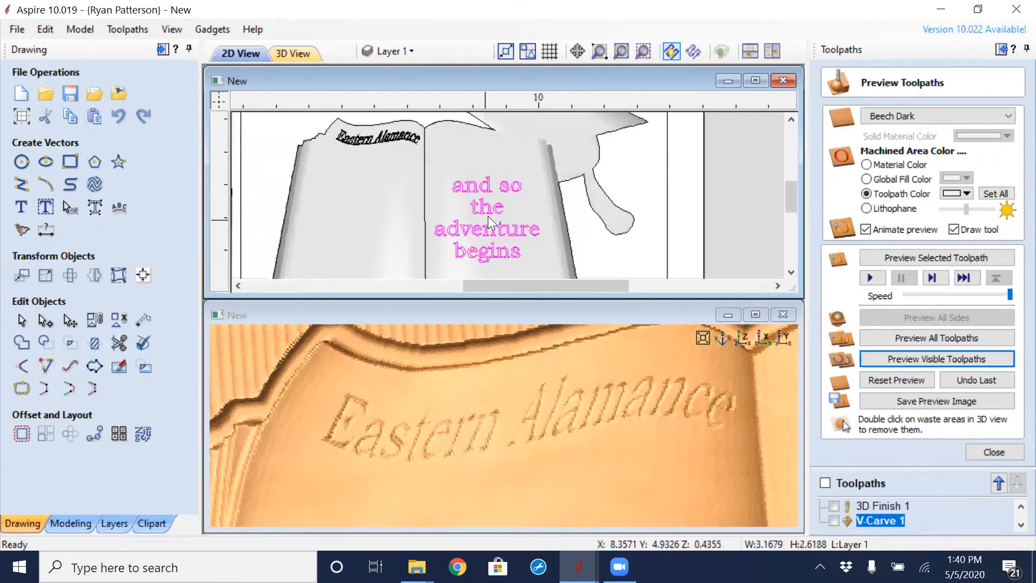
pyautogui.moveTo(481, 192); pyautogui.dragTo(487, 171)
pyautogui.click(536, 164)
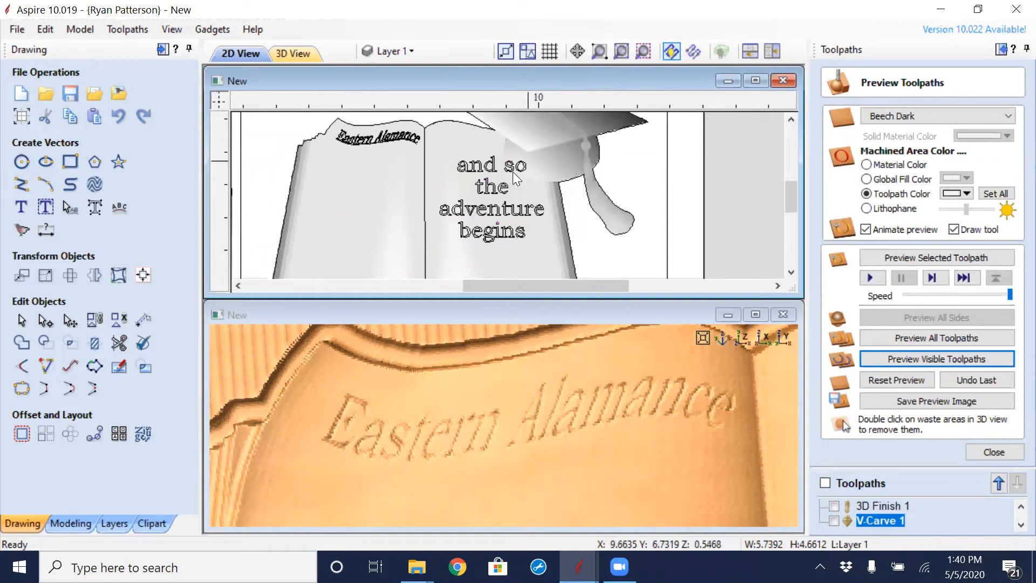
pyautogui.click(498, 209)
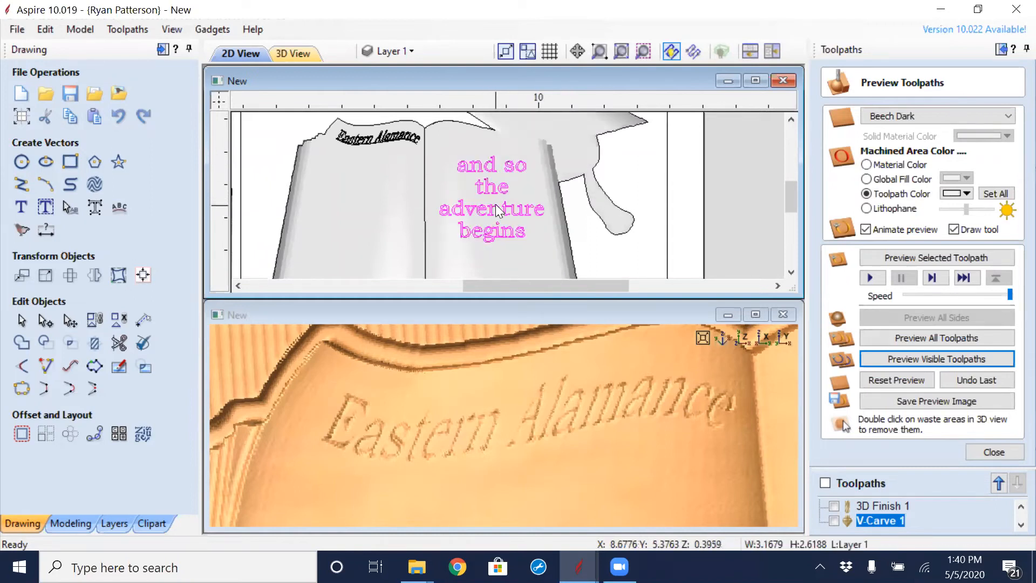
pyautogui.moveTo(498, 211); pyautogui.dragTo(498, 226)
pyautogui.click(519, 199)
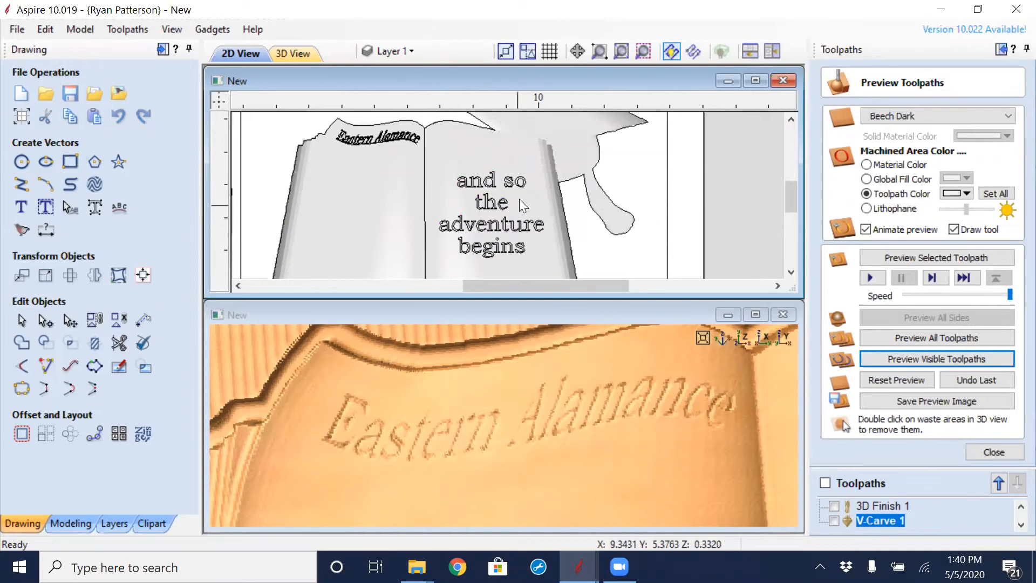
pyautogui.scroll(1, 519, 199)
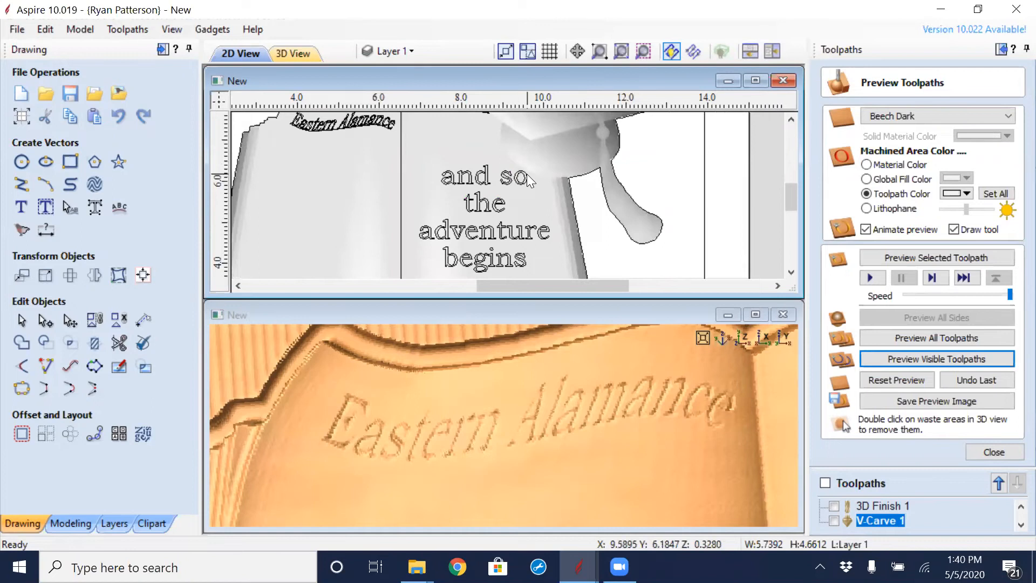
pyautogui.scroll(2, 527, 174)
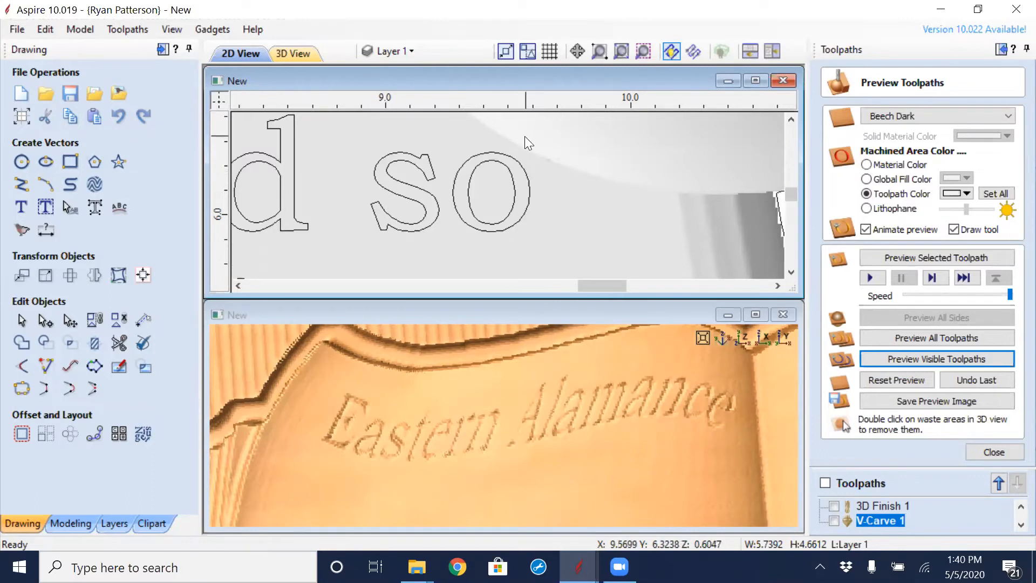
pyautogui.scroll(-3, 520, 138)
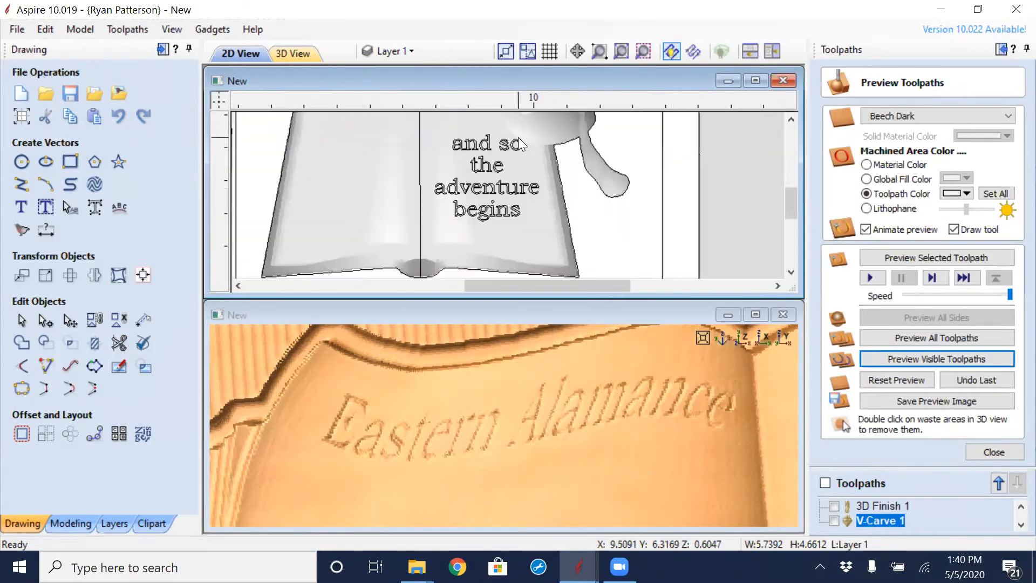
pyautogui.scroll(-2, 688, 224)
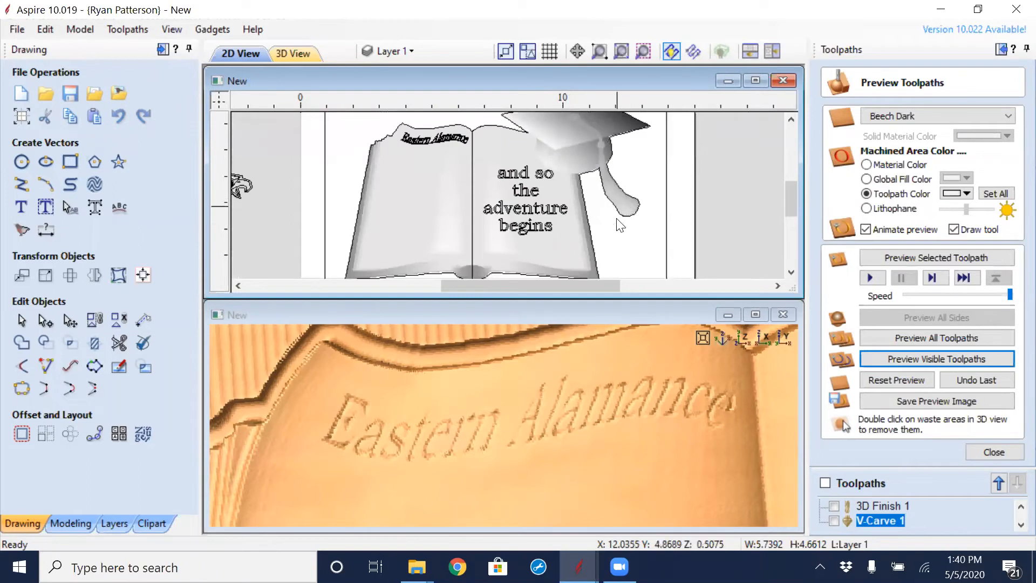
# - Add the "and so the adventure begins" text to the V-Carve 1 toolpath's vectors and recalculate it projected onto the 3D model
pyautogui.click(994, 451)
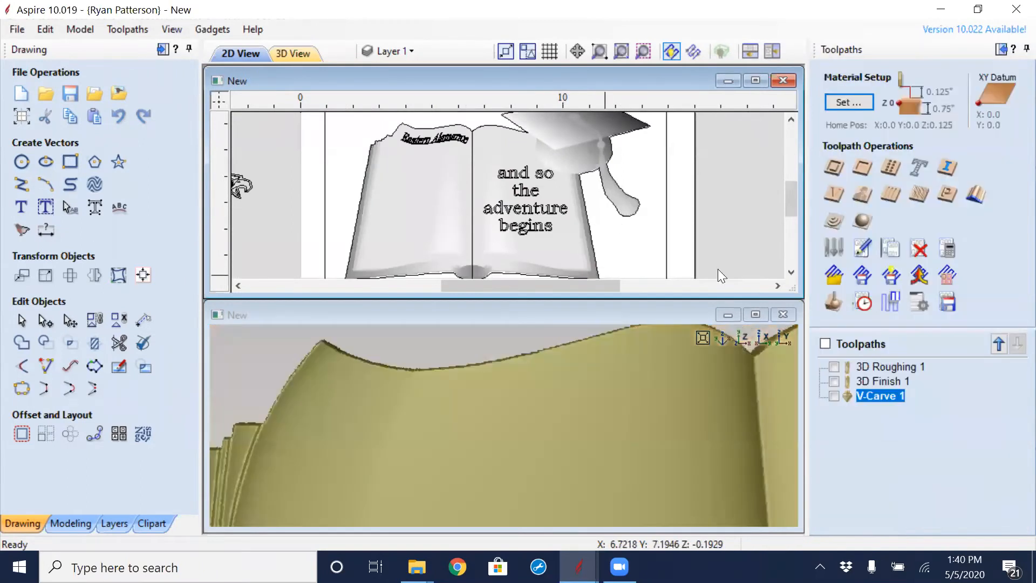
pyautogui.click(555, 214)
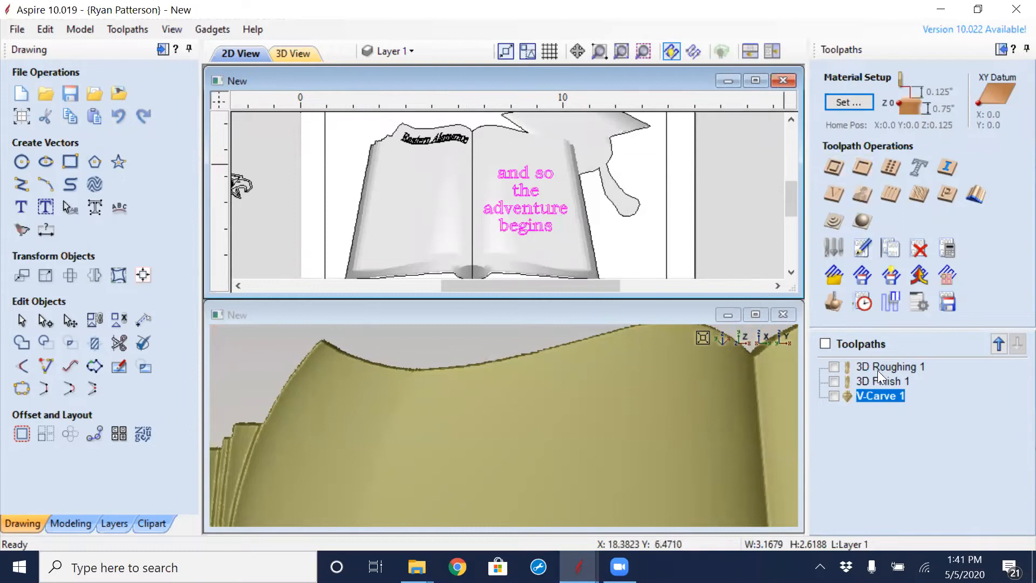
pyautogui.moveTo(884, 396)
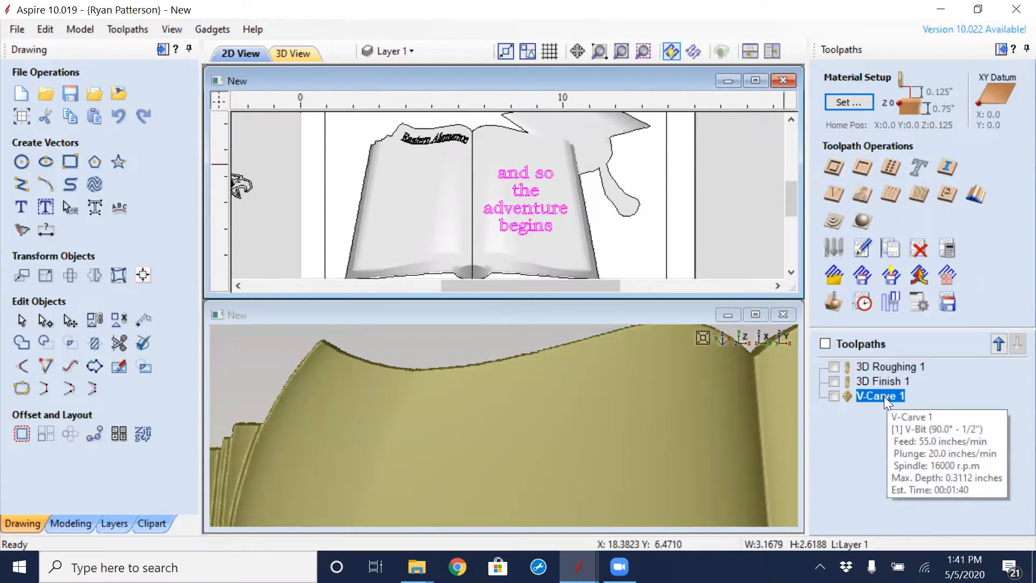
pyautogui.doubleClick(883, 396)
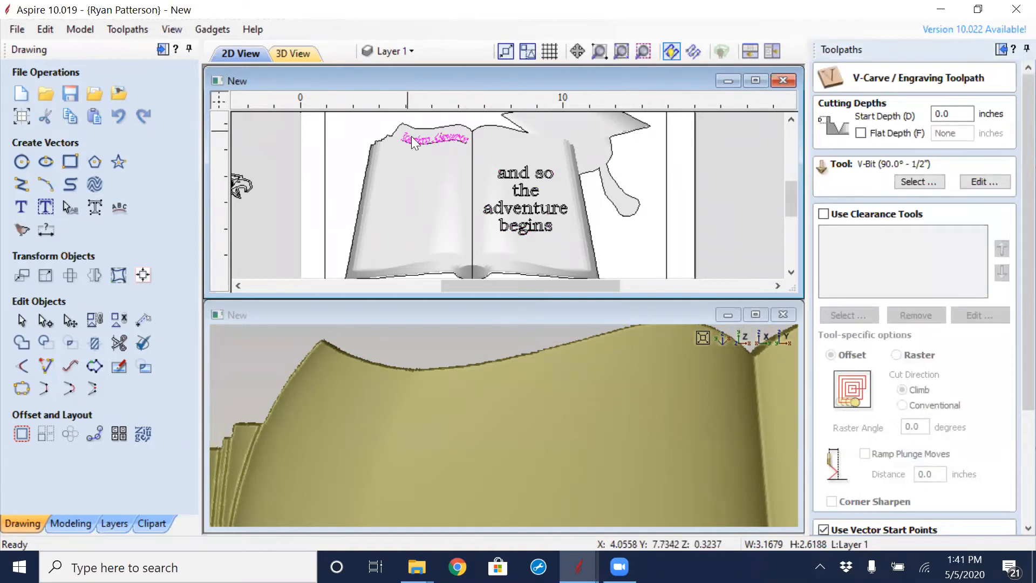
pyautogui.keyDown('shift'); pyautogui.click(528, 214); pyautogui.keyUp('shift')
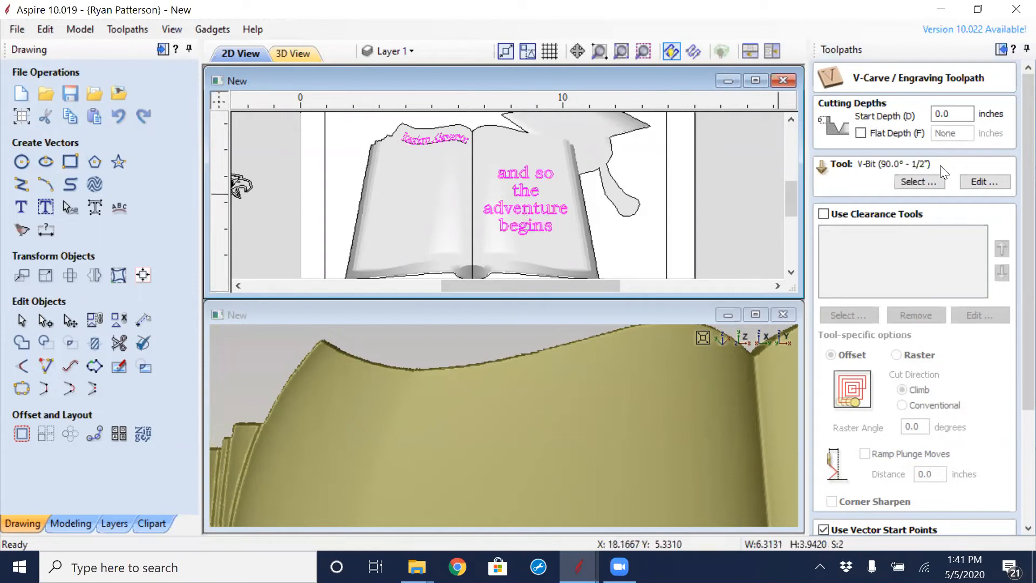
pyautogui.scroll(-3, 1014, 319)
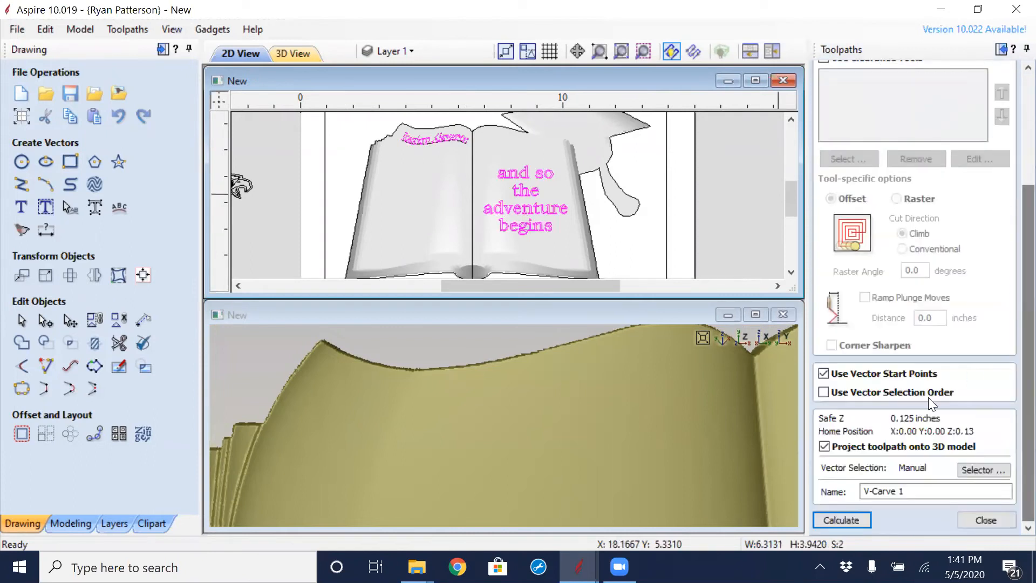
pyautogui.click(855, 521)
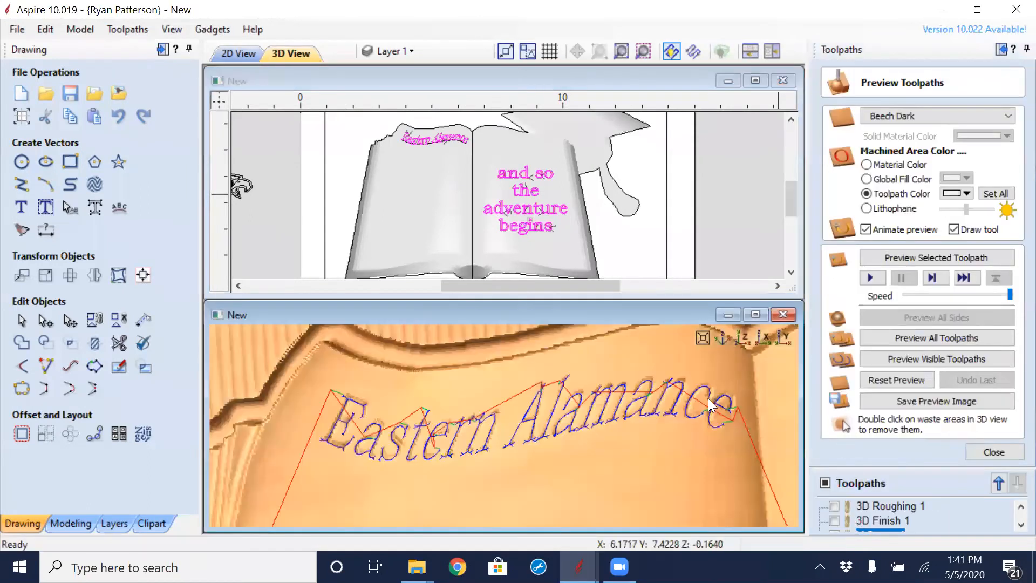
# - Inspect the V-carve toolpath along the "Eastern Alamance" lettering and where the word "adventure" meets the right-hand page edge
pyautogui.moveTo(747, 435); pyautogui.dragTo(431, 366, button='middle')
pyautogui.scroll(-5, 578, 364)
pyautogui.moveTo(575, 360); pyautogui.dragTo(540, 305, button='middle')
pyautogui.moveTo(585, 433); pyautogui.dragTo(579, 408, button='middle')
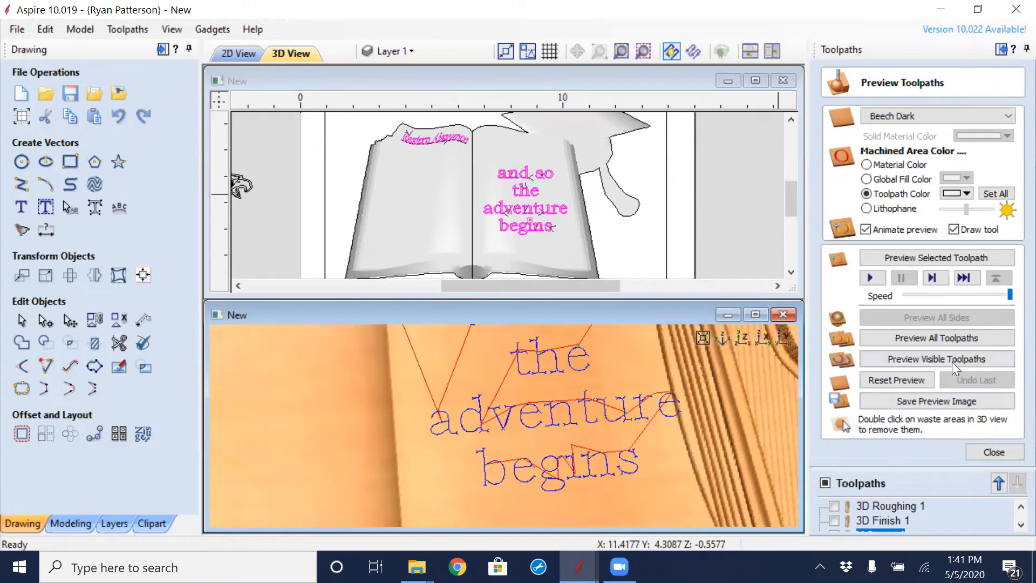
pyautogui.scroll(2, 676, 406)
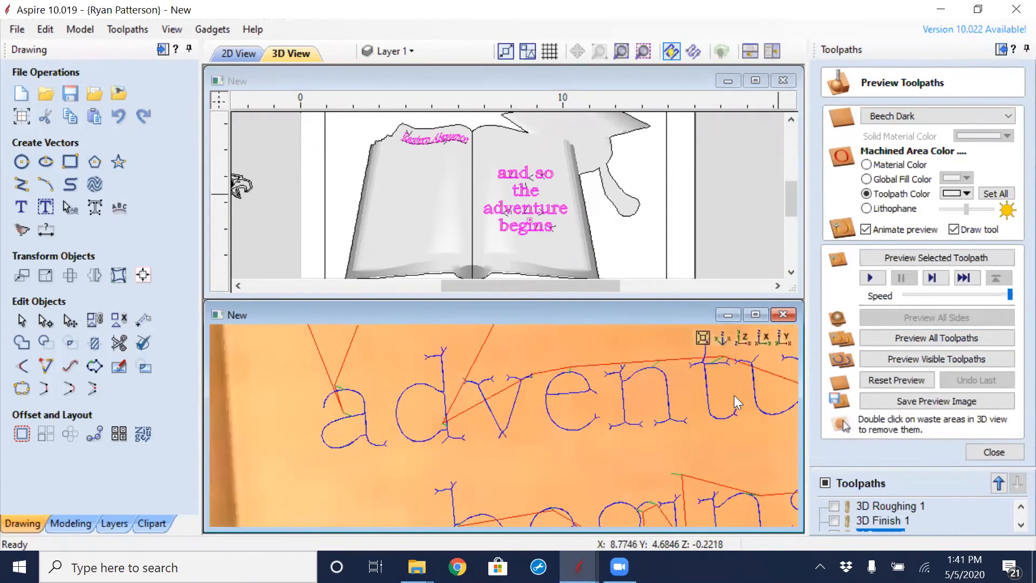
pyautogui.scroll(2, 583, 394)
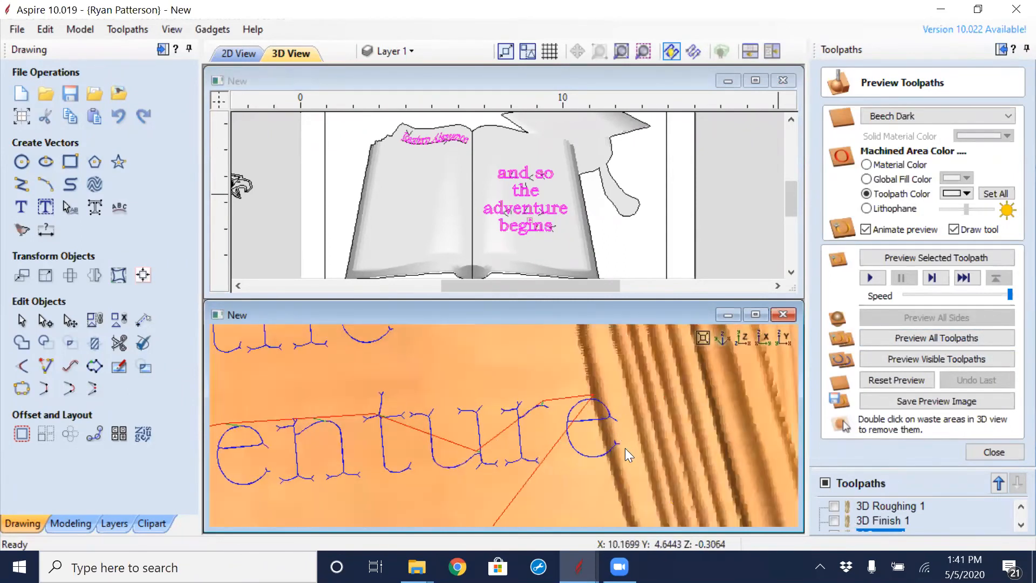
pyautogui.scroll(-2, 623, 343)
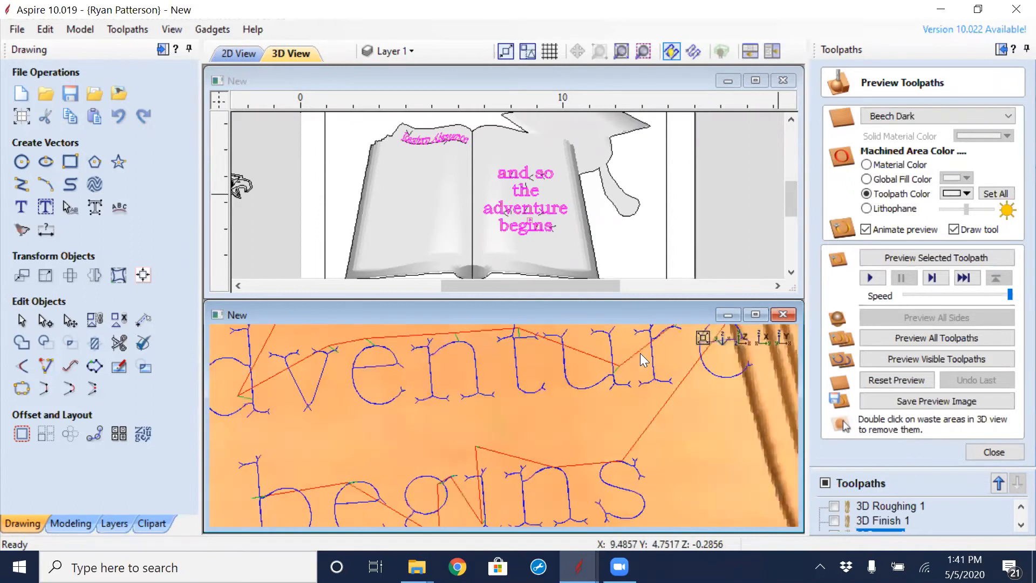
pyautogui.scroll(-1, 516, 427)
pyautogui.scroll(-1, 537, 489)
pyautogui.scroll(-1, 529, 431)
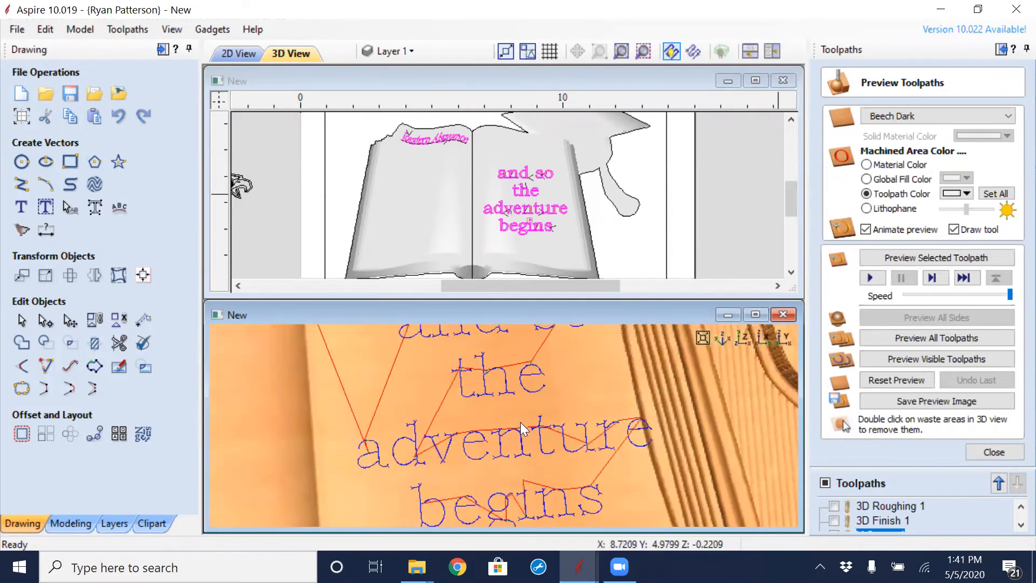
pyautogui.scroll(-1, 521, 377)
pyautogui.moveTo(521, 376); pyautogui.dragTo(582, 349, button='middle')
pyautogui.scroll(1, 642, 419)
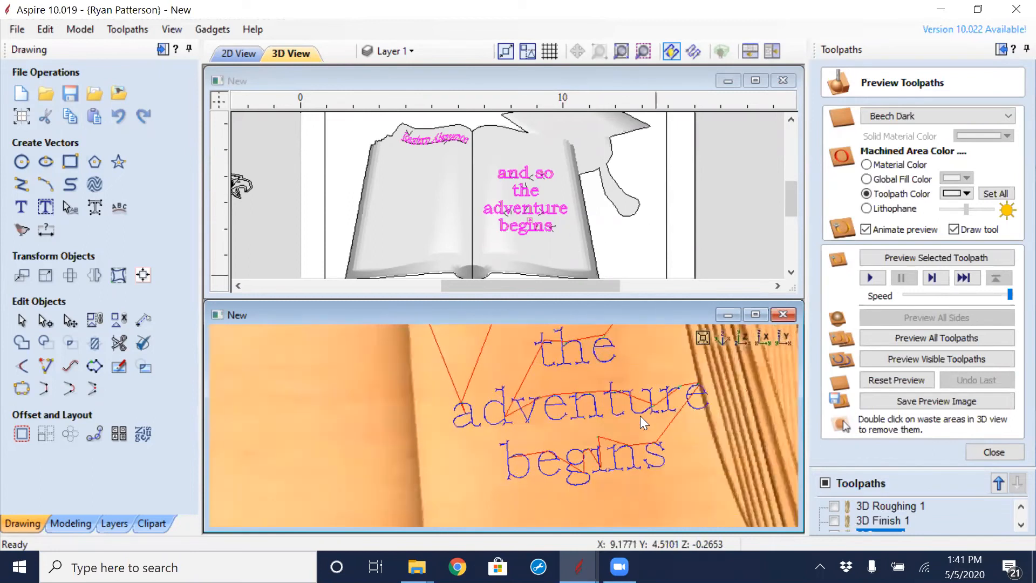
# - Select only the "and so the adventure begins" text and nudge it slightly left, comparing it with the old toolpath at the page edge
pyautogui.click(512, 204)
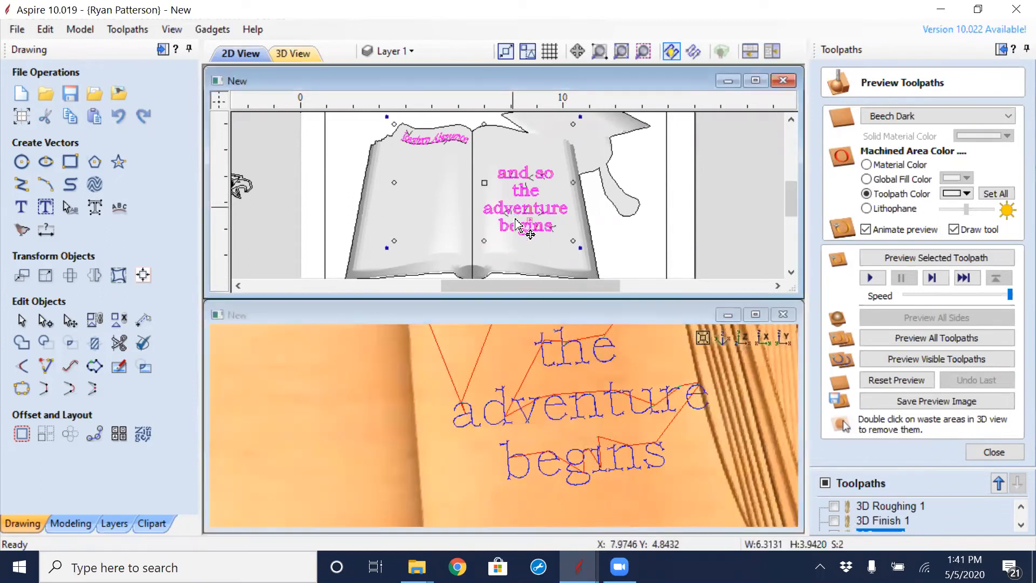
pyautogui.click(634, 235)
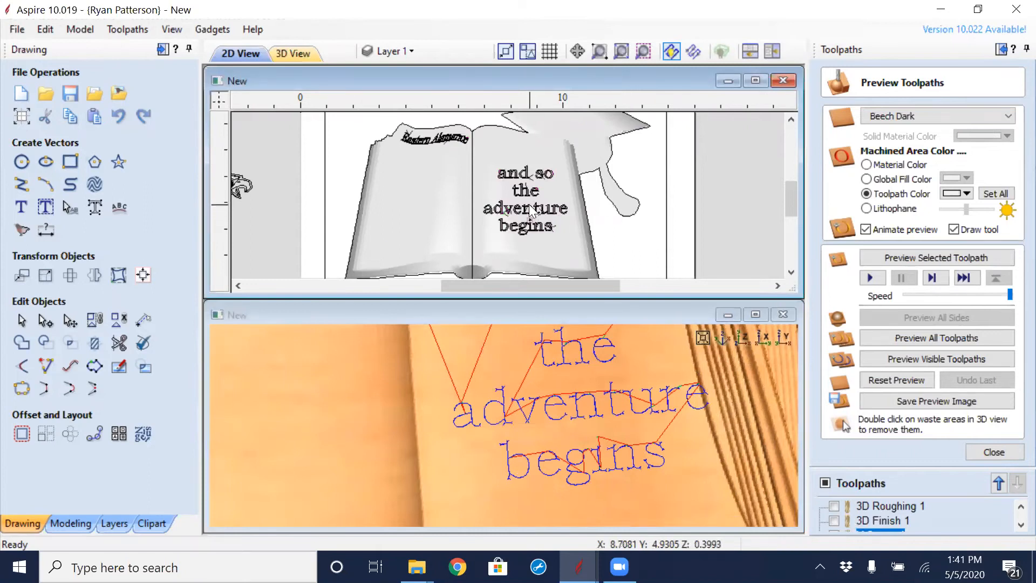
pyautogui.click(528, 204)
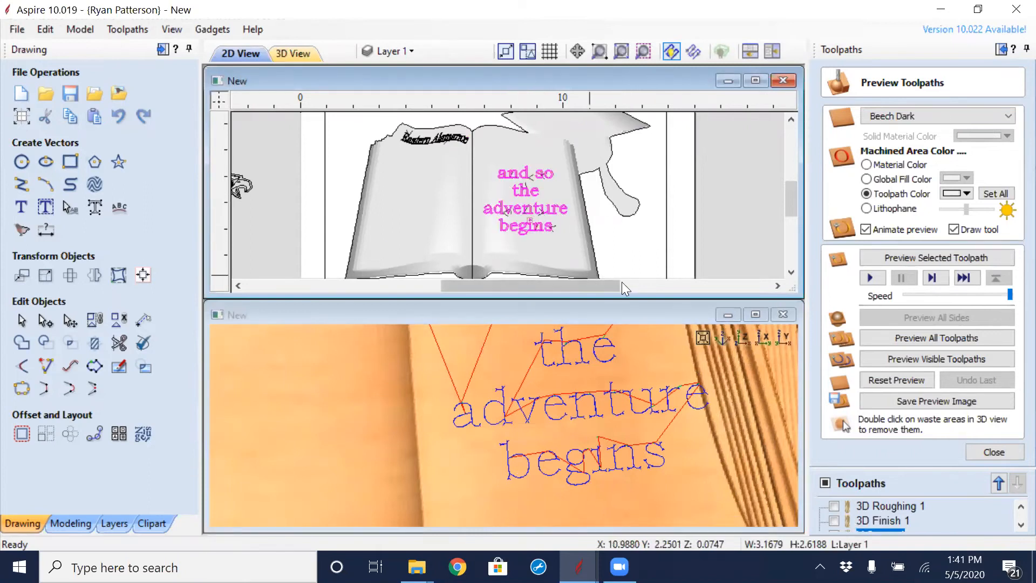
pyautogui.press('Left')
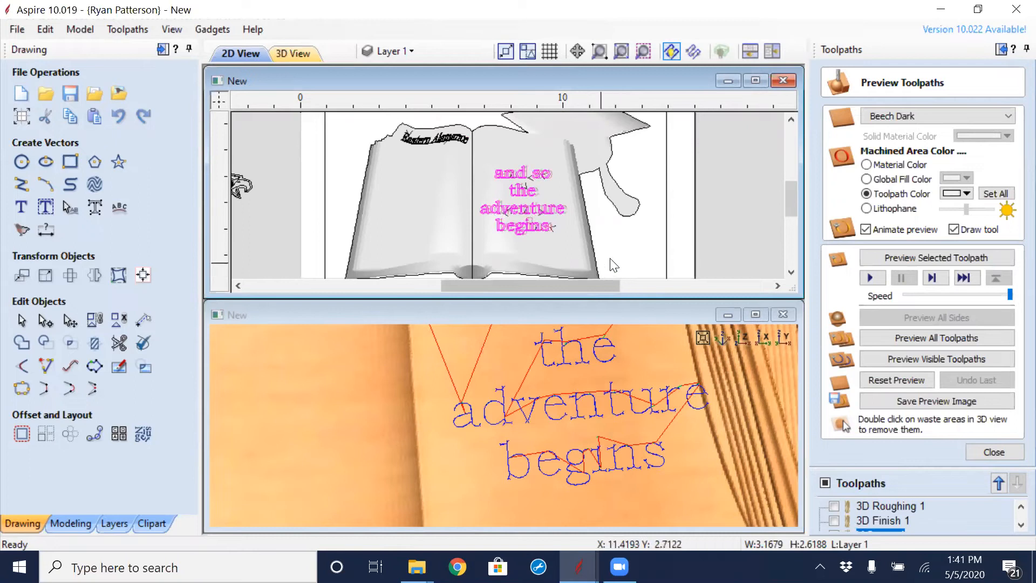
pyautogui.scroll(2, 558, 208)
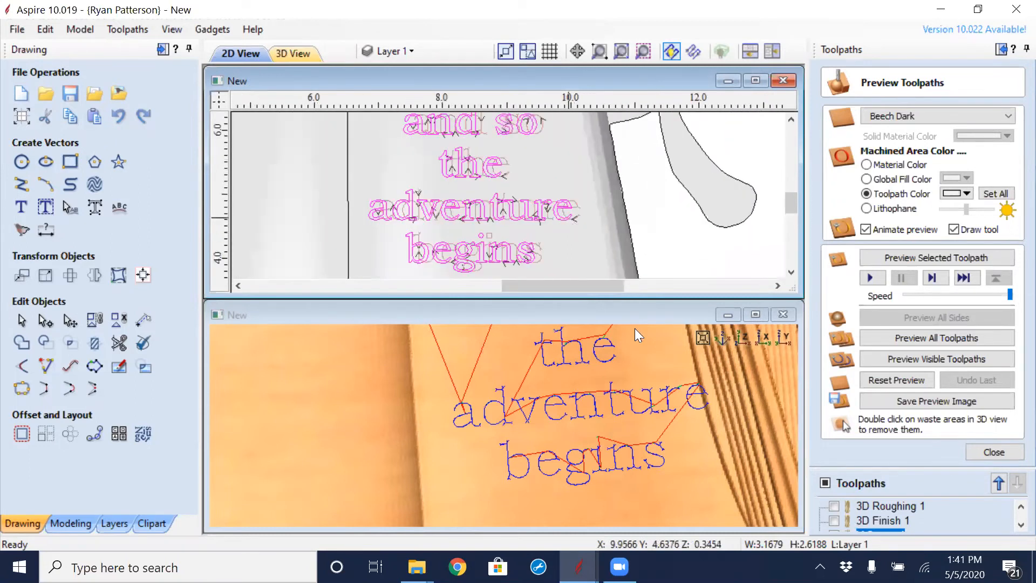
pyautogui.scroll(4, 570, 210)
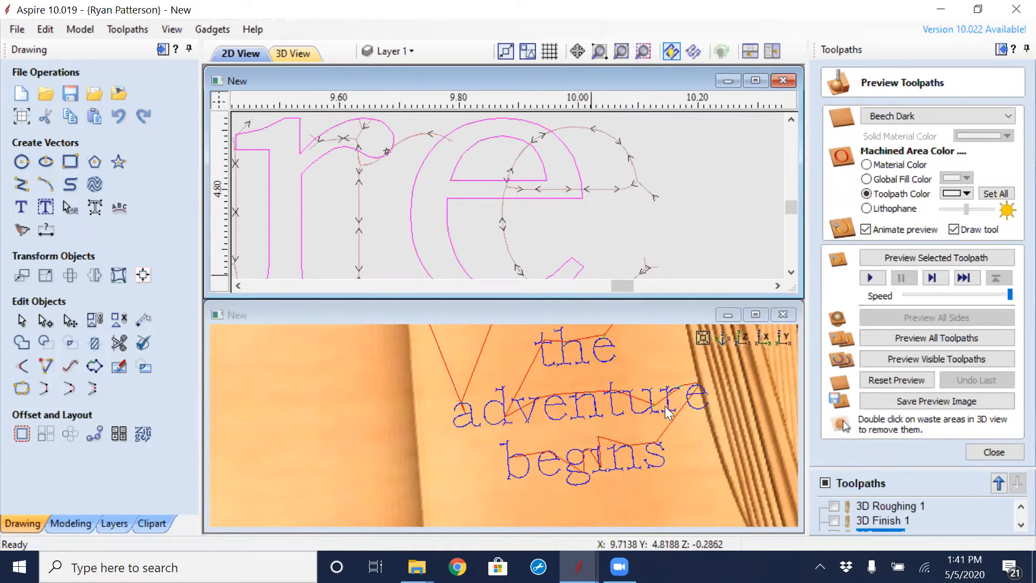
pyautogui.scroll(-5, 520, 231)
pyautogui.scroll(-2, 555, 180)
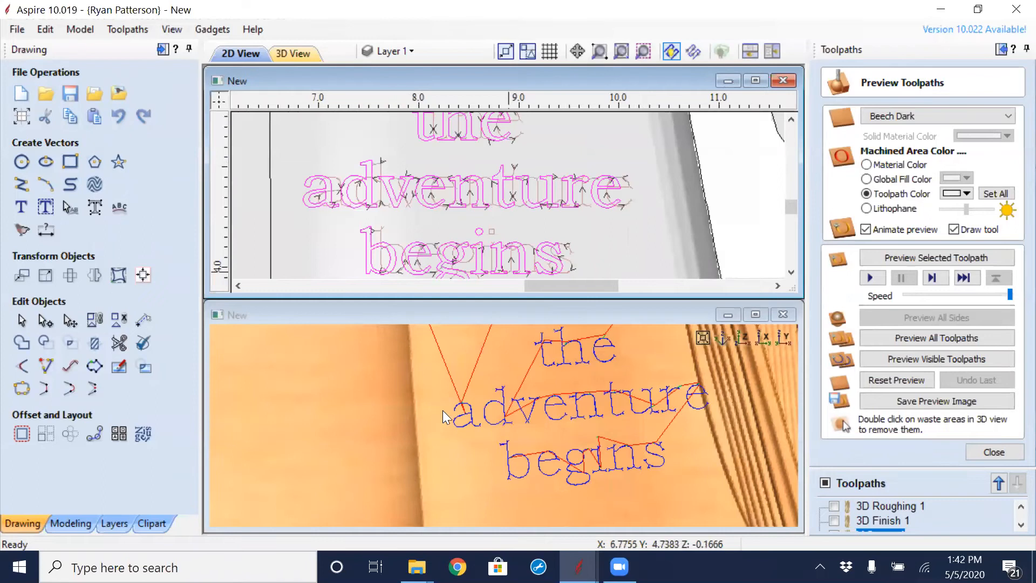
pyautogui.scroll(-1, 462, 221)
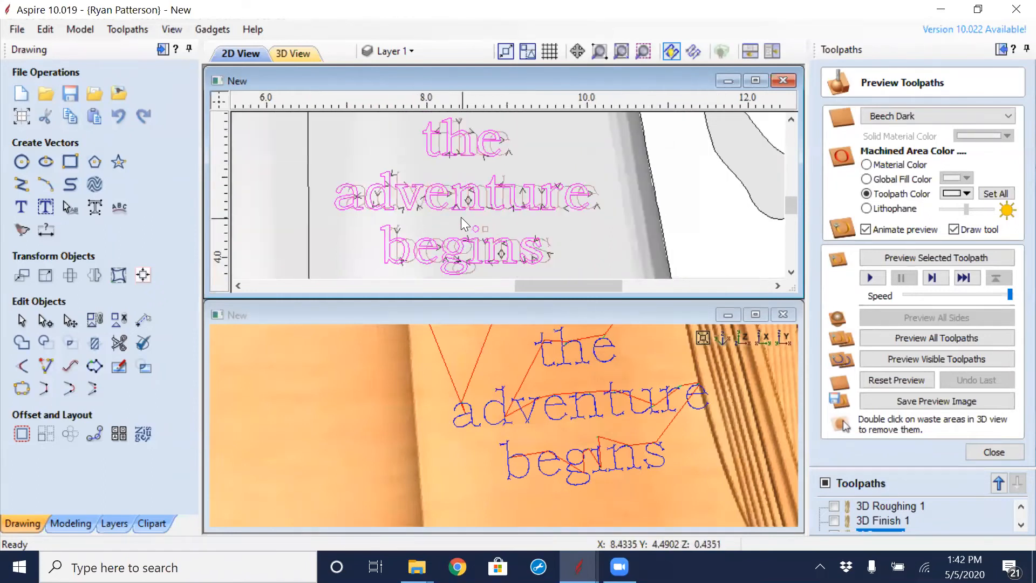
pyautogui.scroll(-2, 370, 203)
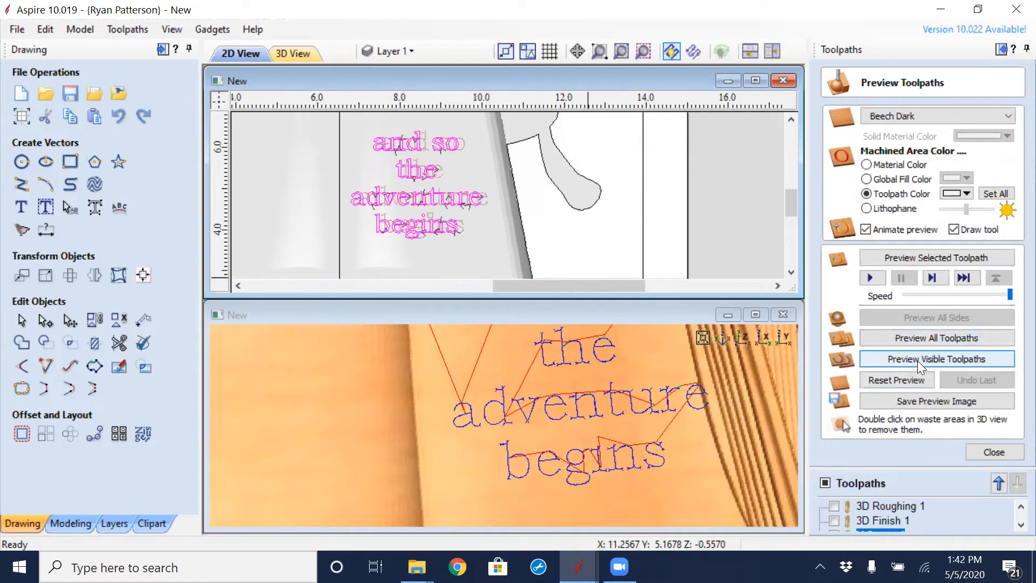
# - Recalculate the V-Carve toolpath for the text's new position on the right-hand page
pyautogui.click(987, 451)
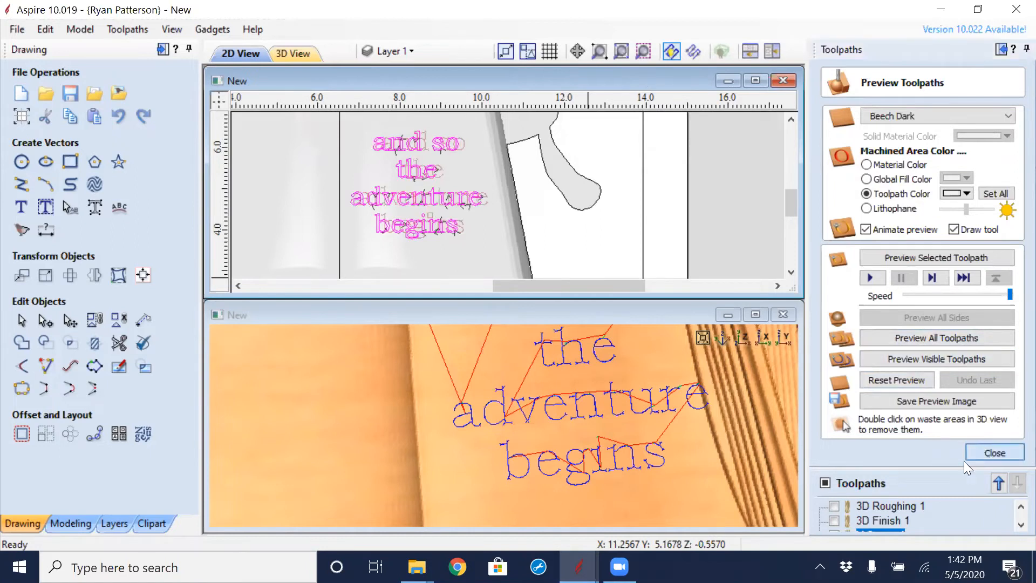
pyautogui.doubleClick(879, 398)
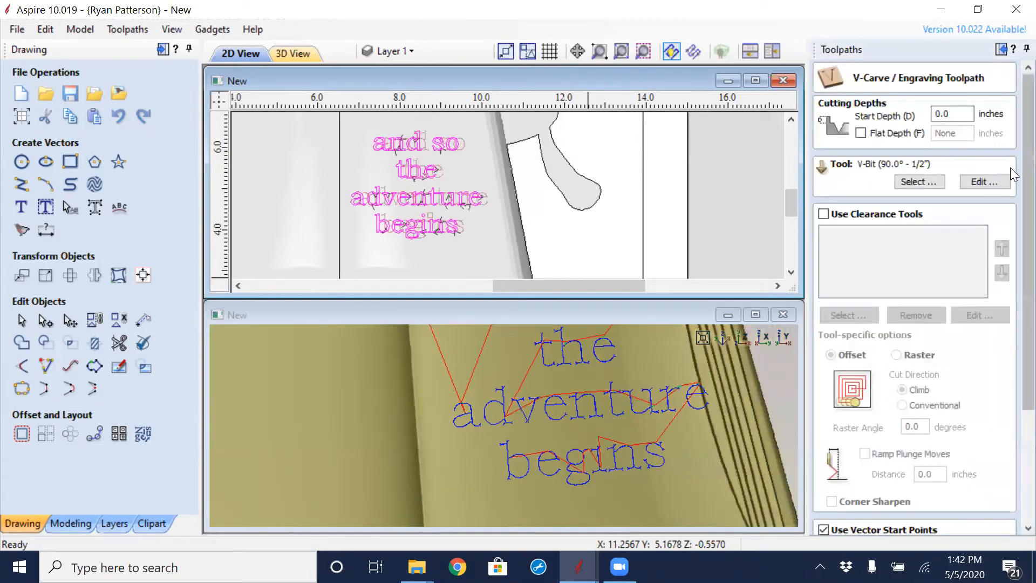
pyautogui.scroll(-3, 1009, 384)
pyautogui.click(846, 520)
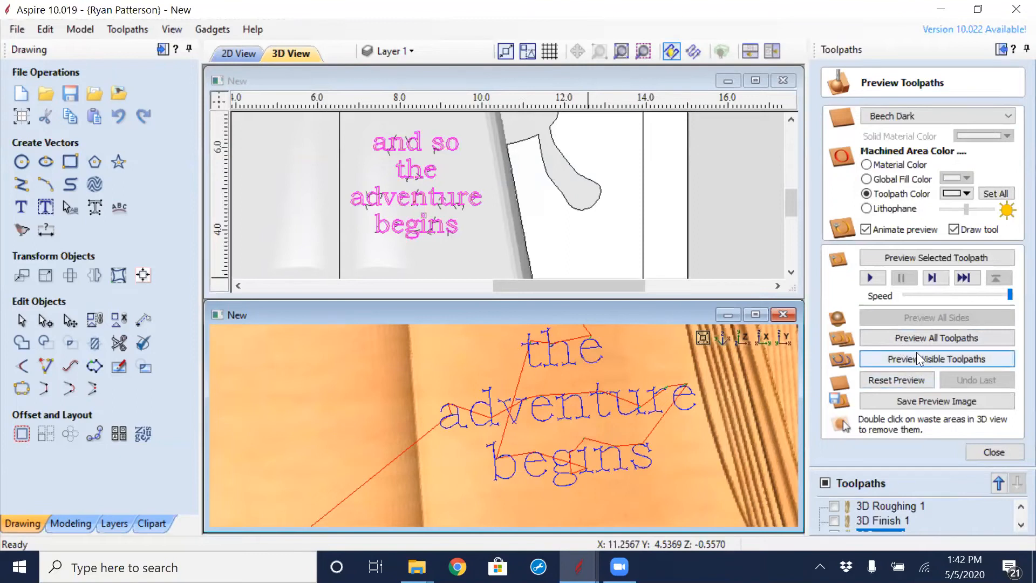
# - Reset the preview, simulate all toolpaths, and inspect the carved text on both pages of the book
pyautogui.click(907, 380)
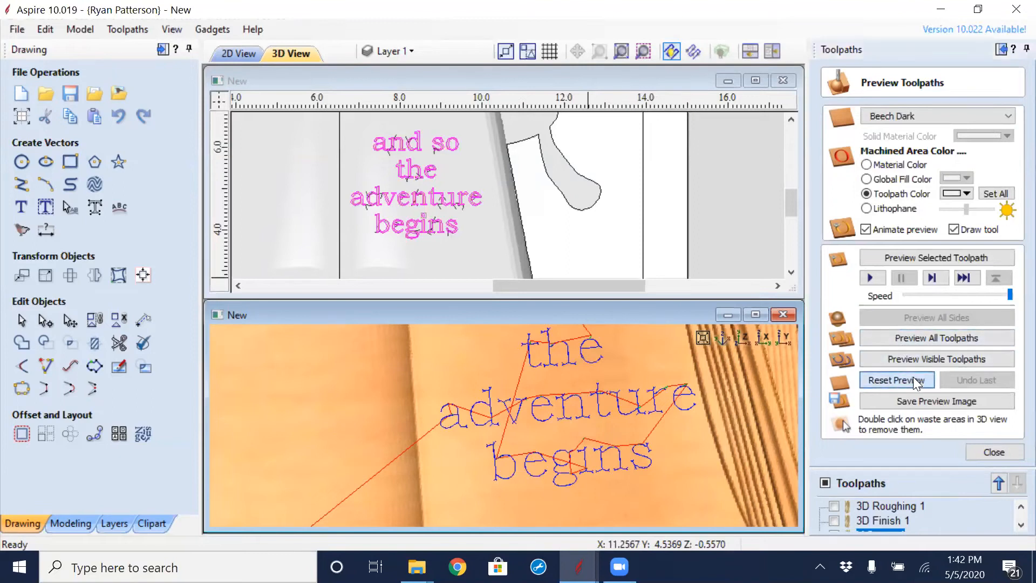
pyautogui.click(919, 335)
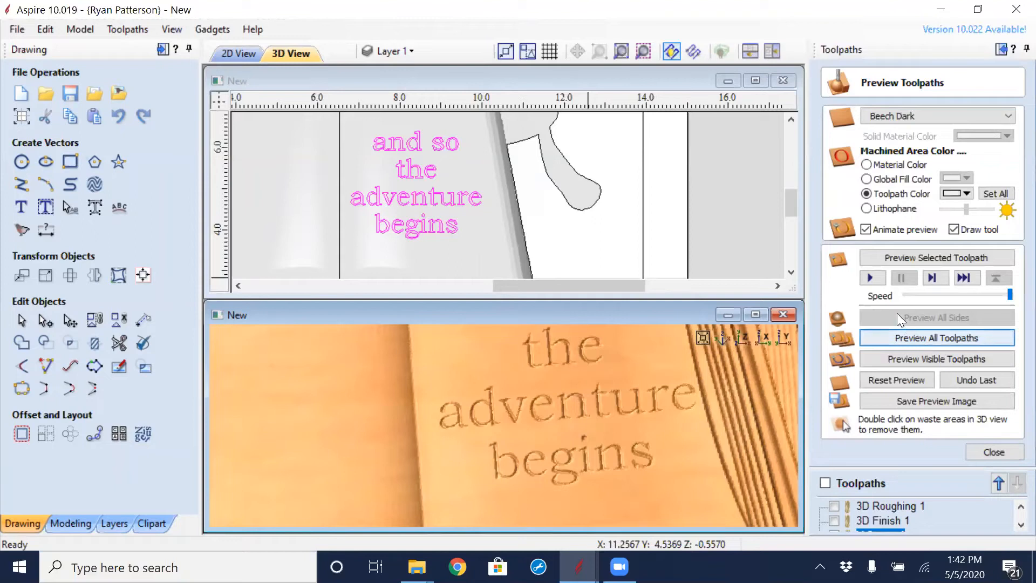
pyautogui.scroll(-5, 675, 387)
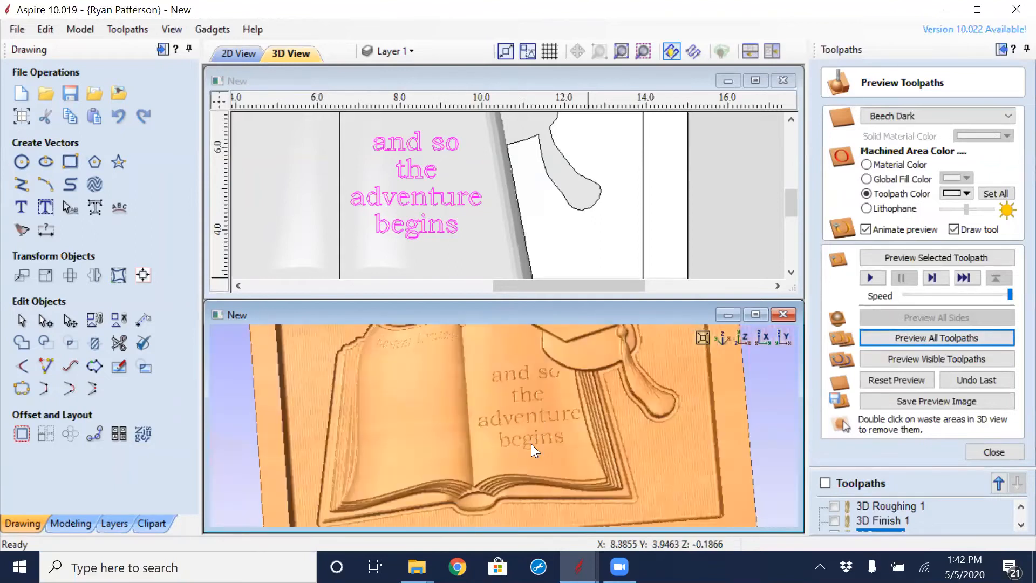
pyautogui.scroll(5, 590, 430)
pyautogui.scroll(-5, 577, 415)
pyautogui.moveTo(577, 415); pyautogui.dragTo(376, 328)
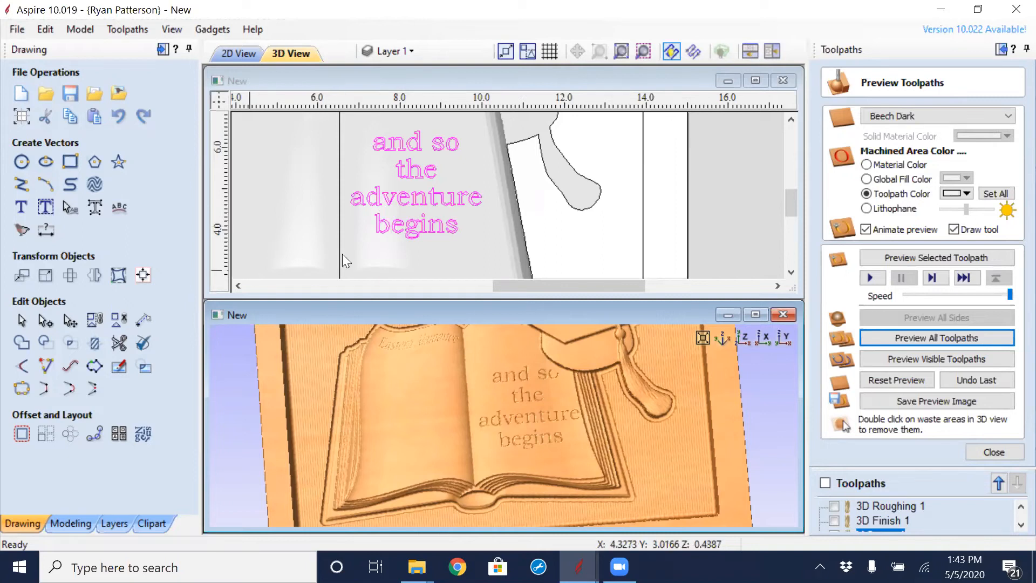
# - Create a bounding-box distortion envelope around the "and so the adventure begins" text in the maximized 2D view
pyautogui.click(731, 208)
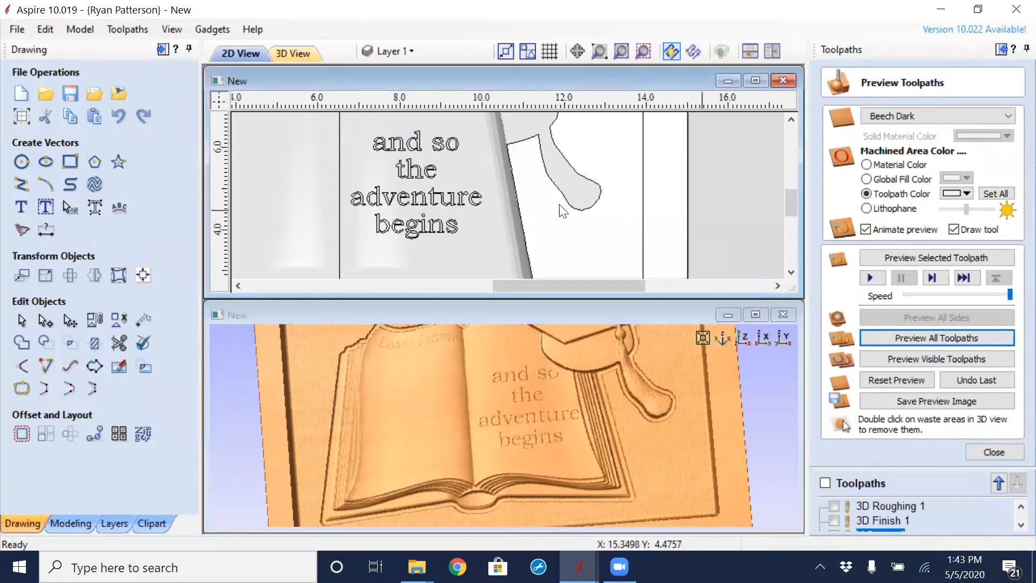
pyautogui.click(432, 204)
pyautogui.scroll(-3, 431, 203)
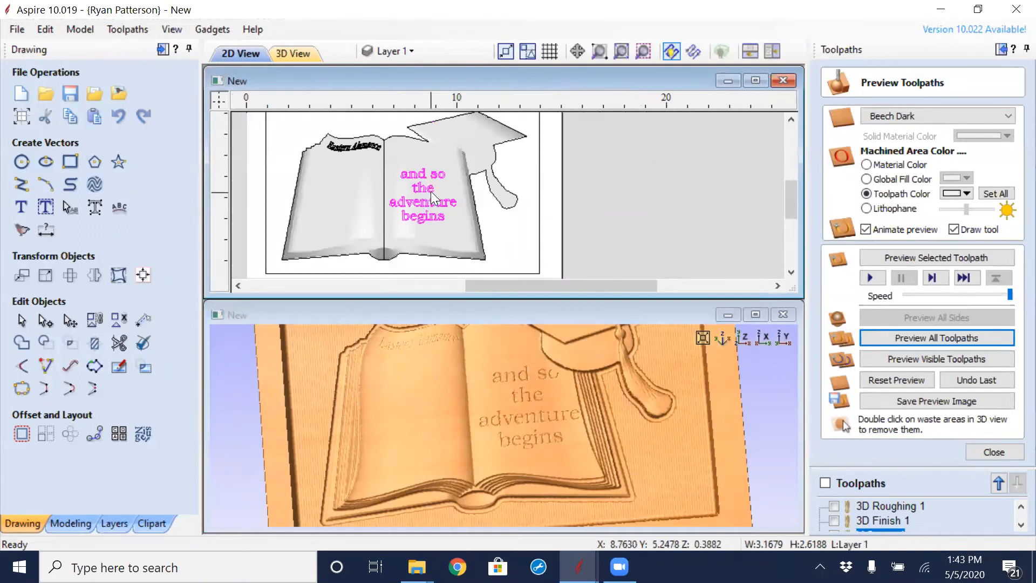
pyautogui.scroll(1, 431, 193)
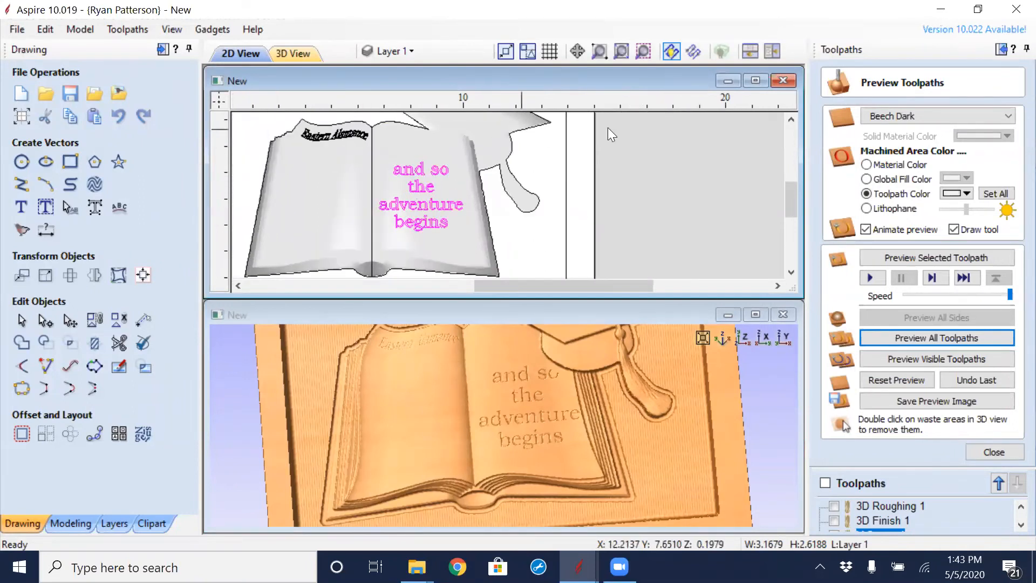
pyautogui.click(755, 80)
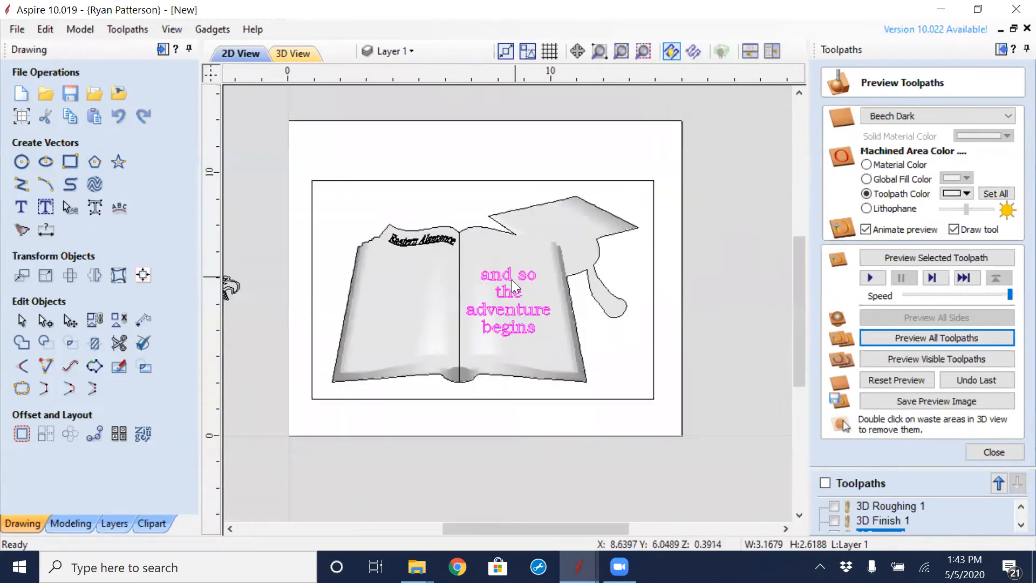
pyautogui.scroll(4, 511, 281)
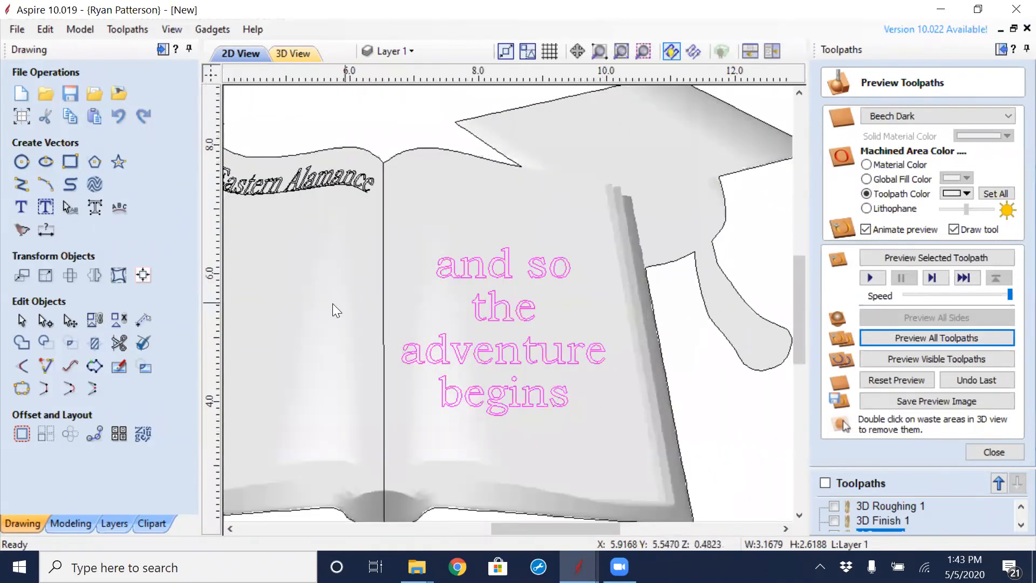
pyautogui.click(122, 276)
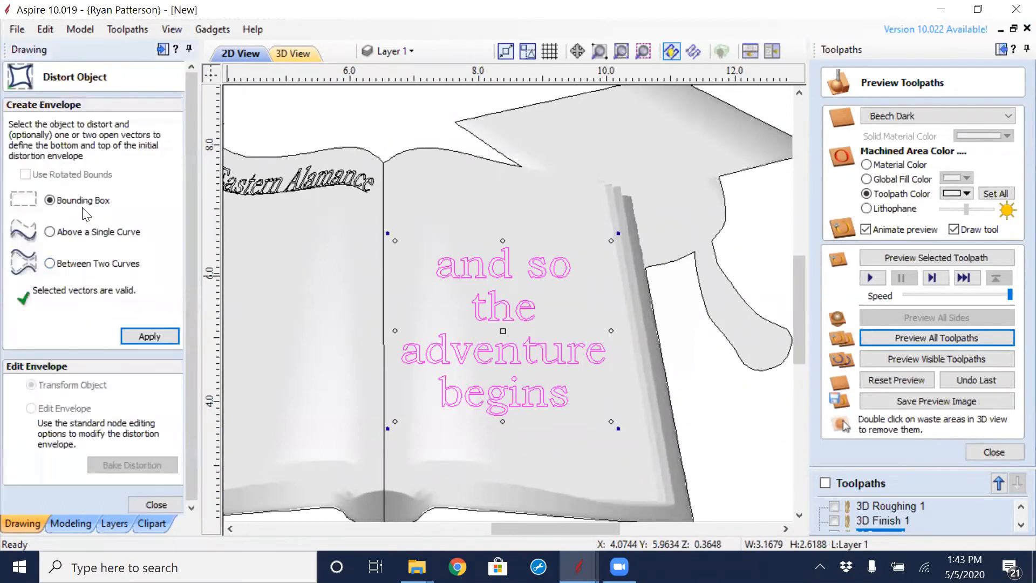
pyautogui.click(149, 336)
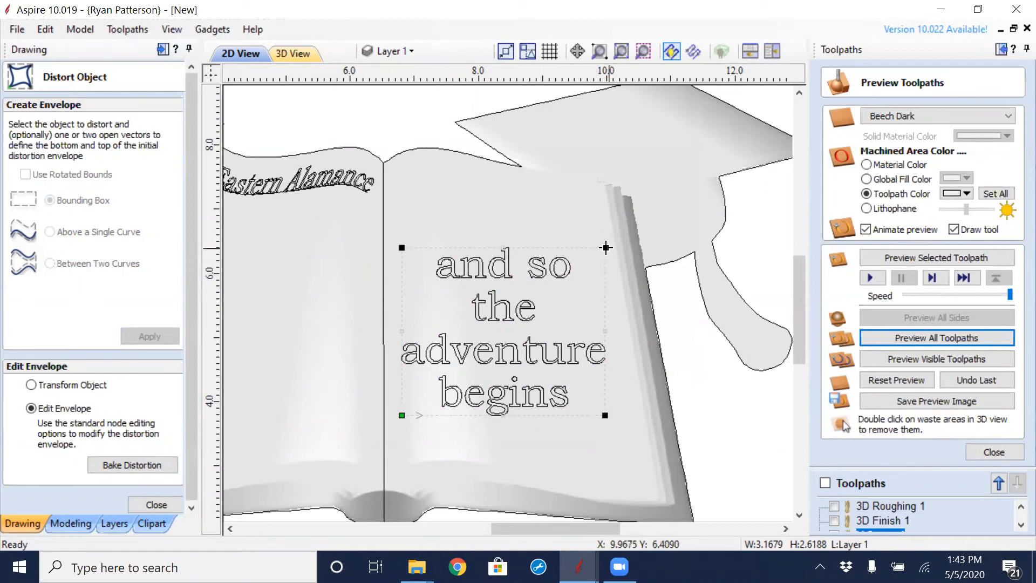
# - Try distorting the text by pulling the envelope's upper-right corner outward and its right edge's midpoint inward, undoing each distortion
pyautogui.moveTo(605, 245); pyautogui.dragTo(694, 180)
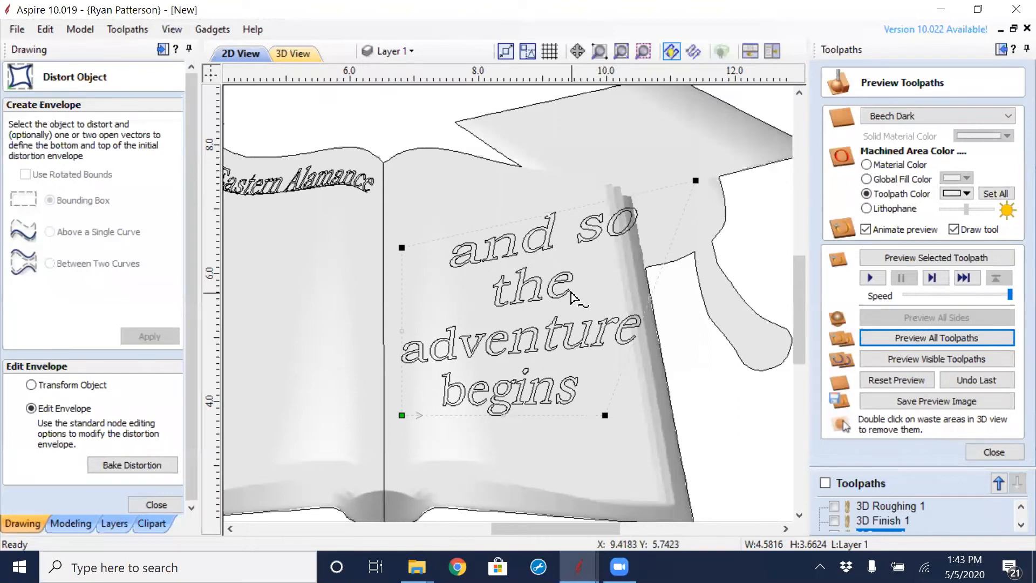
pyautogui.hotkey('ctrl', 'z')
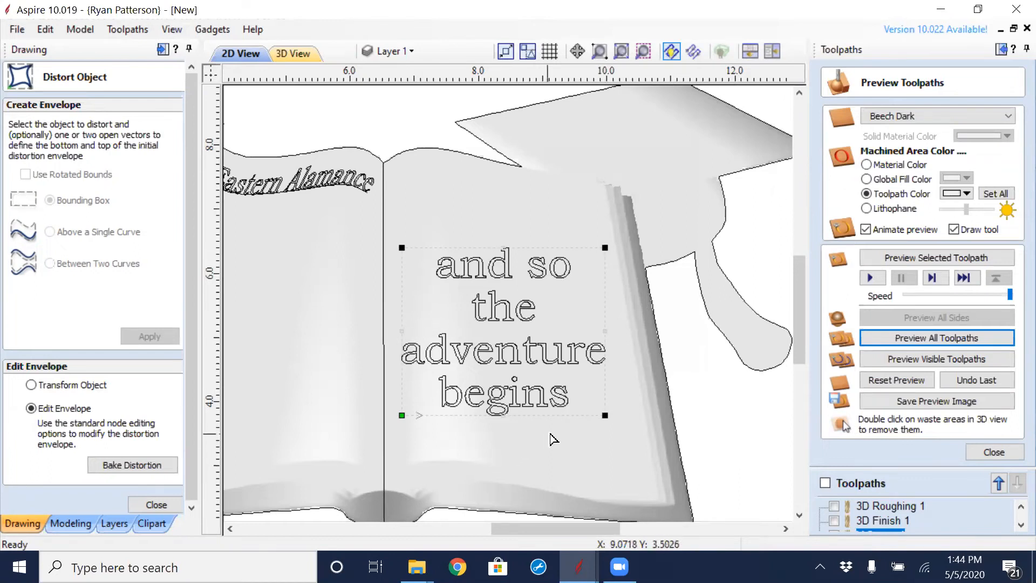
pyautogui.moveTo(606, 331); pyautogui.dragTo(495, 331)
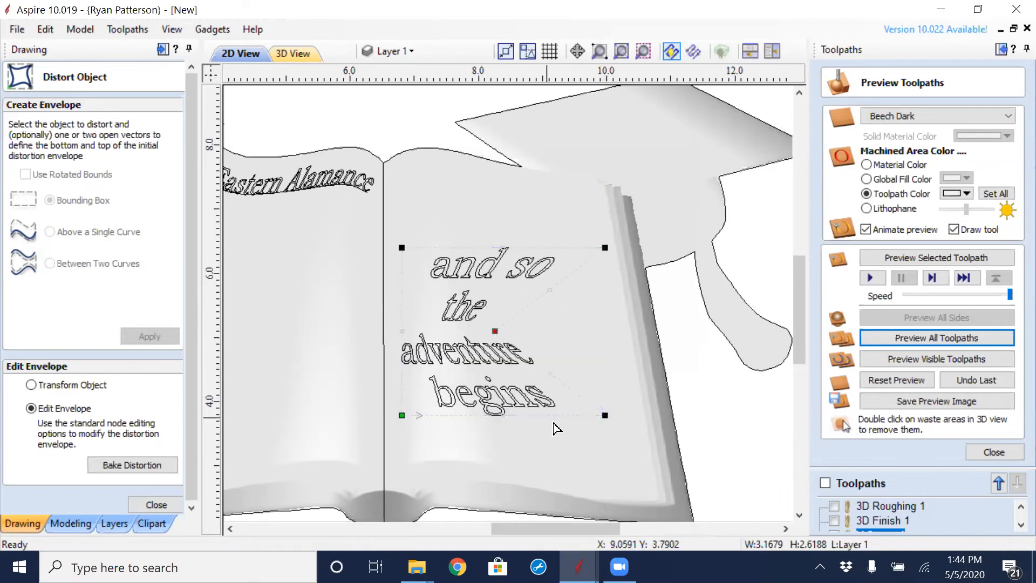
pyautogui.hotkey('ctrl', 'z')
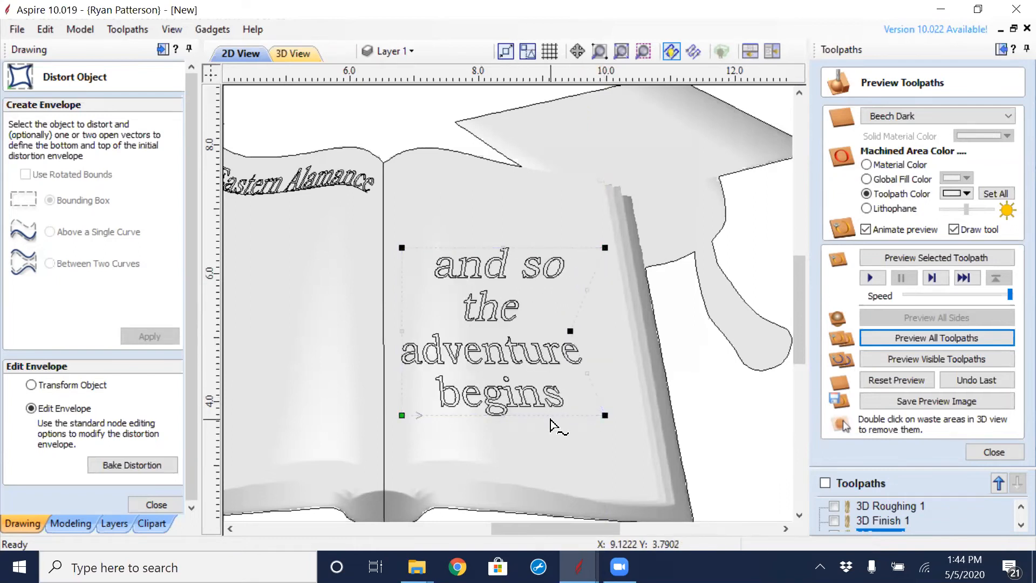
pyautogui.hotkey('ctrl', 'z')
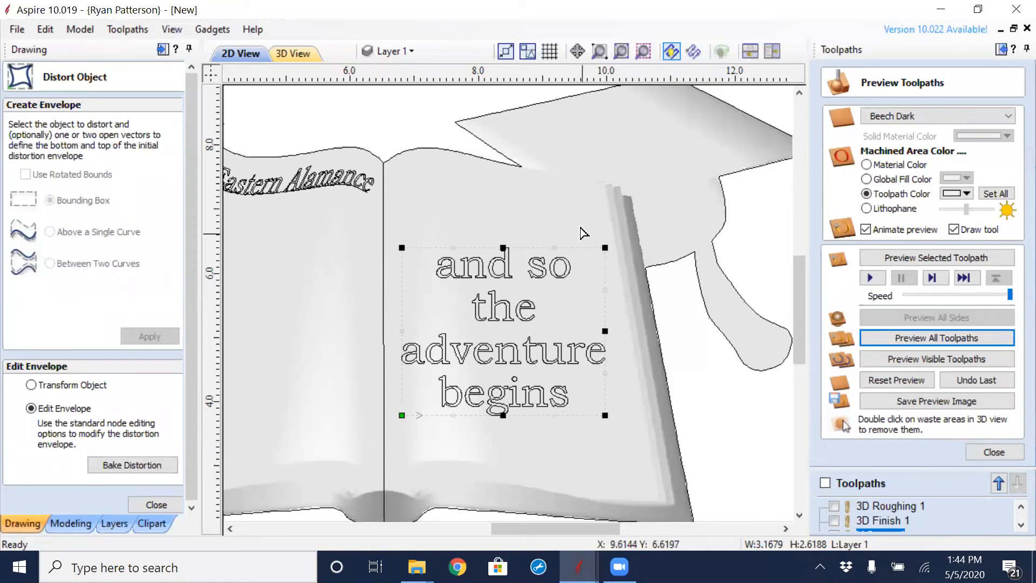
# - Select the three nodes on the envelope's right edge and nudge them down four increments so the text slopes downward to the right
pyautogui.moveTo(577, 225); pyautogui.dragTo(638, 442)
pyautogui.press('Down')
pyautogui.press('Down')
pyautogui.press('Down')
pyautogui.press('Down')
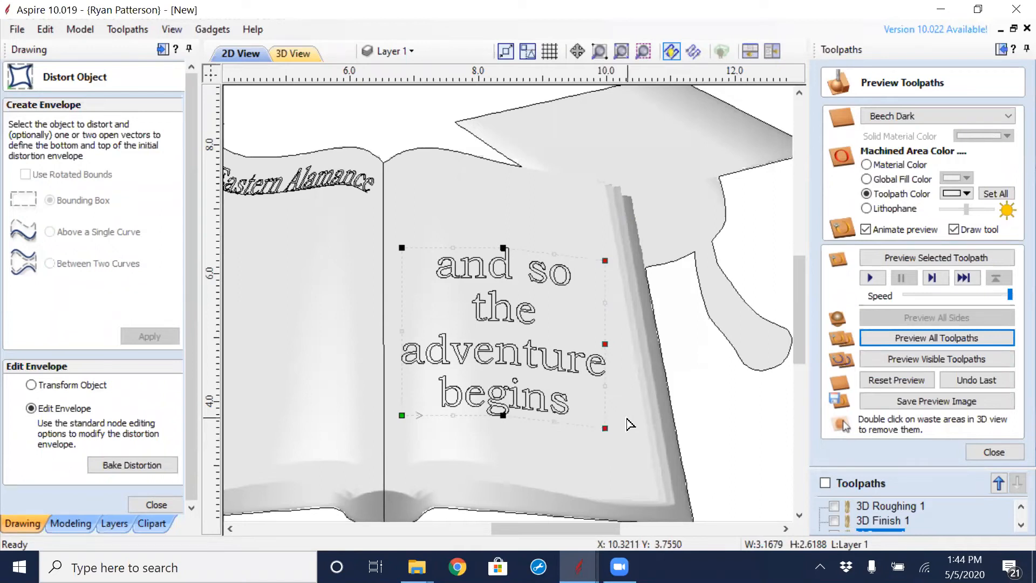
# - Nudge the envelope's lower-right corner node right five increments and its upper-right corner node left two increments
pyautogui.click(745, 423)
pyautogui.click(545, 278)
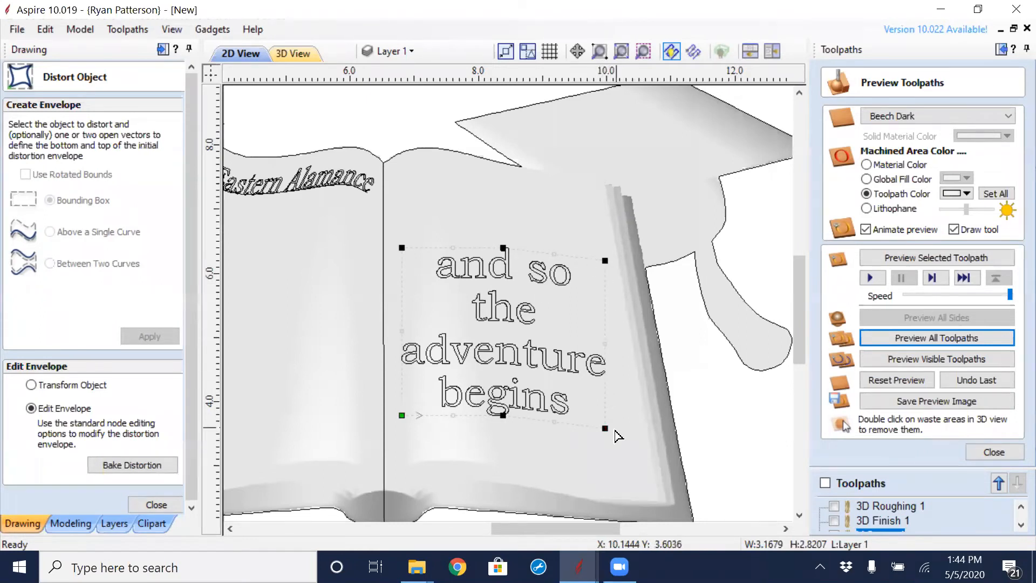
pyautogui.press('Right')
pyautogui.press('Right')
pyautogui.press('Right')
pyautogui.press('Right')
pyautogui.press('Right')
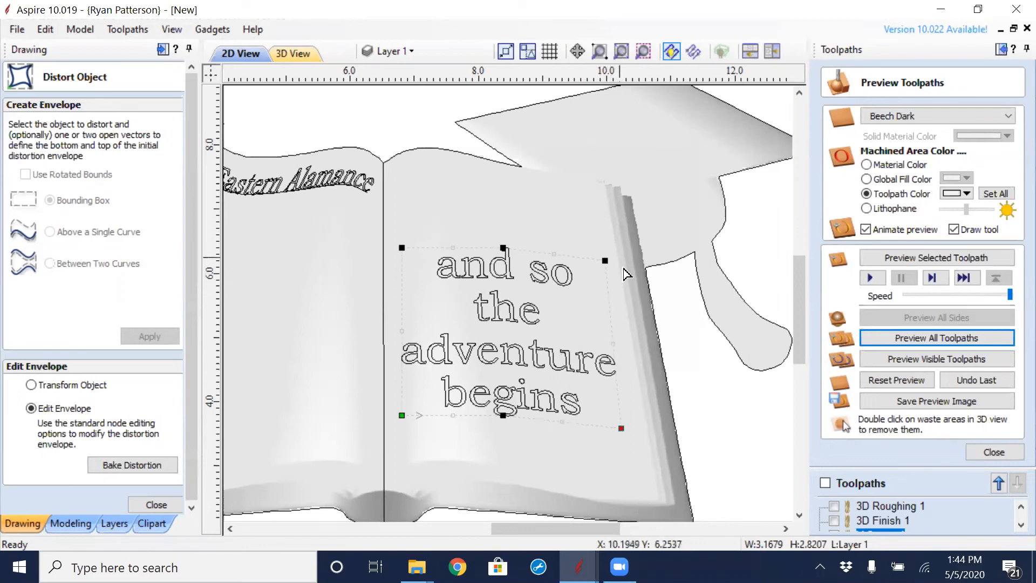
pyautogui.click(605, 261)
pyautogui.press('Left')
pyautogui.press('Left')
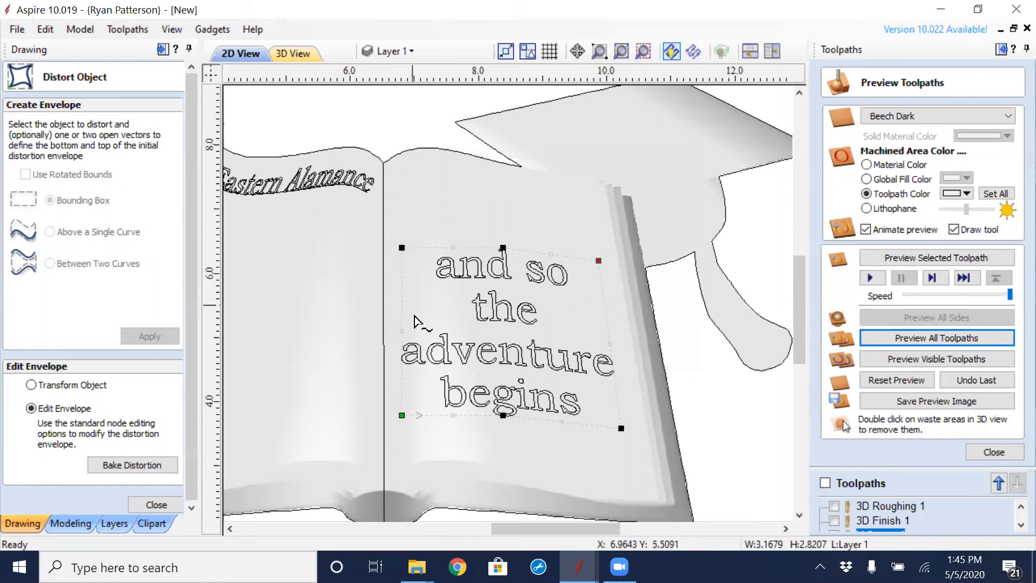
# - Select the two corner nodes on the envelope's left edge and nudge them down four increments
pyautogui.click(419, 252)
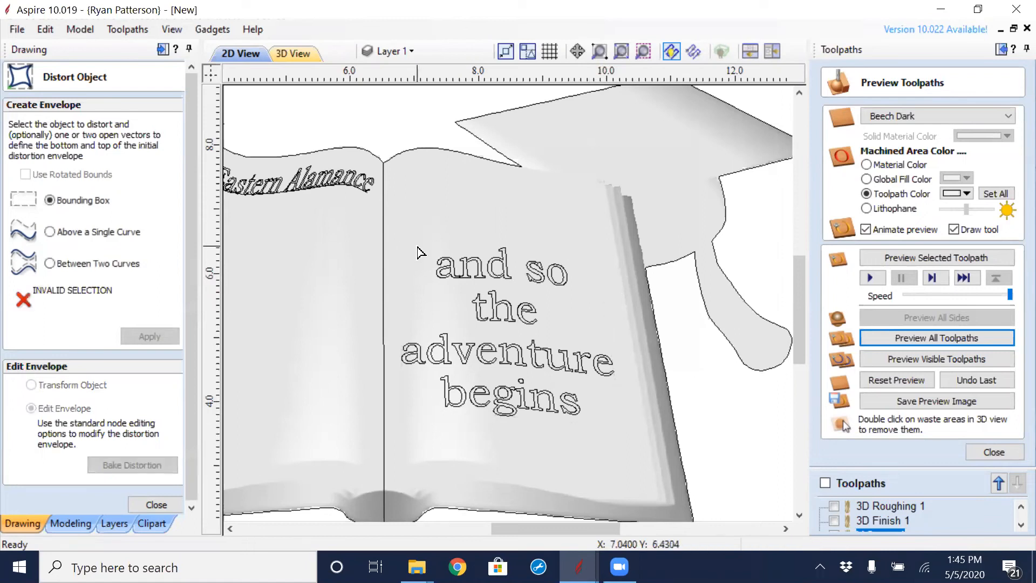
pyautogui.click(445, 273)
pyautogui.moveTo(392, 443); pyautogui.dragTo(386, 422)
pyautogui.press('Down')
pyautogui.press('Down')
pyautogui.press('Down')
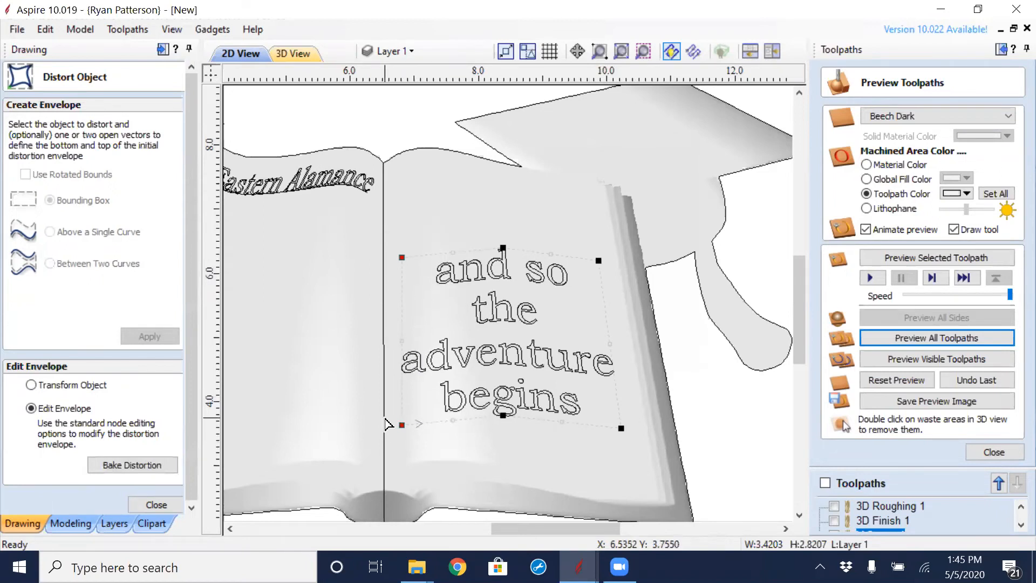
pyautogui.press('Down')
# - Select the envelope's top-middle and bottom-middle nodes and nudge them left four increments and up one
pyautogui.moveTo(479, 225); pyautogui.dragTo(536, 429)
pyautogui.press('Left')
pyautogui.press('Left')
pyautogui.press('Left')
pyautogui.press('Left')
pyautogui.press('Up')
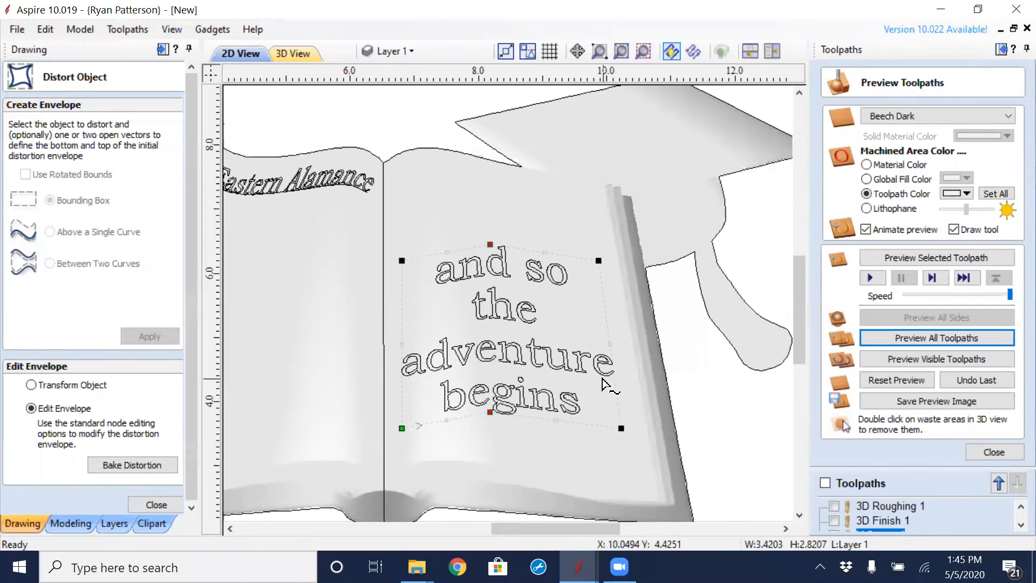
# - Make the envelope's top-middle and bottom-middle nodes smooth points
pyautogui.rightClick(490, 247)
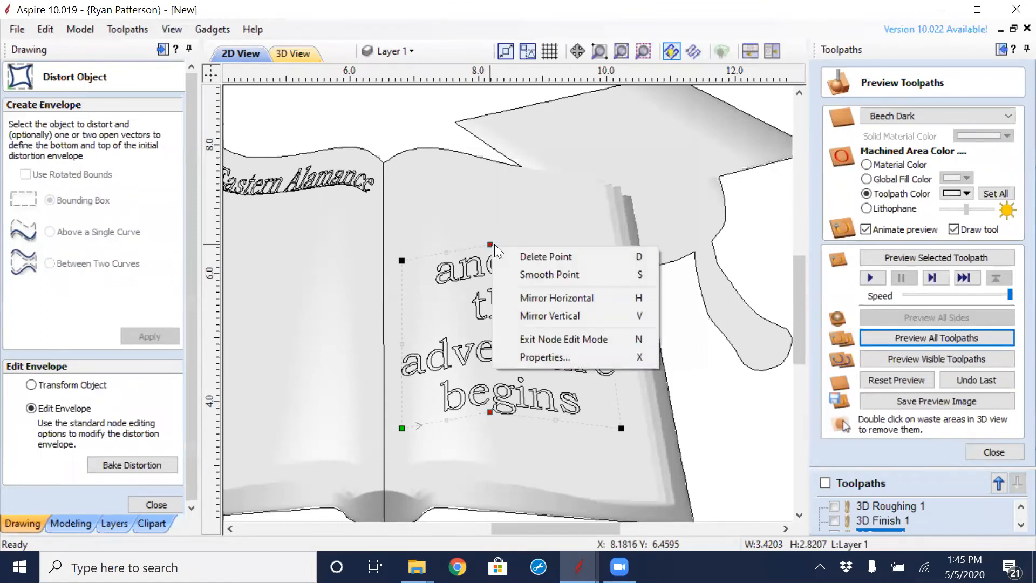
pyautogui.click(550, 274)
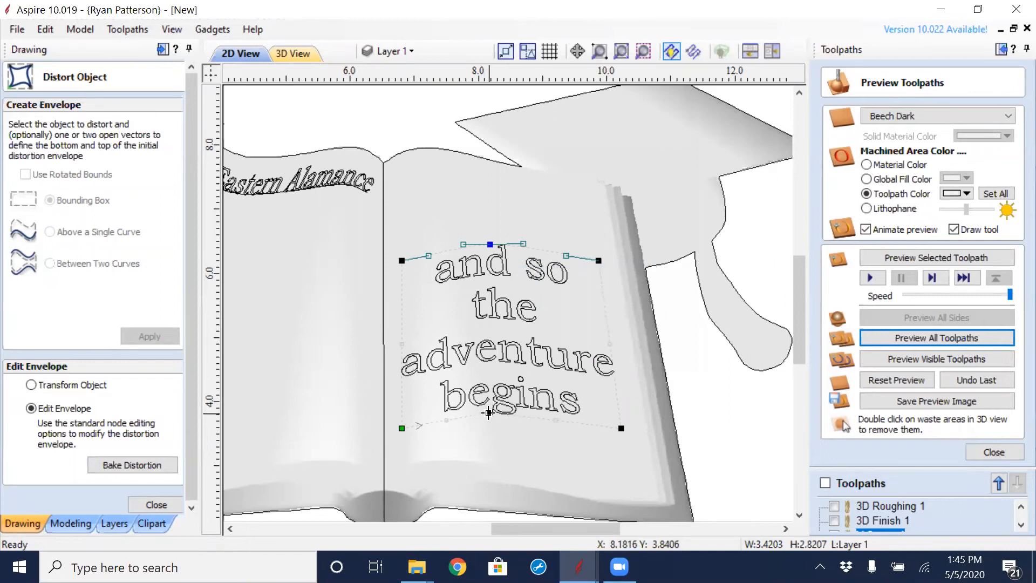
pyautogui.rightClick(489, 413)
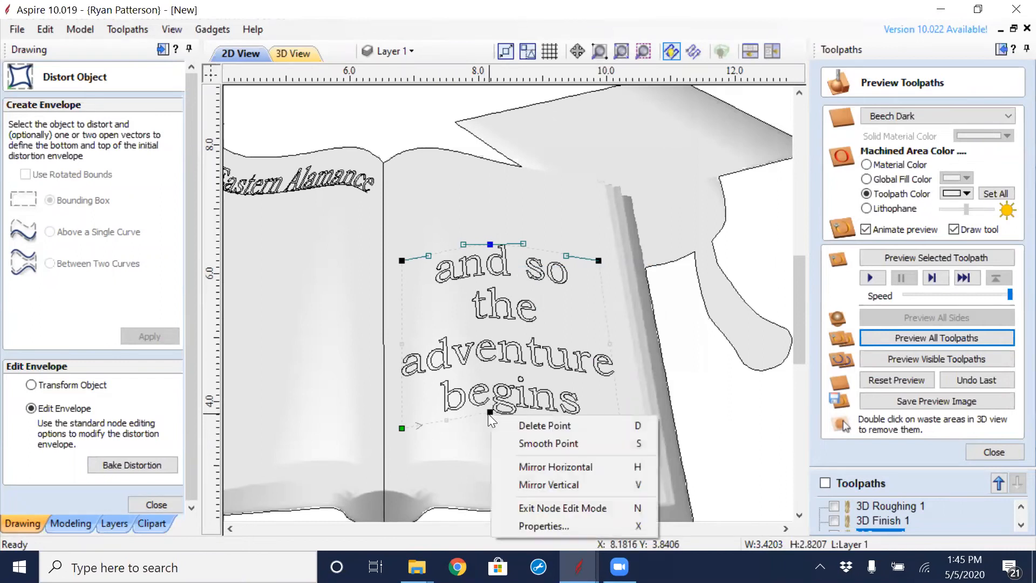
pyautogui.click(555, 441)
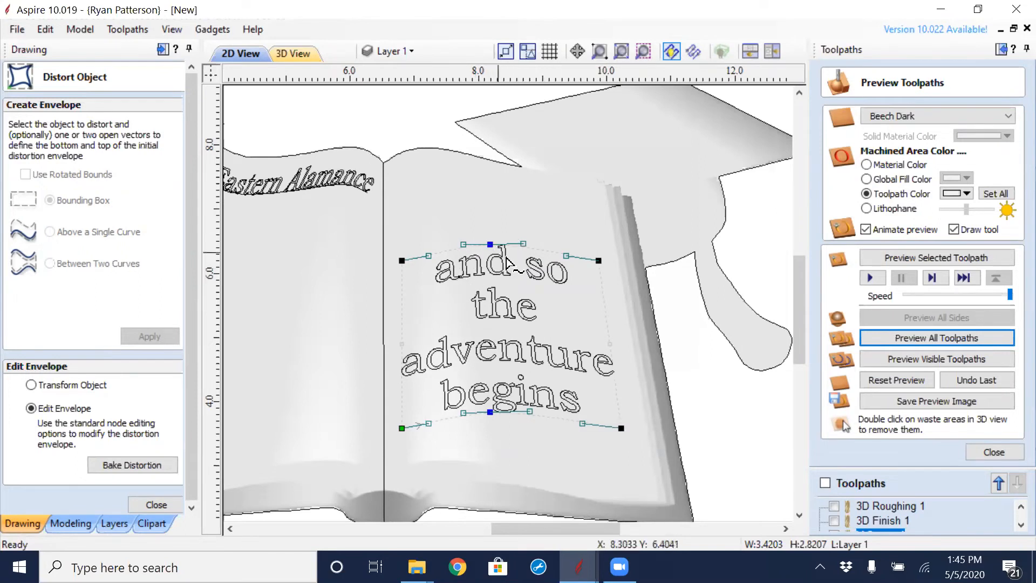
# - Select the curve handles beside the envelope's two right corners and nudge them down three increments
pyautogui.moveTo(582, 398); pyautogui.dragTo(595, 460)
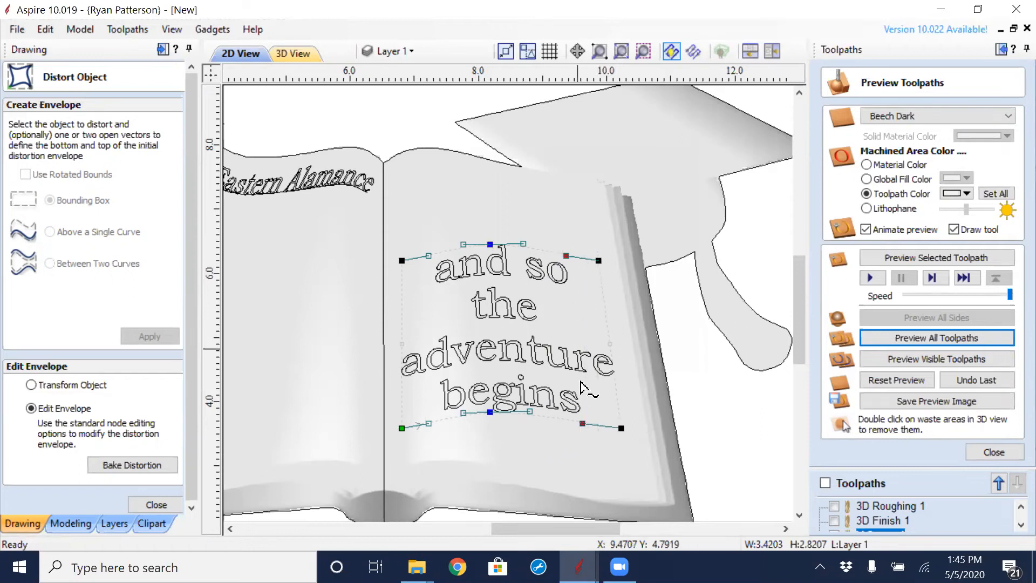
pyautogui.press('Down')
pyautogui.press('Down')
pyautogui.press('Down')
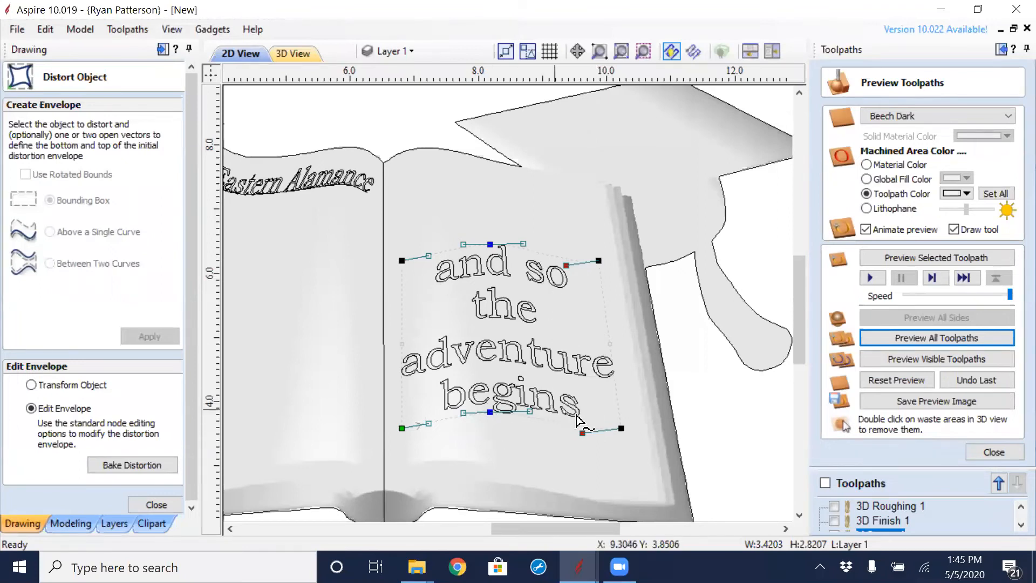
# - Nudge the middle nodes' right-hand curve handles up three increments and their left-hand handles down two increments
pyautogui.moveTo(511, 220); pyautogui.dragTo(555, 446)
pyautogui.press('Up')
pyautogui.press('Up')
pyautogui.press('Up')
pyautogui.moveTo(445, 220); pyautogui.dragTo(479, 442)
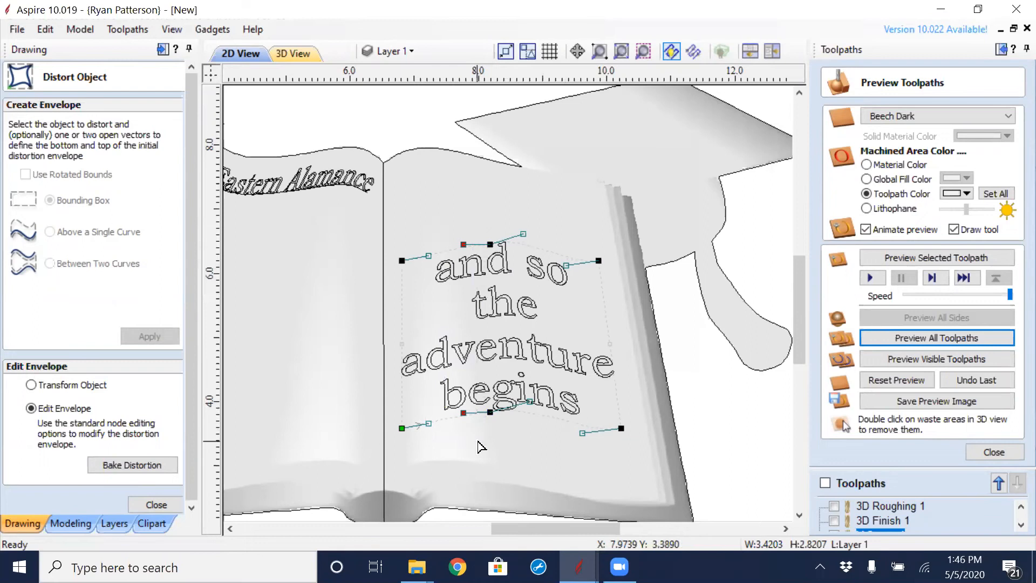
pyautogui.press('Down')
pyautogui.press('Down')
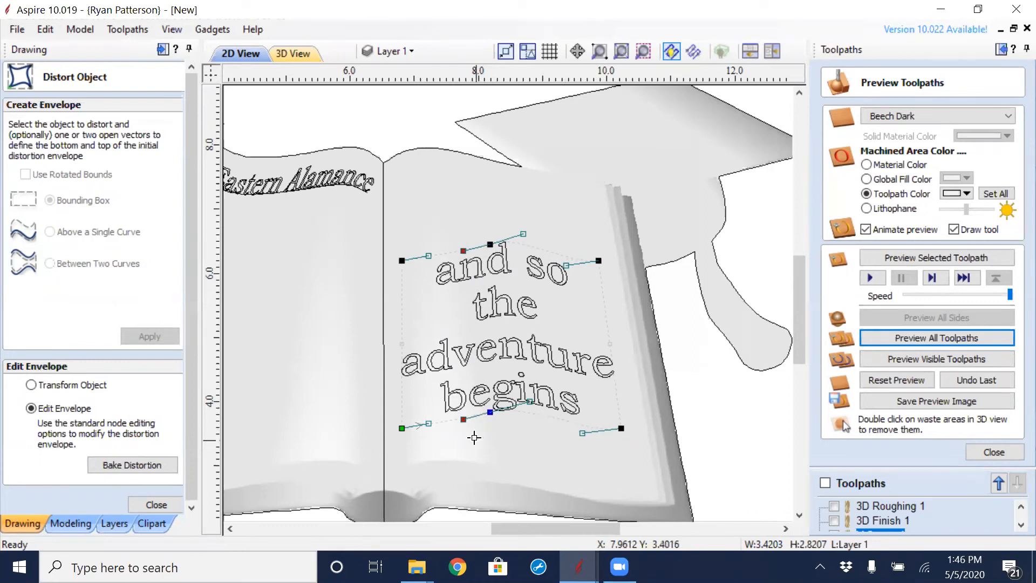
# - Nudge the envelope's two left corner nodes down two increments
pyautogui.moveTo(438, 231); pyautogui.dragTo(413, 406)
pyautogui.press('Down')
pyautogui.press('Down')
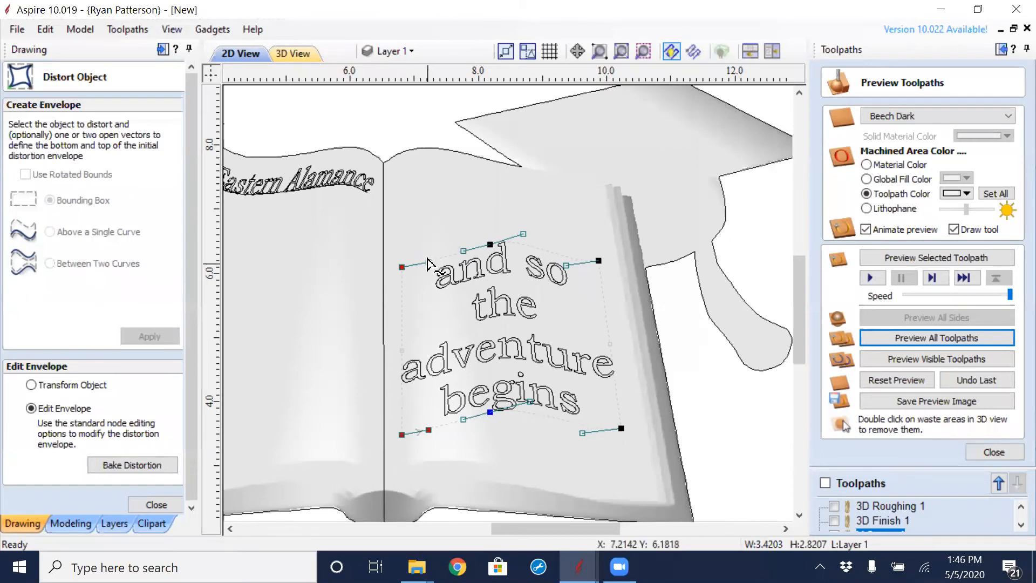
# - Nudge the curve handles beside the two left corners up three increments and make the top-middle node smooth again
pyautogui.click(418, 239)
pyautogui.click(440, 273)
pyautogui.moveTo(417, 242); pyautogui.dragTo(456, 448)
pyautogui.press('Up')
pyautogui.press('Up')
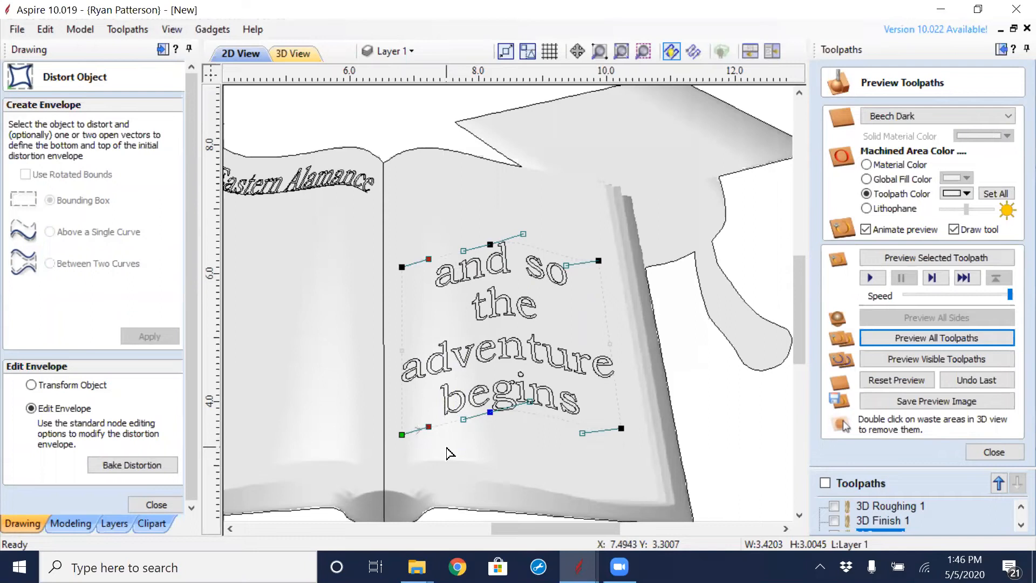
pyautogui.press('Up')
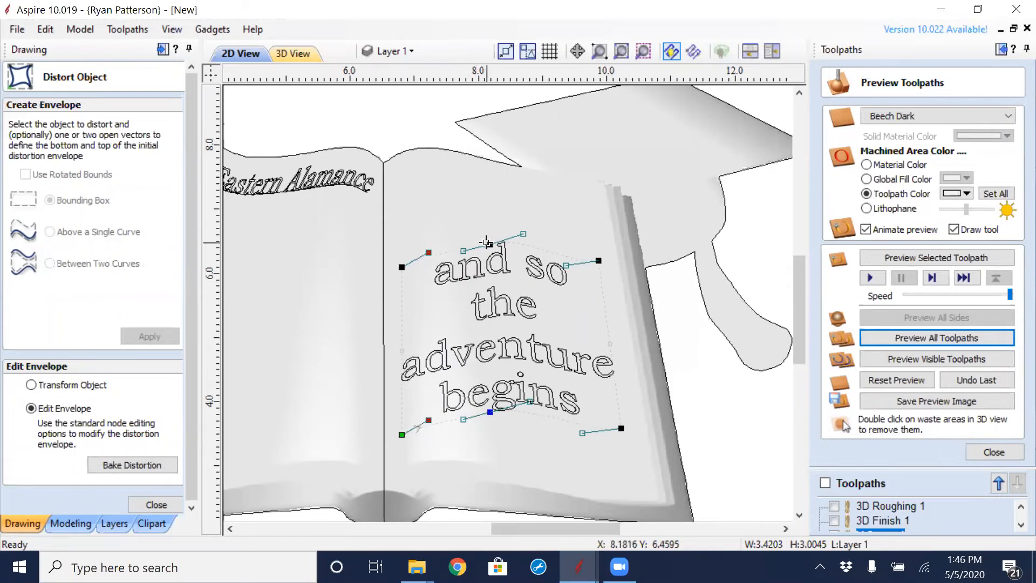
pyautogui.keyDown('shift'); pyautogui.click(491, 242); pyautogui.keyUp('shift')
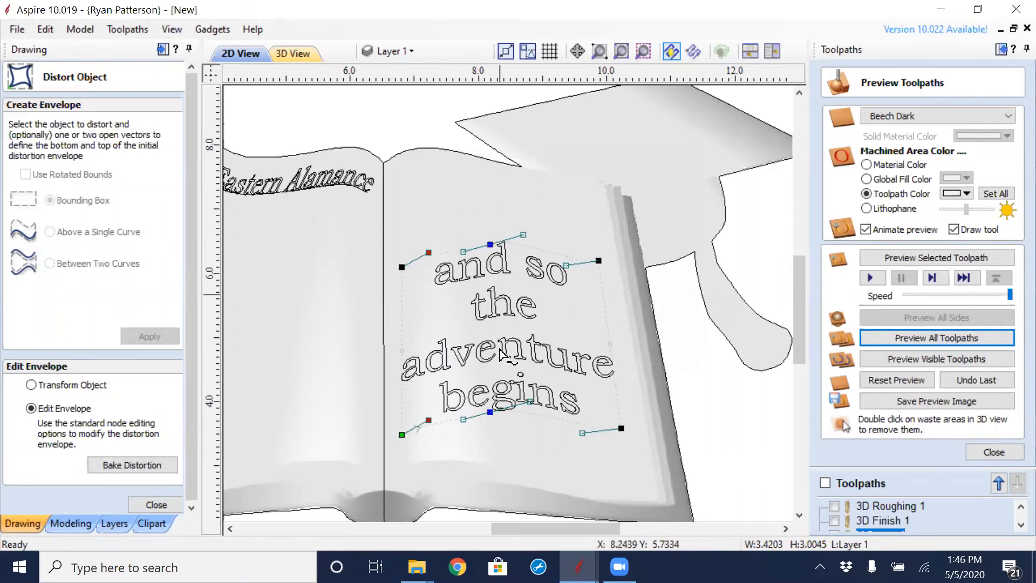
pyautogui.click(700, 376)
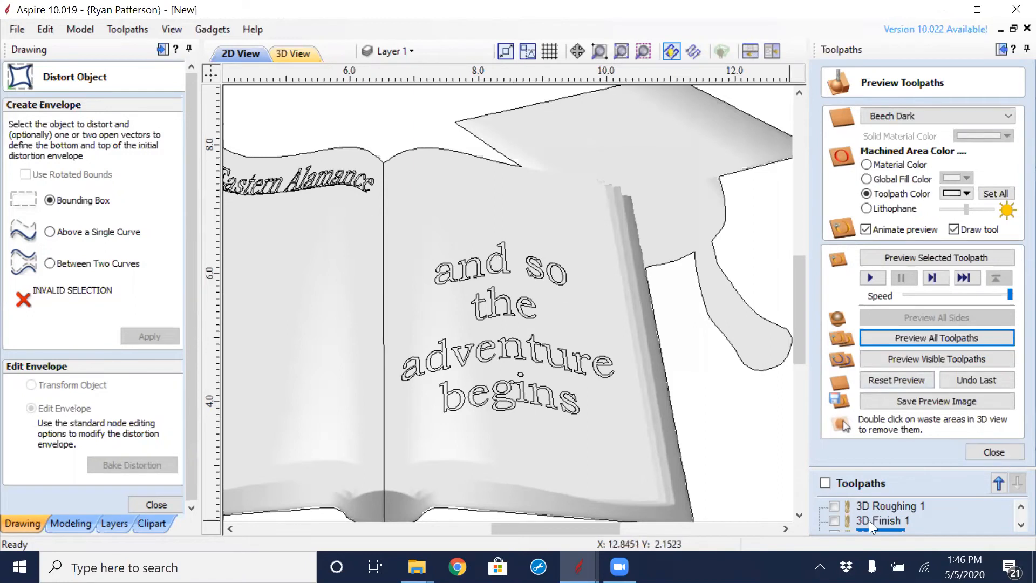
# - Leave the distortion and preview tools, and recalculate the V-Carve 1 toolpath with both text vectors selected
pyautogui.click(989, 450)
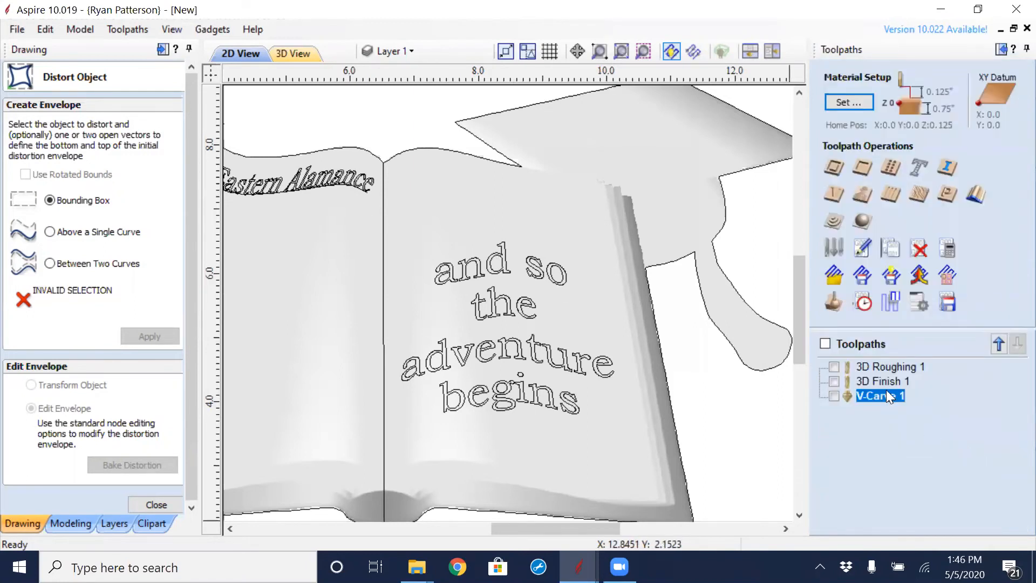
pyautogui.moveTo(884, 402)
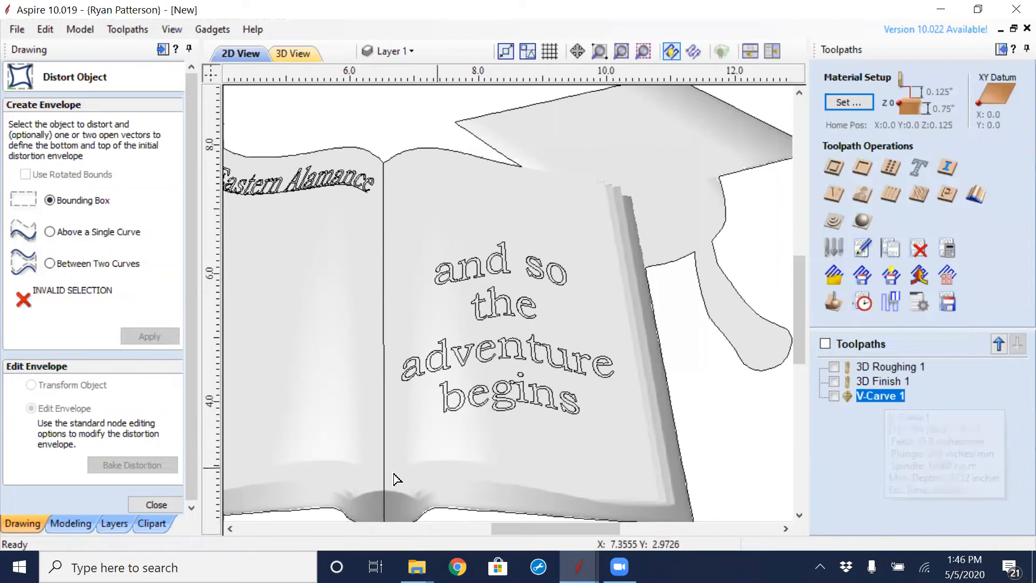
pyautogui.click(158, 506)
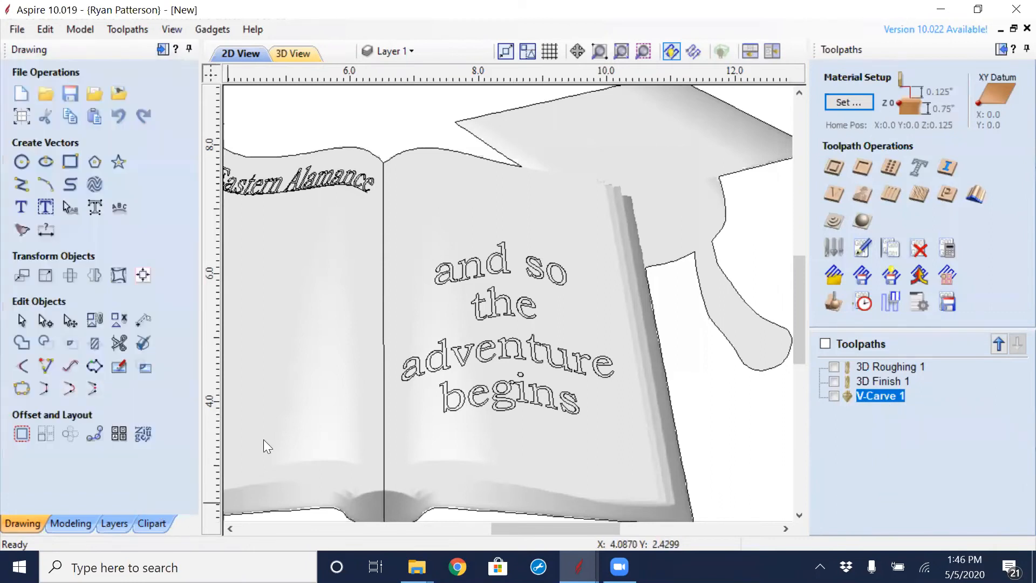
pyautogui.click(877, 398)
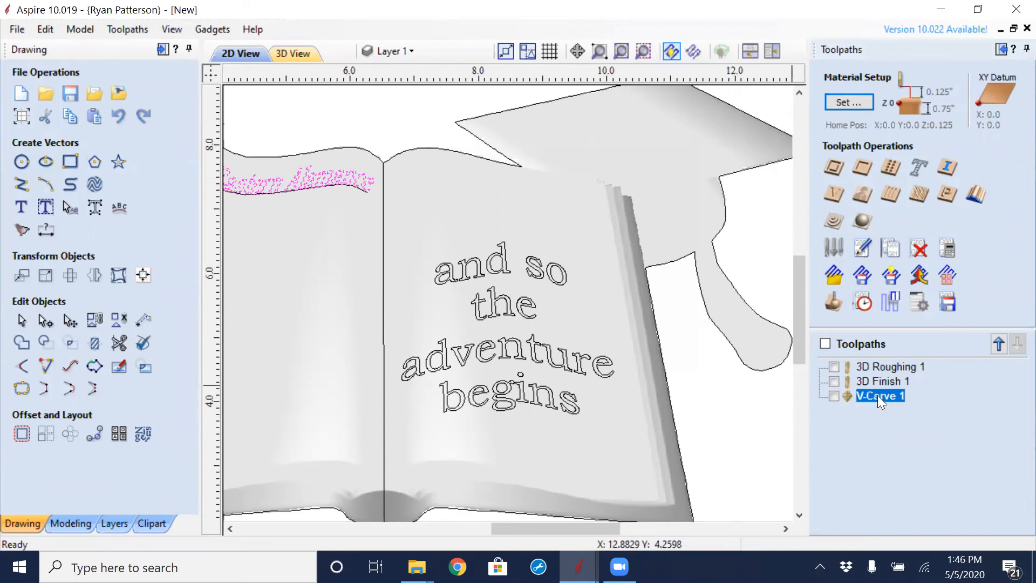
pyautogui.doubleClick(877, 395)
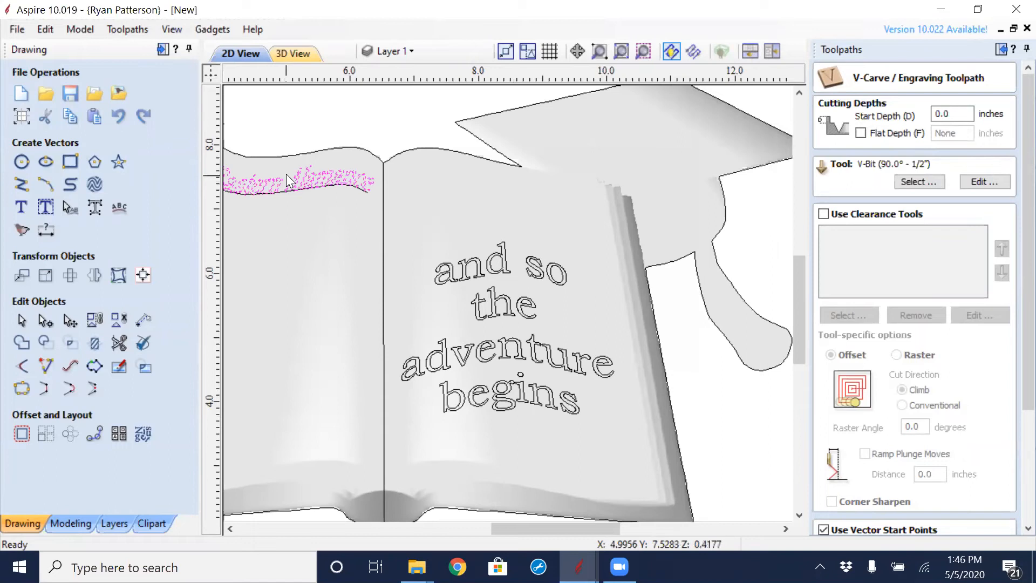
pyautogui.click(505, 354)
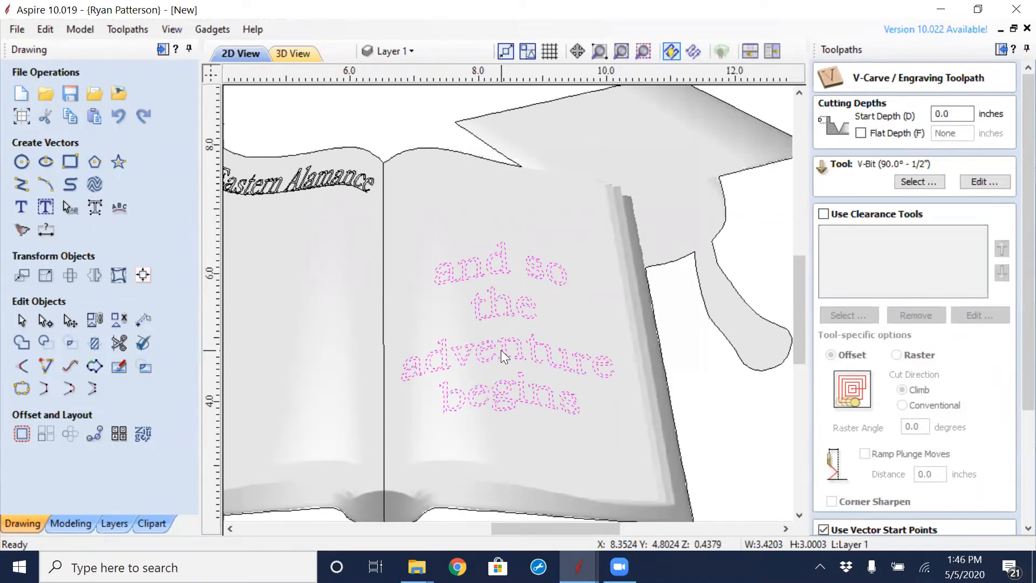
pyautogui.keyDown('shift'); pyautogui.click(315, 179); pyautogui.keyUp('shift')
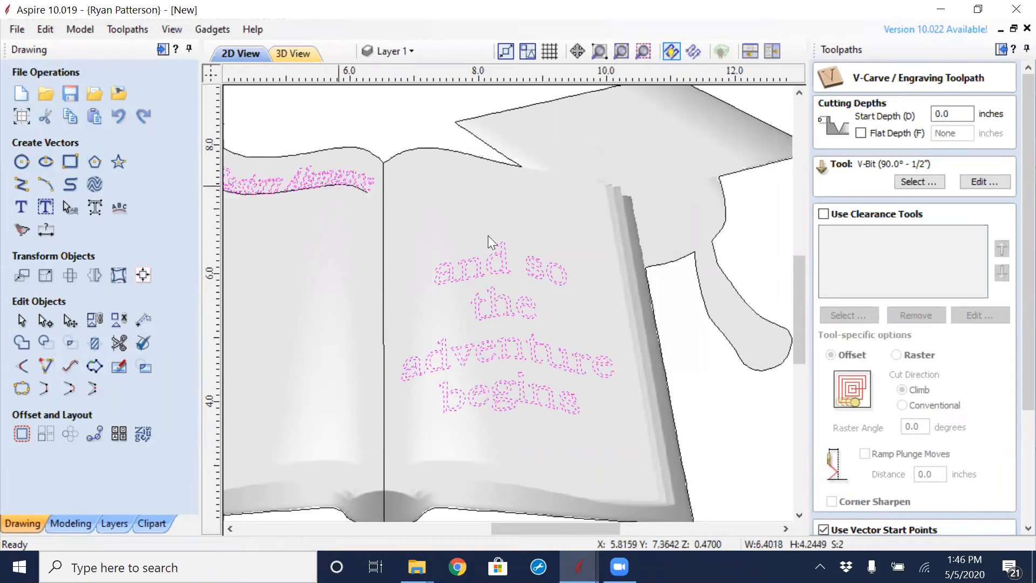
pyautogui.moveTo(1025, 291); pyautogui.dragTo(1021, 432)
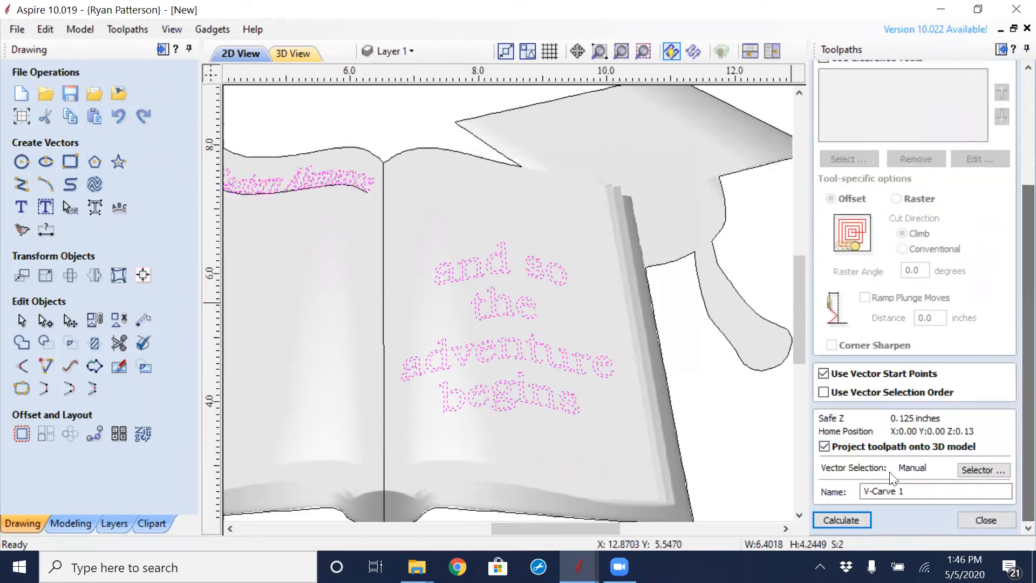
pyautogui.click(840, 519)
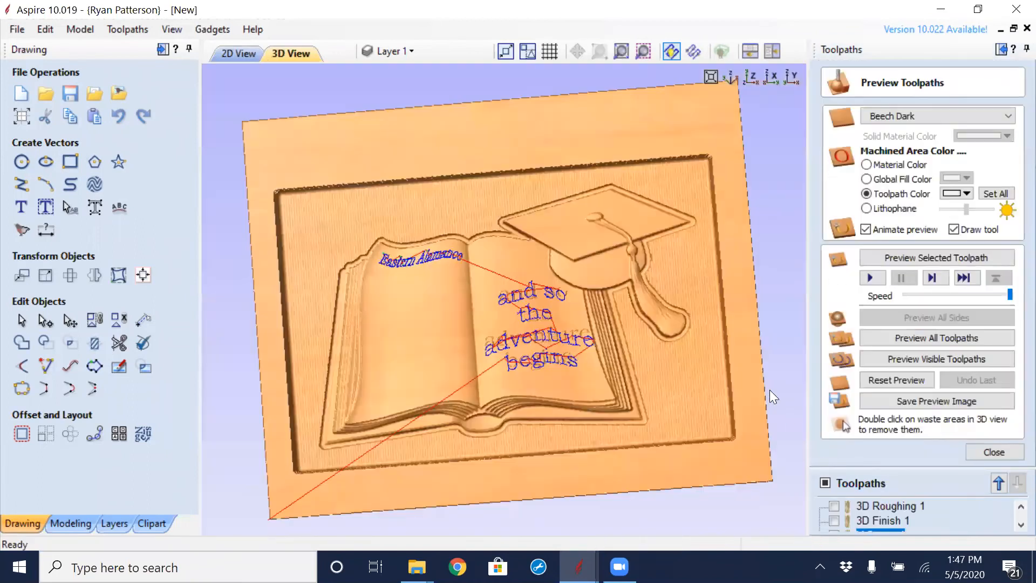
# - Reset the preview and simulate all toolpaths again with the reshaped text
pyautogui.click(916, 378)
pyautogui.click(934, 339)
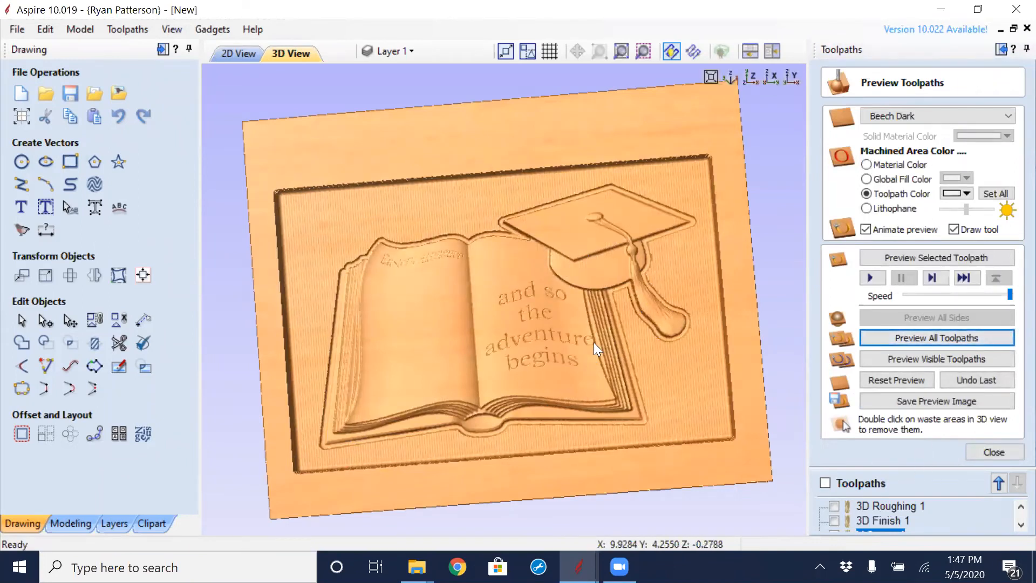
# - Select only the "and so the adventure begins" text in the 2D view and nudge it left one increment
pyautogui.click(243, 57)
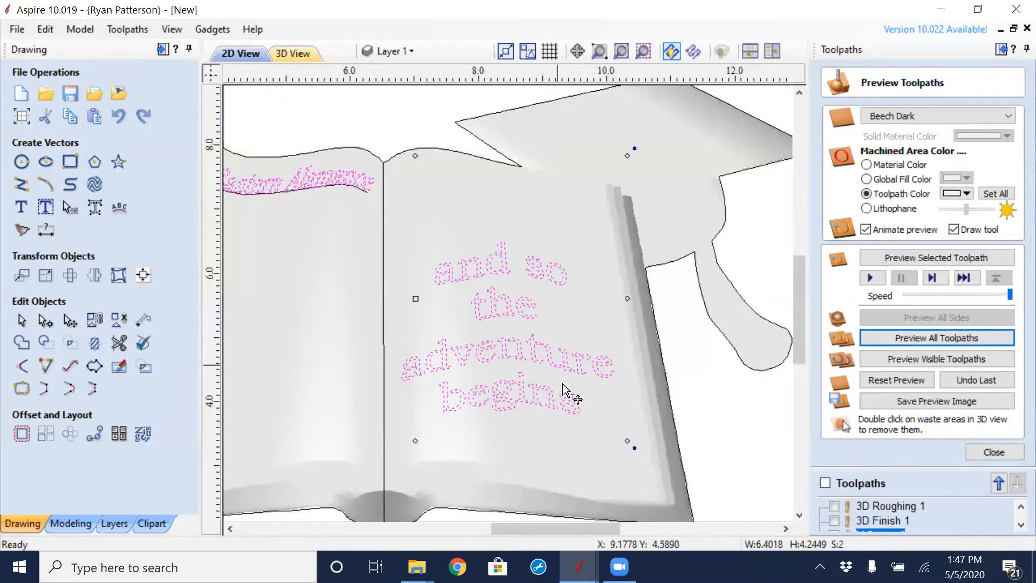
pyautogui.click(696, 419)
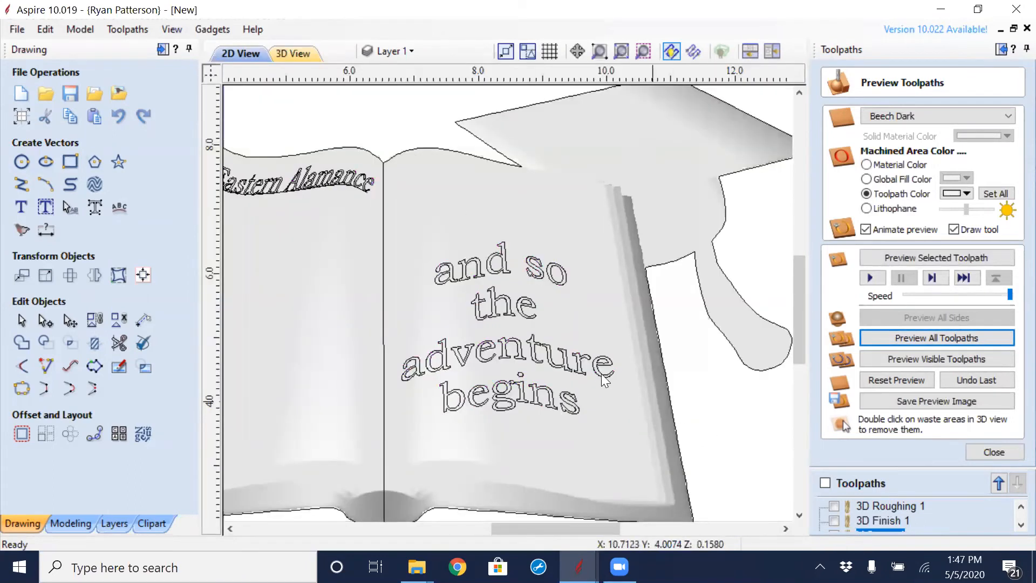
pyautogui.click(573, 369)
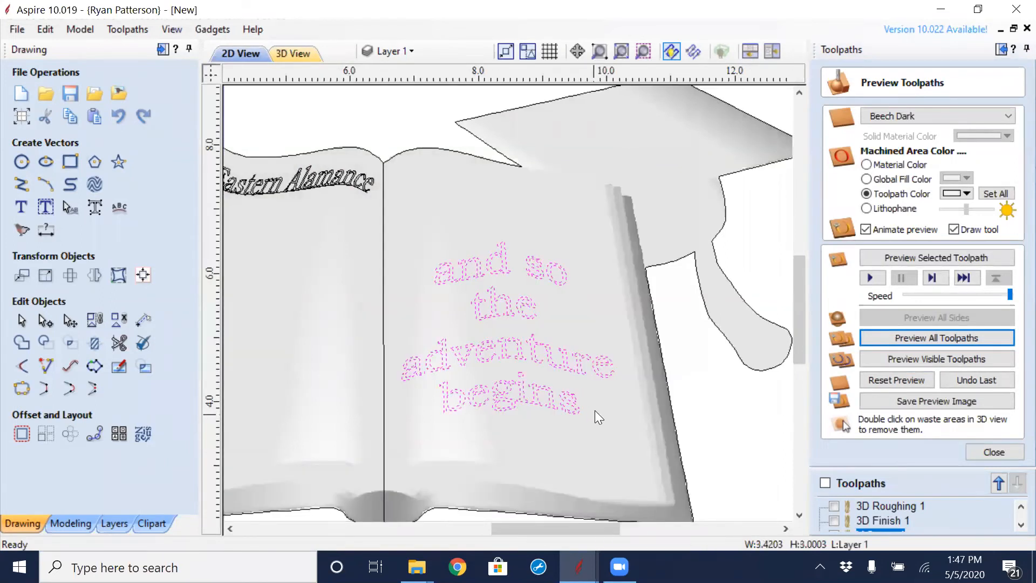
pyautogui.press('Left')
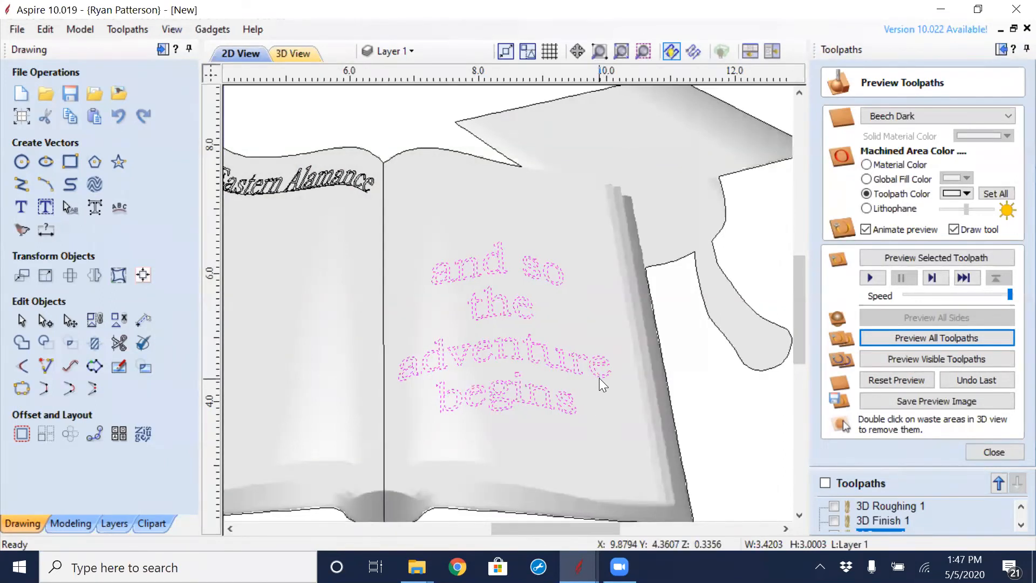
pyautogui.click(731, 413)
pyautogui.scroll(-2, 671, 327)
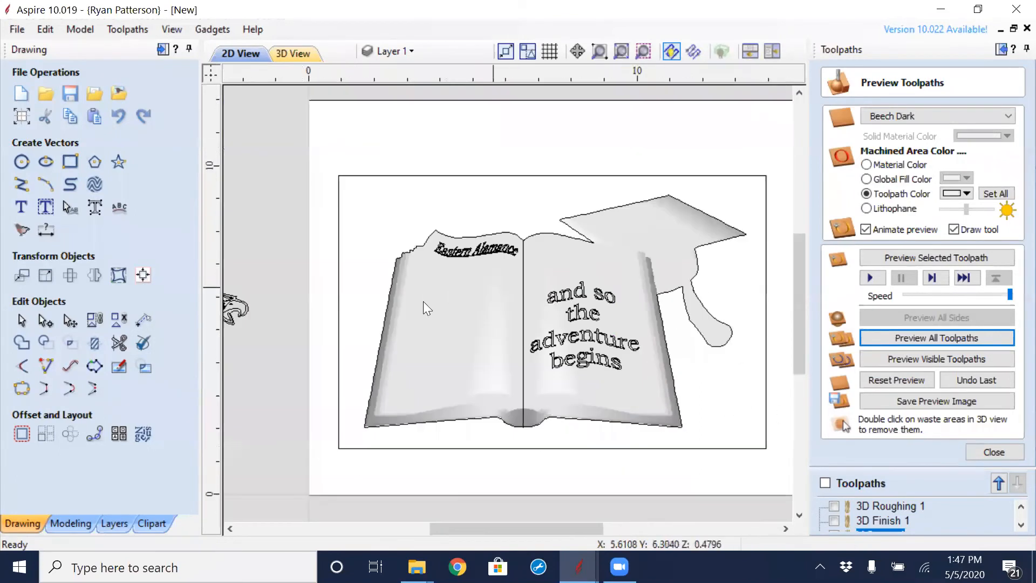
pyautogui.moveTo(345, 337); pyautogui.dragTo(443, 331, button='middle')
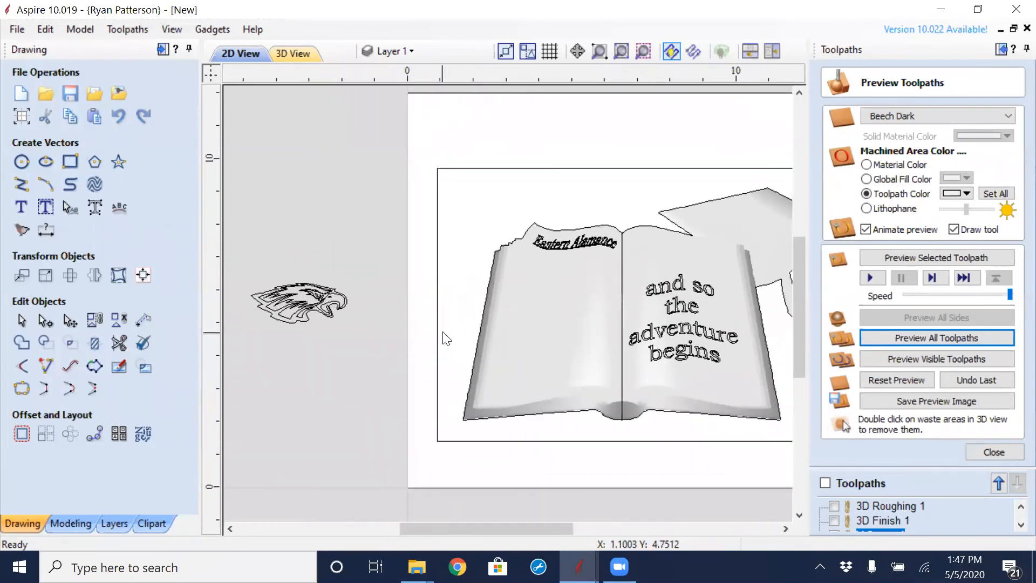
# - Move the whole eagle logo onto the book's left page, just below the "Eastern Alamance" text, and deselect it
pyautogui.moveTo(370, 245); pyautogui.dragTo(250, 356)
pyautogui.click(311, 304)
pyautogui.moveTo(299, 297); pyautogui.dragTo(563, 286)
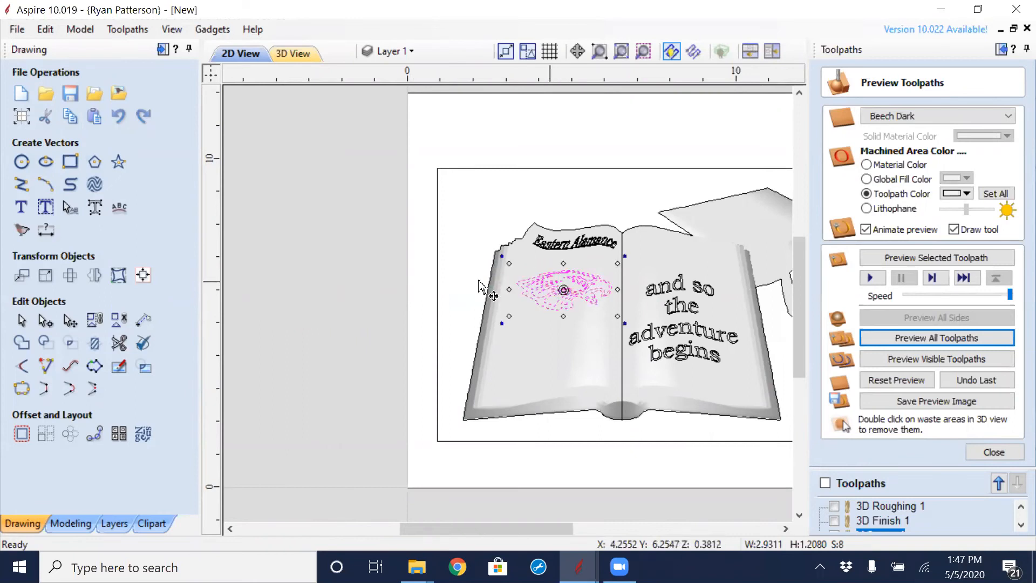
pyautogui.click(312, 286)
pyautogui.scroll(5, 545, 286)
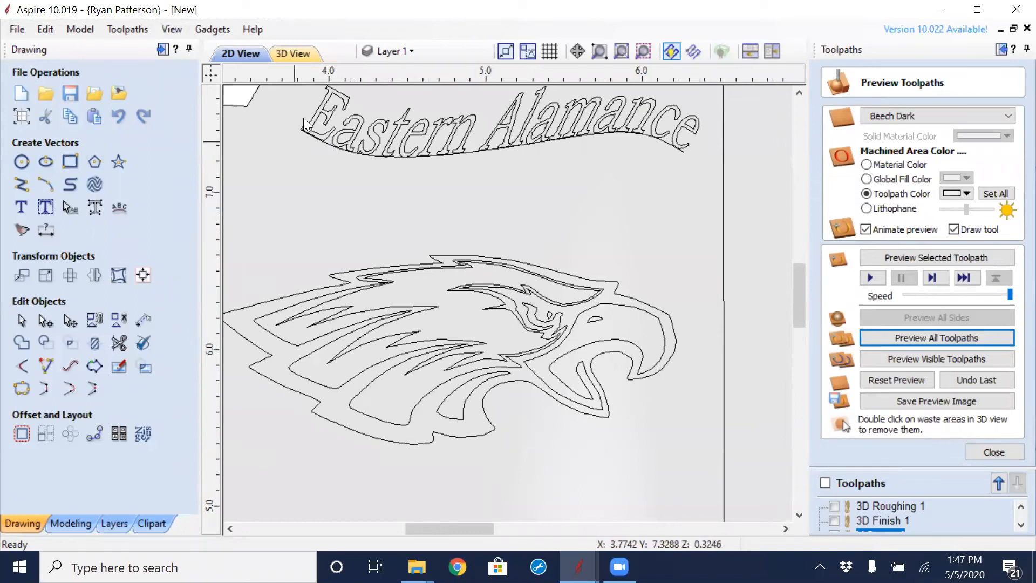
pyautogui.click(296, 53)
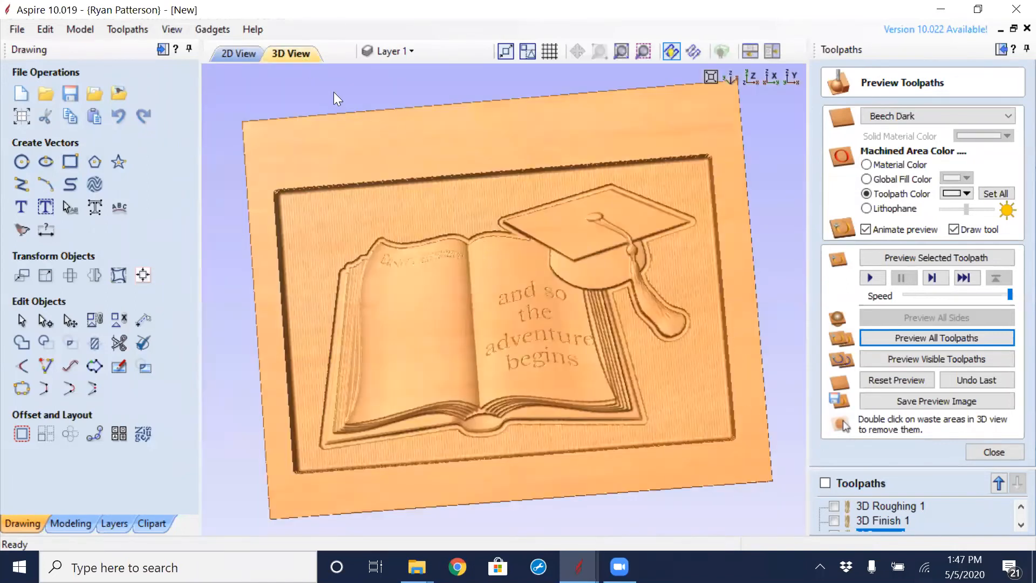
pyautogui.click(240, 54)
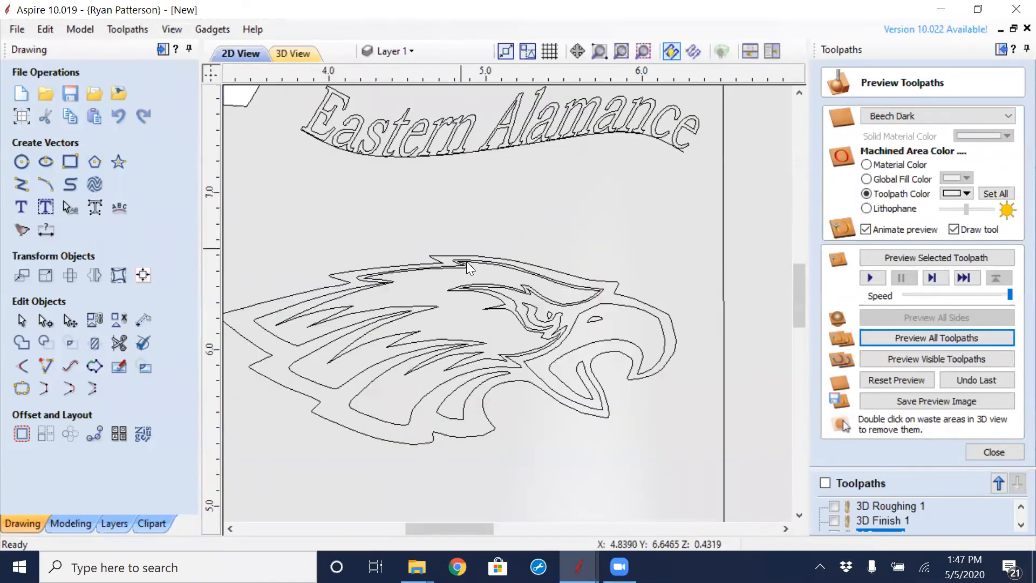
pyautogui.scroll(-2, 477, 373)
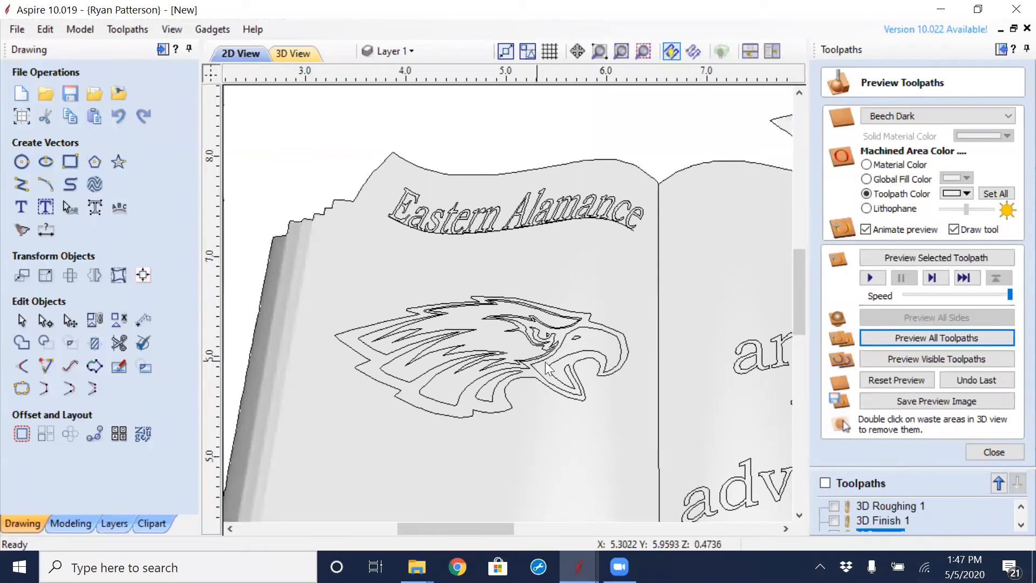
# - Leave the preview, select all the eagle logo vectors and calculate a V-Carve toolpath for them named Logo, ignoring open vectors
pyautogui.click(994, 452)
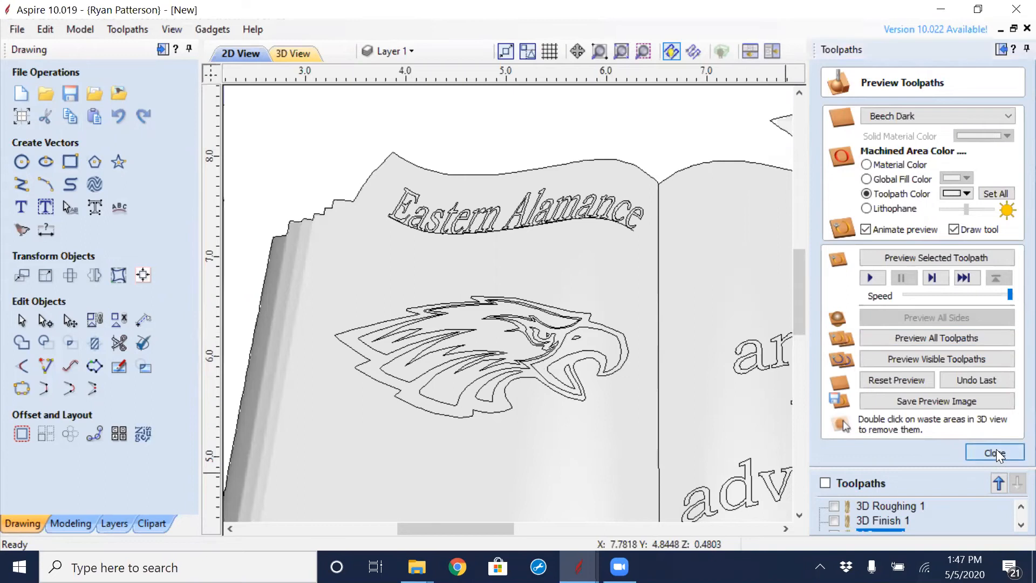
pyautogui.click(611, 292)
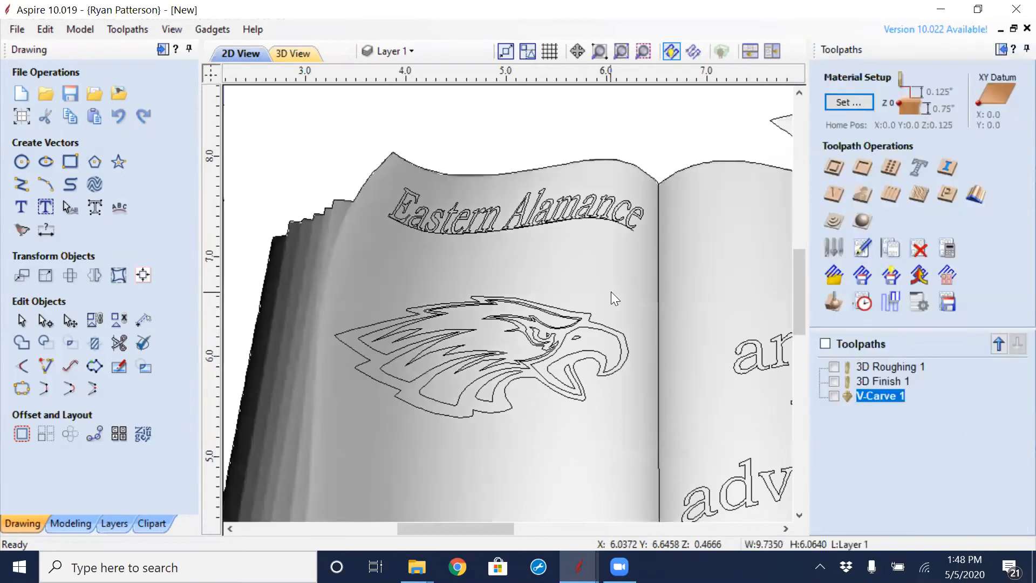
pyautogui.moveTo(620, 286); pyautogui.dragTo(361, 447)
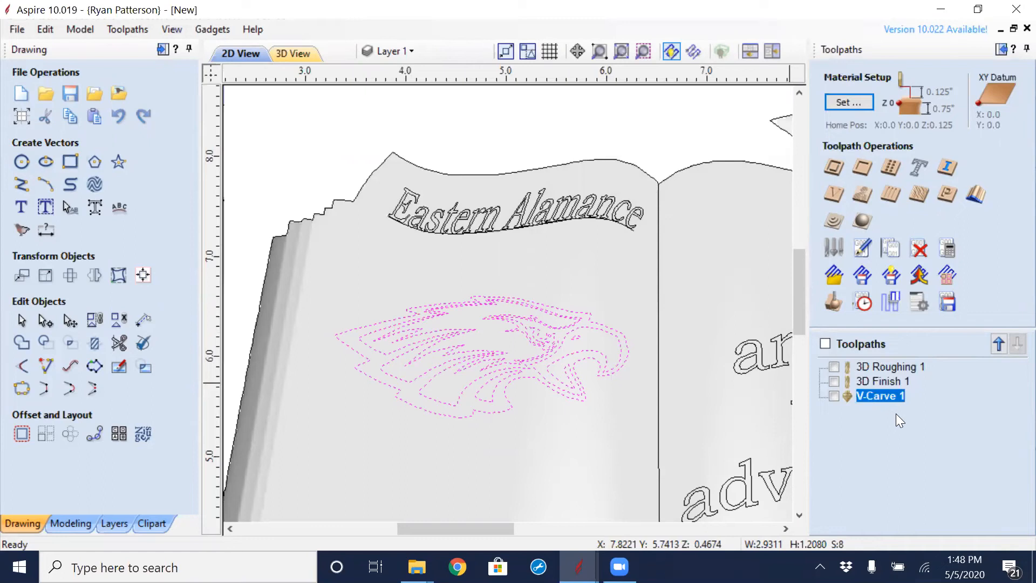
pyautogui.click(834, 196)
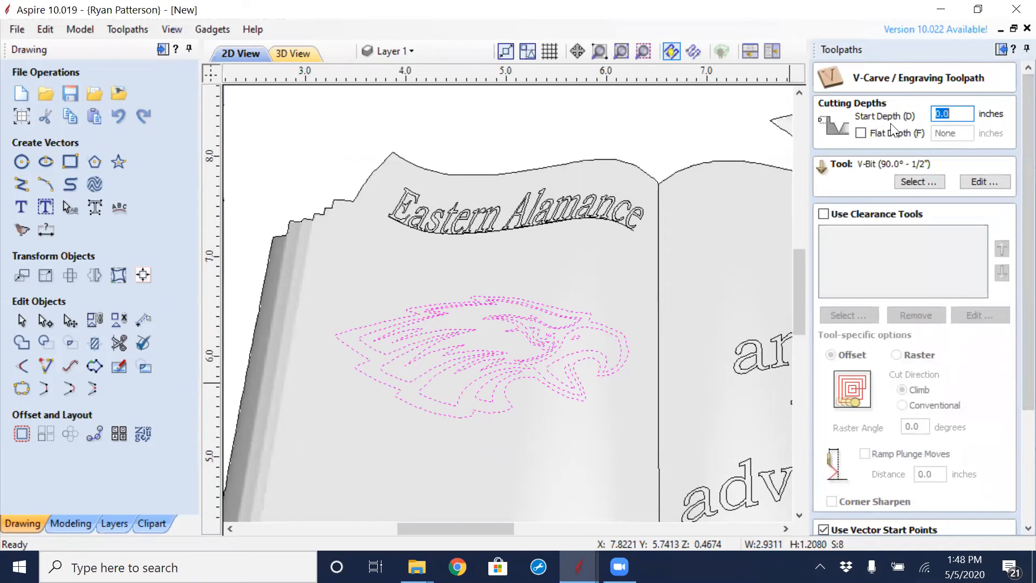
pyautogui.scroll(-5, 1010, 178)
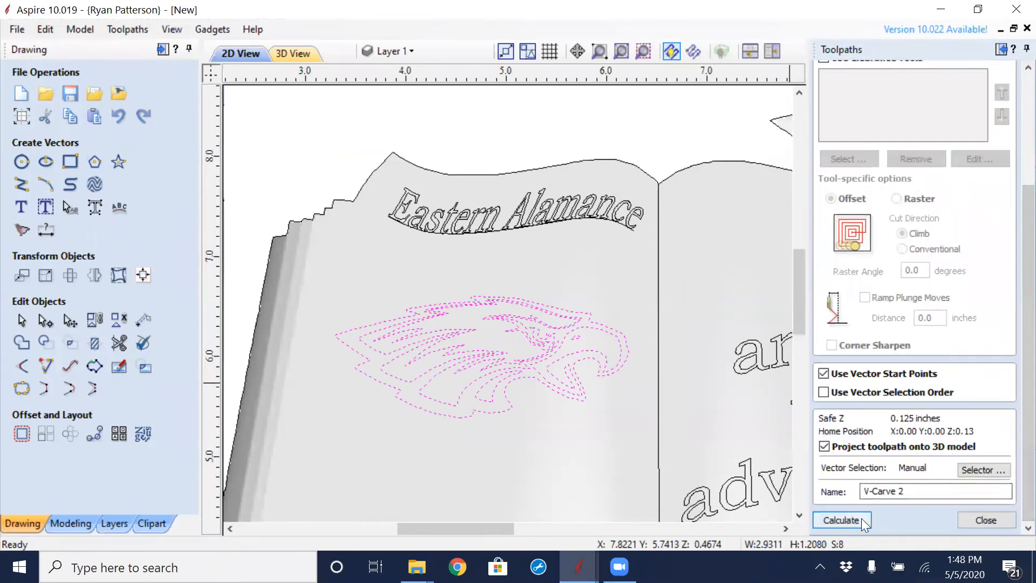
pyautogui.click(914, 492)
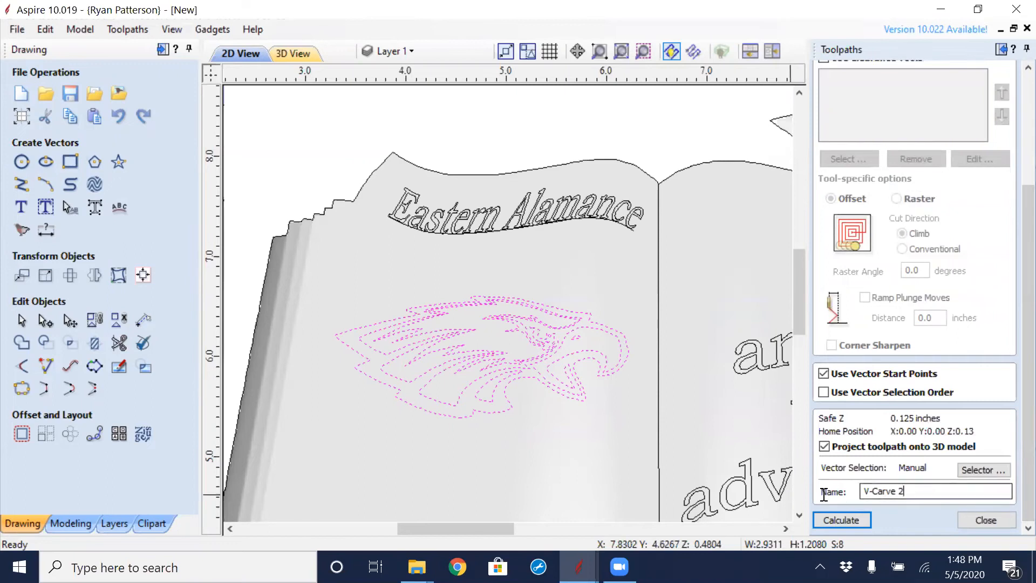
pyautogui.hotkey('ctrl', 'a')
pyautogui.write('Logo')
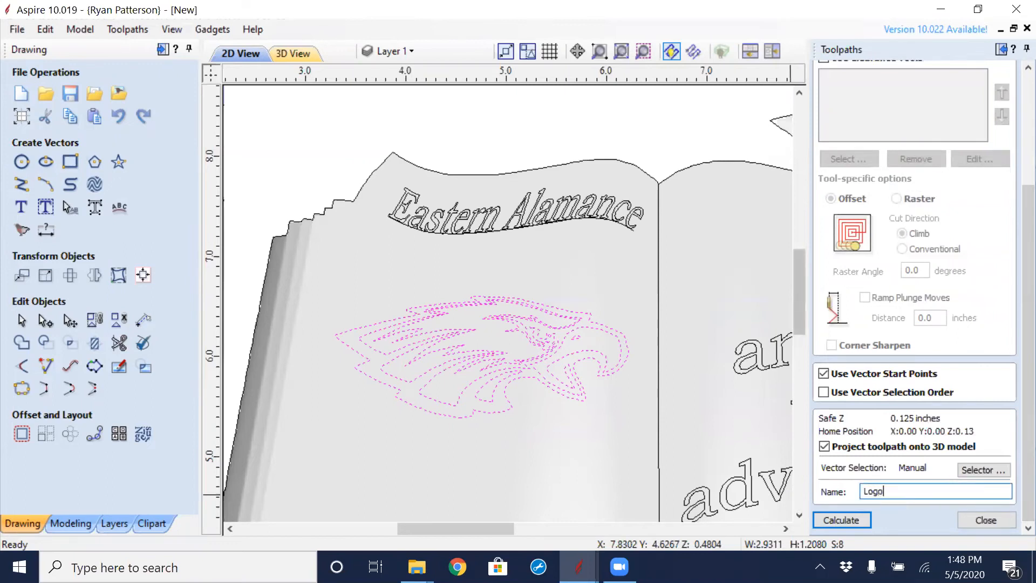
pyautogui.click(849, 519)
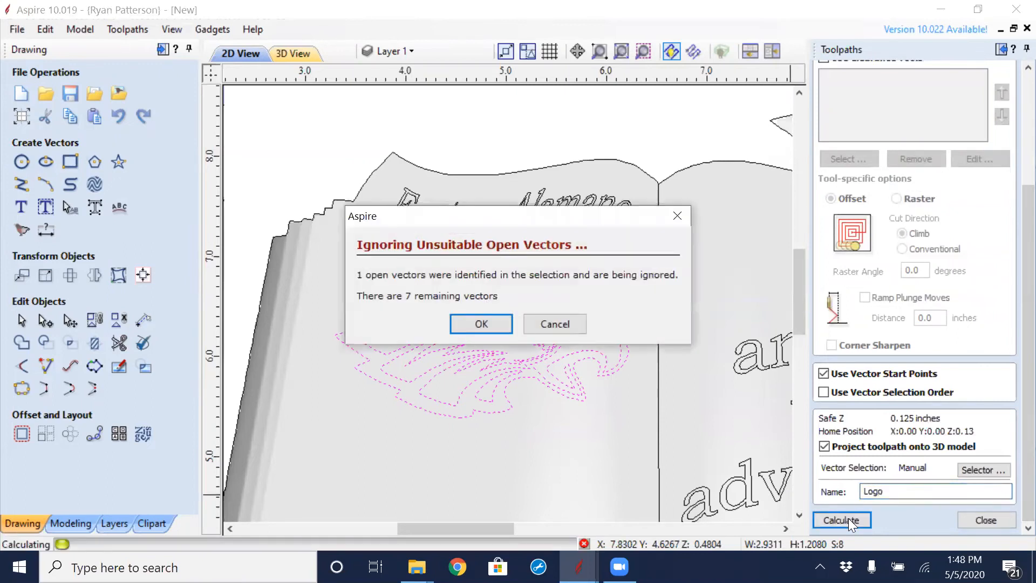
pyautogui.click(482, 325)
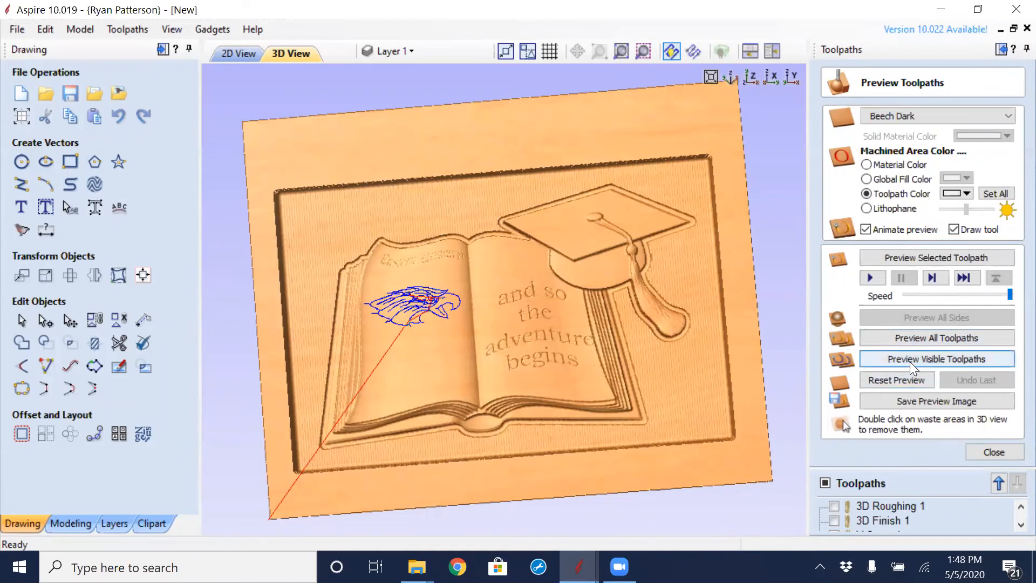
# - Simulate the visible Logo toolpath and examine the carved eagle up close
pyautogui.click(910, 360)
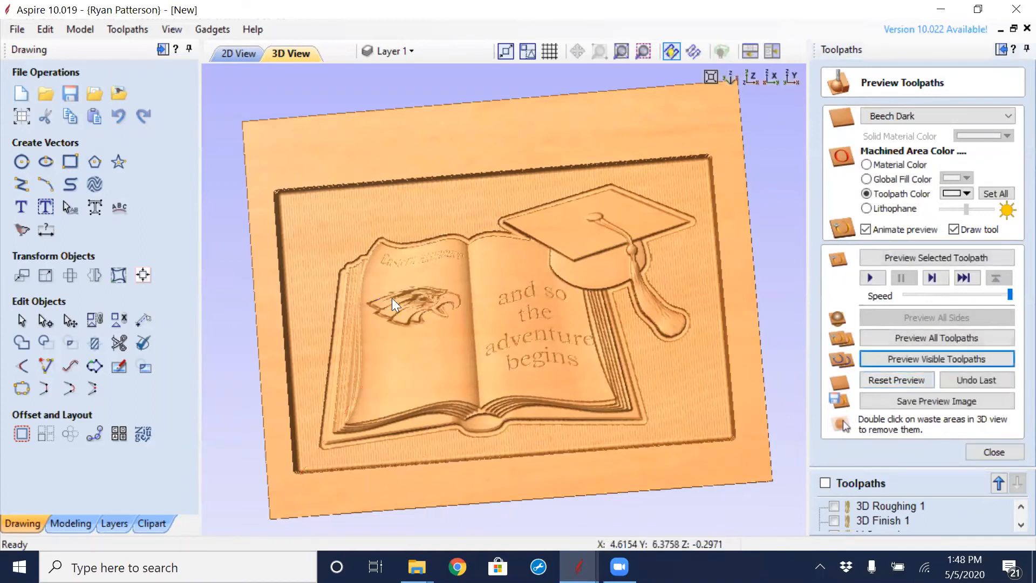
pyautogui.scroll(3, 388, 304)
pyautogui.scroll(3, 295, 380)
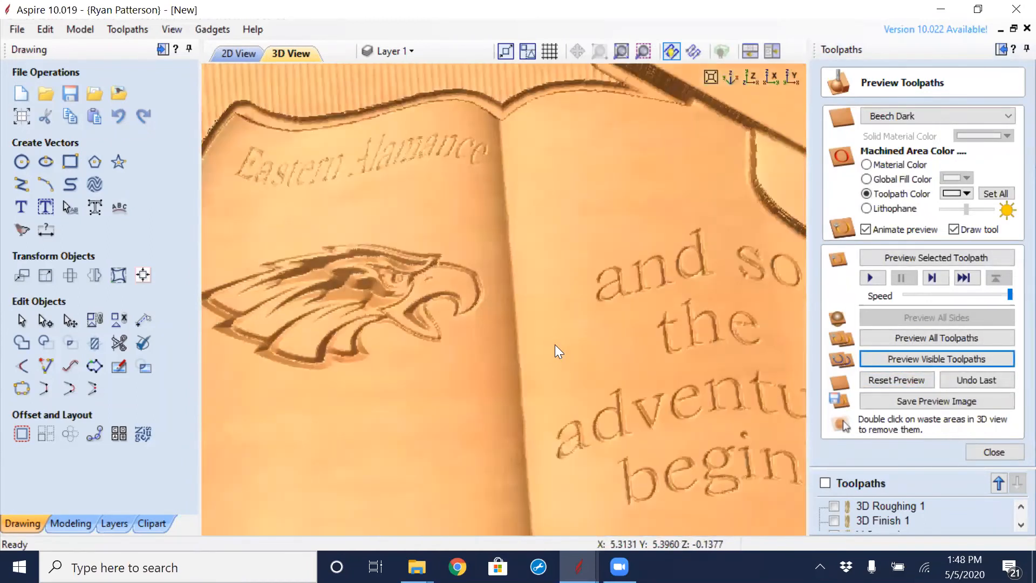
pyautogui.scroll(2, 452, 328)
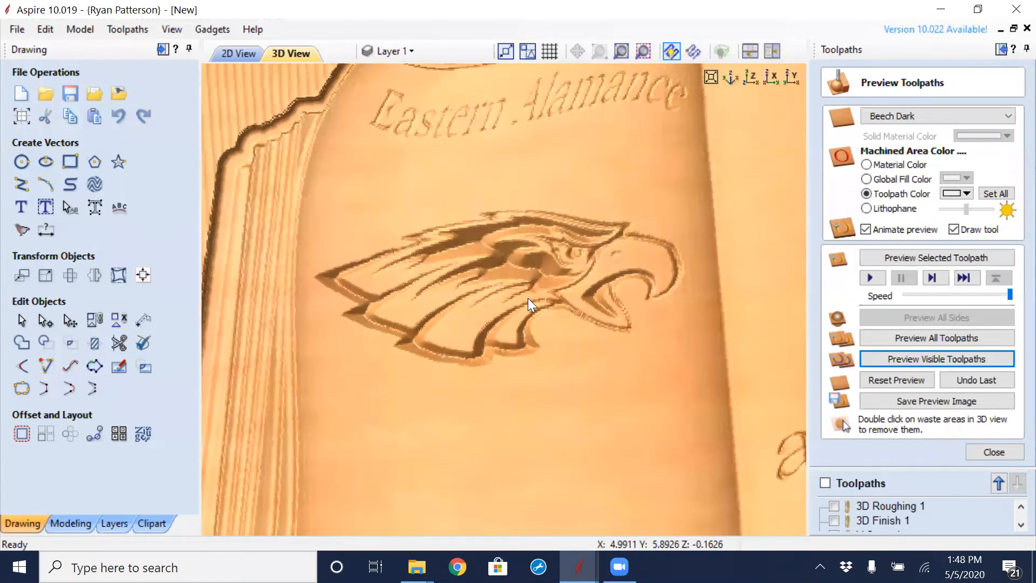
# - Reopen the Logo toolpath for editing and enable a flat depth of 0.06 inches, keeping the 90° 1/2" V-bit
pyautogui.click(1010, 451)
pyautogui.doubleClick(870, 411)
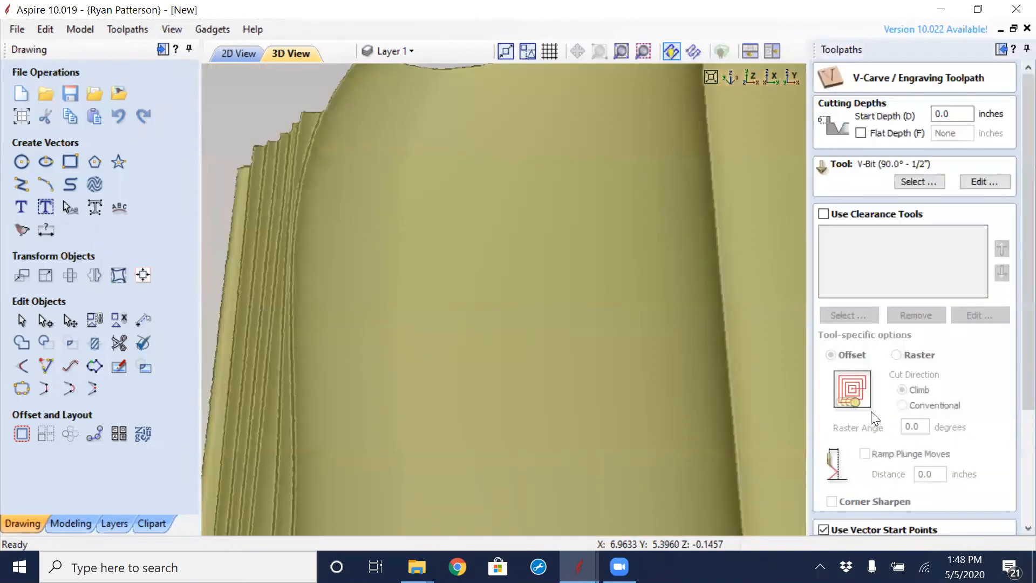
pyautogui.click(860, 134)
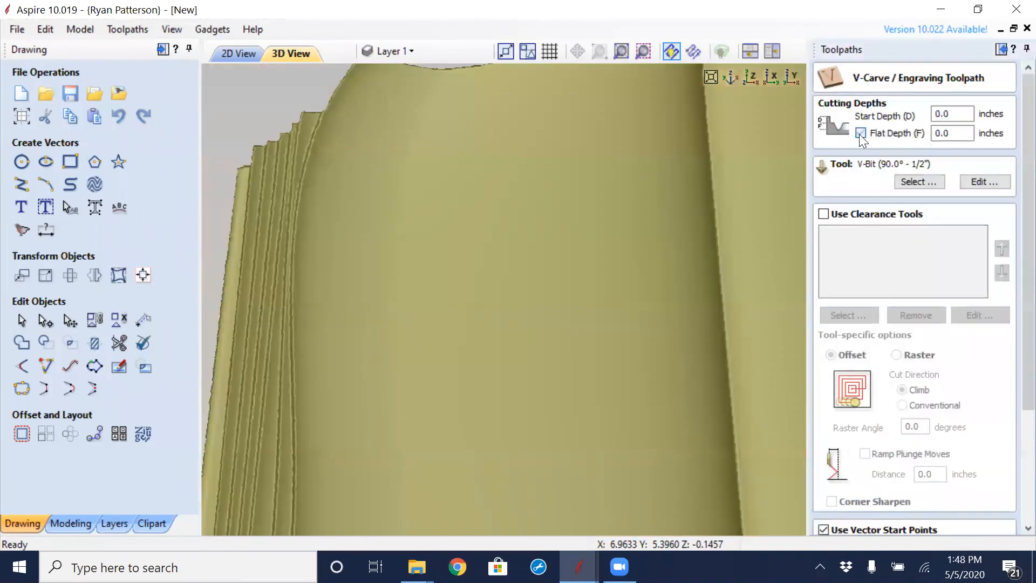
pyautogui.moveTo(951, 133); pyautogui.dragTo(925, 138)
pyautogui.write('.06')
pyautogui.scroll(-5, 1010, 261)
pyautogui.scroll(5, 1010, 269)
pyautogui.click(907, 179)
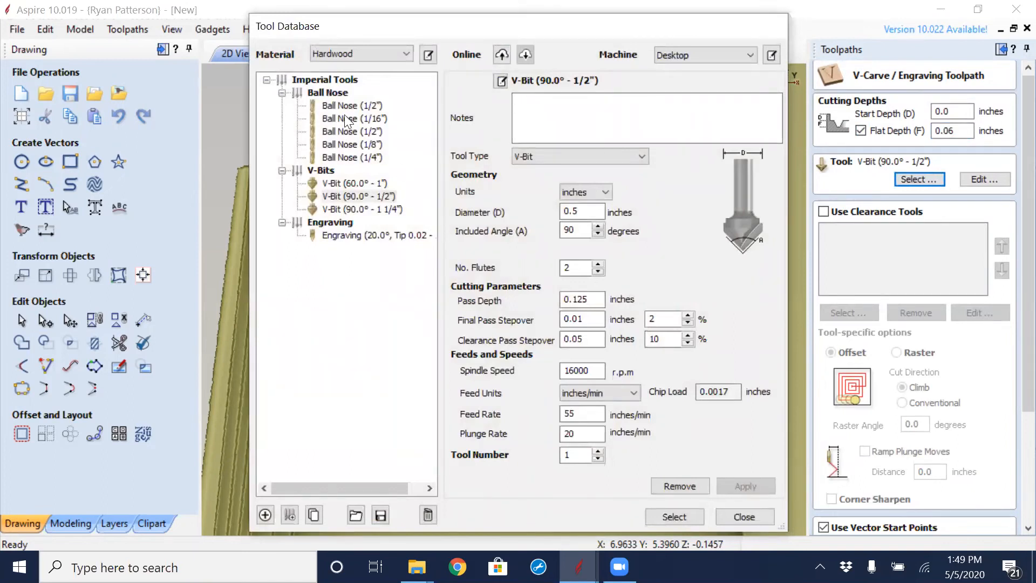
pyautogui.click(744, 517)
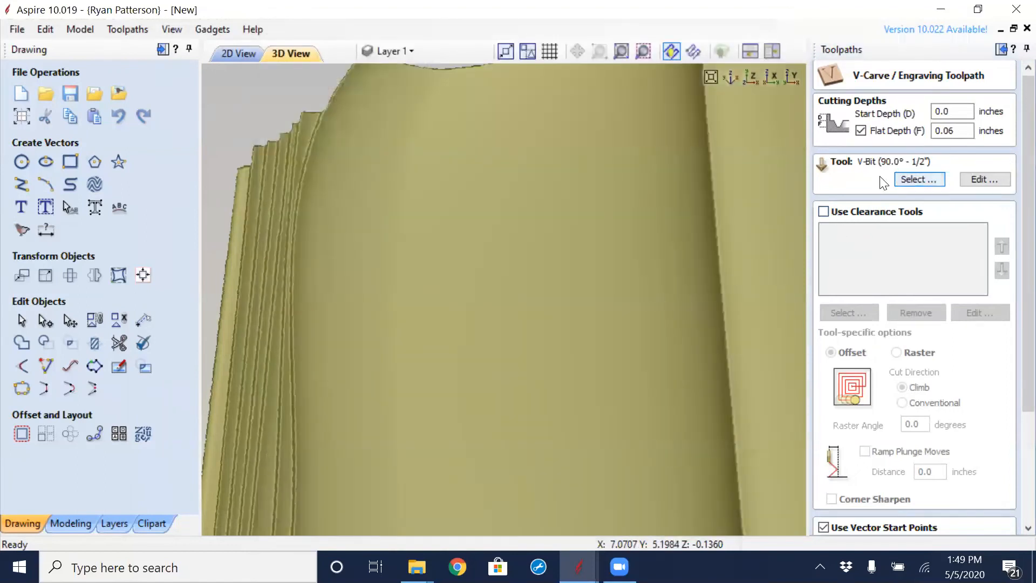
# - Enable clearance tools with the 1/16" End Mill and recalculate the Logo toolpath, ignoring open vectors
pyautogui.click(823, 212)
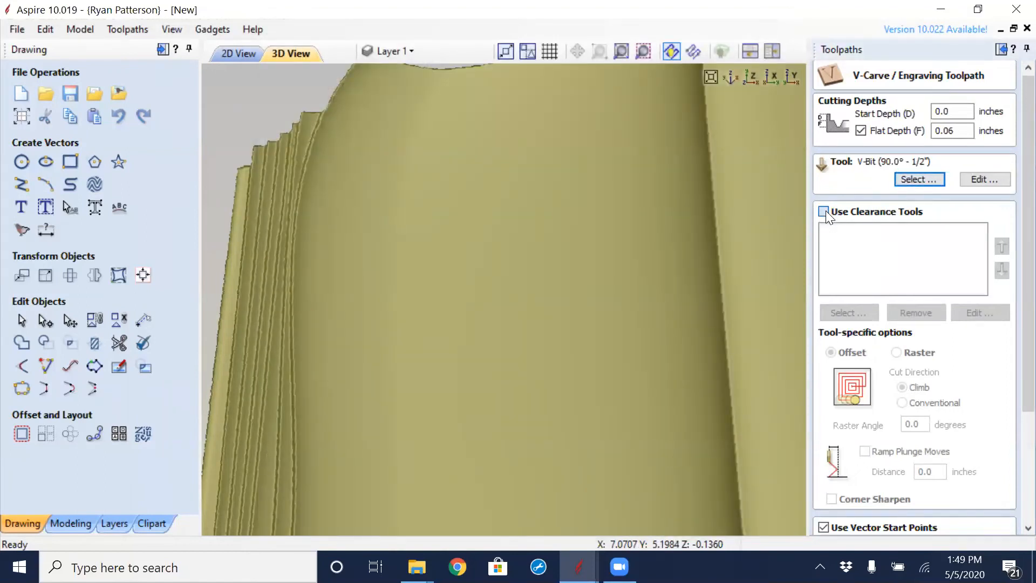
pyautogui.click(858, 314)
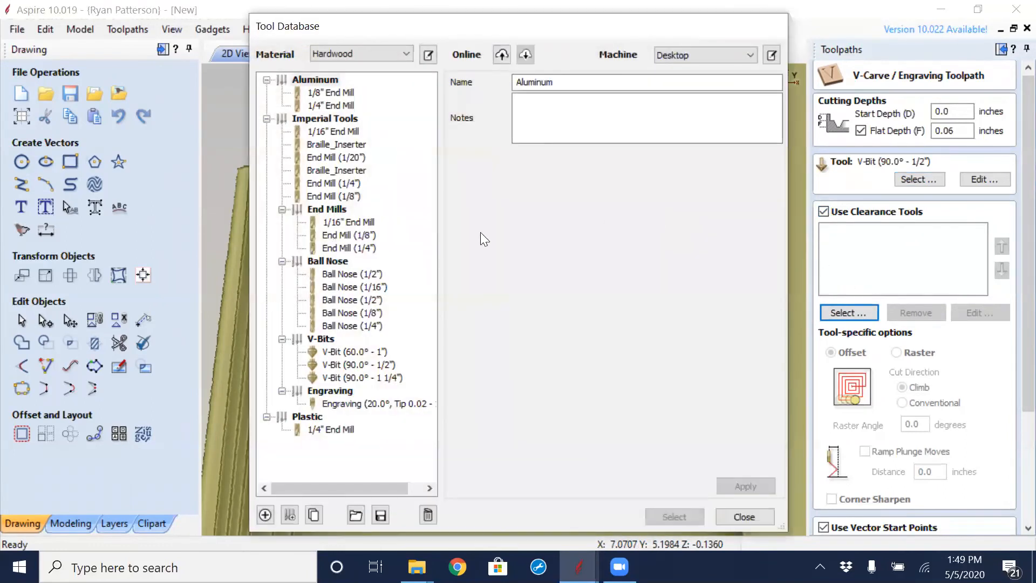
pyautogui.click(340, 224)
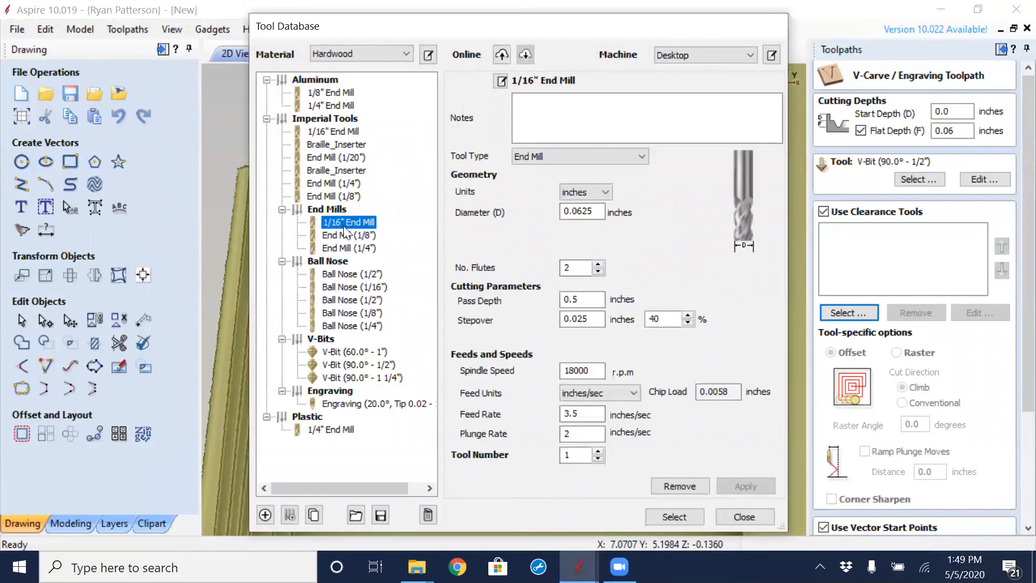
pyautogui.click(674, 517)
pyautogui.scroll(-5, 1010, 278)
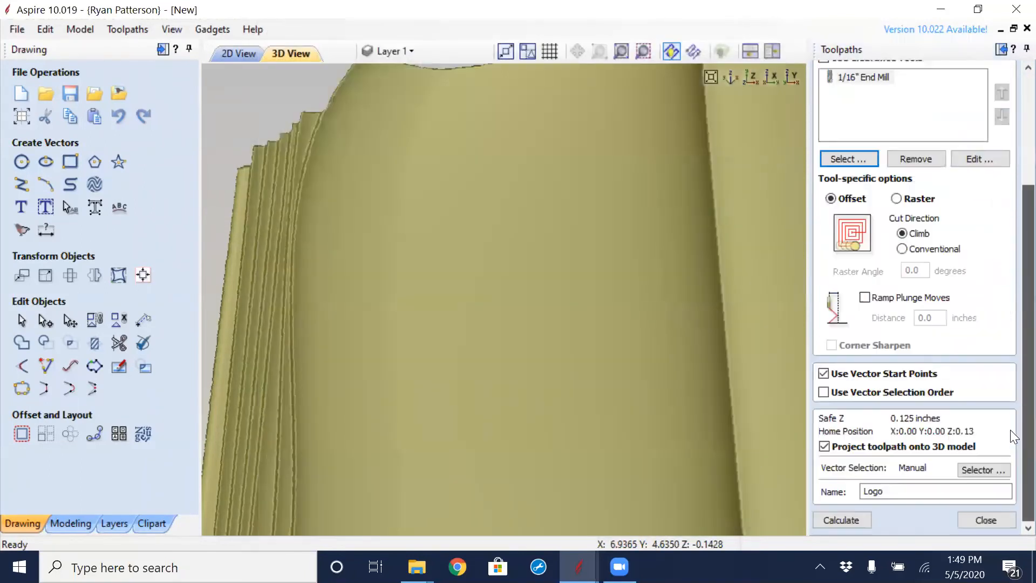
pyautogui.click(853, 520)
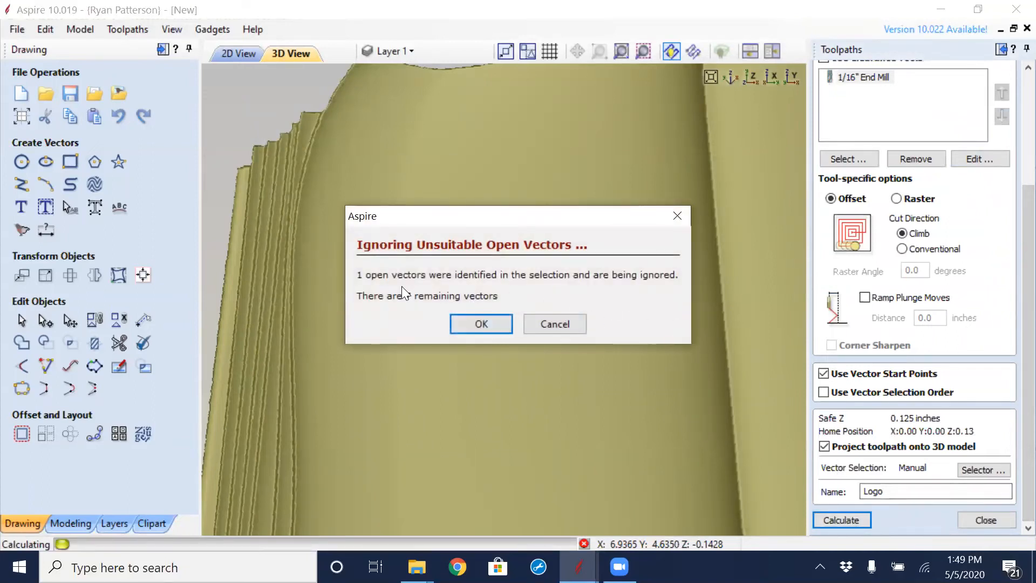
pyautogui.click(482, 324)
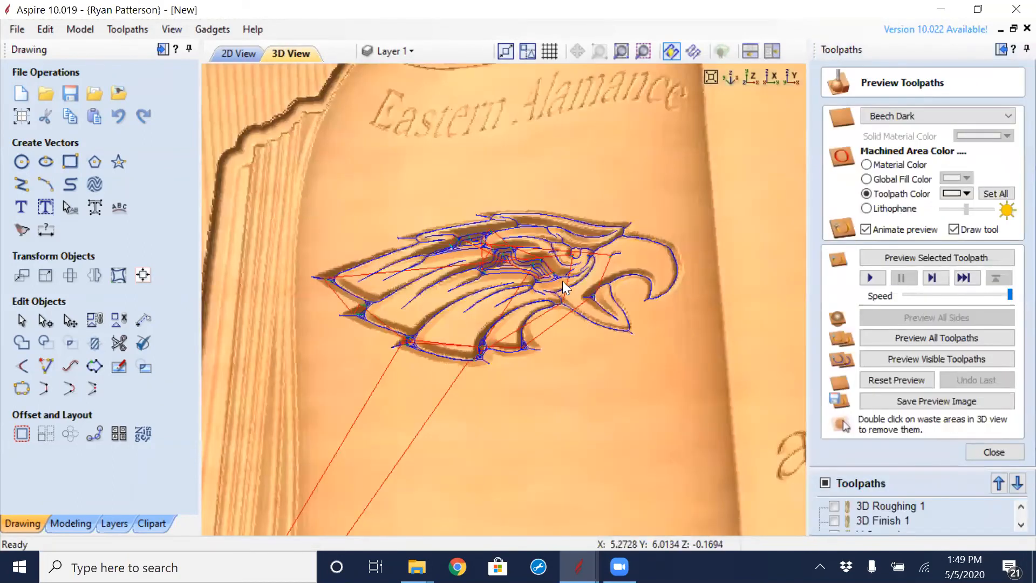
# - Reset the preview and simulate all toolpaths with the flat-depth logo, inspect the carved book, and return to the 2D view
pyautogui.click(985, 453)
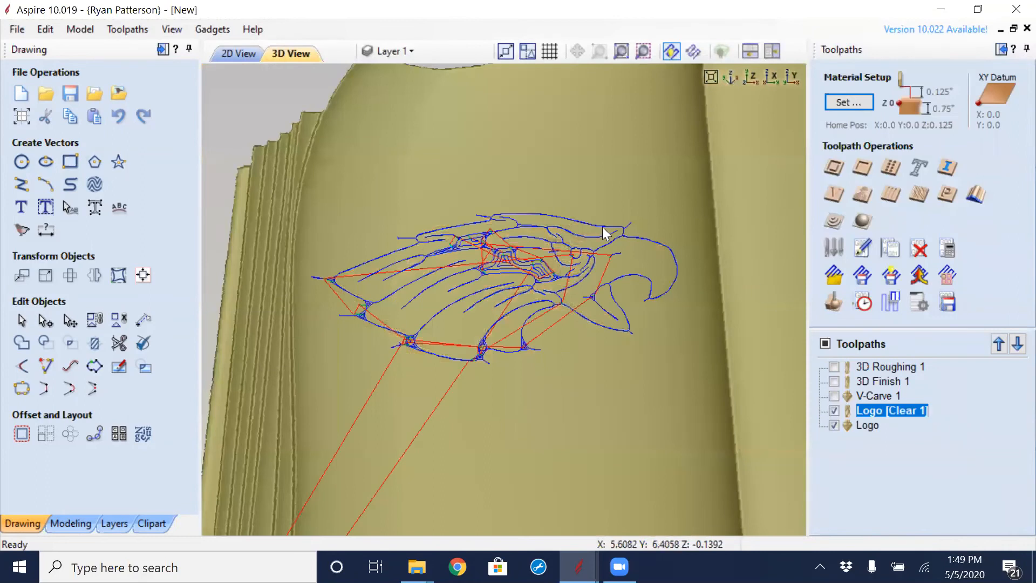
pyautogui.click(835, 305)
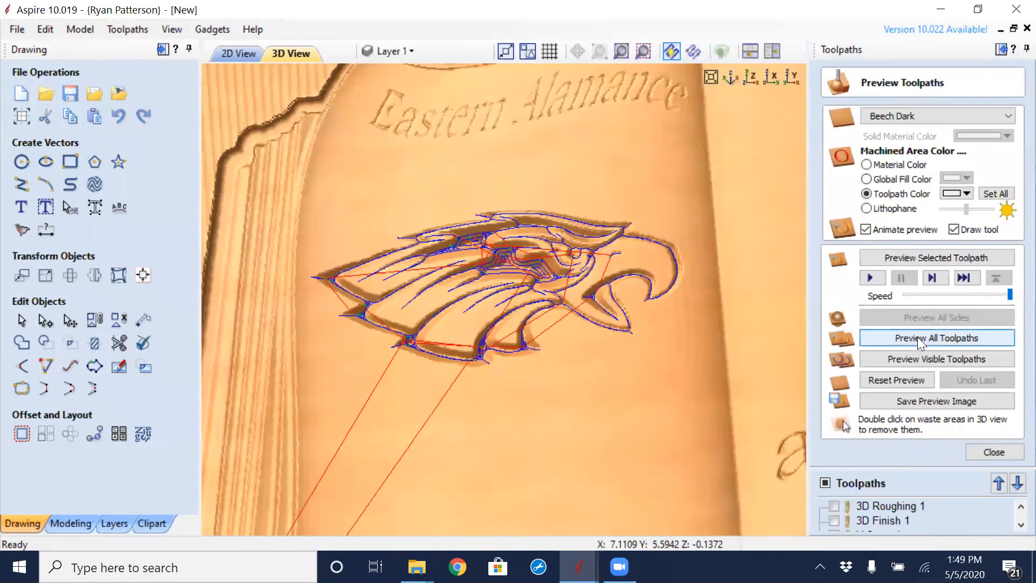
pyautogui.click(918, 336)
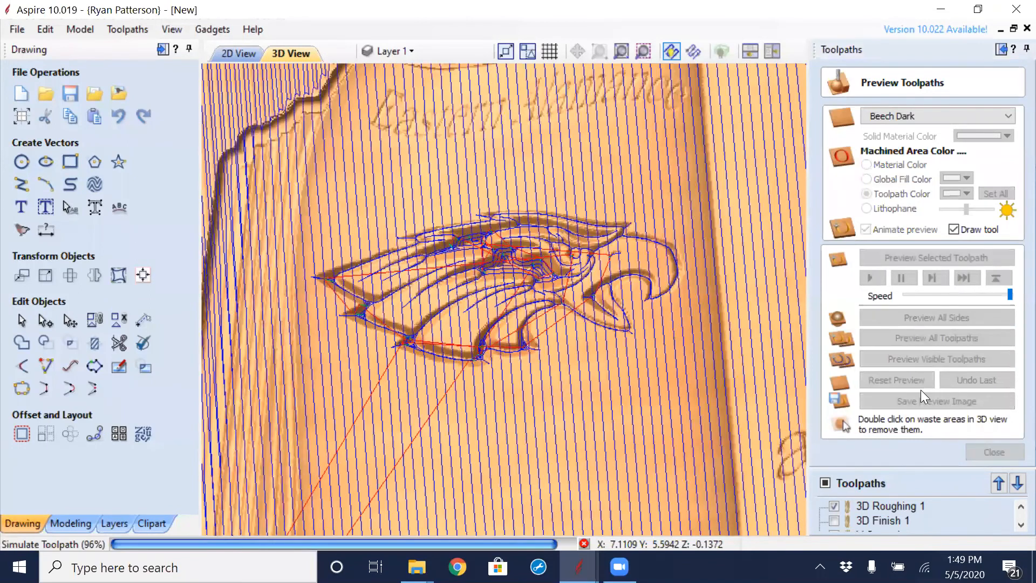
pyautogui.click(913, 379)
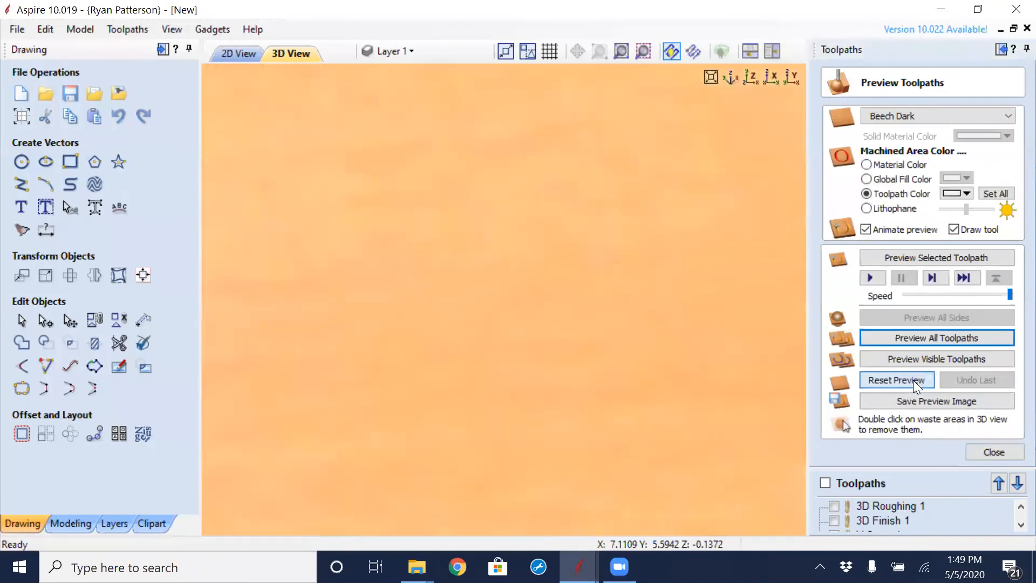
pyautogui.click(921, 338)
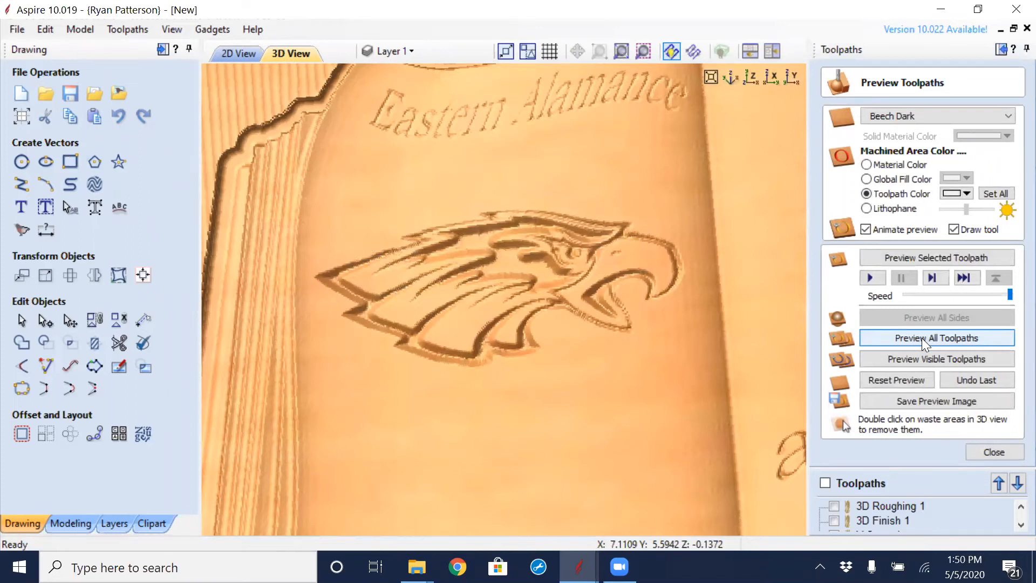
pyautogui.scroll(-3, 622, 329)
pyautogui.scroll(2, 598, 318)
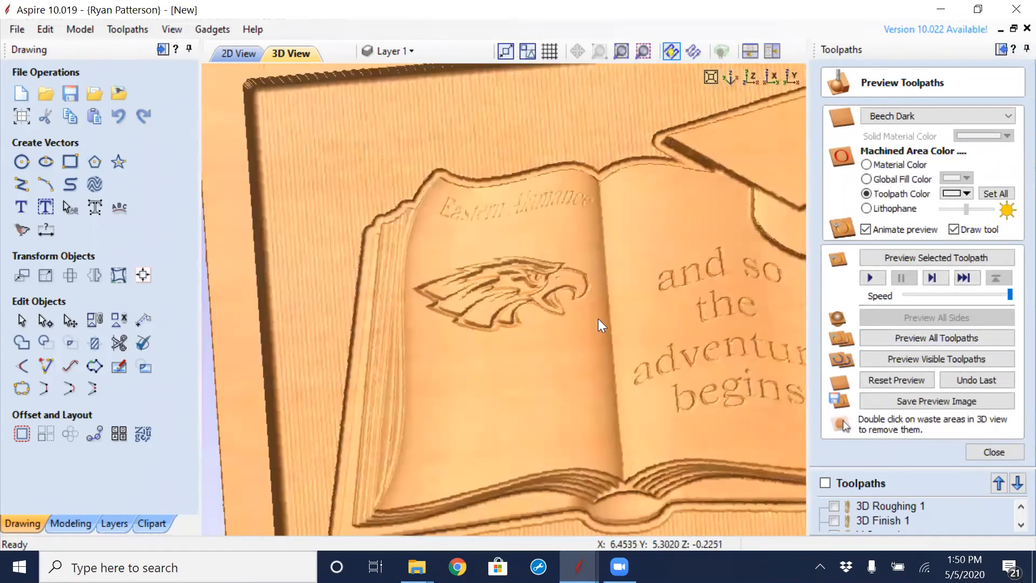
pyautogui.scroll(-1, 597, 319)
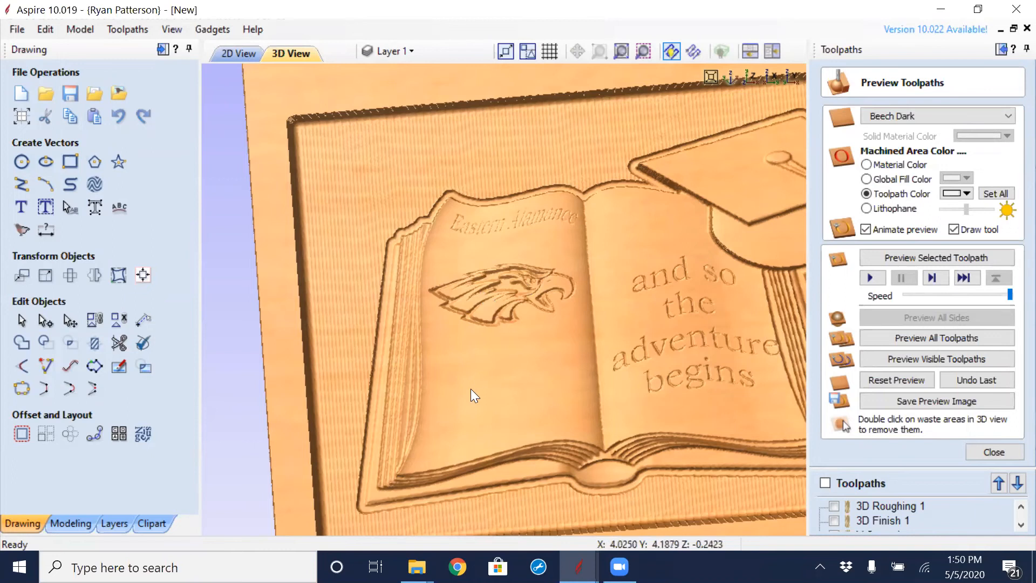
pyautogui.click(243, 54)
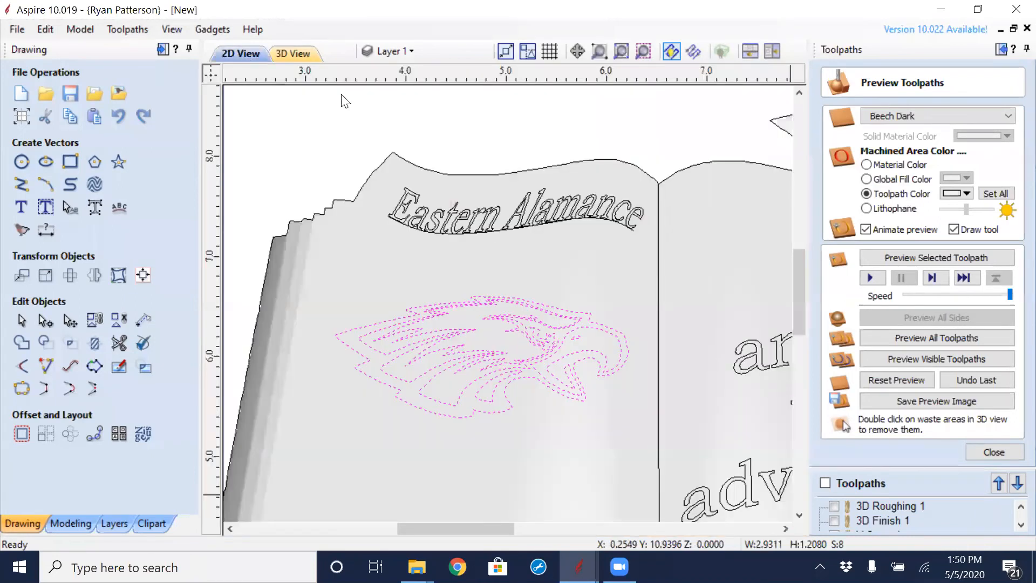
# - Create the text "2020" in Bookman Old Style on the book's left page, below the eagle logo
pyautogui.scroll(-5, 352, 270)
pyautogui.click(396, 433)
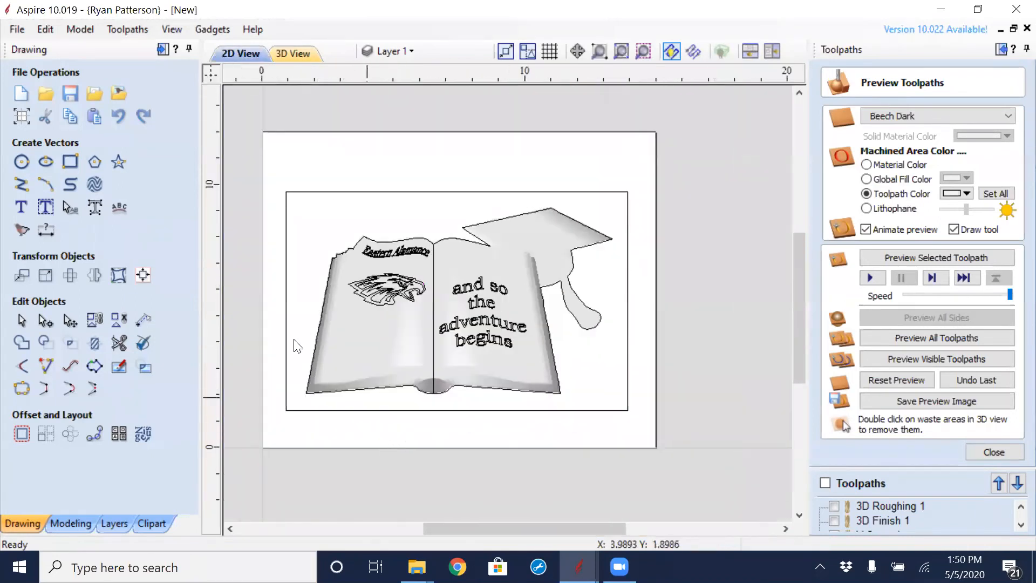
pyautogui.click(21, 208)
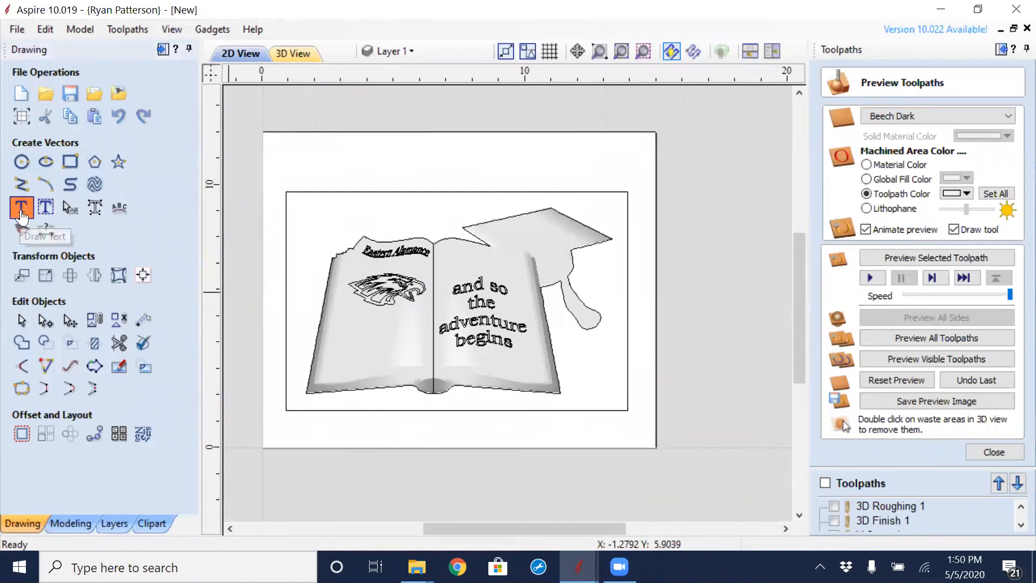
pyautogui.write('2020')
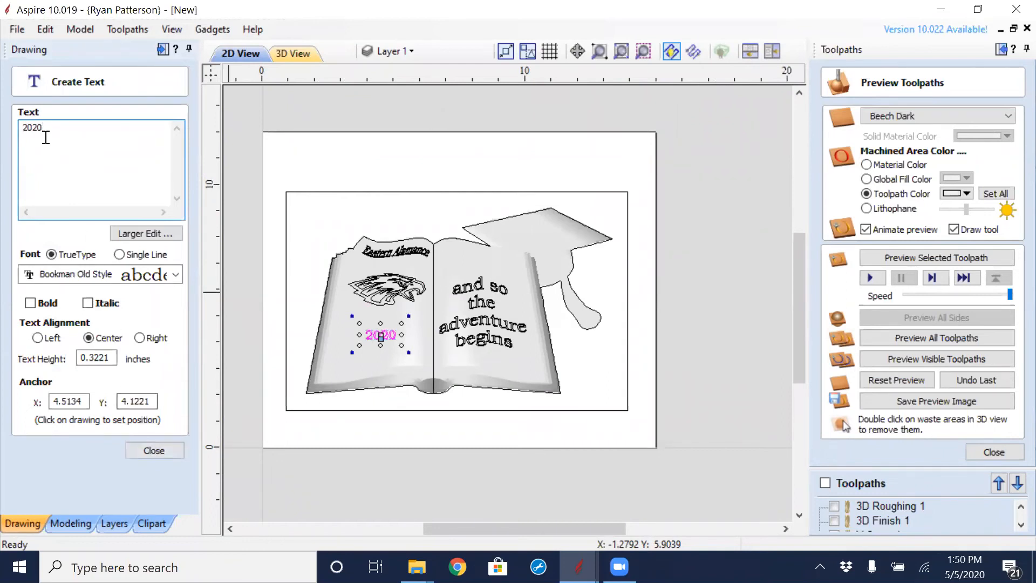
pyautogui.click(156, 451)
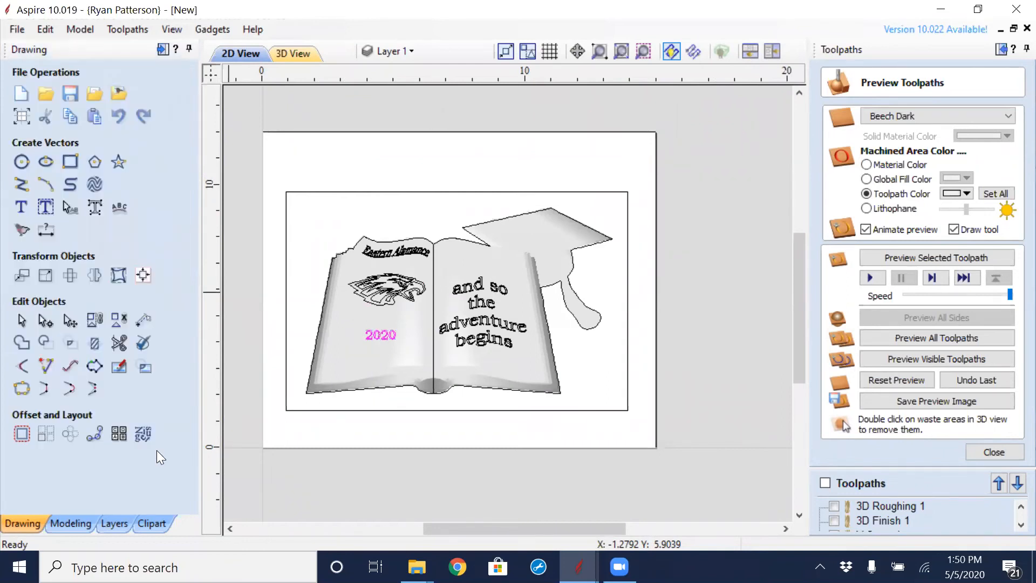
# - Enlarge the 2020 text to about 2.68 by 0.81 inches and move it beneath the eagle on the left page
pyautogui.scroll(5, 383, 335)
pyautogui.scroll(2, 383, 335)
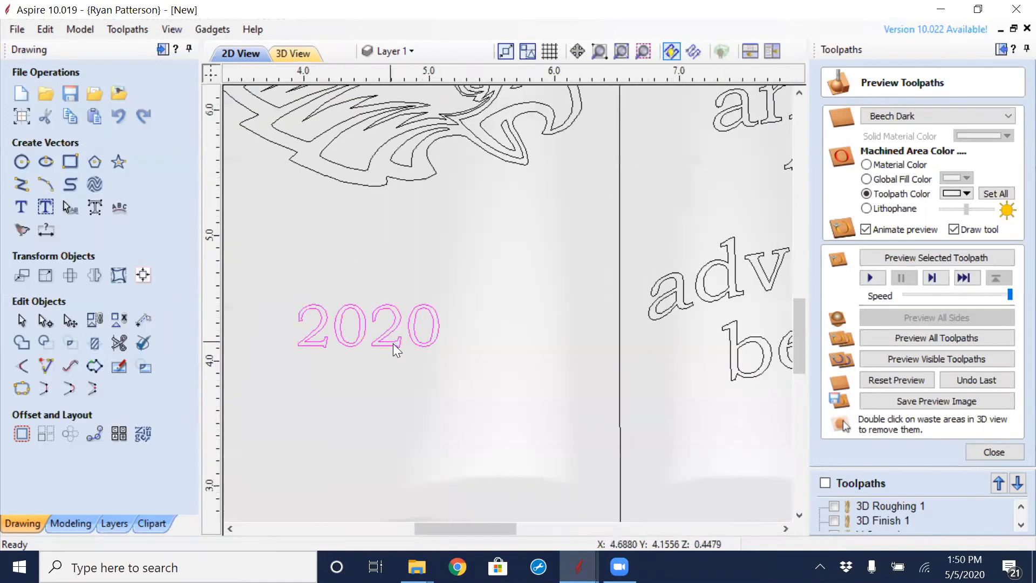
pyautogui.click(392, 343)
pyautogui.scroll(-1, 410, 419)
pyautogui.moveTo(409, 413); pyautogui.dragTo(514, 400, button='middle')
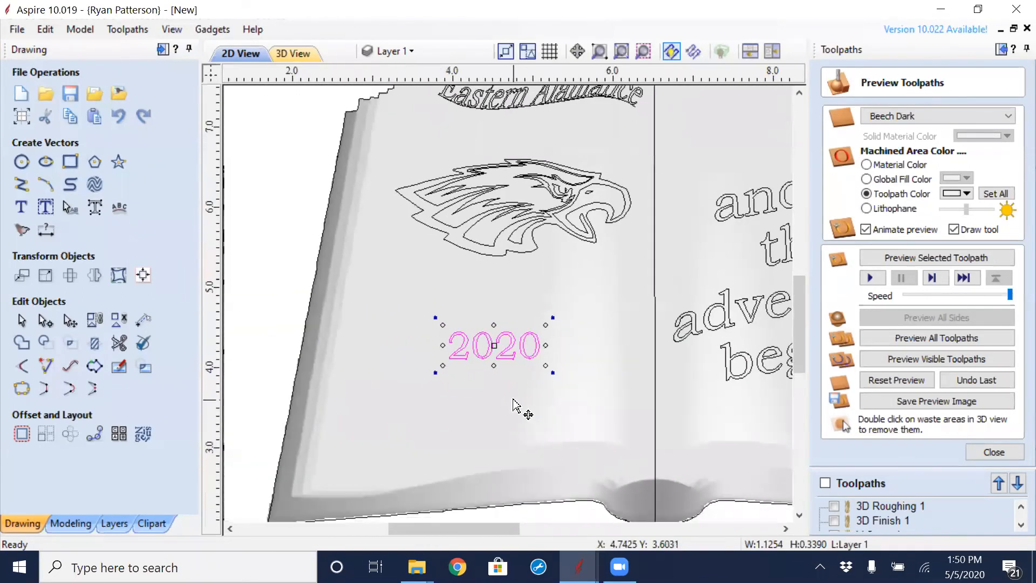
pyautogui.moveTo(436, 318); pyautogui.dragTo(327, 285)
pyautogui.moveTo(545, 369); pyautogui.dragTo(589, 380)
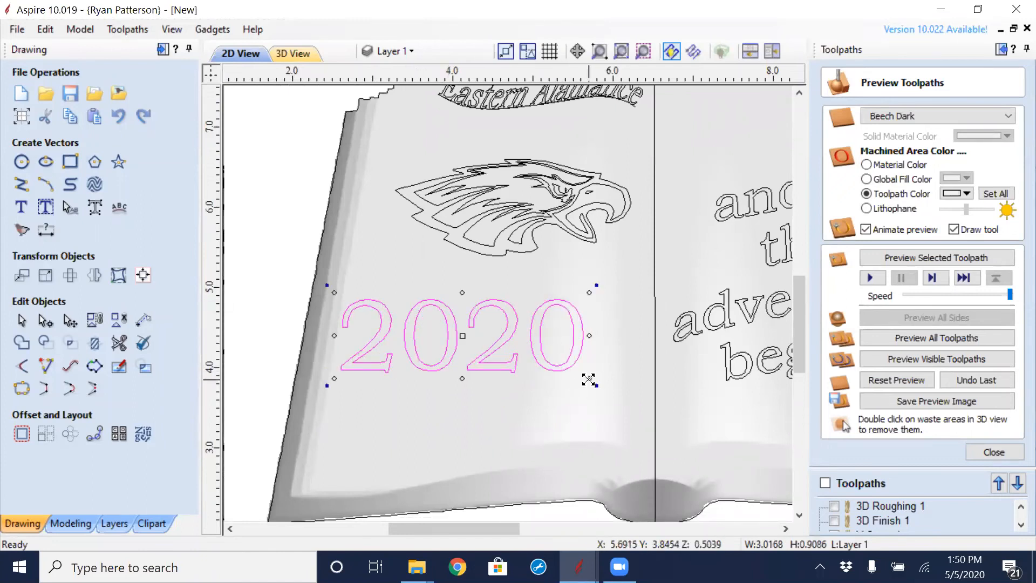
pyautogui.click(572, 376)
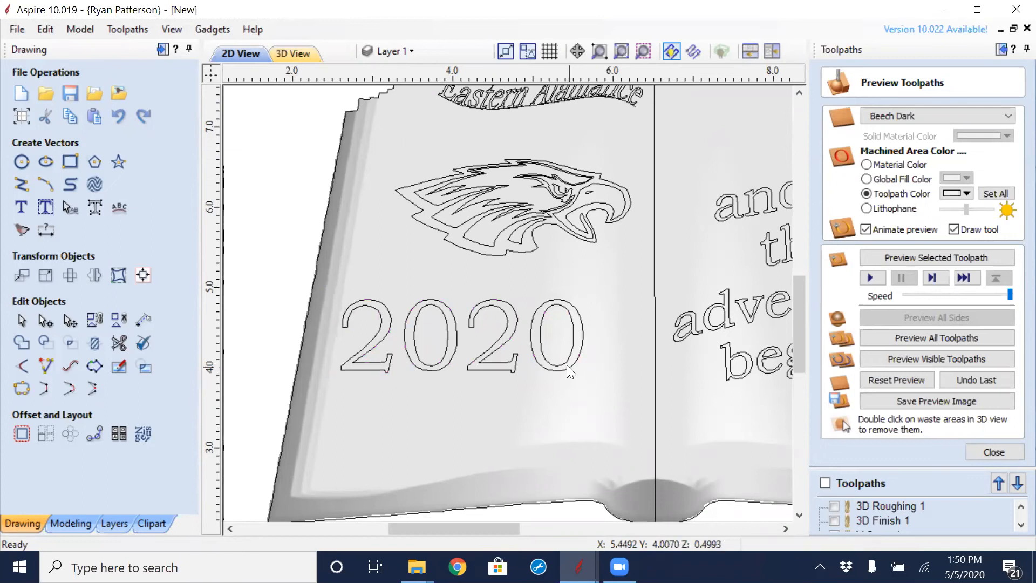
pyautogui.click(566, 365)
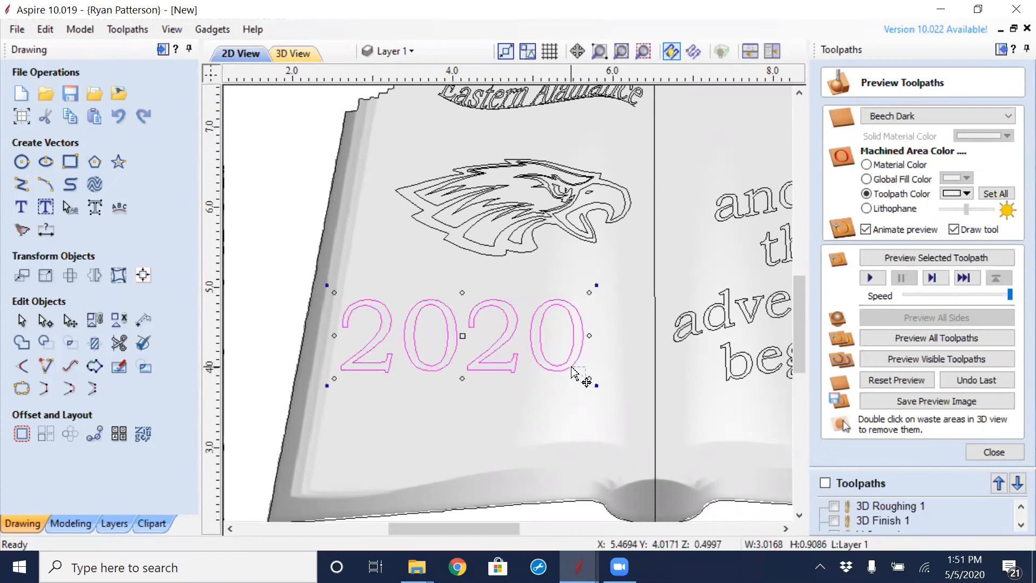
pyautogui.click(572, 366)
pyautogui.click(570, 365)
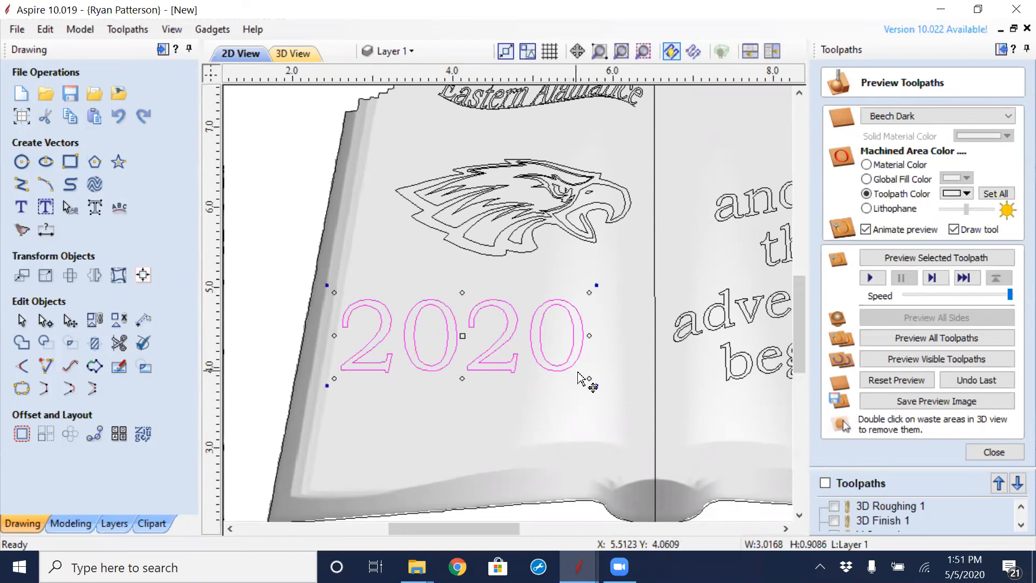
pyautogui.moveTo(587, 377); pyautogui.dragTo(558, 366)
pyautogui.moveTo(495, 331); pyautogui.dragTo(540, 334)
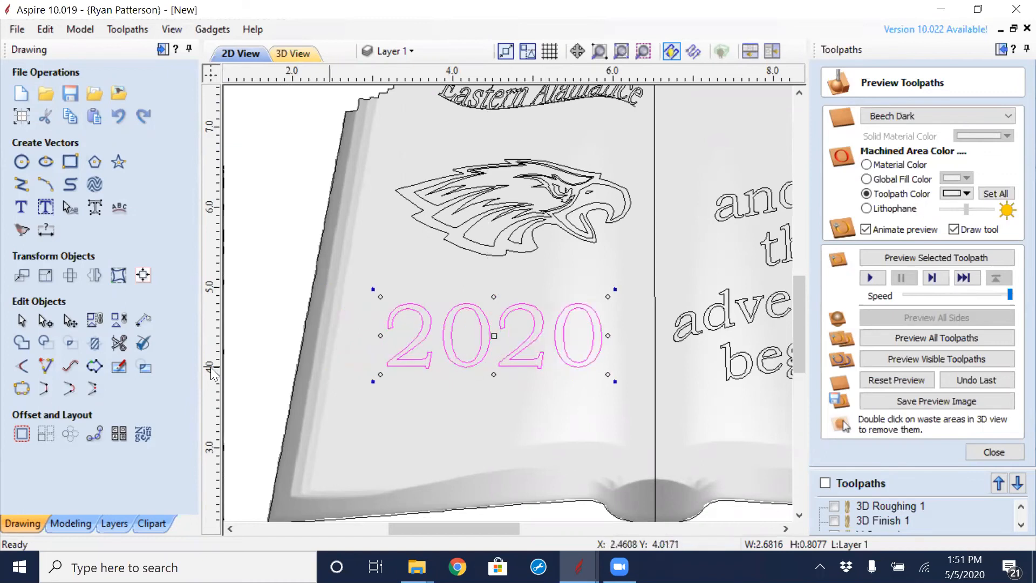
# - Create a bounding-box distortion envelope around the 2020 text
pyautogui.click(120, 280)
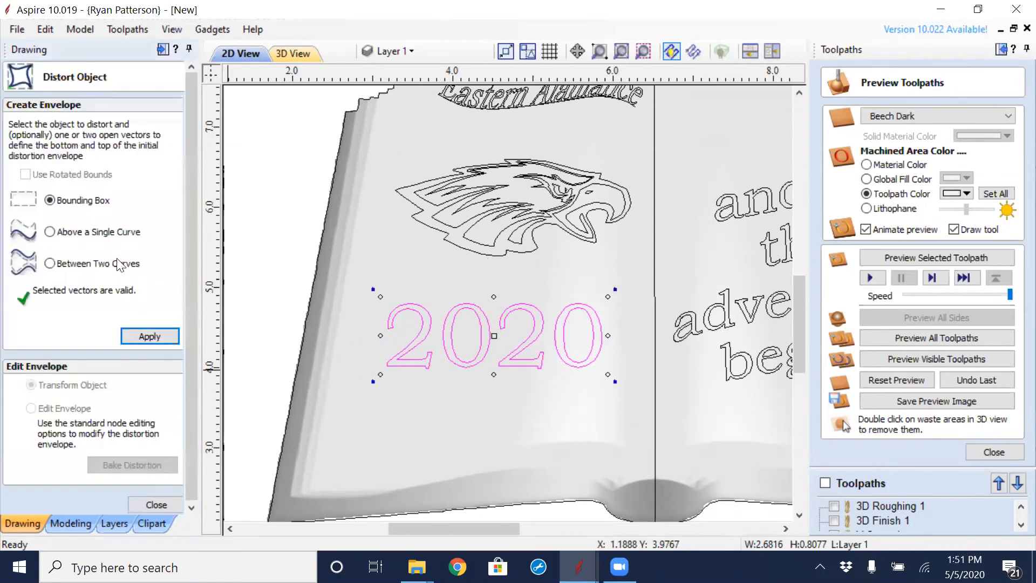
pyautogui.click(142, 334)
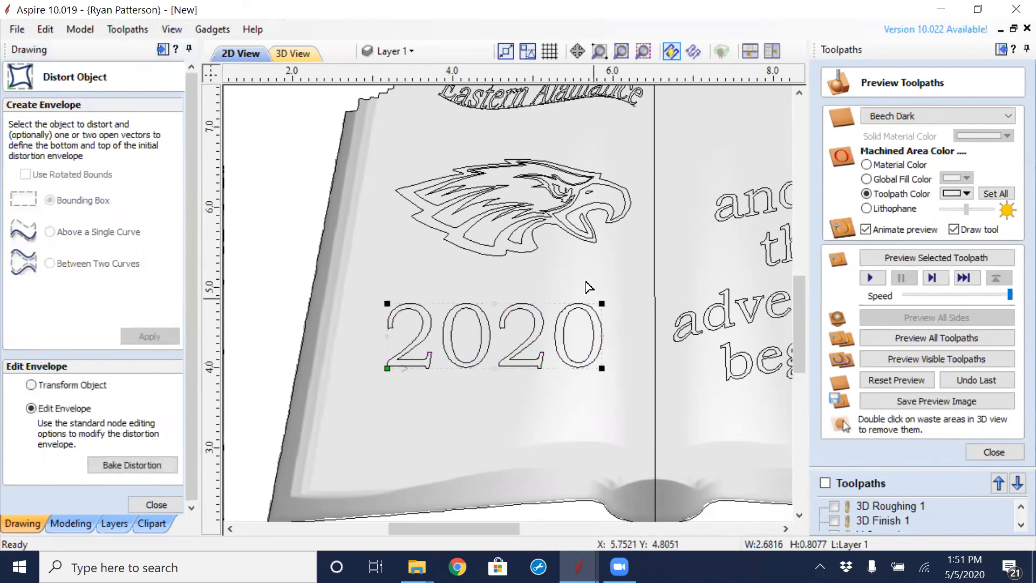
pyautogui.moveTo(624, 389); pyautogui.dragTo(623, 387)
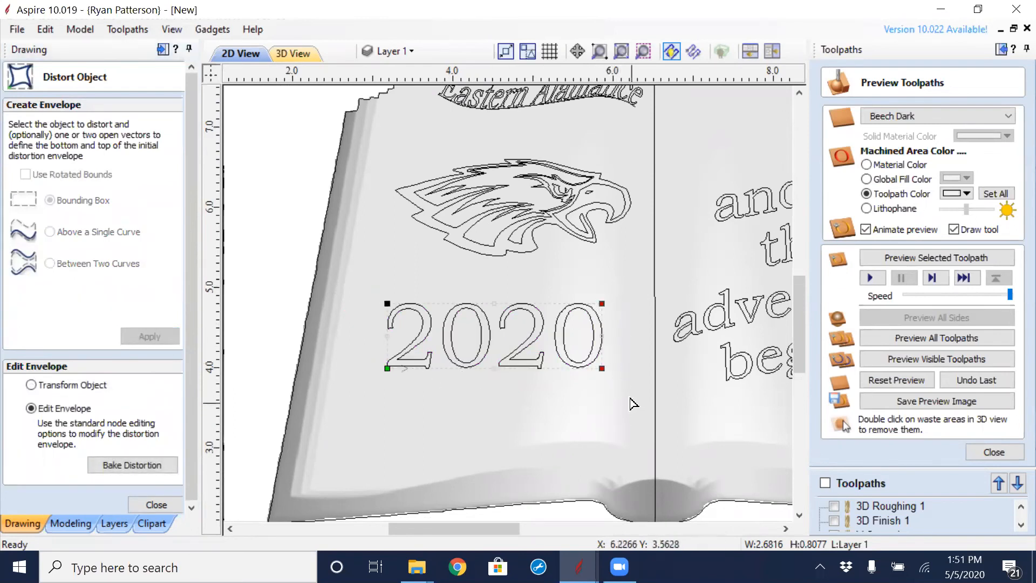
pyautogui.press('Down')
pyautogui.press('Down')
pyautogui.hotkey('ctrl', 'z')
pyautogui.hotkey('ctrl', 'z')
# - Insert a midpoint node in the envelope's upper and lower edges, and nudge the two right-end nodes down
pyautogui.press('p')
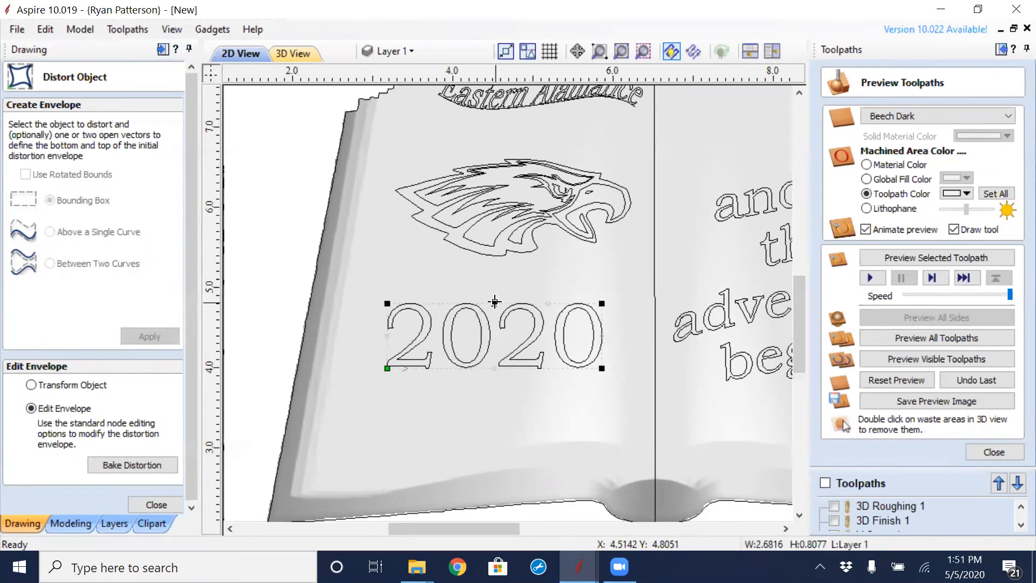
pyautogui.press('p')
pyautogui.moveTo(576, 291); pyautogui.dragTo(620, 376)
pyautogui.press('Down')
pyautogui.press('Down')
pyautogui.press('Down')
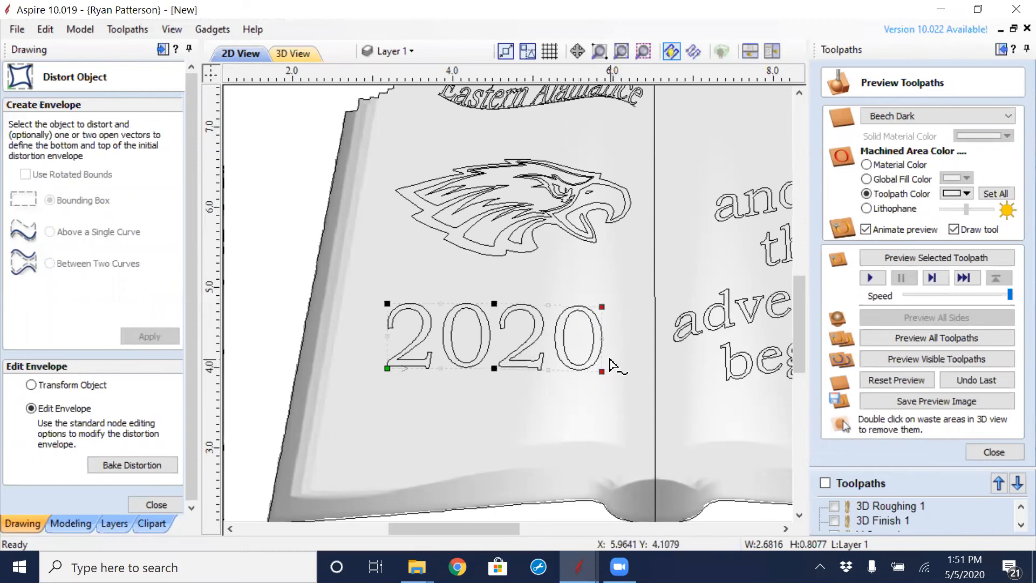
# - Nudge the envelope's two left-end nodes down and outward to the left, toward the page edge
pyautogui.moveTo(381, 291); pyautogui.dragTo(425, 407)
pyautogui.press('Down')
pyautogui.press('Down')
pyautogui.press('Down')
pyautogui.press('Down')
pyautogui.press('Down')
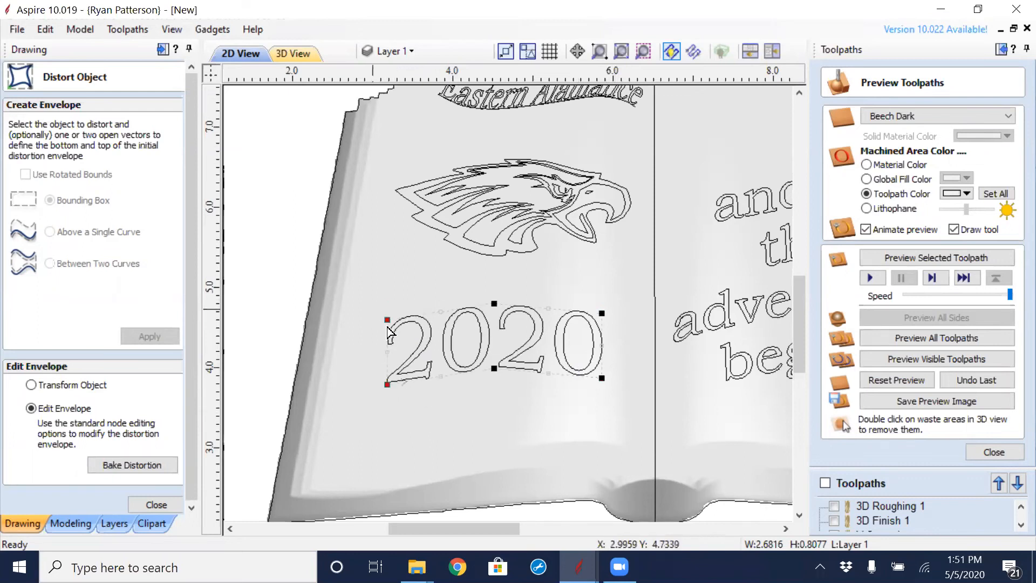
pyautogui.press('Left')
pyautogui.press('Left')
pyautogui.press('Left')
pyautogui.press('Left')
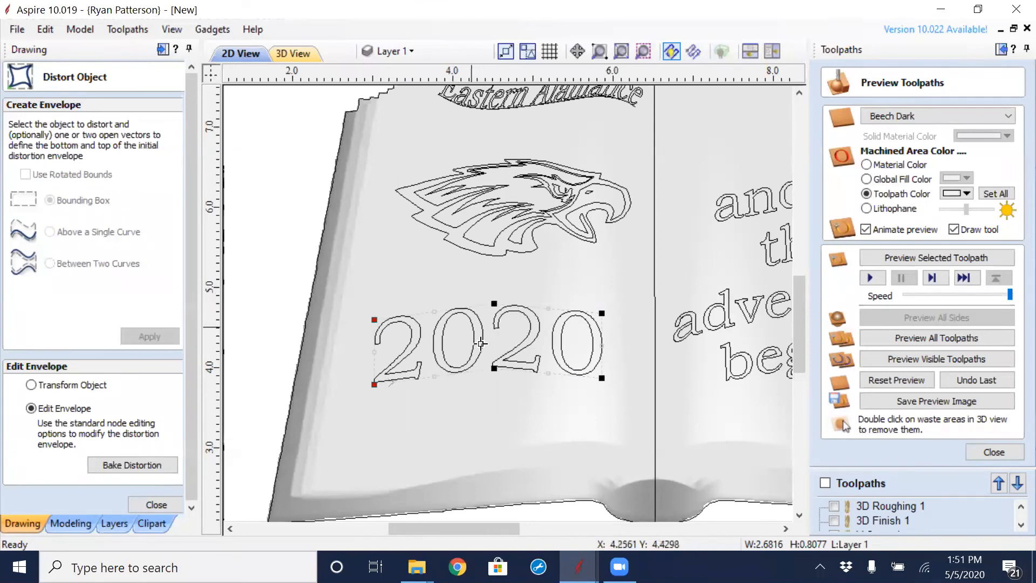
# - Smooth the envelope's upper and lower midpoint nodes, and lower the control handles next to the left-end nodes
pyautogui.press('s')
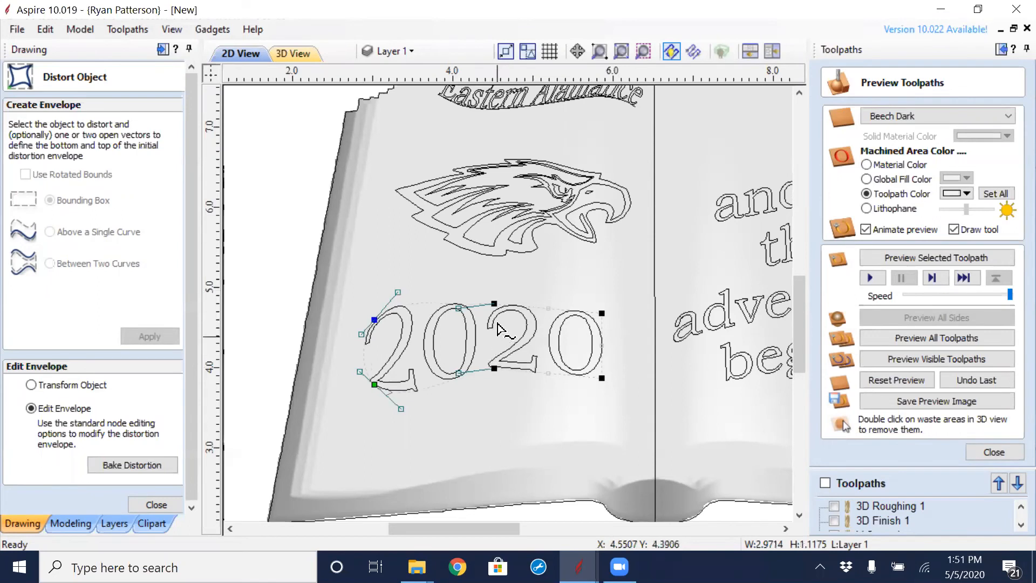
pyautogui.hotkey('ctrl', 'z')
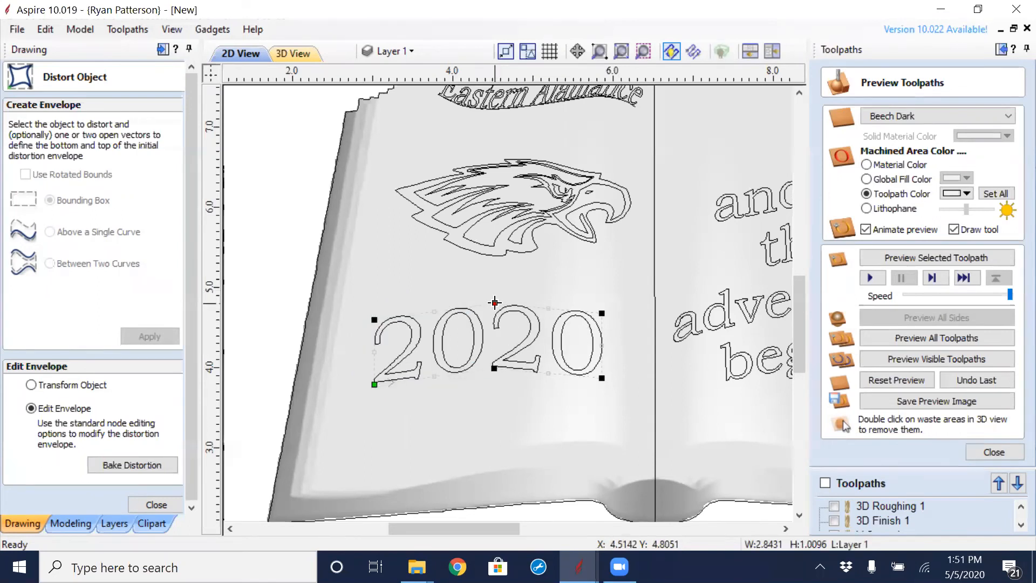
pyautogui.press('s')
pyautogui.press('s')
pyautogui.moveTo(398, 291); pyautogui.dragTo(430, 415)
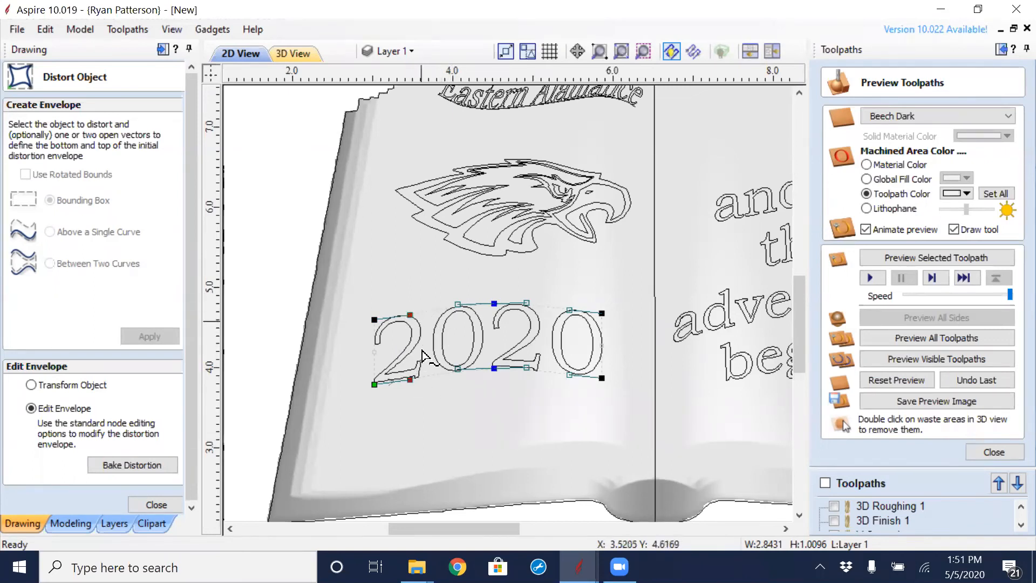
pyautogui.press('Down')
pyautogui.press('Down')
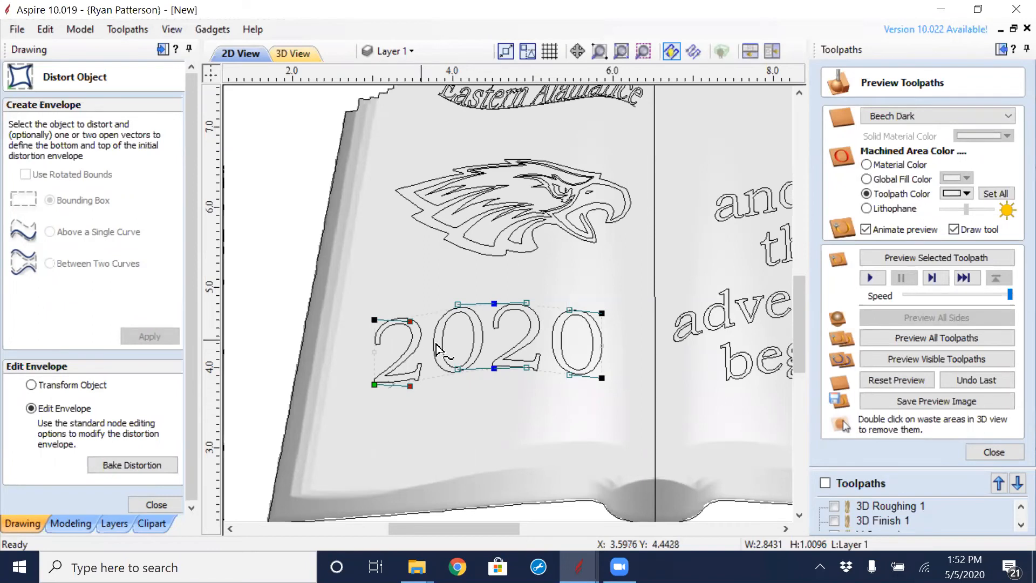
# - Nudge the envelope's right-end nodes outward to the right and raise their adjoining control handles
pyautogui.moveTo(556, 293); pyautogui.dragTo(617, 416)
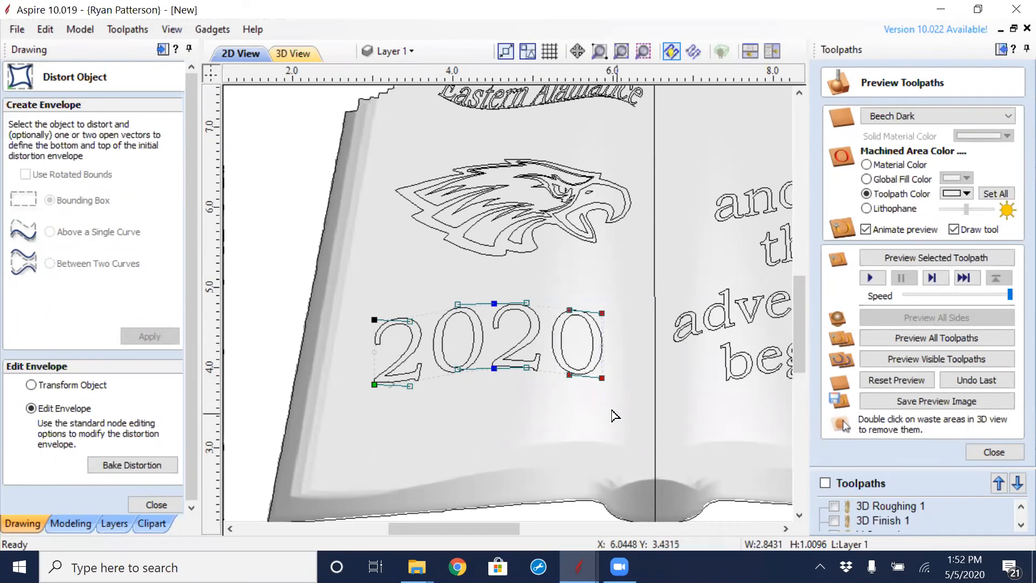
pyautogui.press('Right')
pyautogui.press('Right')
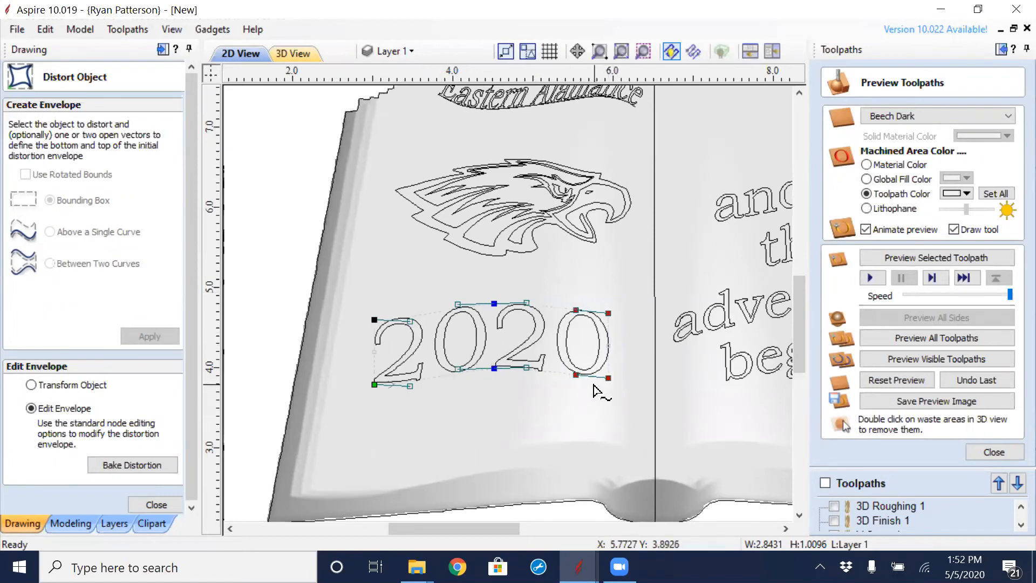
pyautogui.press('Right')
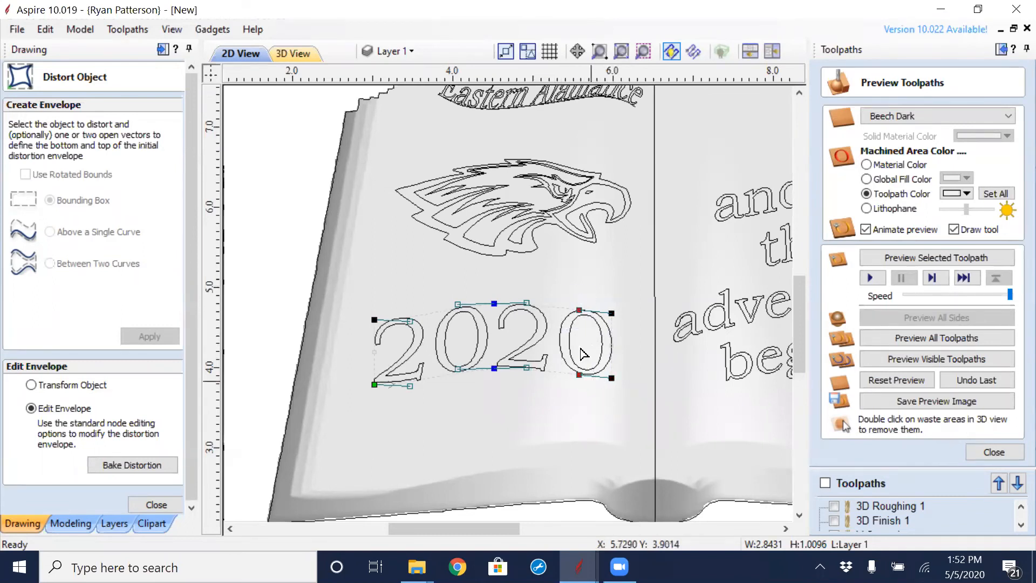
pyautogui.press('Up')
pyautogui.press('Up')
pyautogui.press('Up')
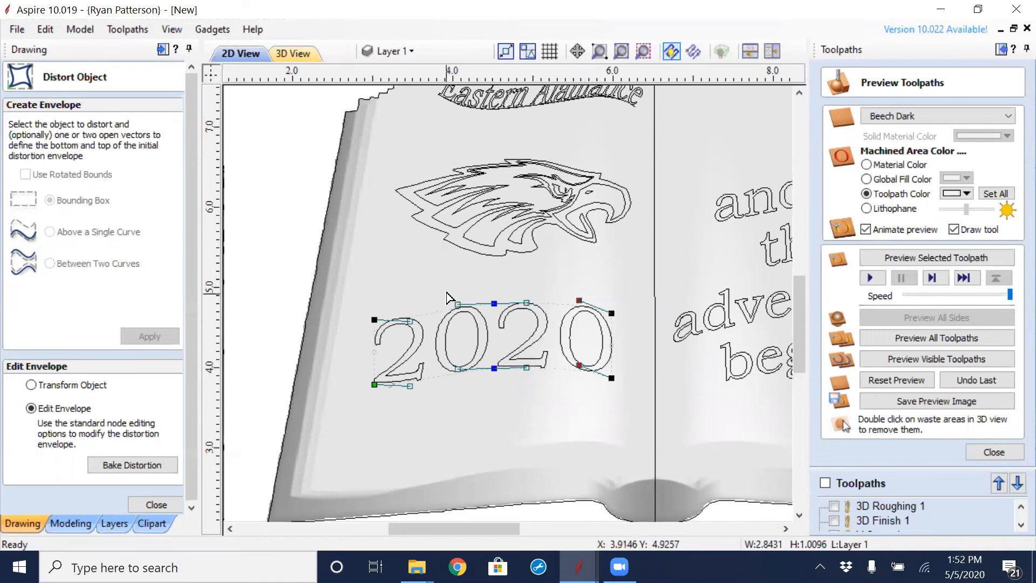
# - Lower the midpoint nodes' left control handles, raise their right ones, and smooth the midpoints again so 2020 follows the page curve
pyautogui.moveTo(447, 302); pyautogui.dragTo(475, 404)
pyautogui.press('Down')
pyautogui.press('Down')
pyautogui.press('Down')
pyautogui.moveTo(536, 368); pyautogui.dragTo(542, 386)
pyautogui.press('Up')
pyautogui.press('Up')
pyautogui.press('Up')
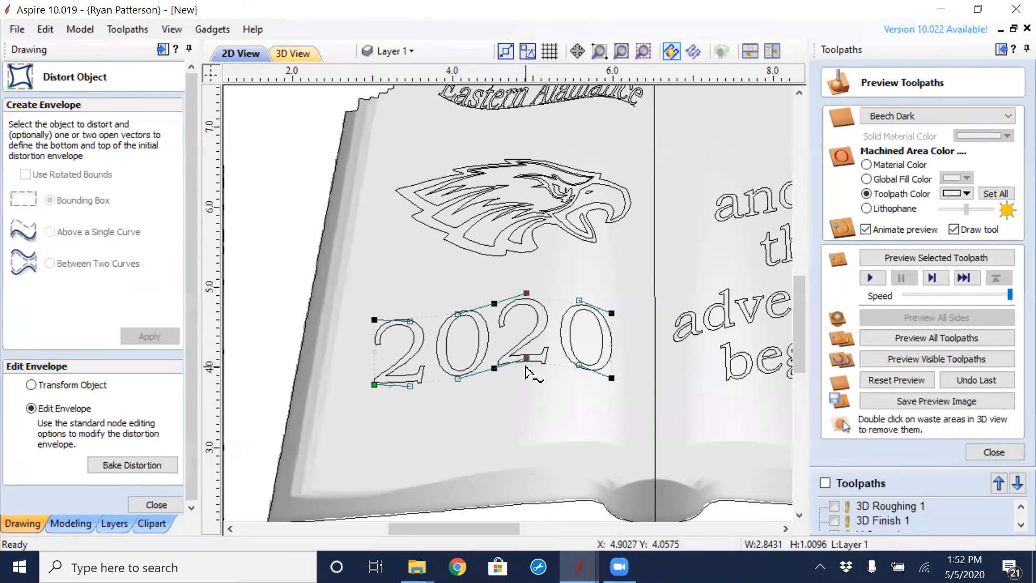
pyautogui.press('Down')
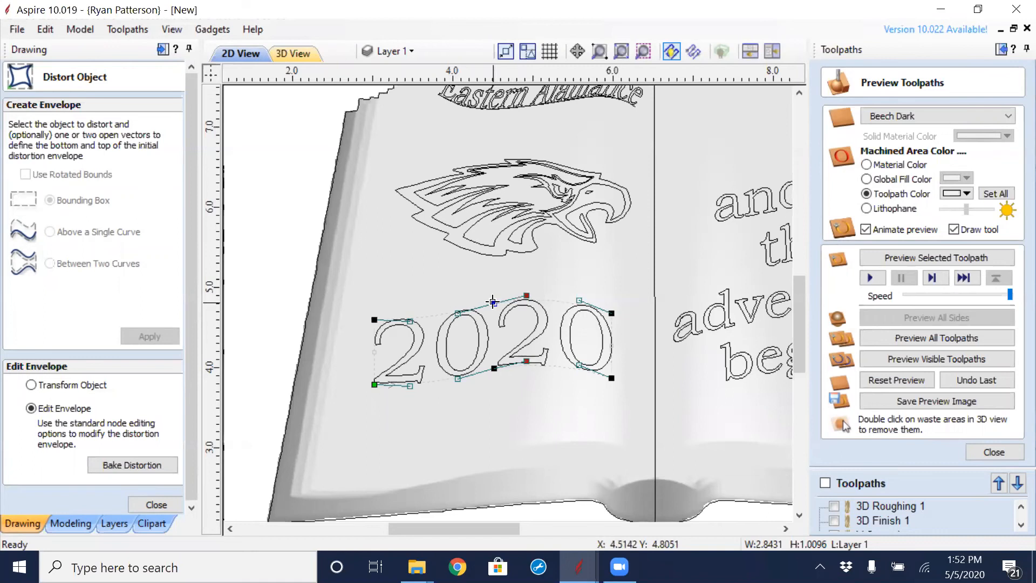
pyautogui.press('s')
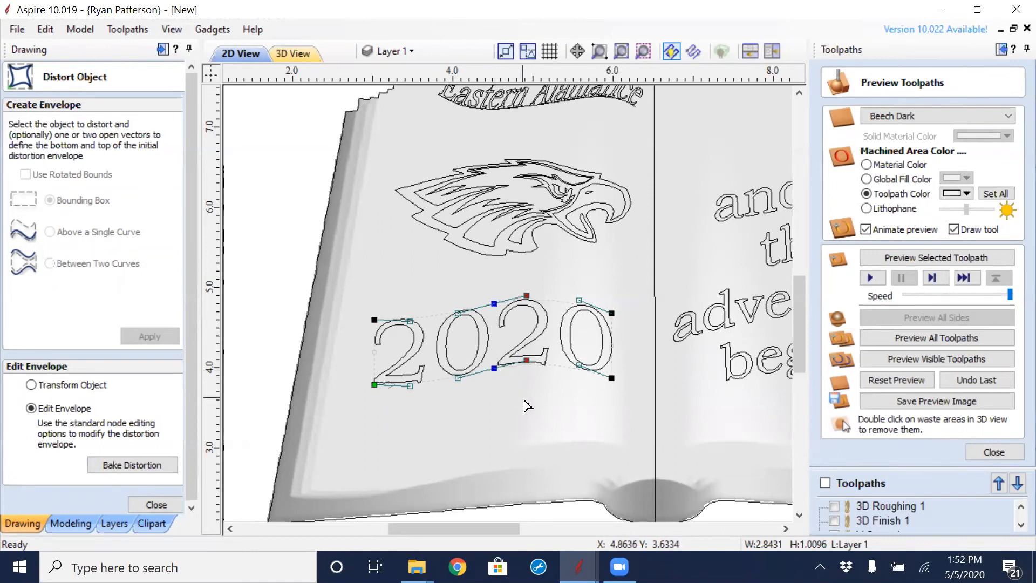
pyautogui.click(527, 451)
pyautogui.scroll(-2, 502, 430)
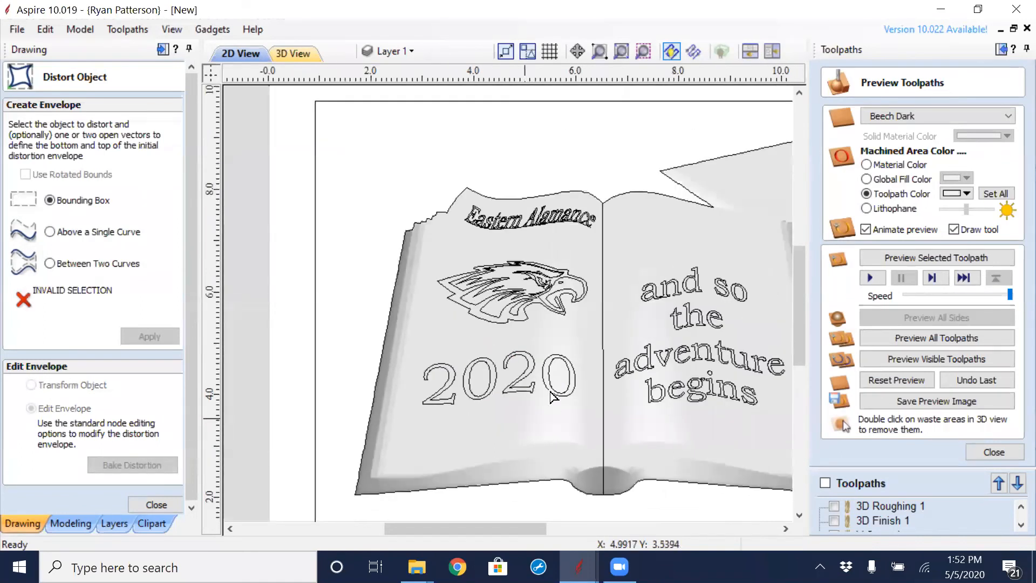
# - Reopen the V-Carve 1 toolpath, add the 2020 text to its selected vectors, and recalculate it with the 90° 1/2" V-bit
pyautogui.click(985, 454)
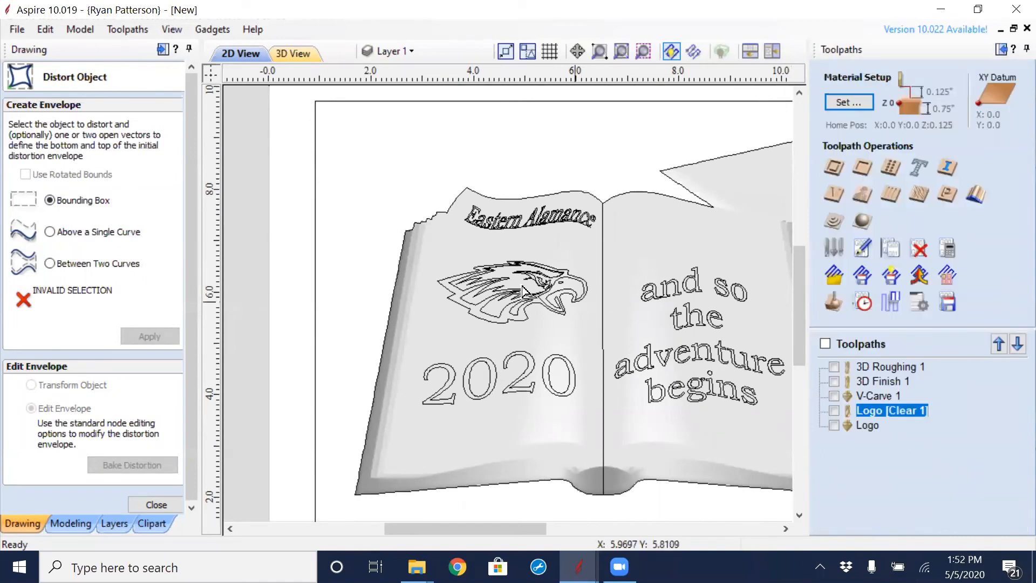
pyautogui.click(533, 375)
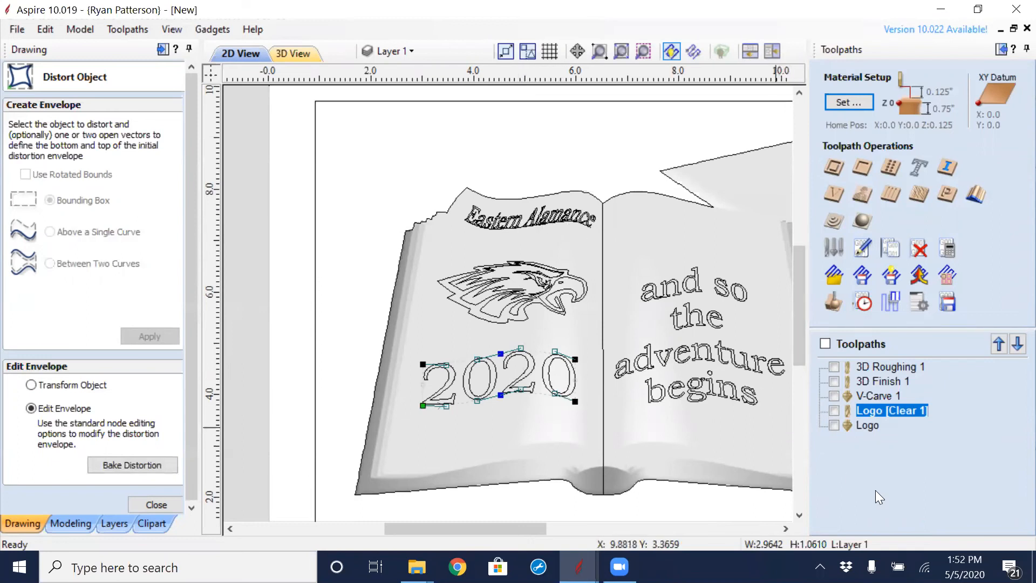
pyautogui.doubleClick(872, 397)
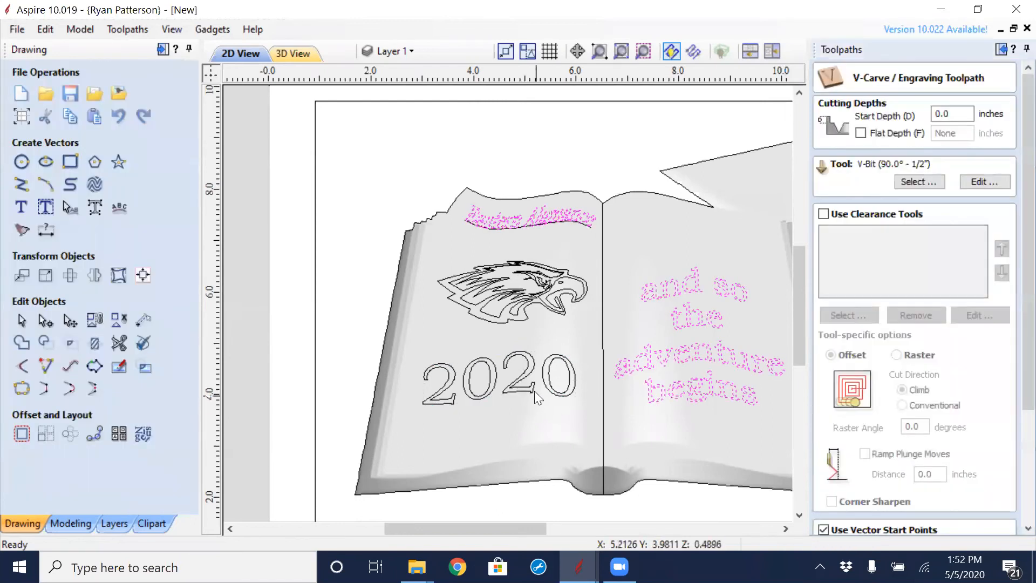
pyautogui.keyDown('shift'); pyautogui.click(528, 389); pyautogui.keyUp('shift')
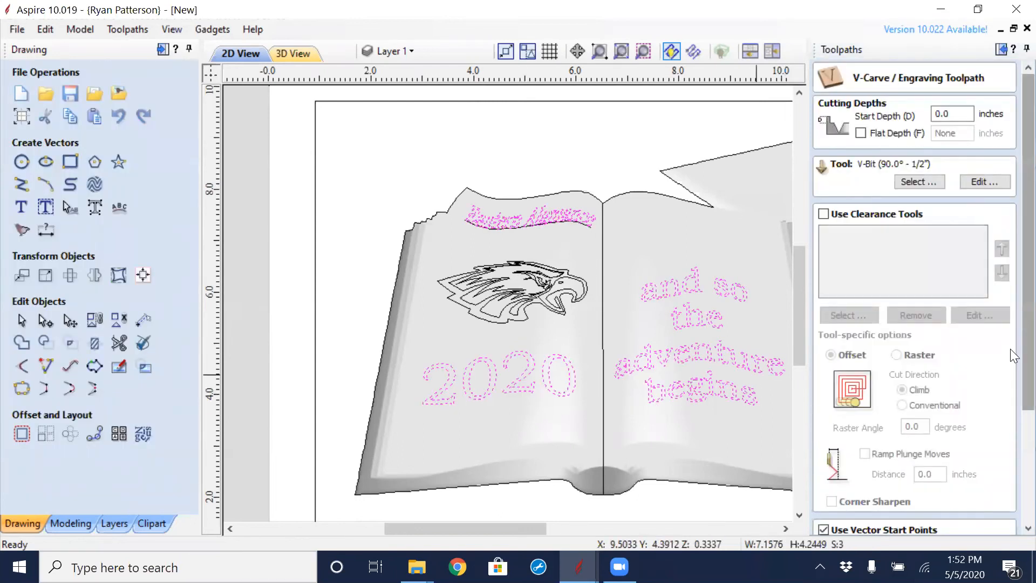
pyautogui.scroll(-3, 1010, 348)
pyautogui.click(837, 520)
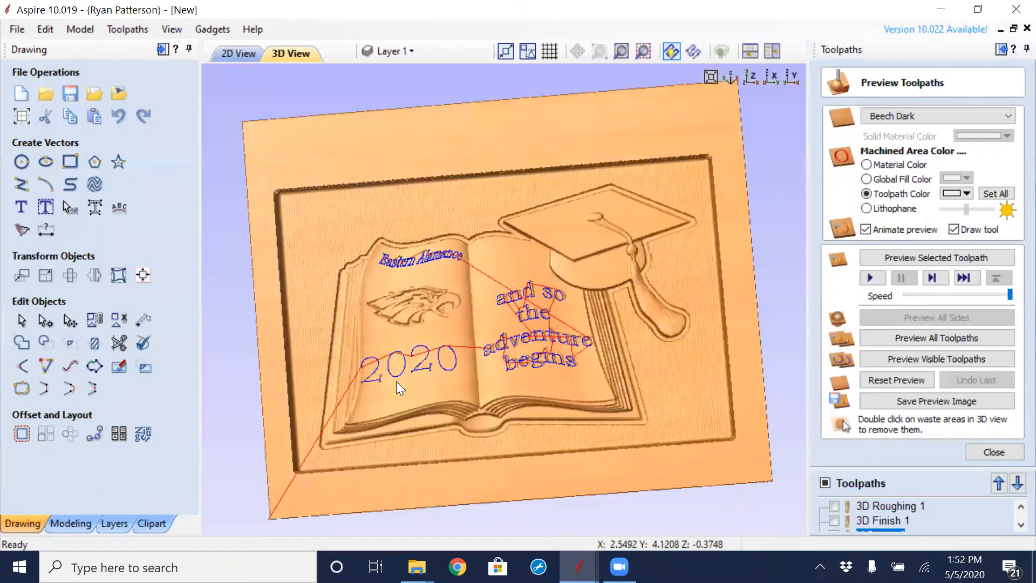
# - Simulate all toolpaths to check the 2020 carving, and nudge the 2020 text slightly to the right on the book's left page
pyautogui.click(915, 336)
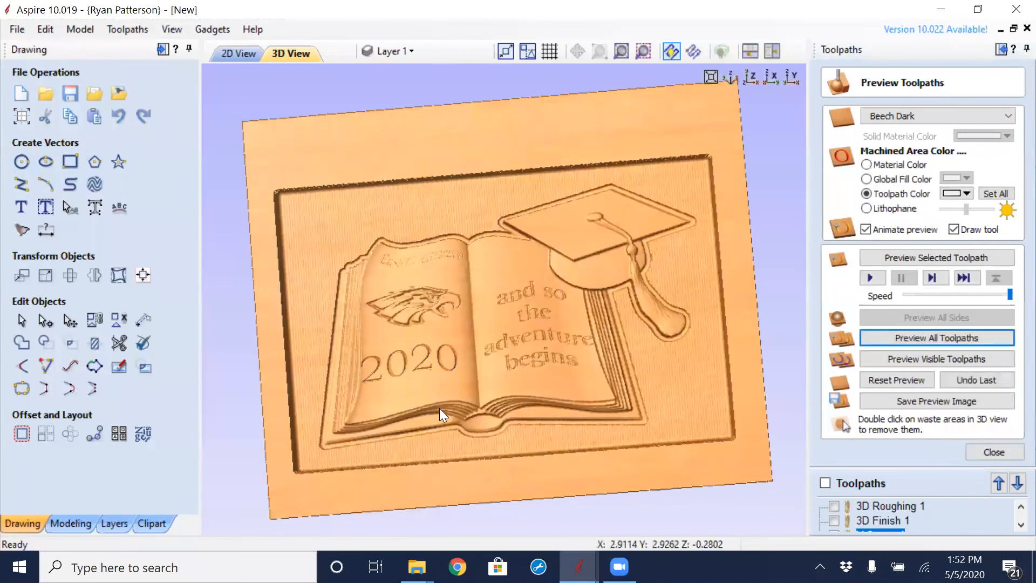
pyautogui.scroll(3, 448, 391)
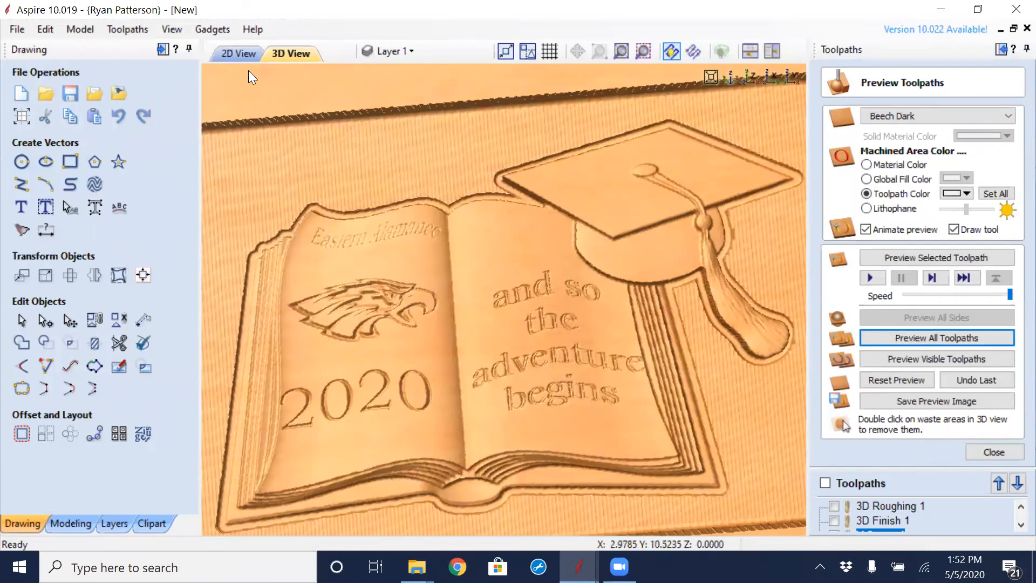
pyautogui.click(240, 54)
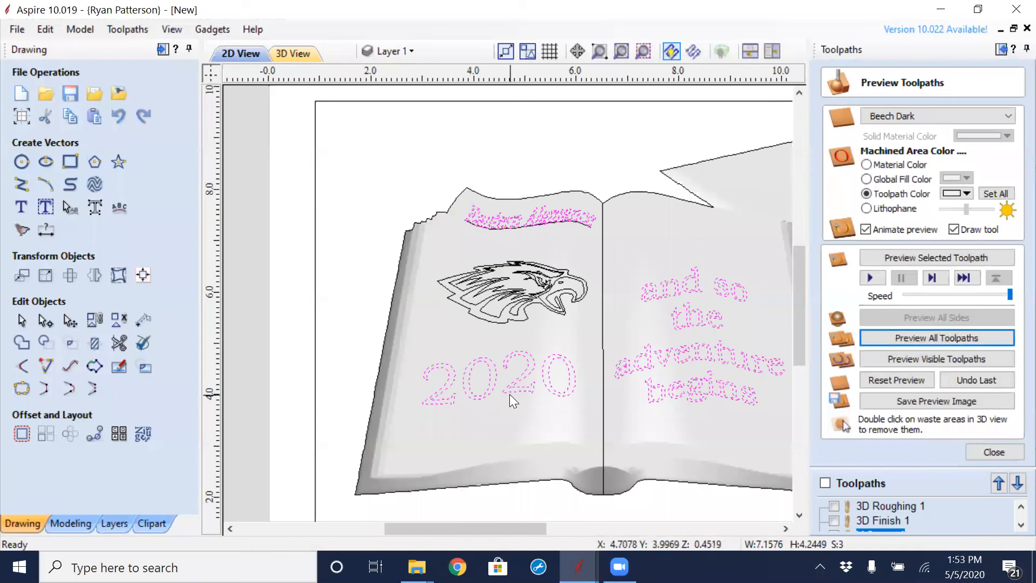
pyautogui.click(295, 327)
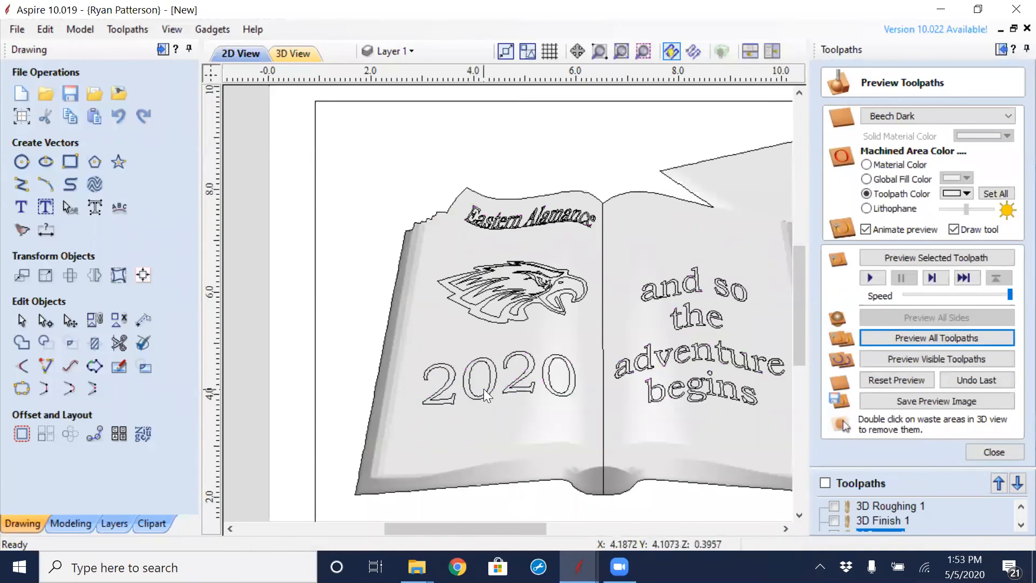
pyautogui.click(487, 393)
pyautogui.press('Right')
pyautogui.press('Right')
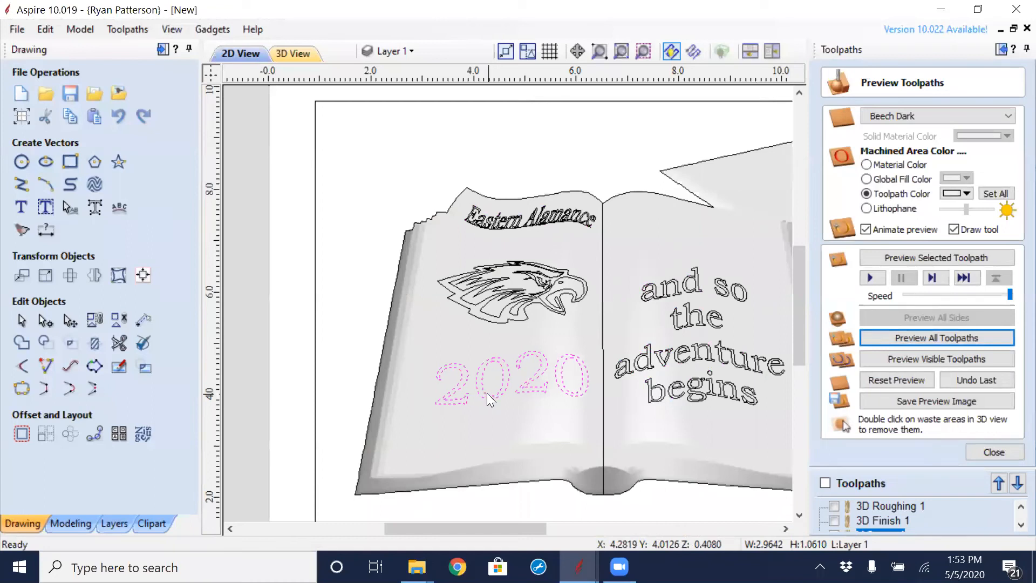
# - Reset the material preview and simulate all toolpaths again
pyautogui.click(1009, 451)
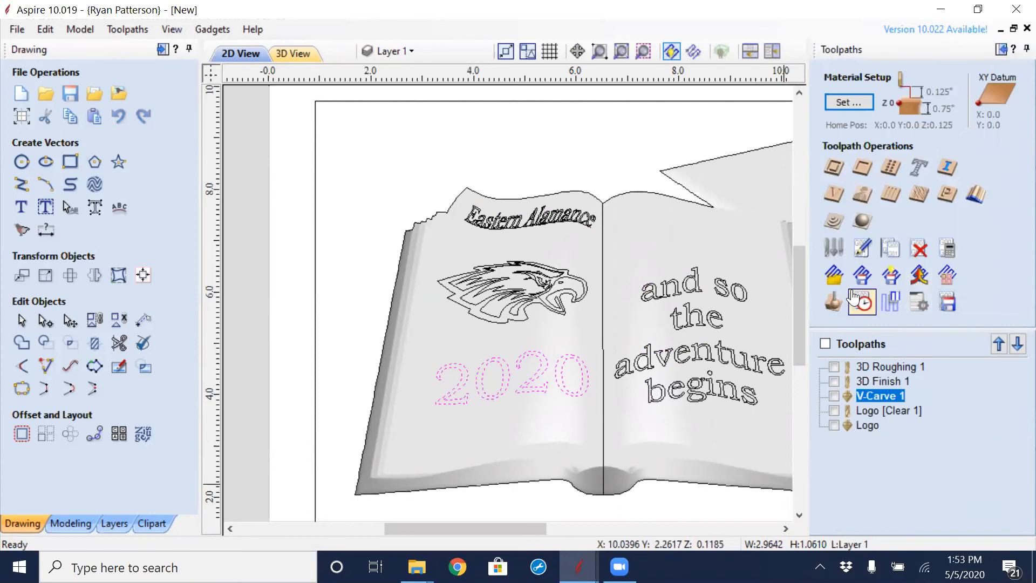
pyautogui.click(834, 302)
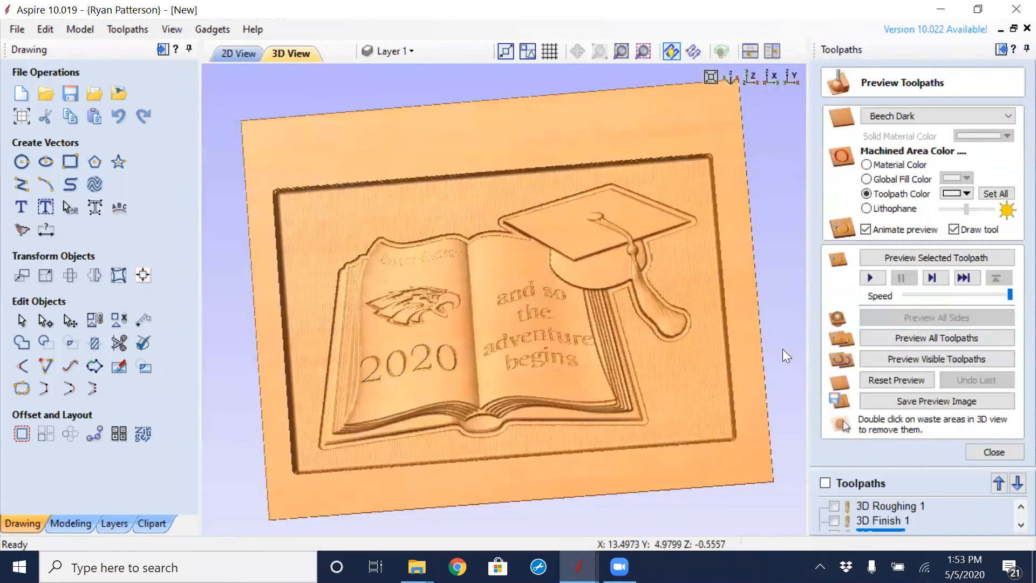
pyautogui.click(892, 383)
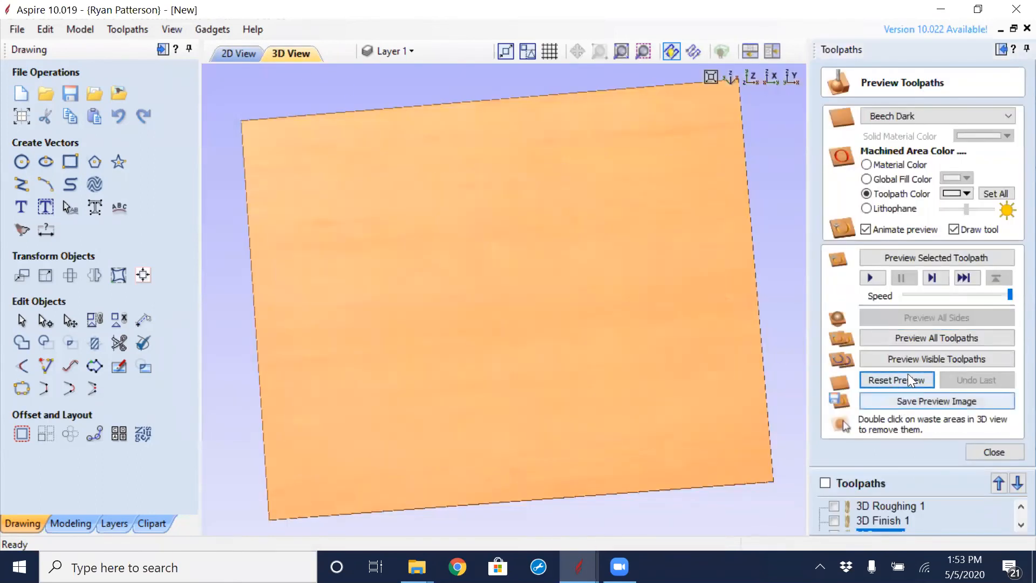
pyautogui.click(911, 337)
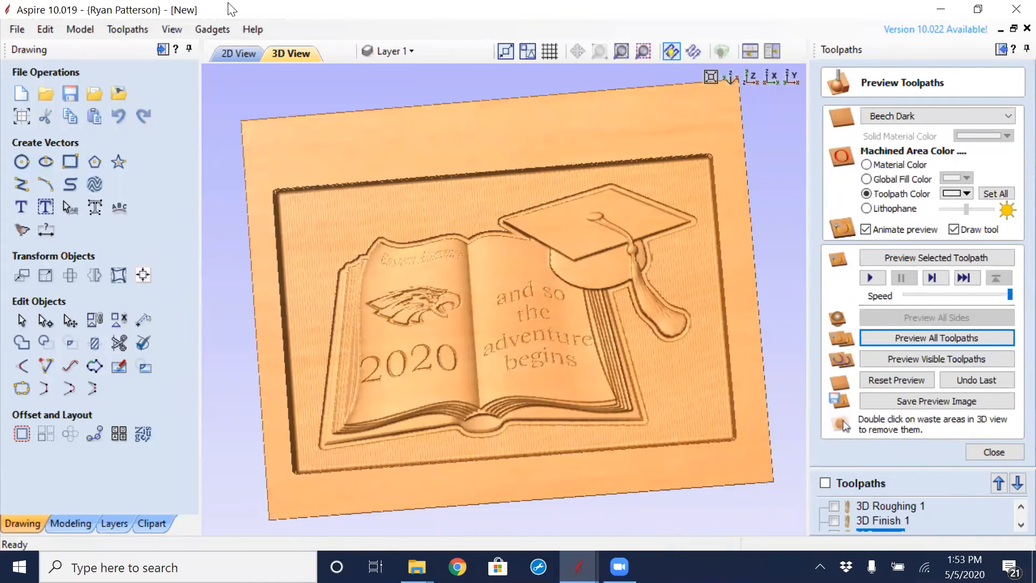
# - Show the V-Carve 1 toolpath in the 2D view and compare it with the shifted 2020 text
pyautogui.click(245, 54)
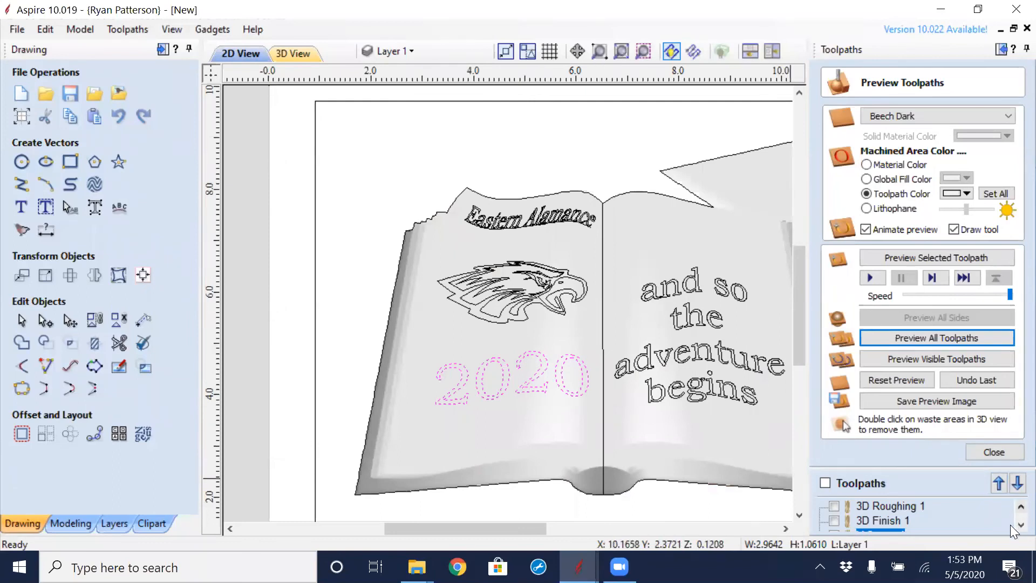
pyautogui.scroll(-1, 1010, 524)
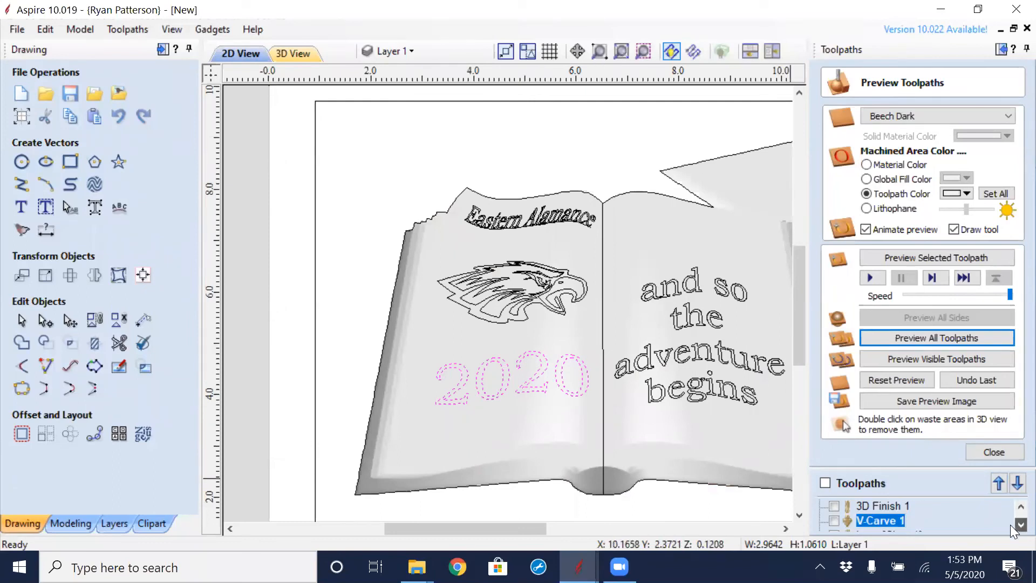
pyautogui.click(834, 520)
pyautogui.scroll(5, 508, 381)
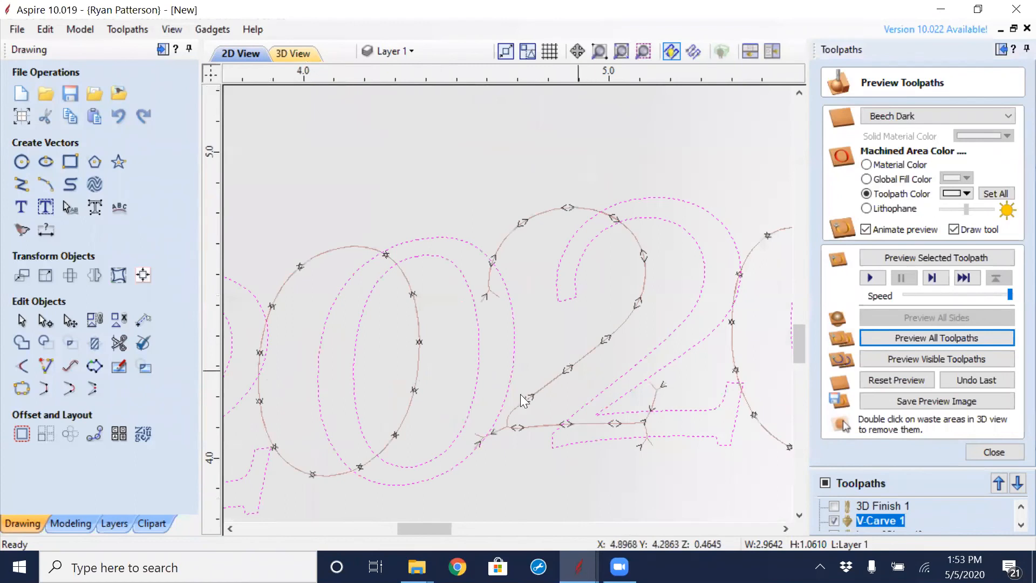
pyautogui.scroll(-5, 473, 440)
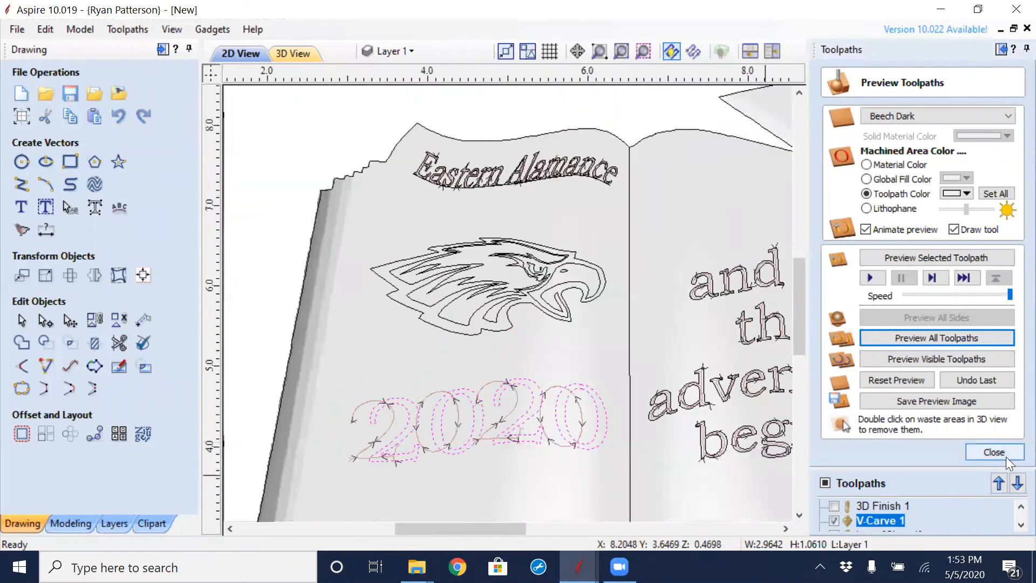
# - Reopen the V-Carve 1 toolpath and recalculate it for the shifted 2020 text, projected onto the 3D model
pyautogui.doubleClick(891, 520)
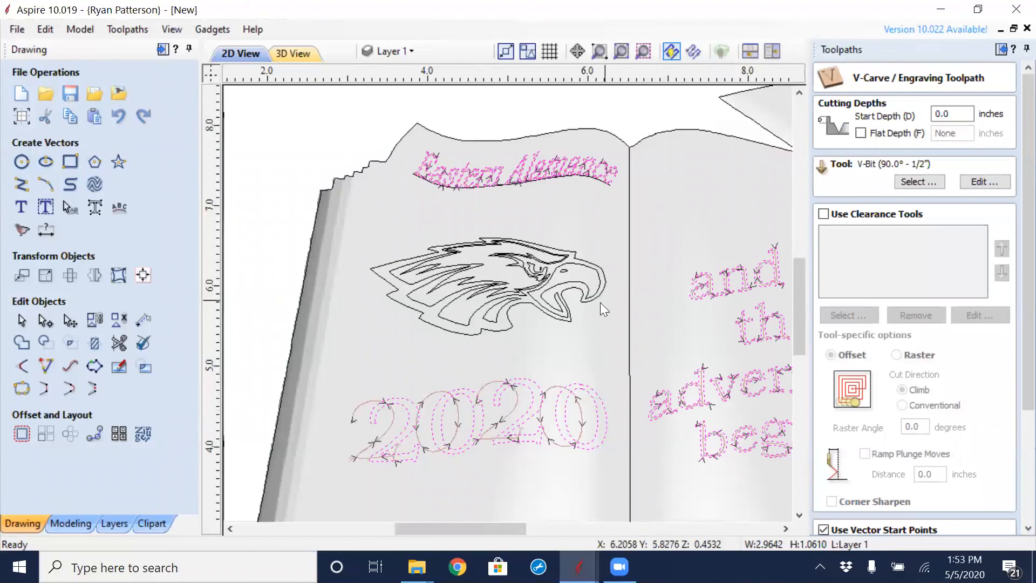
pyautogui.scroll(-3, 600, 302)
pyautogui.moveTo(661, 413); pyautogui.dragTo(562, 386, button='middle')
pyautogui.scroll(-5, 1010, 236)
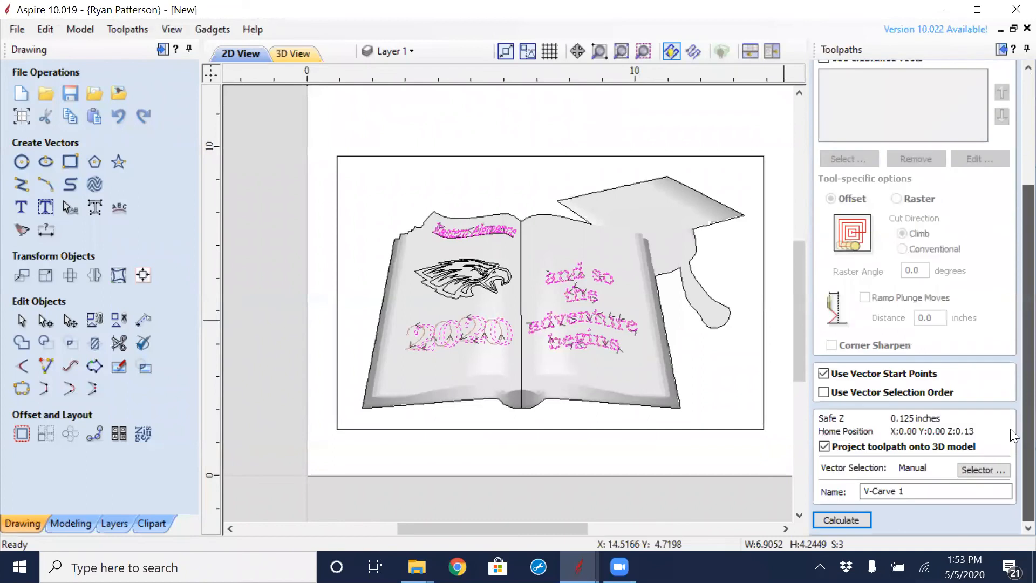
pyautogui.click(837, 520)
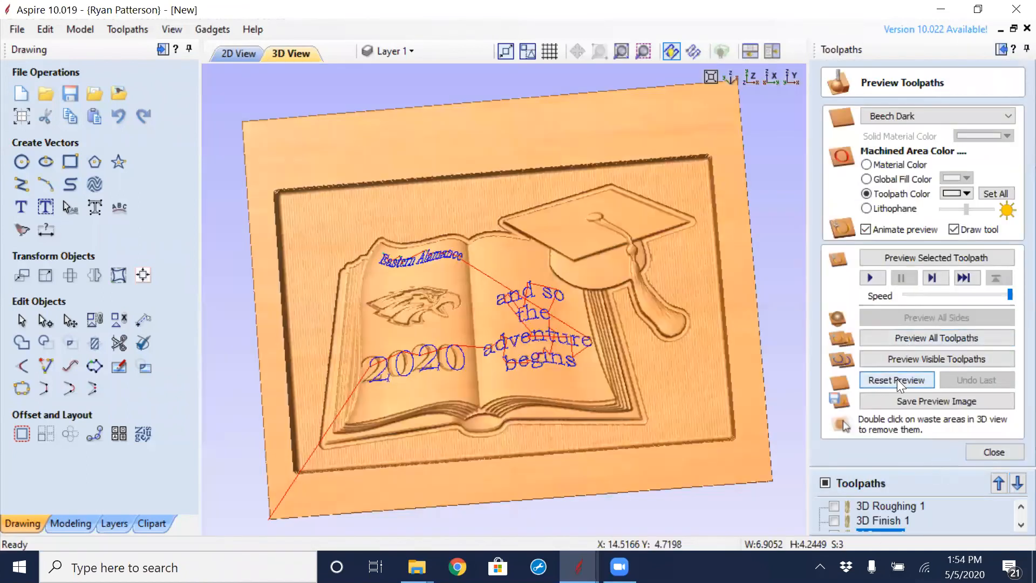
# - Reset the preview, set the simulation quality to Maximum (25 x Slower), and simulate all toolpaths
pyautogui.click(897, 381)
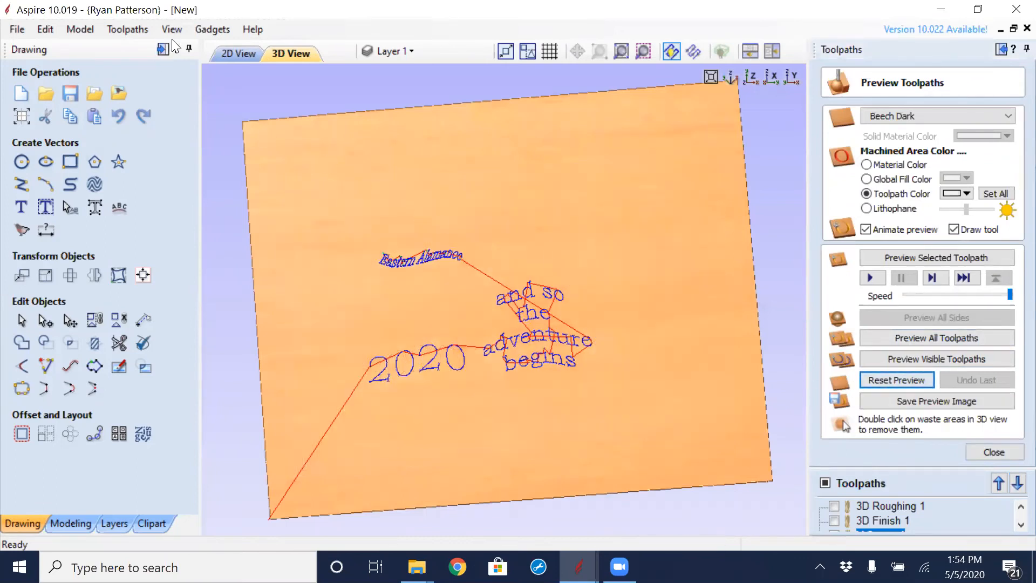
pyautogui.click(138, 33)
pyautogui.moveTo(164, 129)
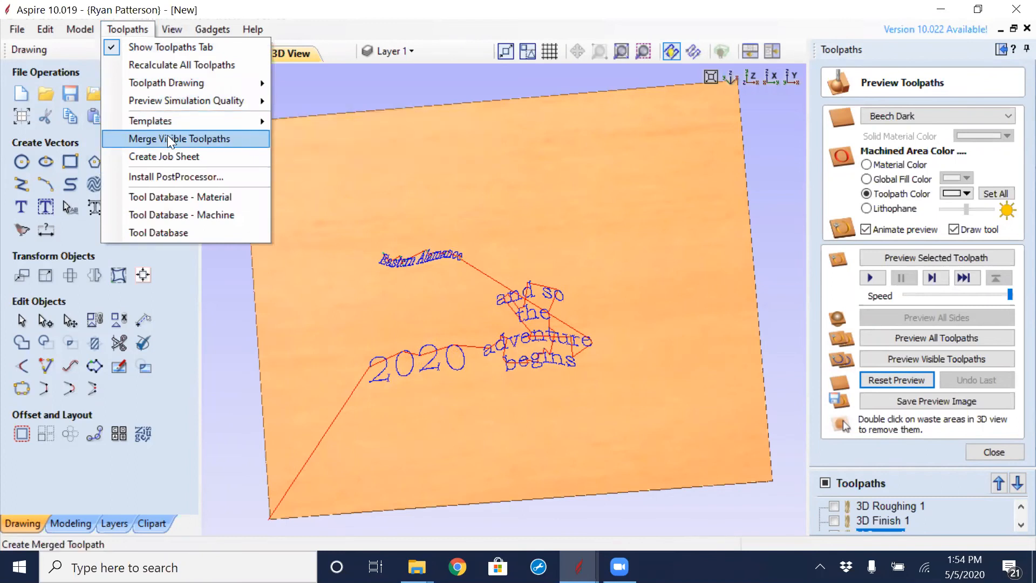
pyautogui.moveTo(182, 103)
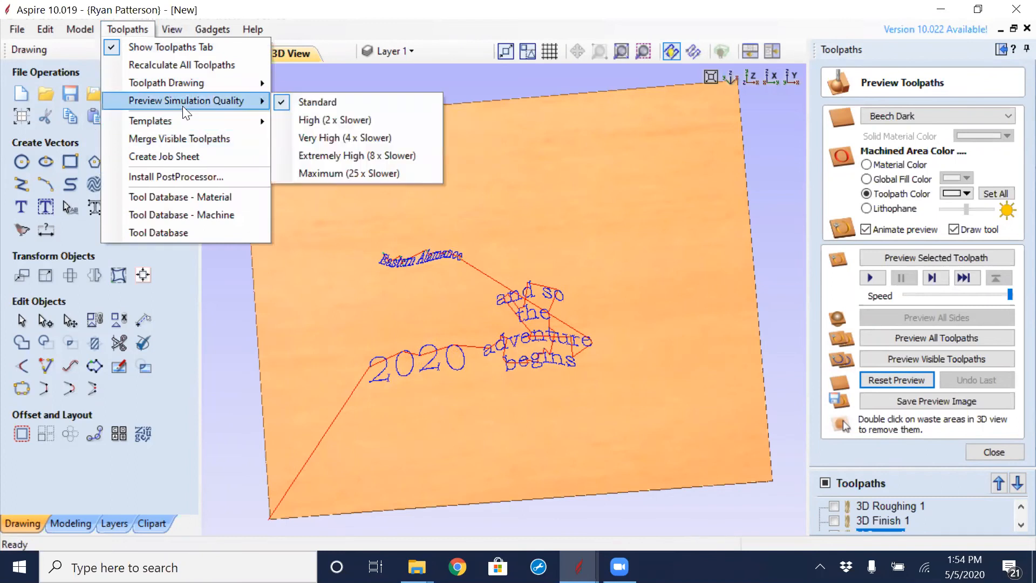
pyautogui.click(338, 172)
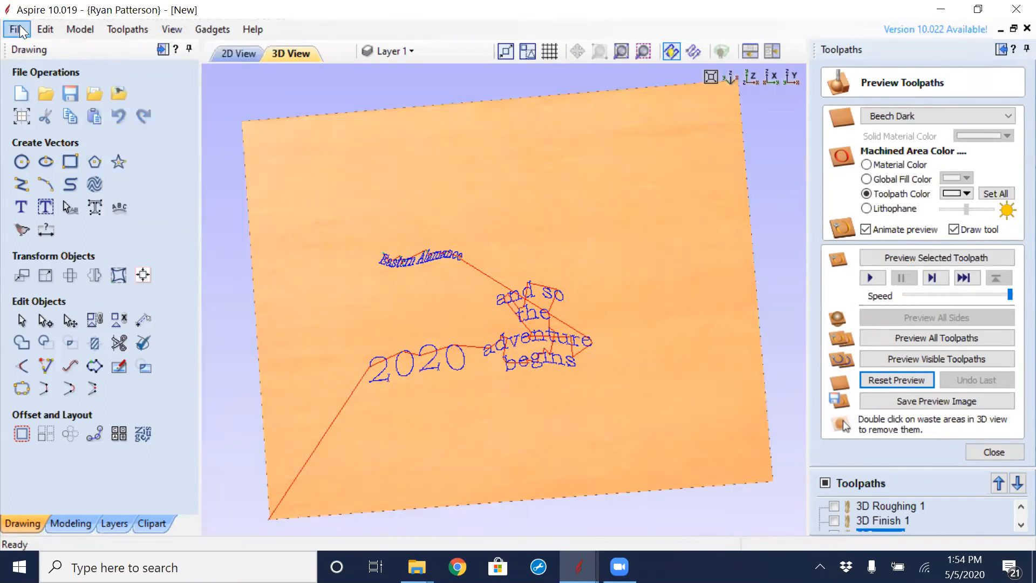
pyautogui.click(927, 337)
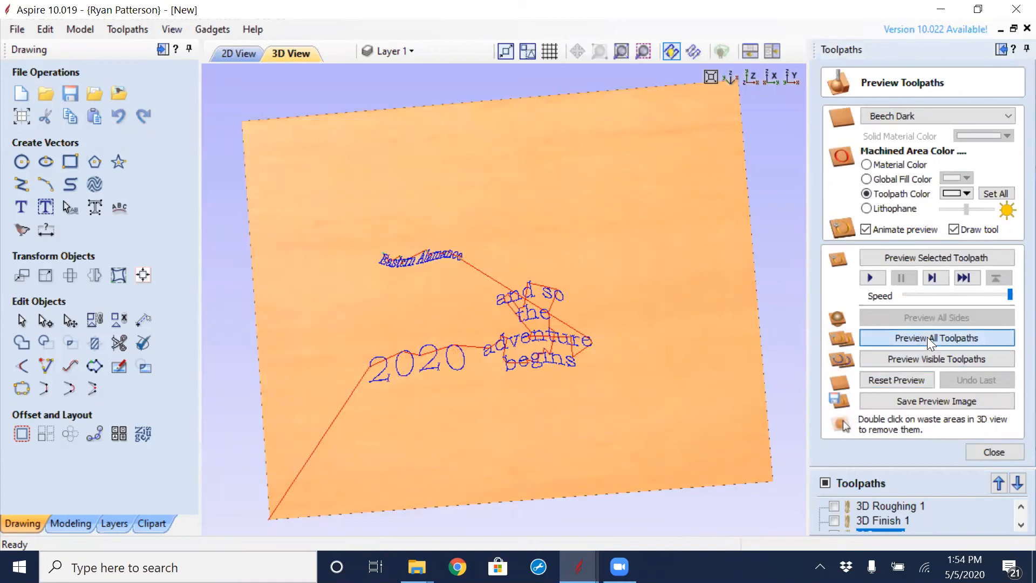
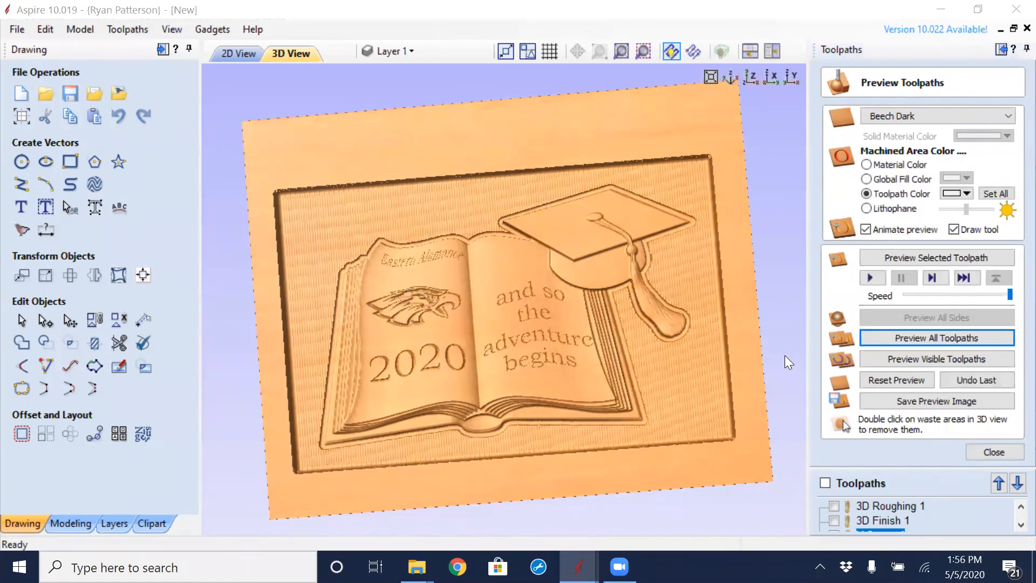
# - Open the 3D Finish 1 toolpath and set its 1/8" ball nose tool's plunge rate to 3 inches/sec, keeping the 10% stepover
pyautogui.doubleClick(879, 519)
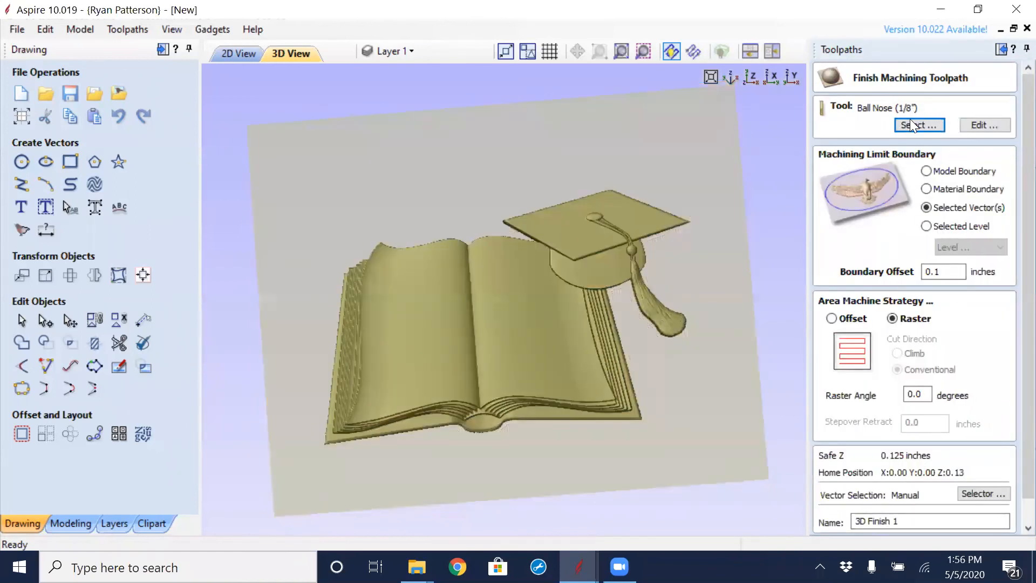
pyautogui.click(929, 125)
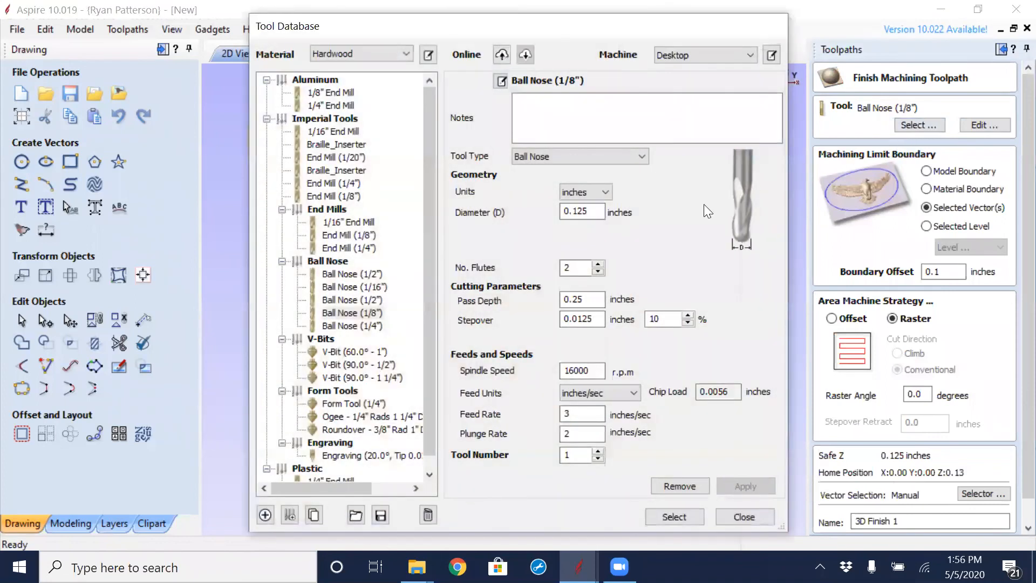
pyautogui.click(559, 433)
pyautogui.write('3')
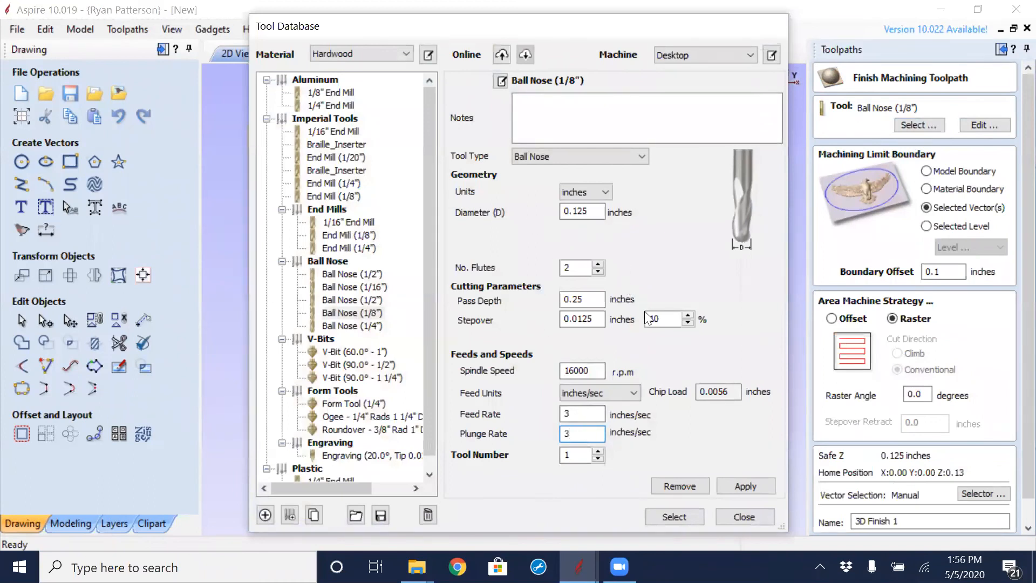
pyautogui.doubleClick(668, 319)
pyautogui.click(744, 485)
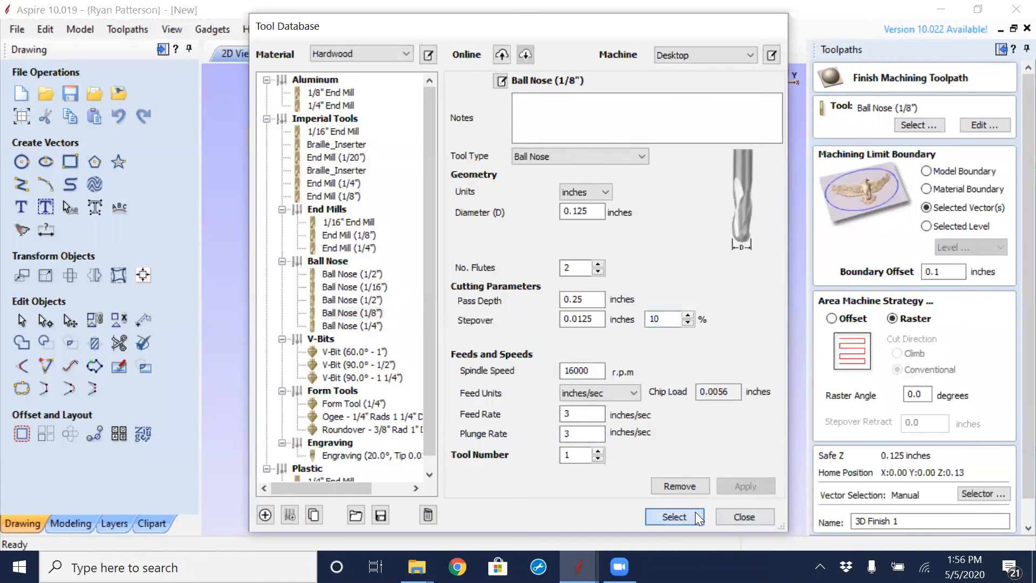
pyautogui.click(695, 511)
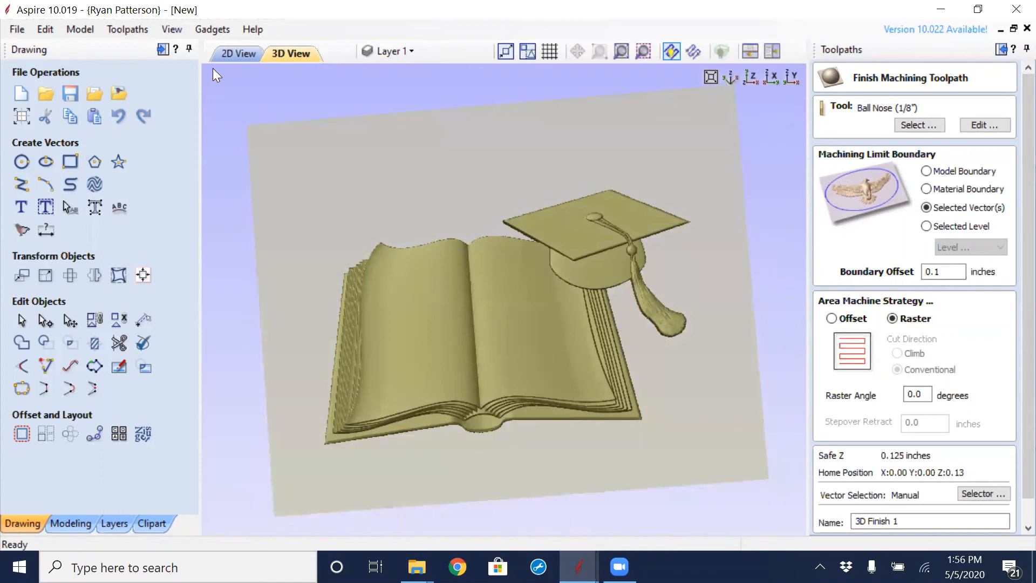
# - Check the 3D Finish 1 boundary vectors and raster settings in the 2D view, and close the toolpath without recalculating
pyautogui.click(240, 53)
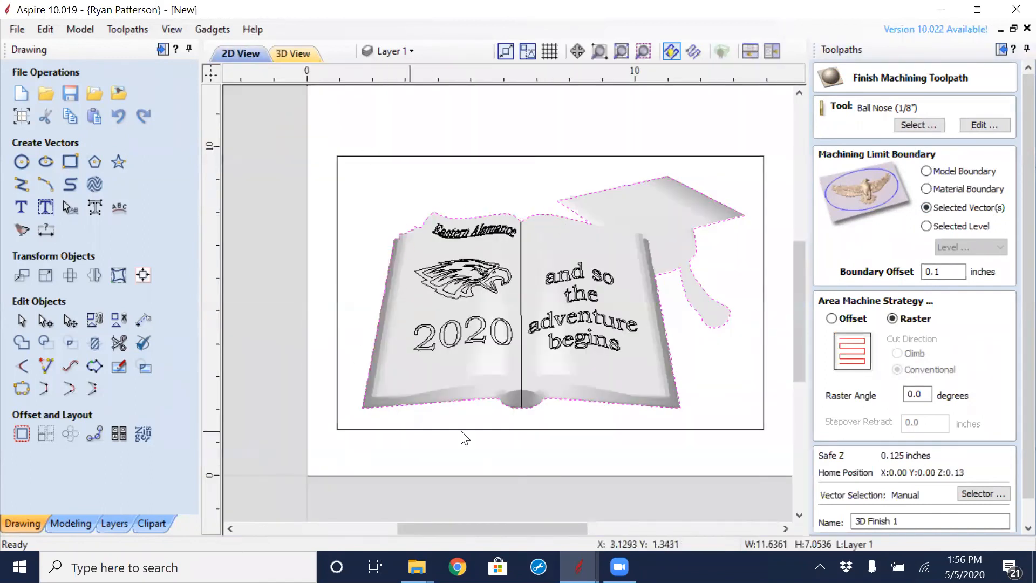
pyautogui.scroll(-1, 1010, 213)
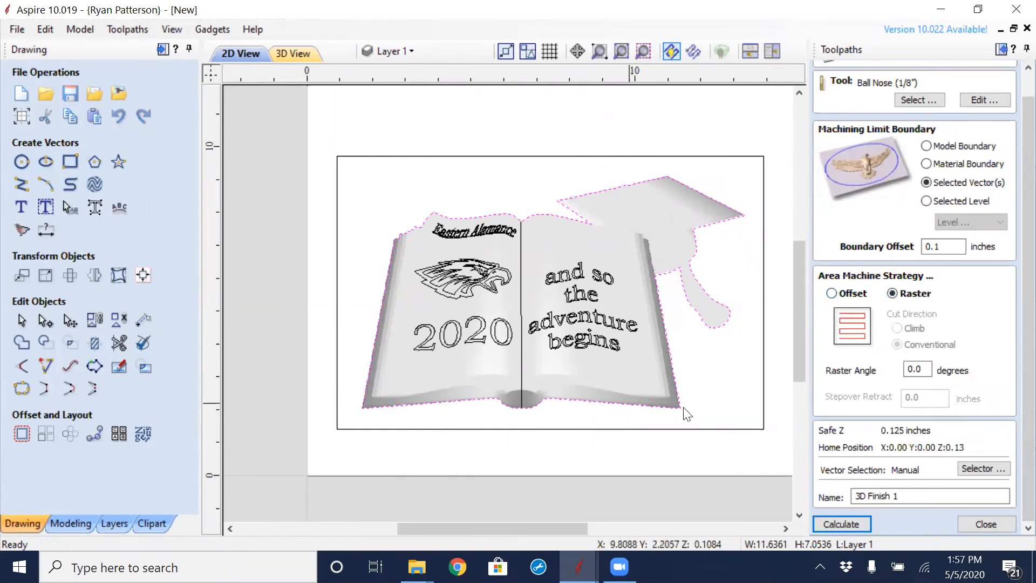
pyautogui.click(979, 522)
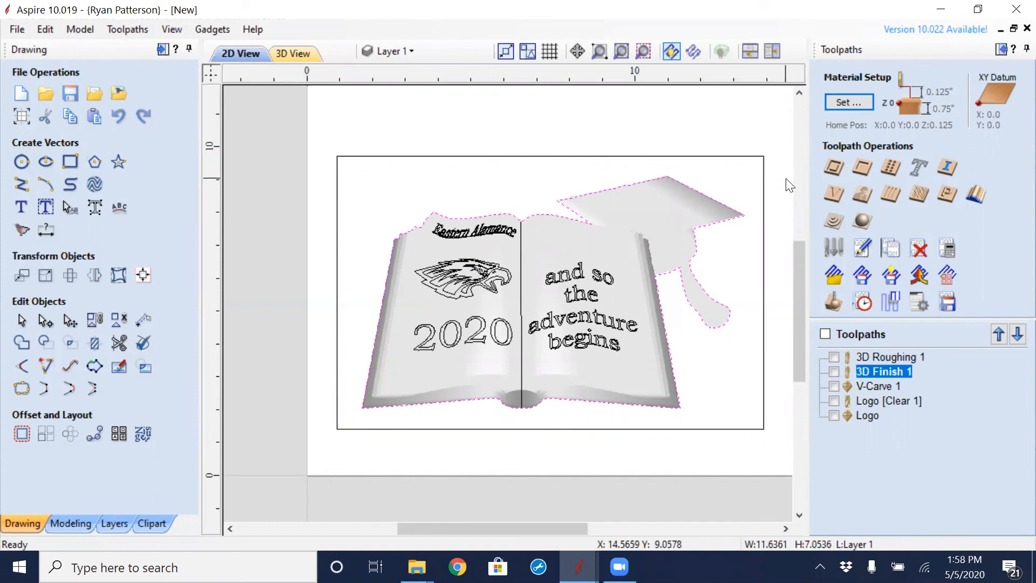
pyautogui.click(1007, 440)
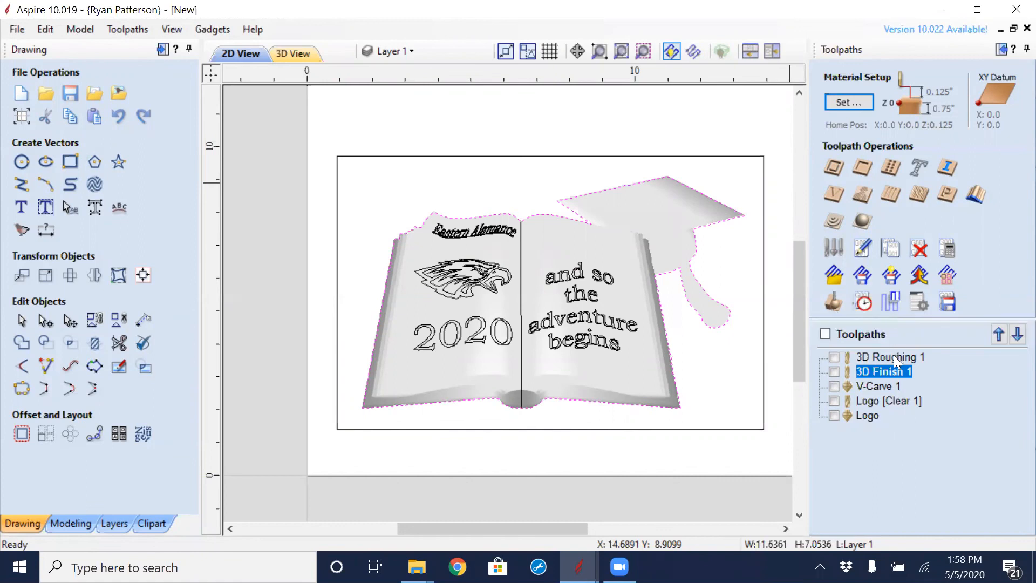
# - Open the toolpaths' machining time summary and set the rapid rate units to inches/sec
pyautogui.moveTo(896, 361)
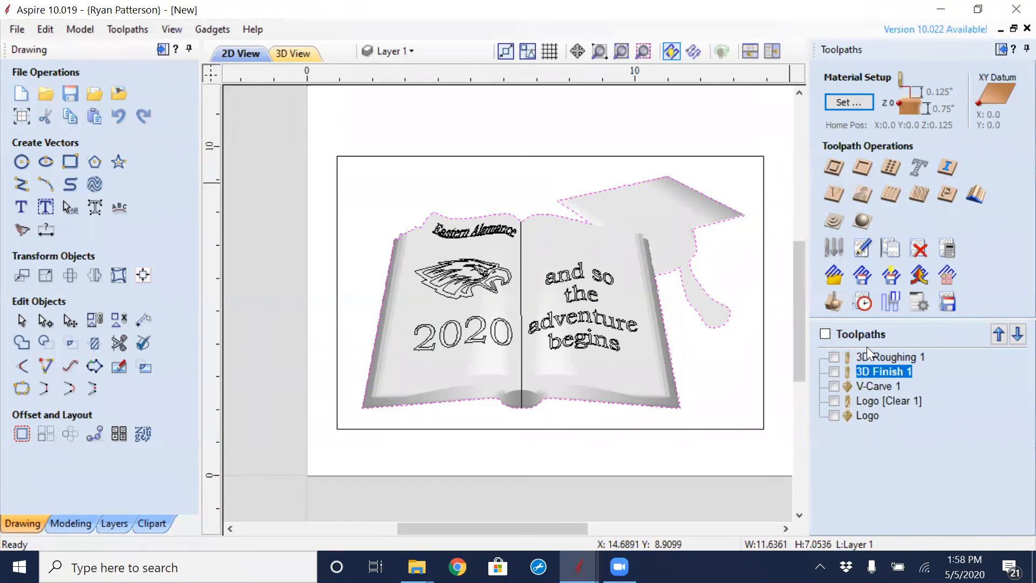
pyautogui.click(862, 304)
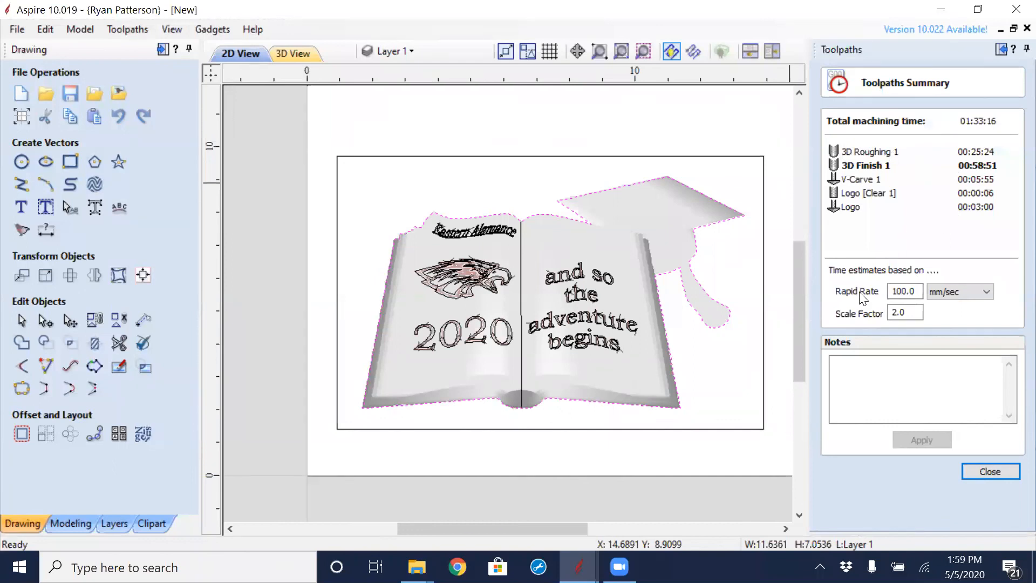
pyautogui.click(900, 291)
pyautogui.click(986, 293)
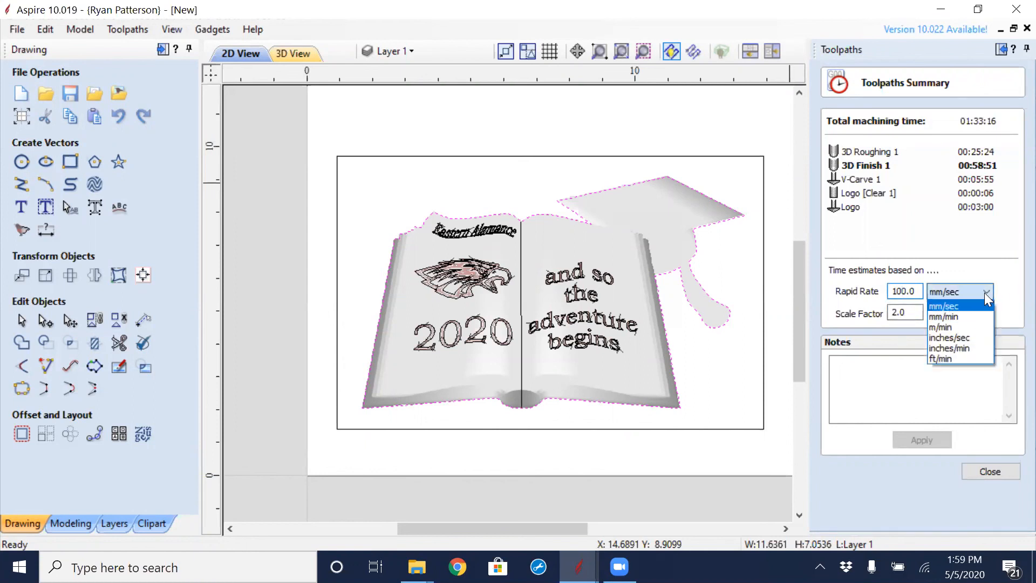
pyautogui.click(969, 337)
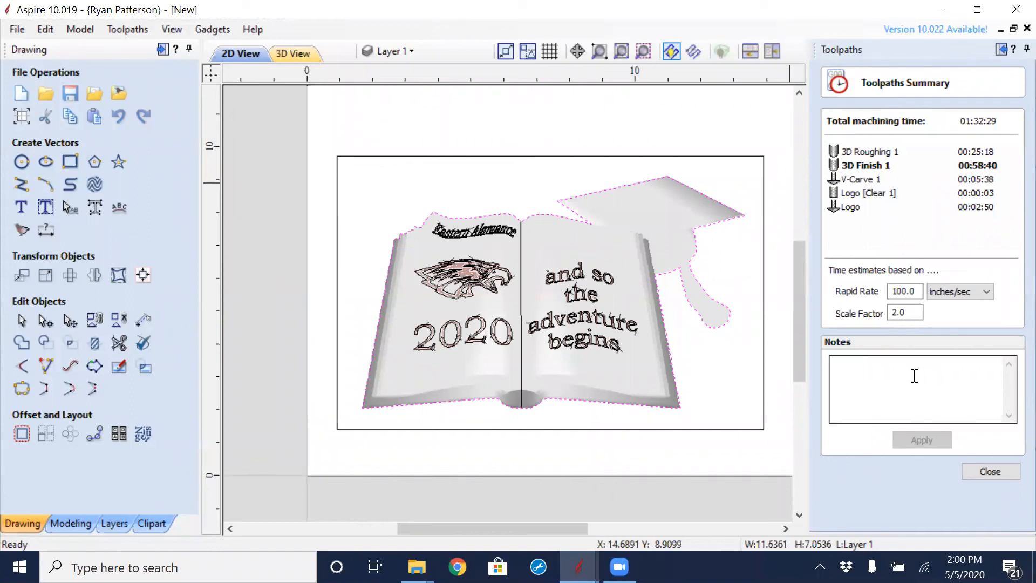
# - Close the time summary and hide all toolpaths over the simulated carving in the 3D toolpath preview
pyautogui.click(991, 471)
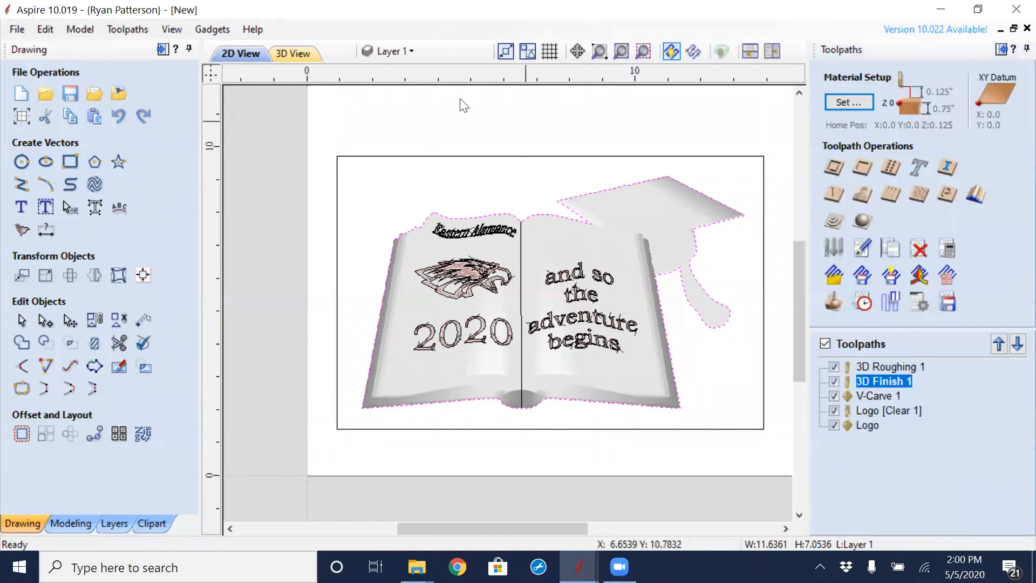
pyautogui.click(294, 51)
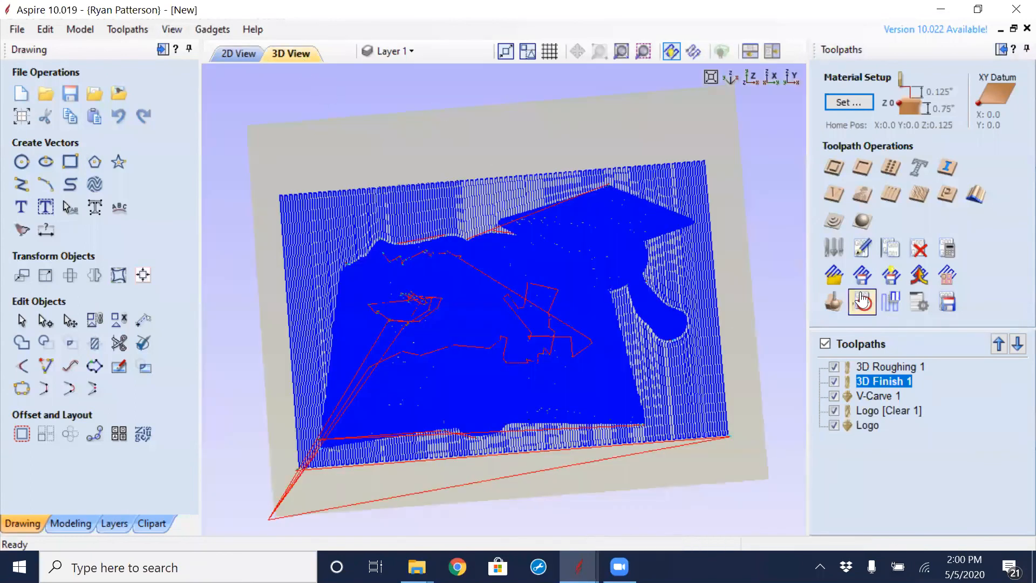
pyautogui.click(834, 301)
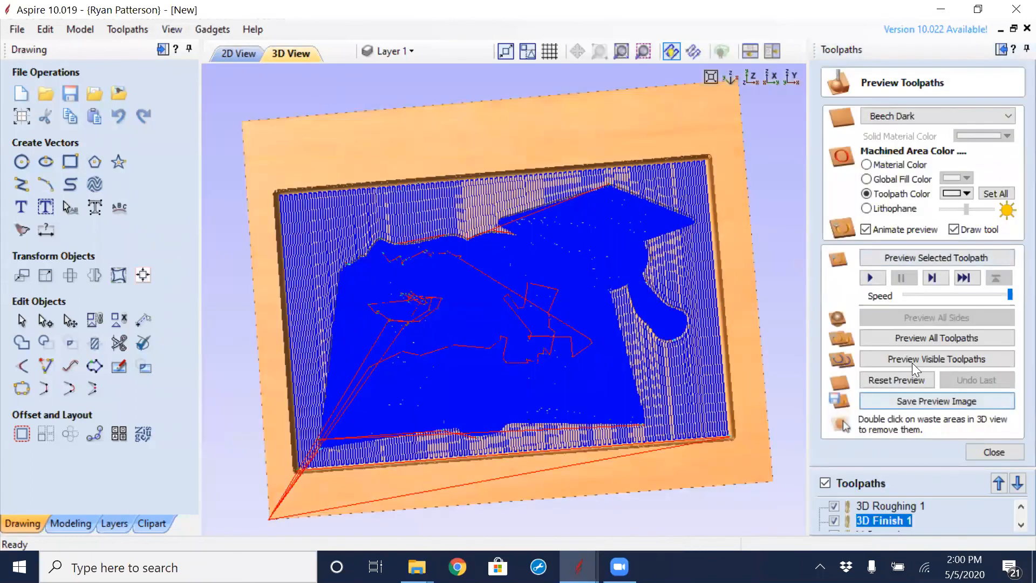
pyautogui.click(824, 482)
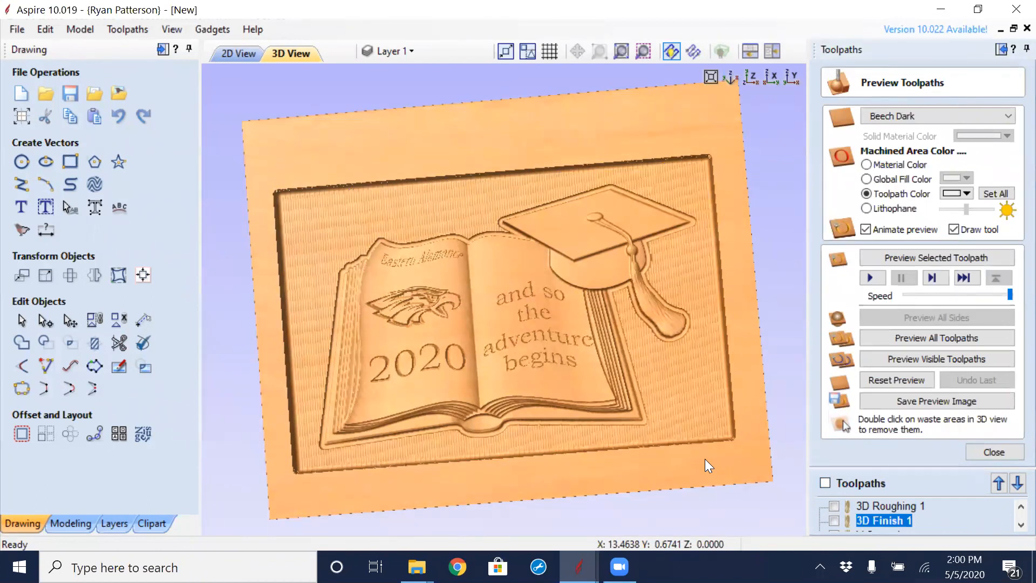
pyautogui.click(237, 52)
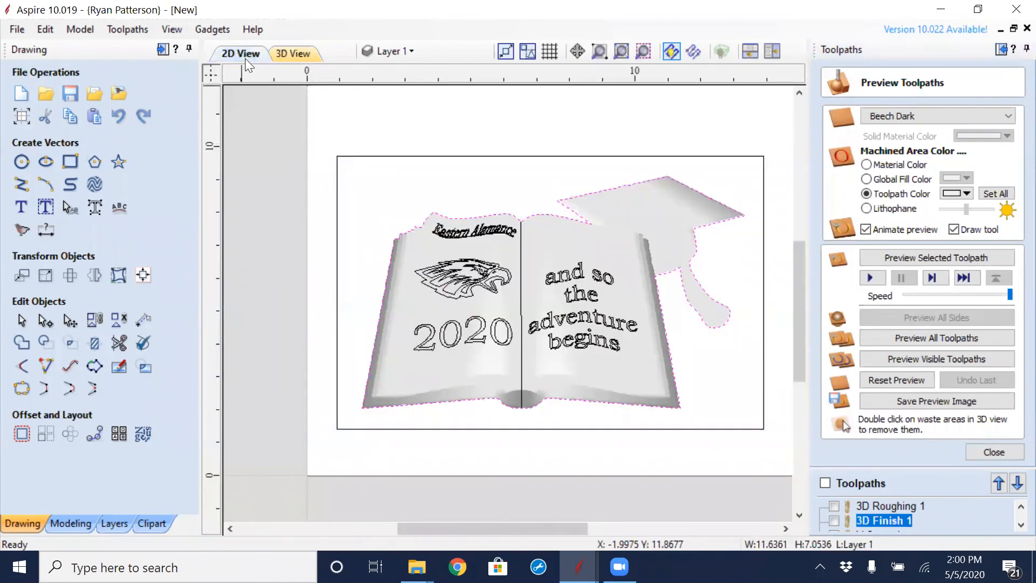
pyautogui.click(985, 452)
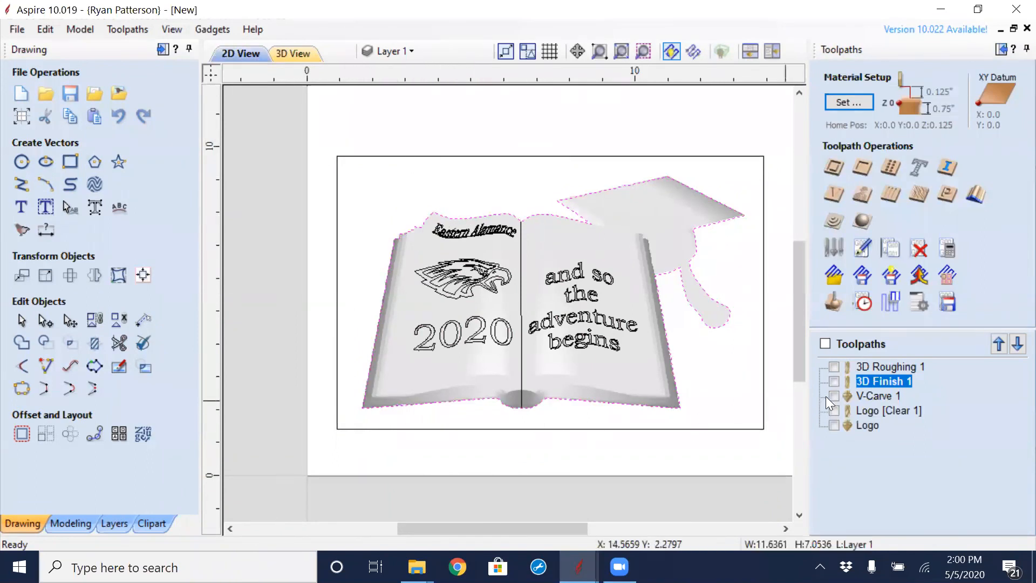
pyautogui.click(835, 168)
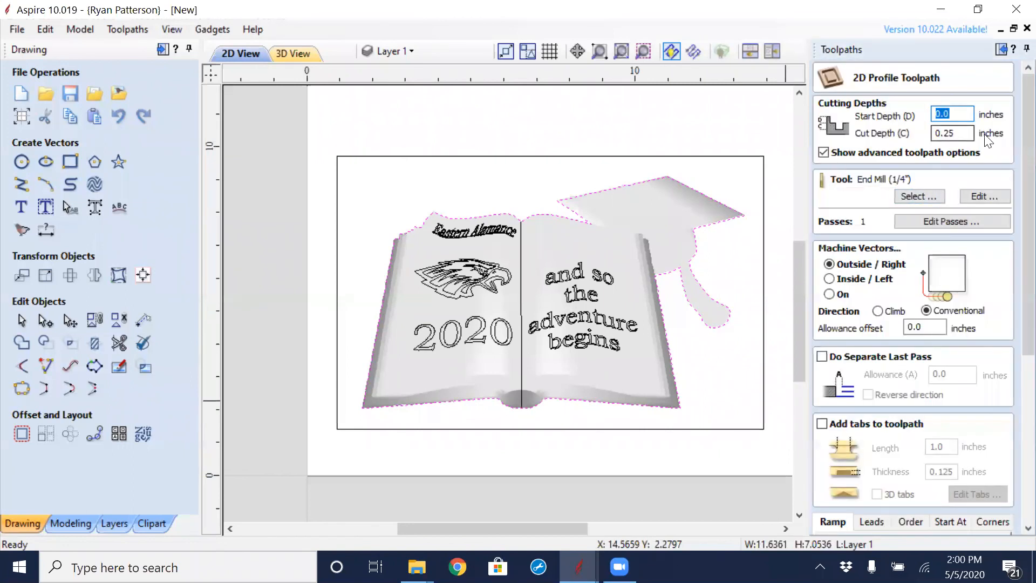
pyautogui.click(960, 133)
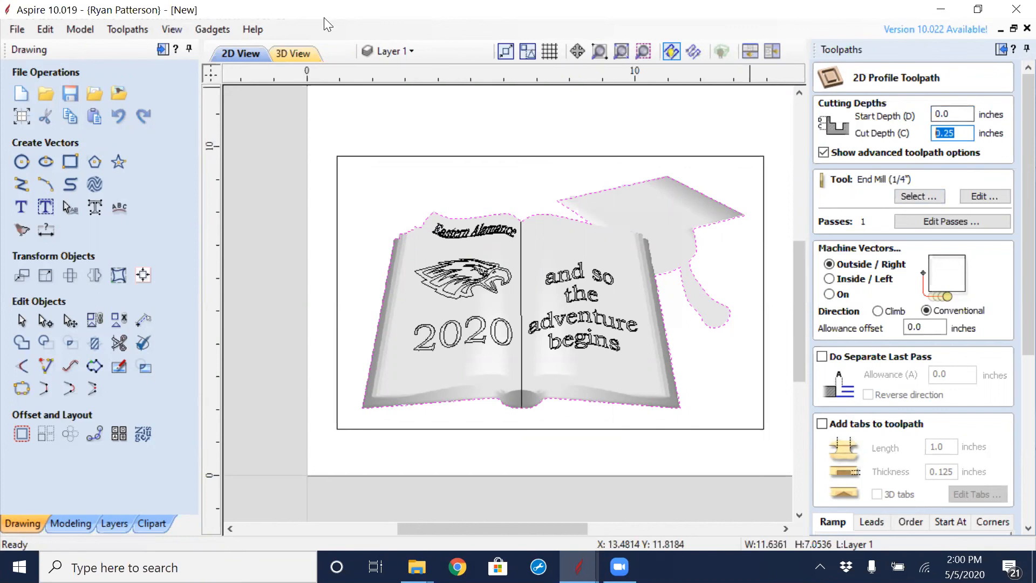
pyautogui.click(303, 55)
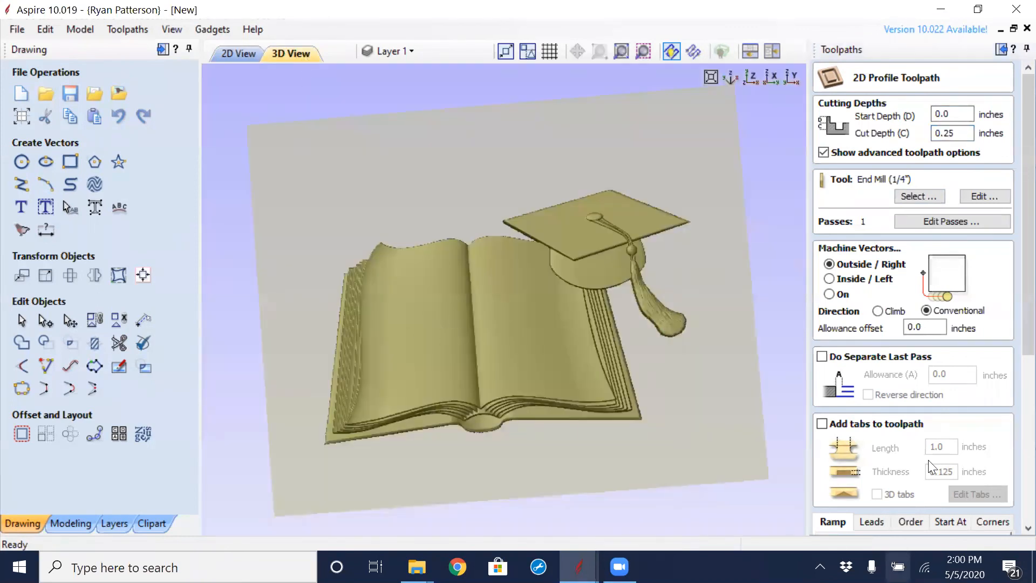
pyautogui.scroll(-5, 1009, 378)
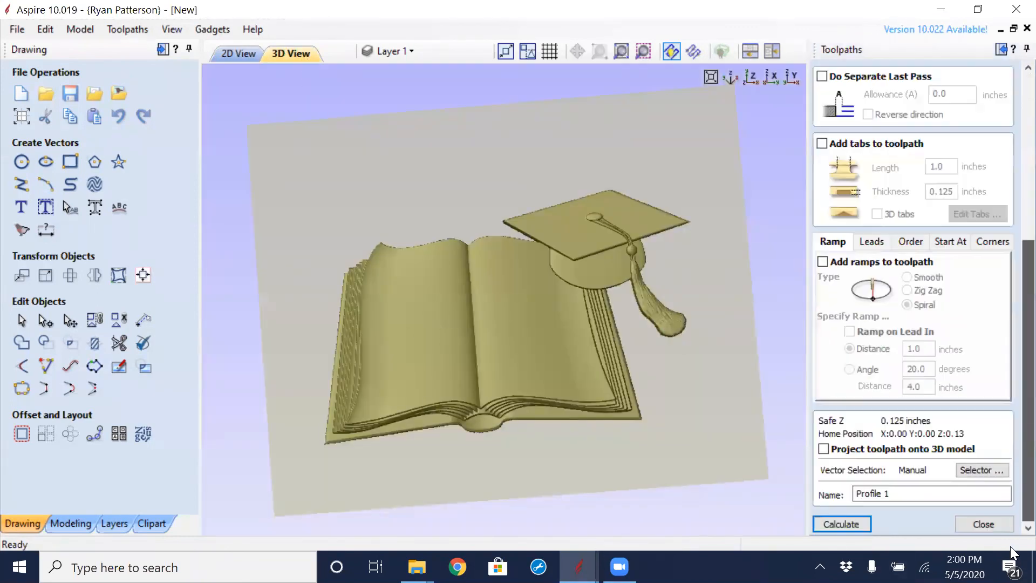
pyautogui.click(1001, 528)
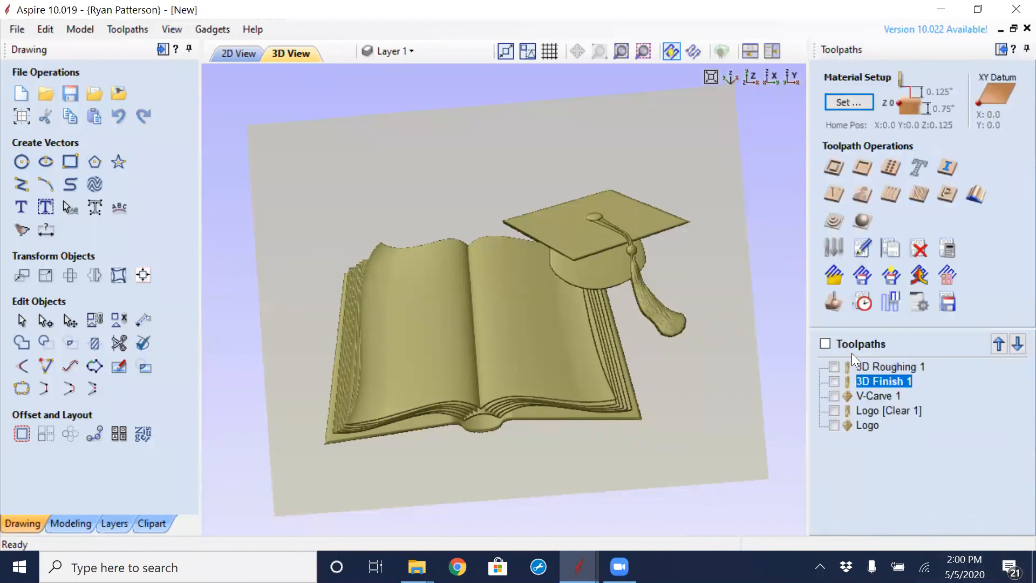
# - Read the depth of the machined floor around the book in the 3D toolpath preview, and return to the 2D view
pyautogui.click(834, 303)
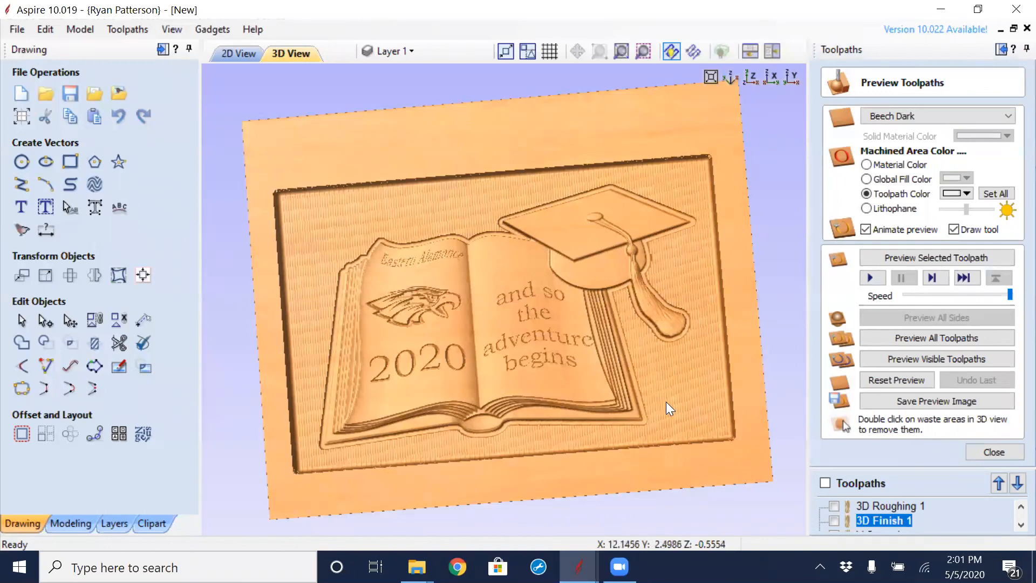
pyautogui.moveTo(519, 436); pyautogui.dragTo(703, 427)
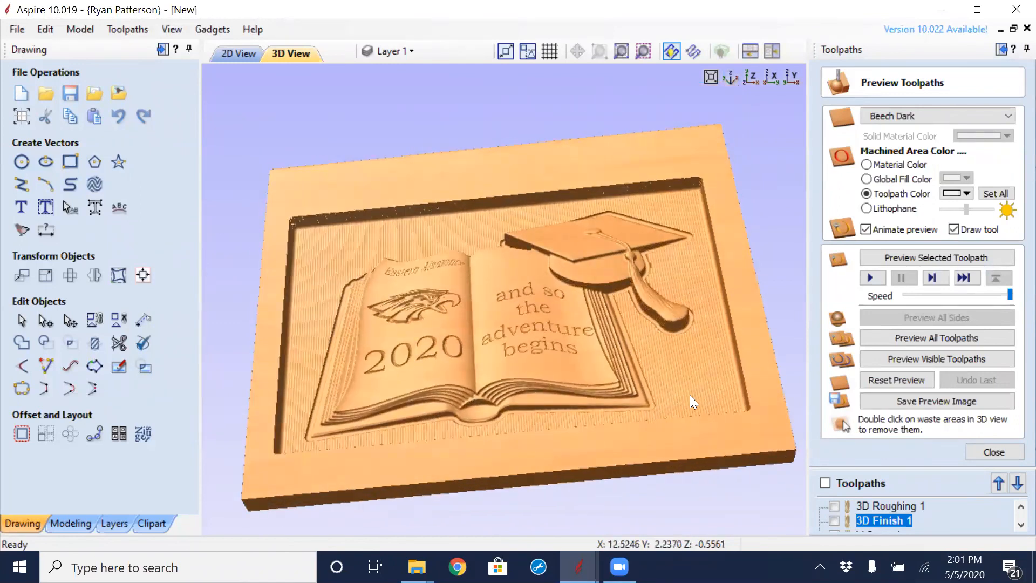
pyautogui.click(974, 450)
pyautogui.click(251, 57)
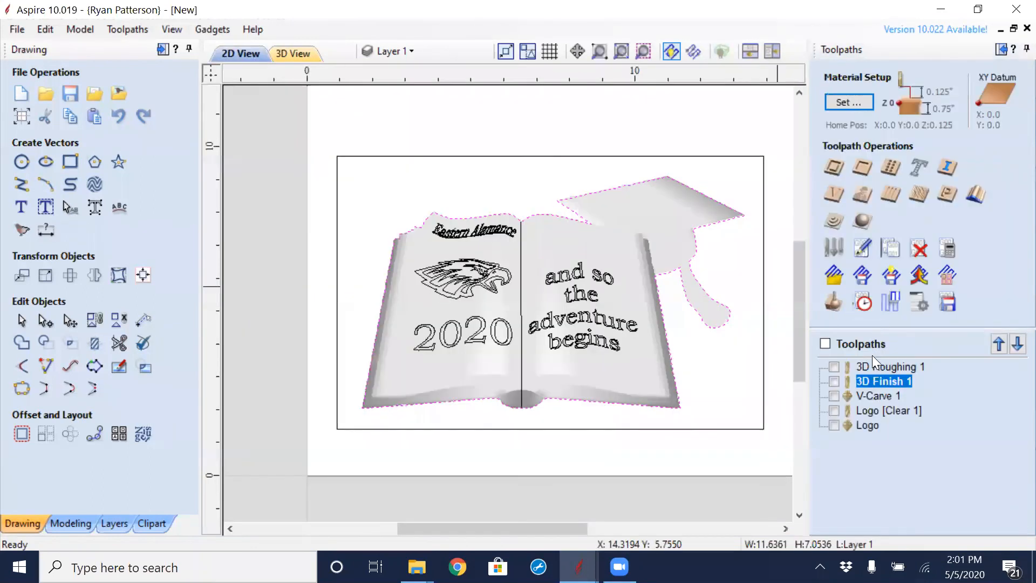
# - Start a 2D profile toolpath on the book and cap outline with start depth .55 inches and cut depth 0.21 inches
pyautogui.click(834, 167)
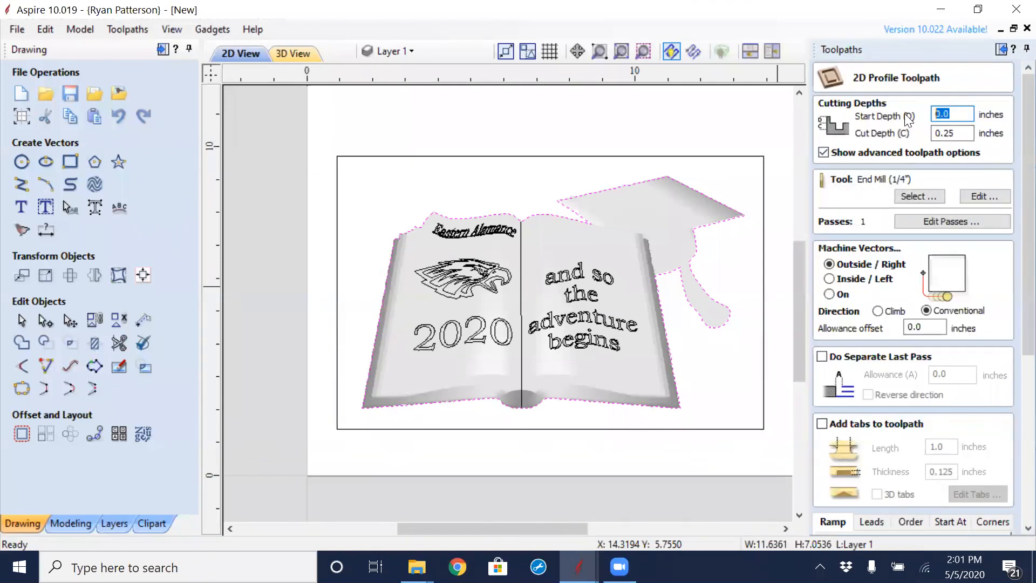
pyautogui.write('.55')
pyautogui.press('Tab')
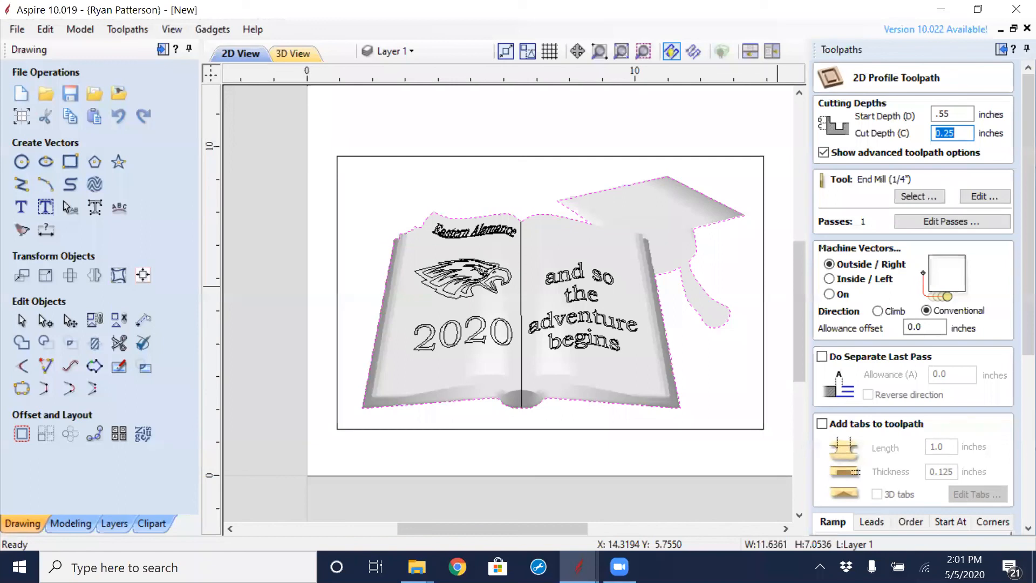
pyautogui.doubleClick(949, 113)
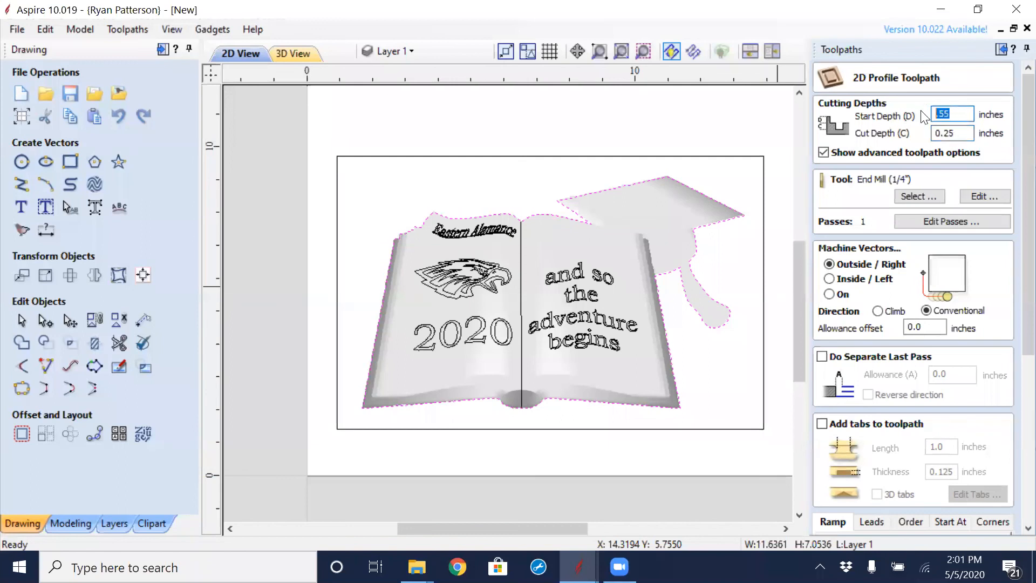
pyautogui.doubleClick(949, 133)
pyautogui.moveTo(938, 128); pyautogui.dragTo(932, 127)
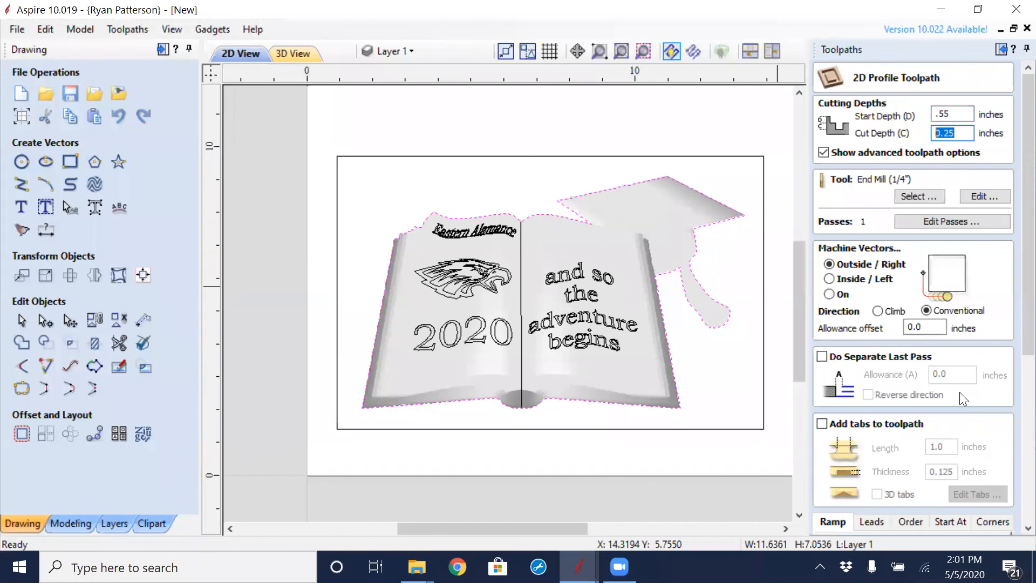
pyautogui.write('z-.55')
pyautogui.press('Return')
pyautogui.write('1')
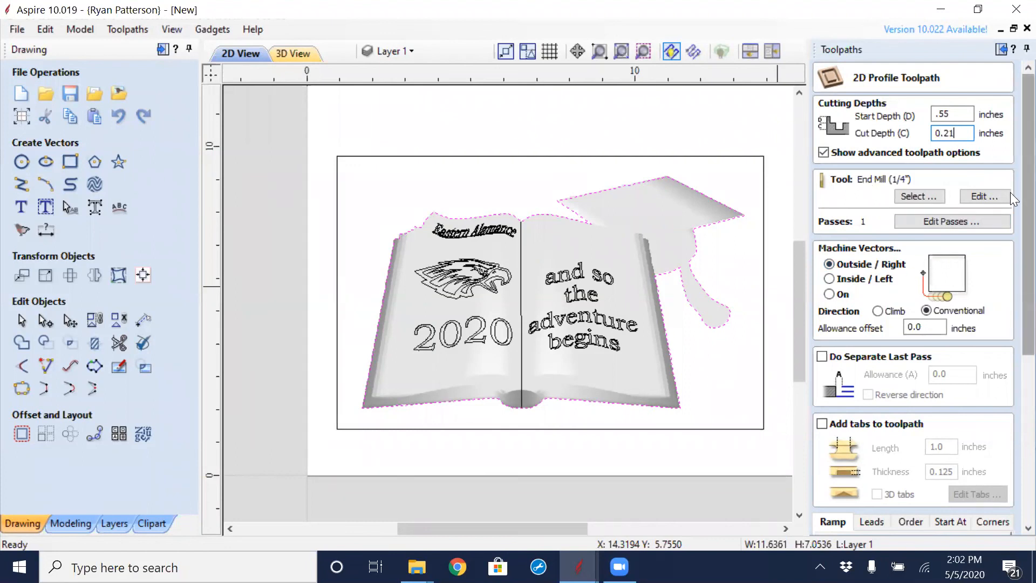
# - Add smooth ramps with a 1.0 inch distance to the profile toolpath and calculate it, accepting the cut through the material
pyautogui.scroll(-5, 1010, 192)
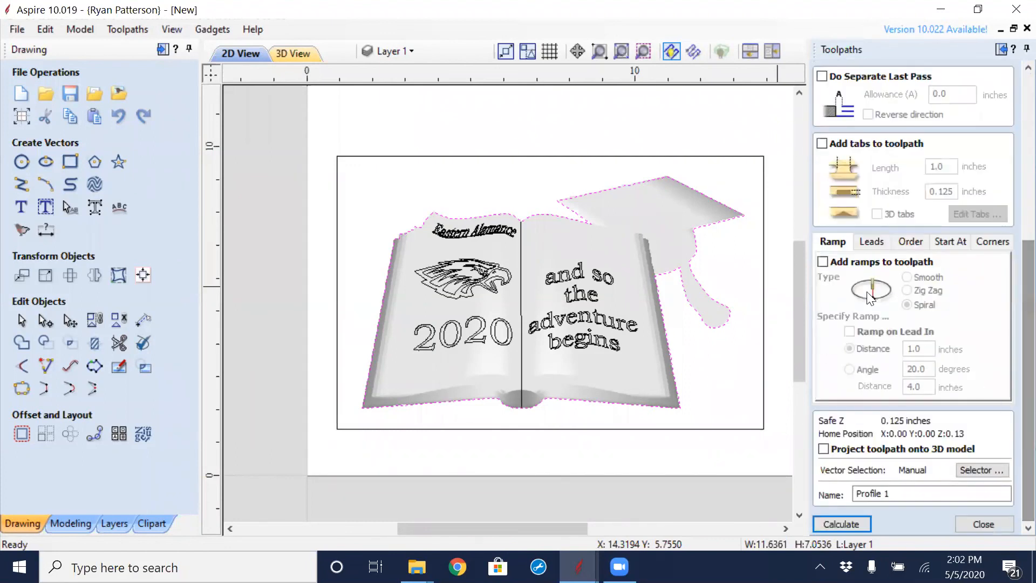
pyautogui.click(822, 261)
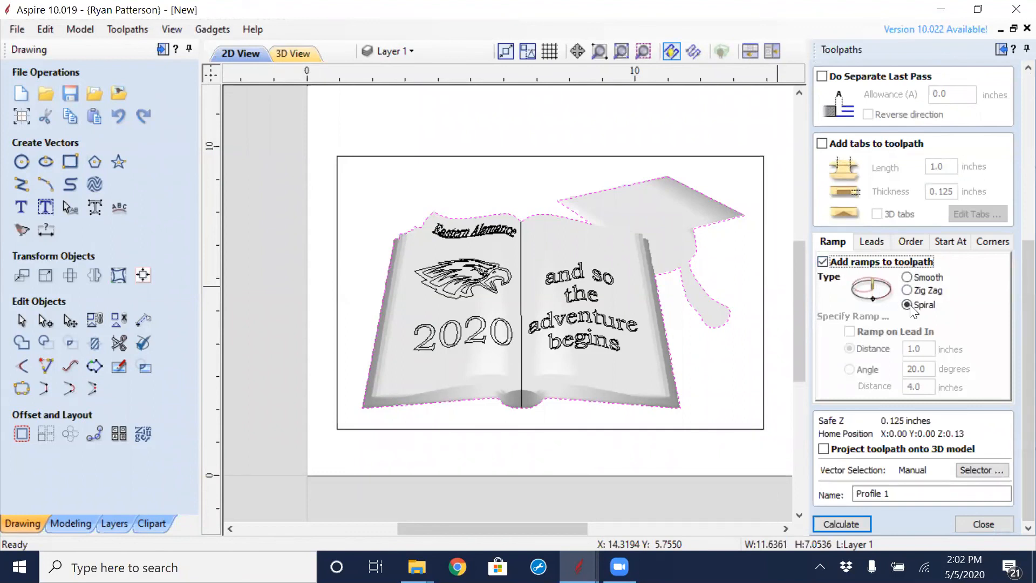
pyautogui.click(907, 277)
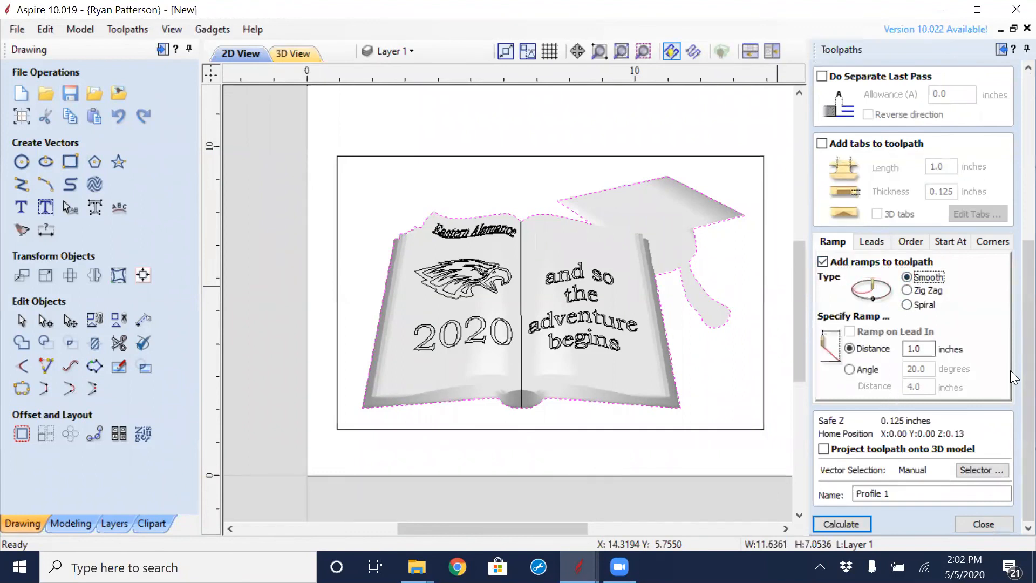
pyautogui.click(862, 523)
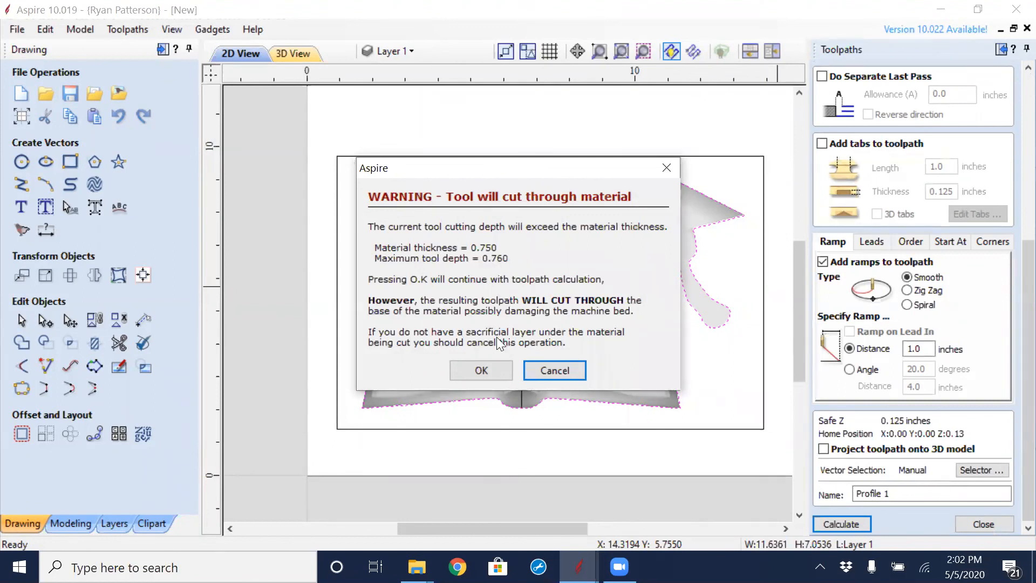
pyautogui.click(482, 370)
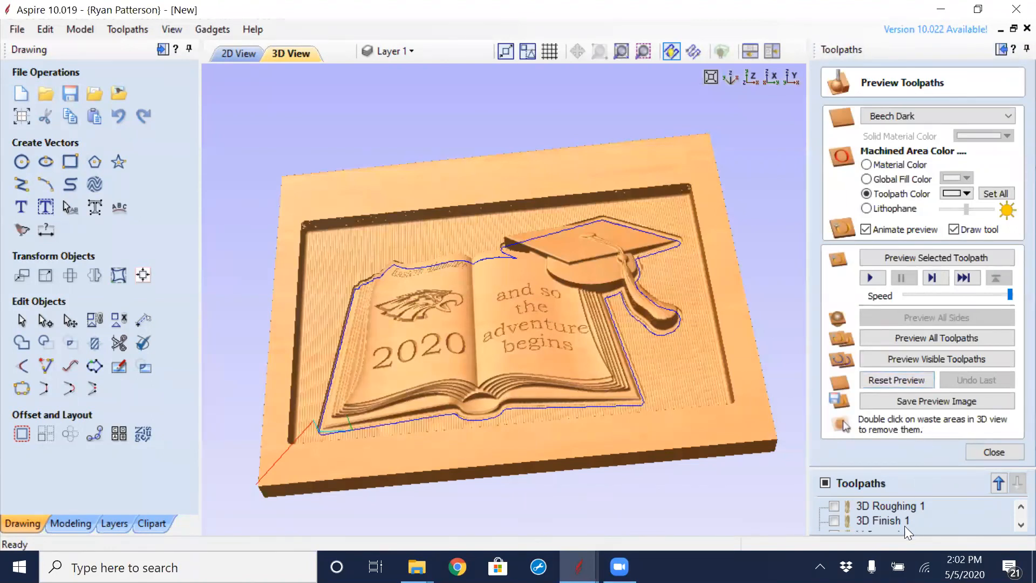
# - Simulate the visible profile cutout, remove the waste material around the book and cap, and view the finished piece up close
pyautogui.click(923, 361)
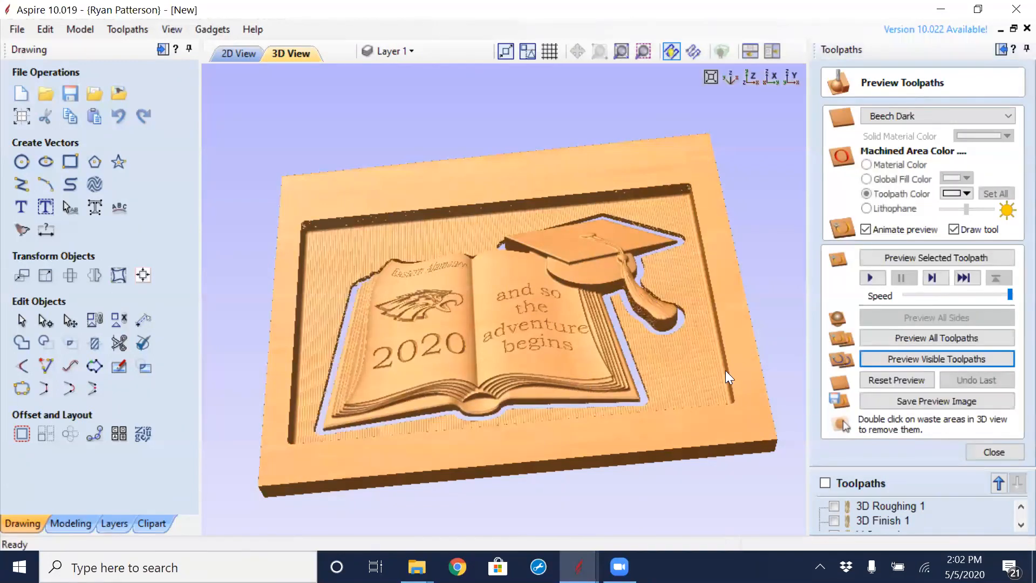
pyautogui.scroll(-5, 626, 377)
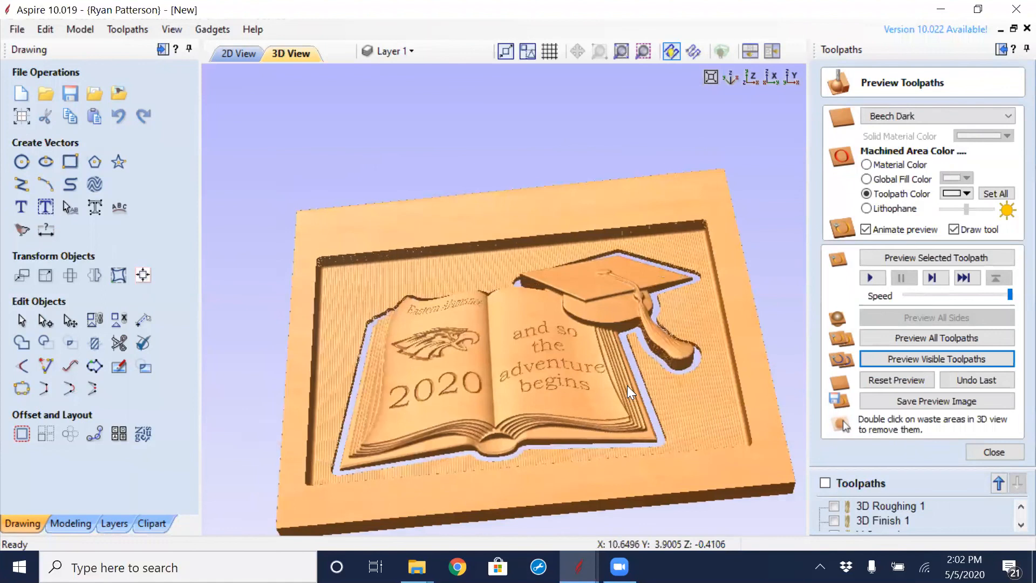
pyautogui.doubleClick(622, 371)
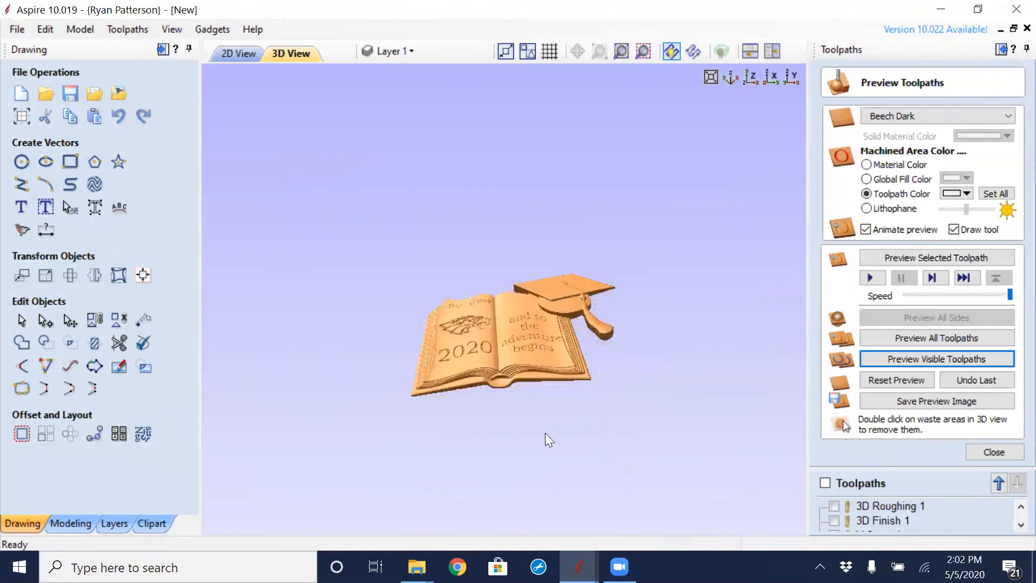
pyautogui.scroll(5, 544, 393)
pyautogui.moveTo(546, 398); pyautogui.dragTo(611, 462)
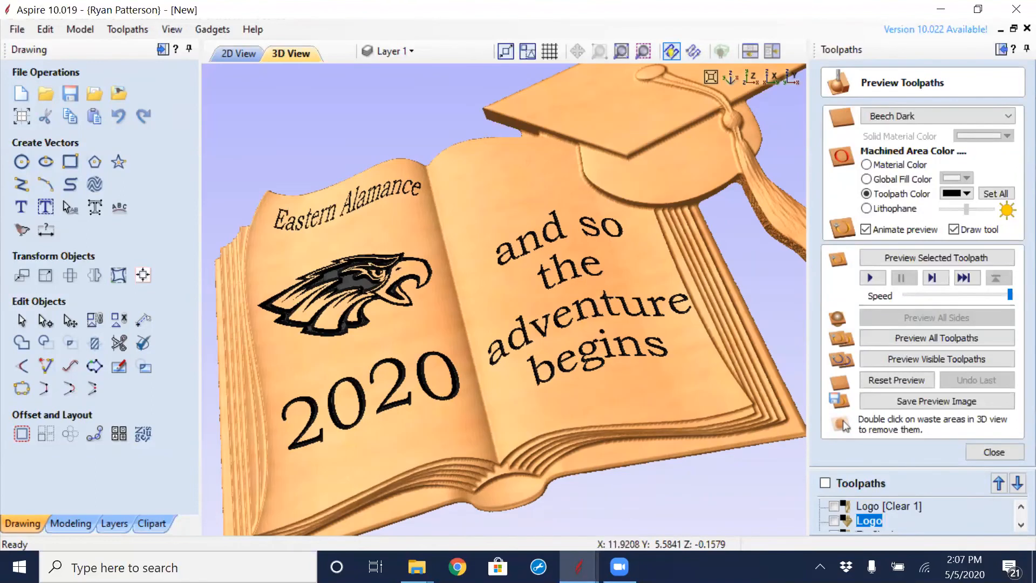